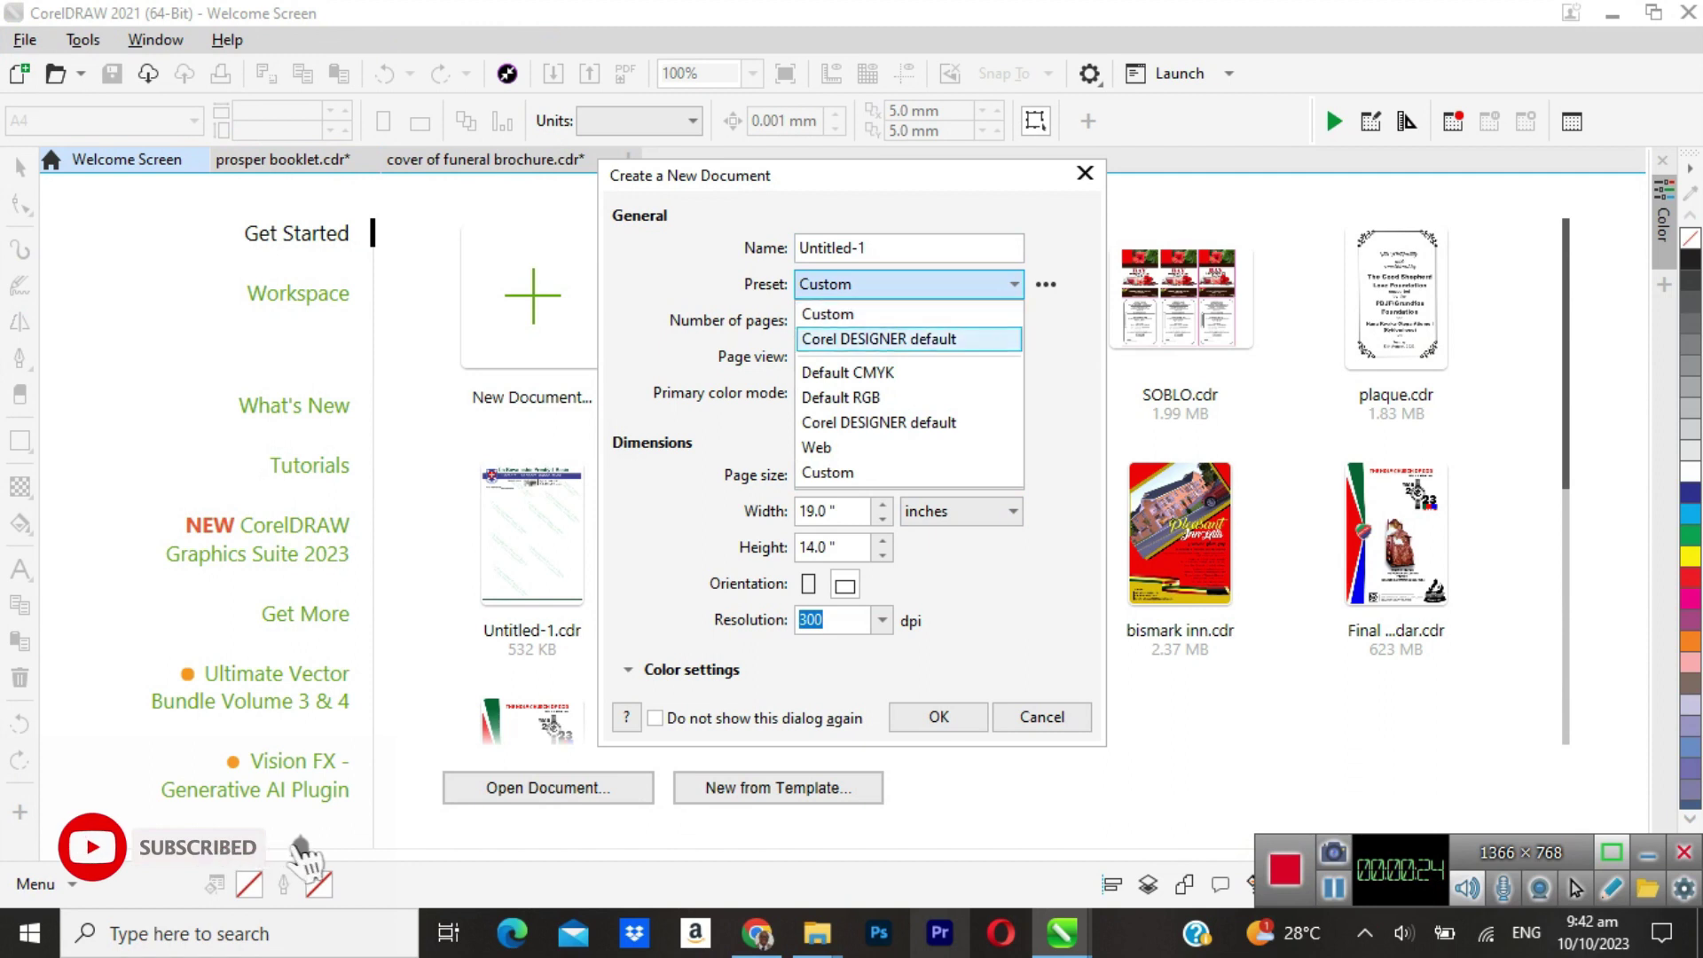
Create a new document with the Custom preset, A4 page size and 150 dpi resolution.
click(827, 314)
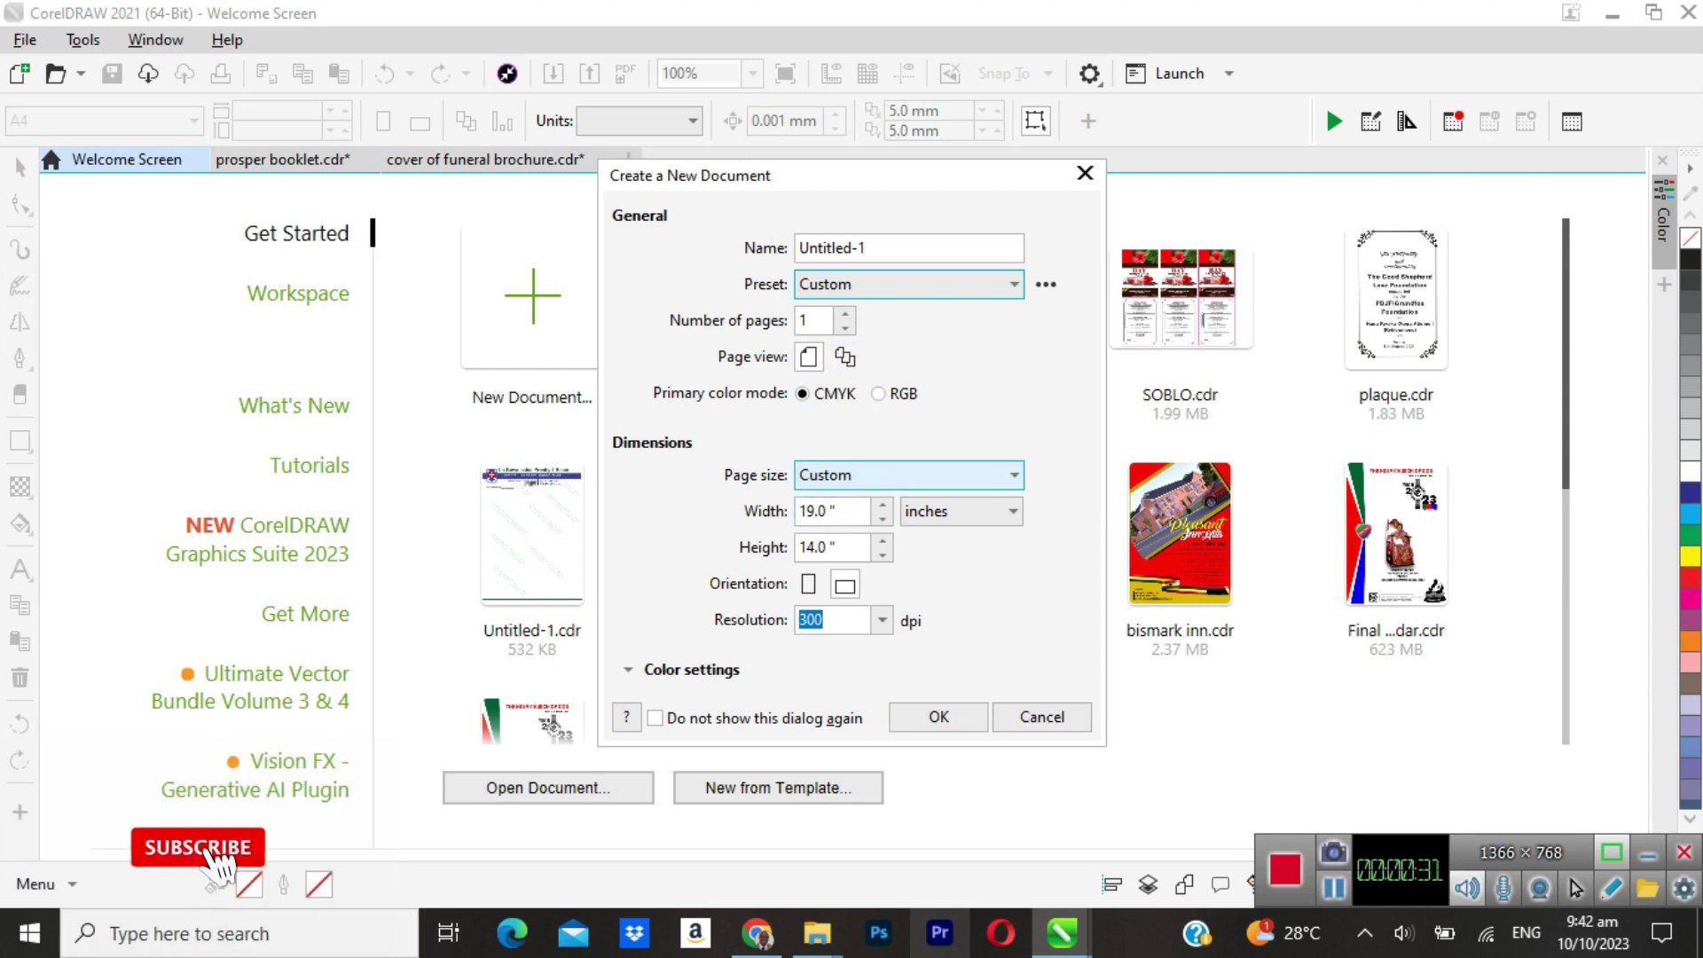
click(905, 475)
key(Up)
key(Up)
key(Up)
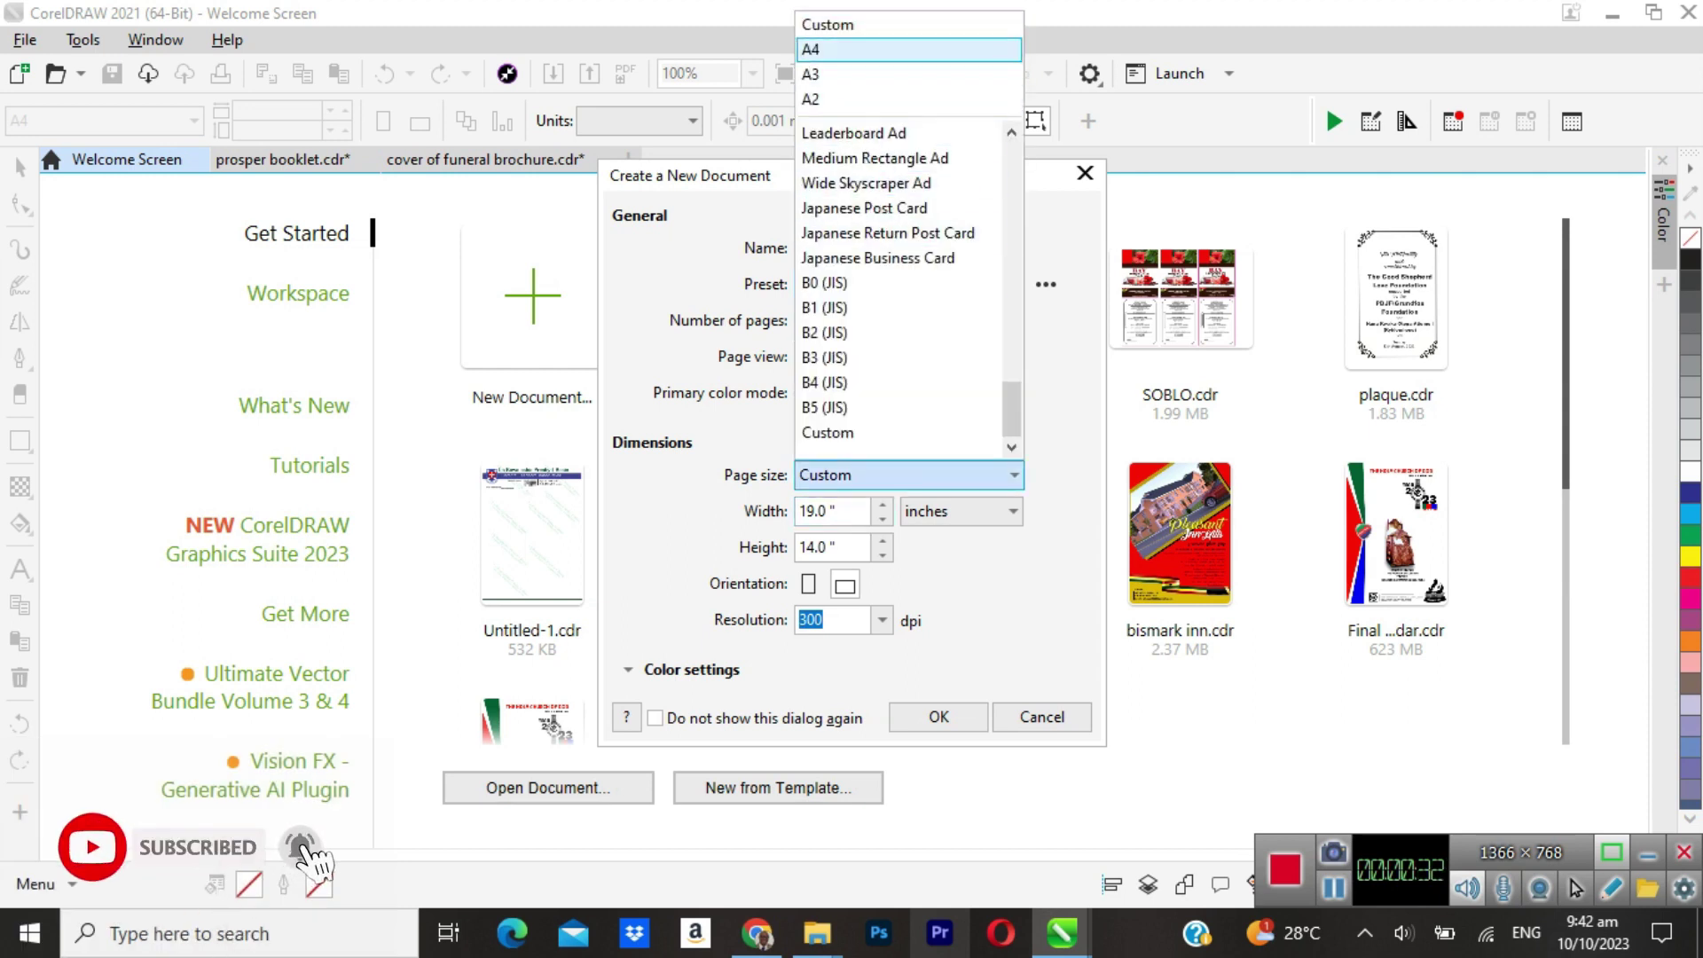
key(Return)
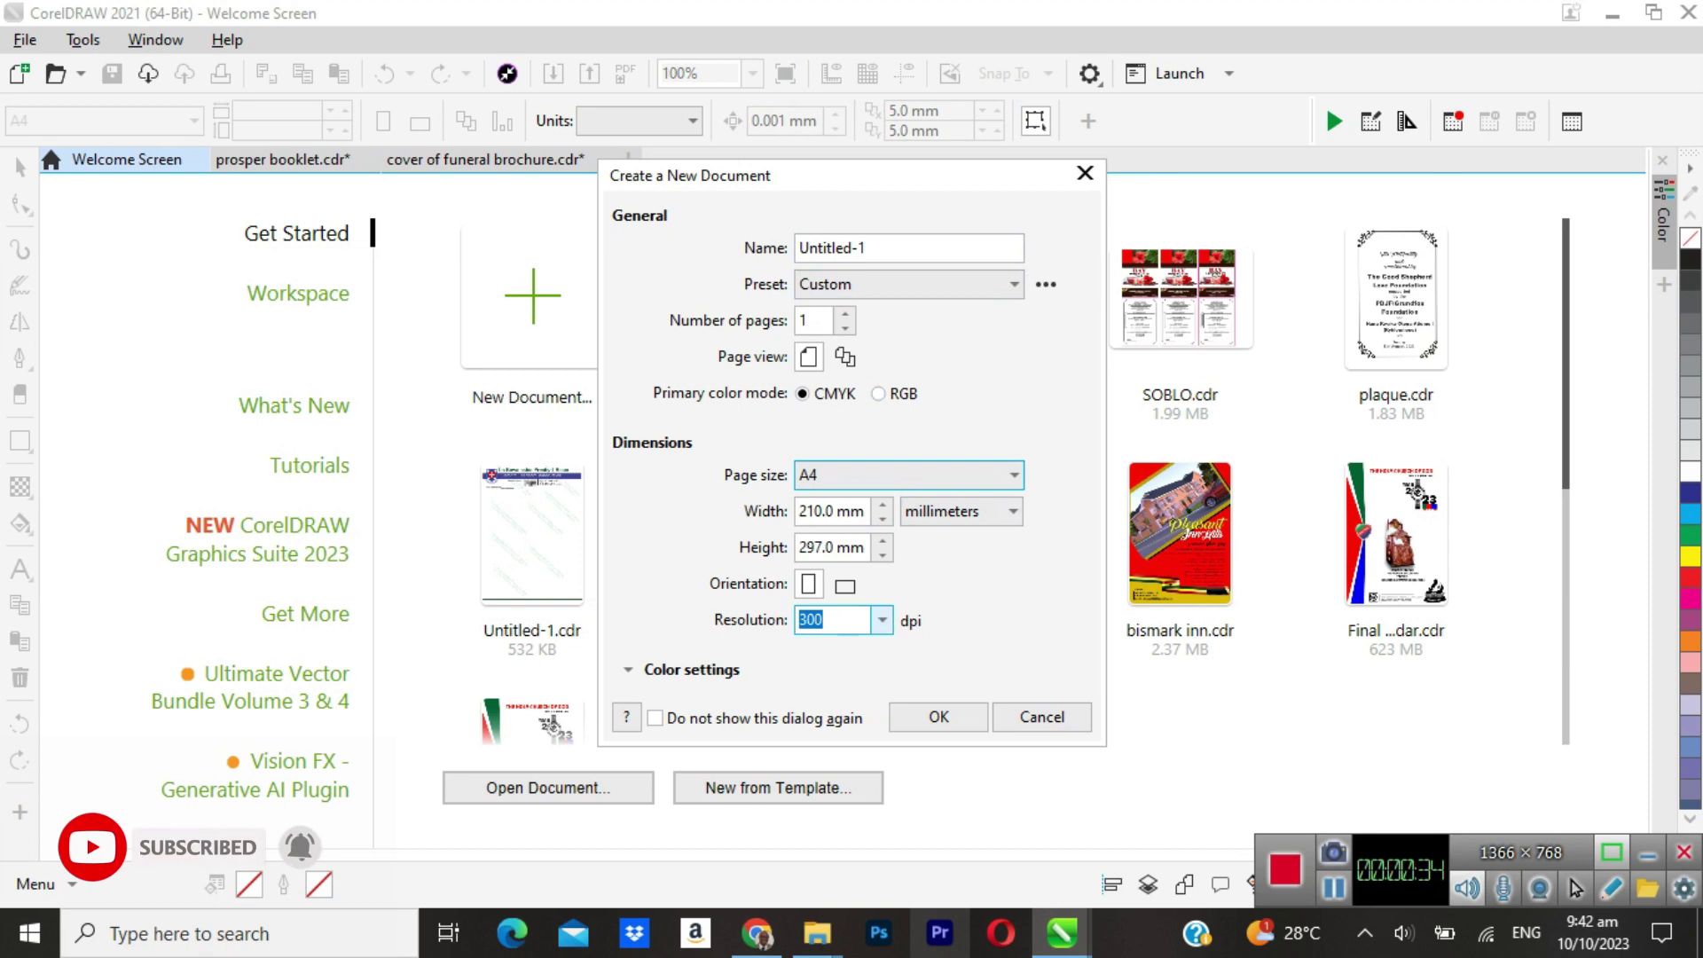
click(881, 621)
click(834, 684)
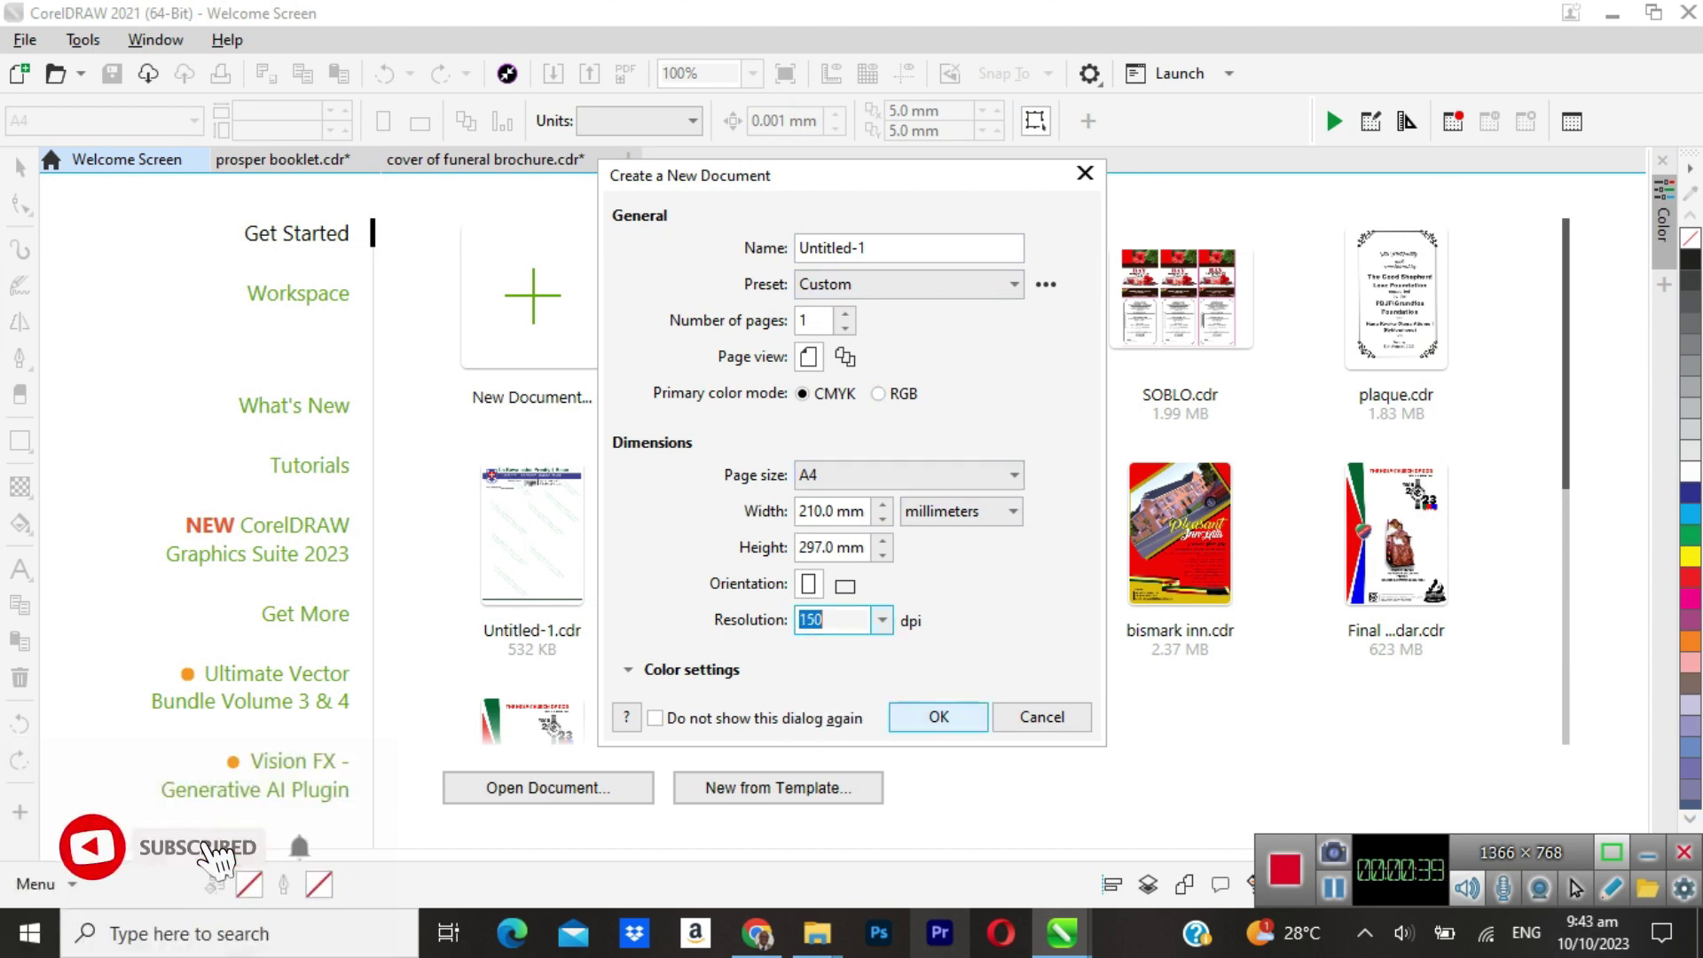
key(Return)
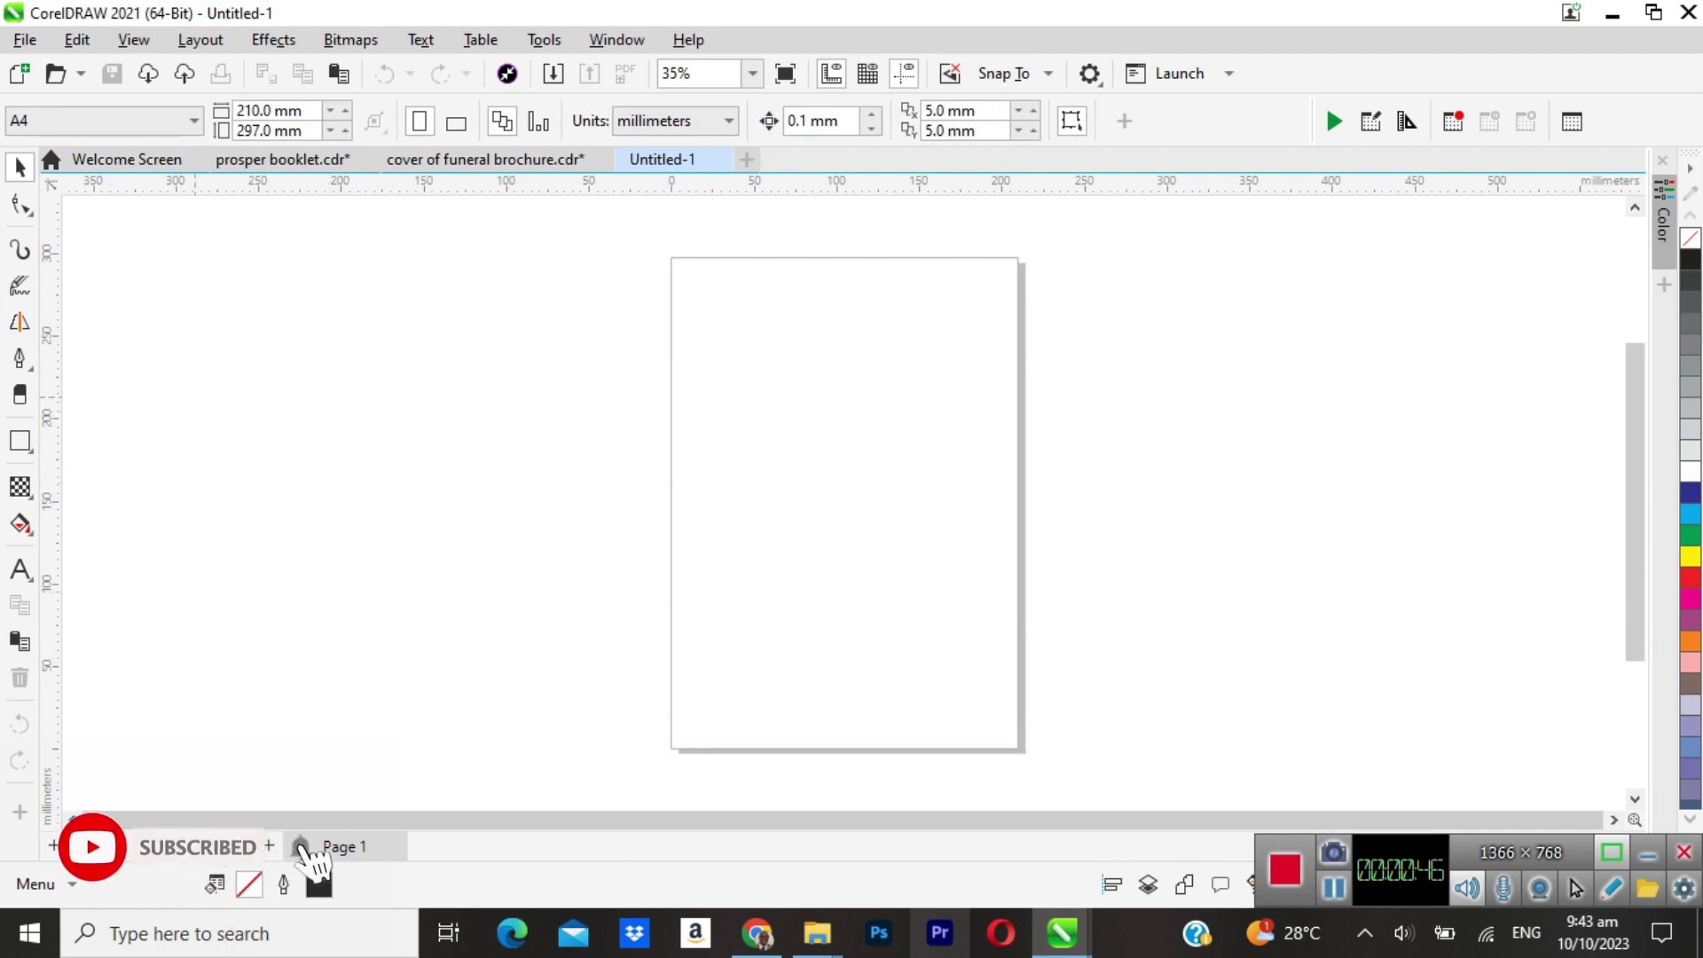
Add the artistic text "Tickets 4 SALE" near the top of the page.
key(F8)
click(19, 569)
click(722, 304)
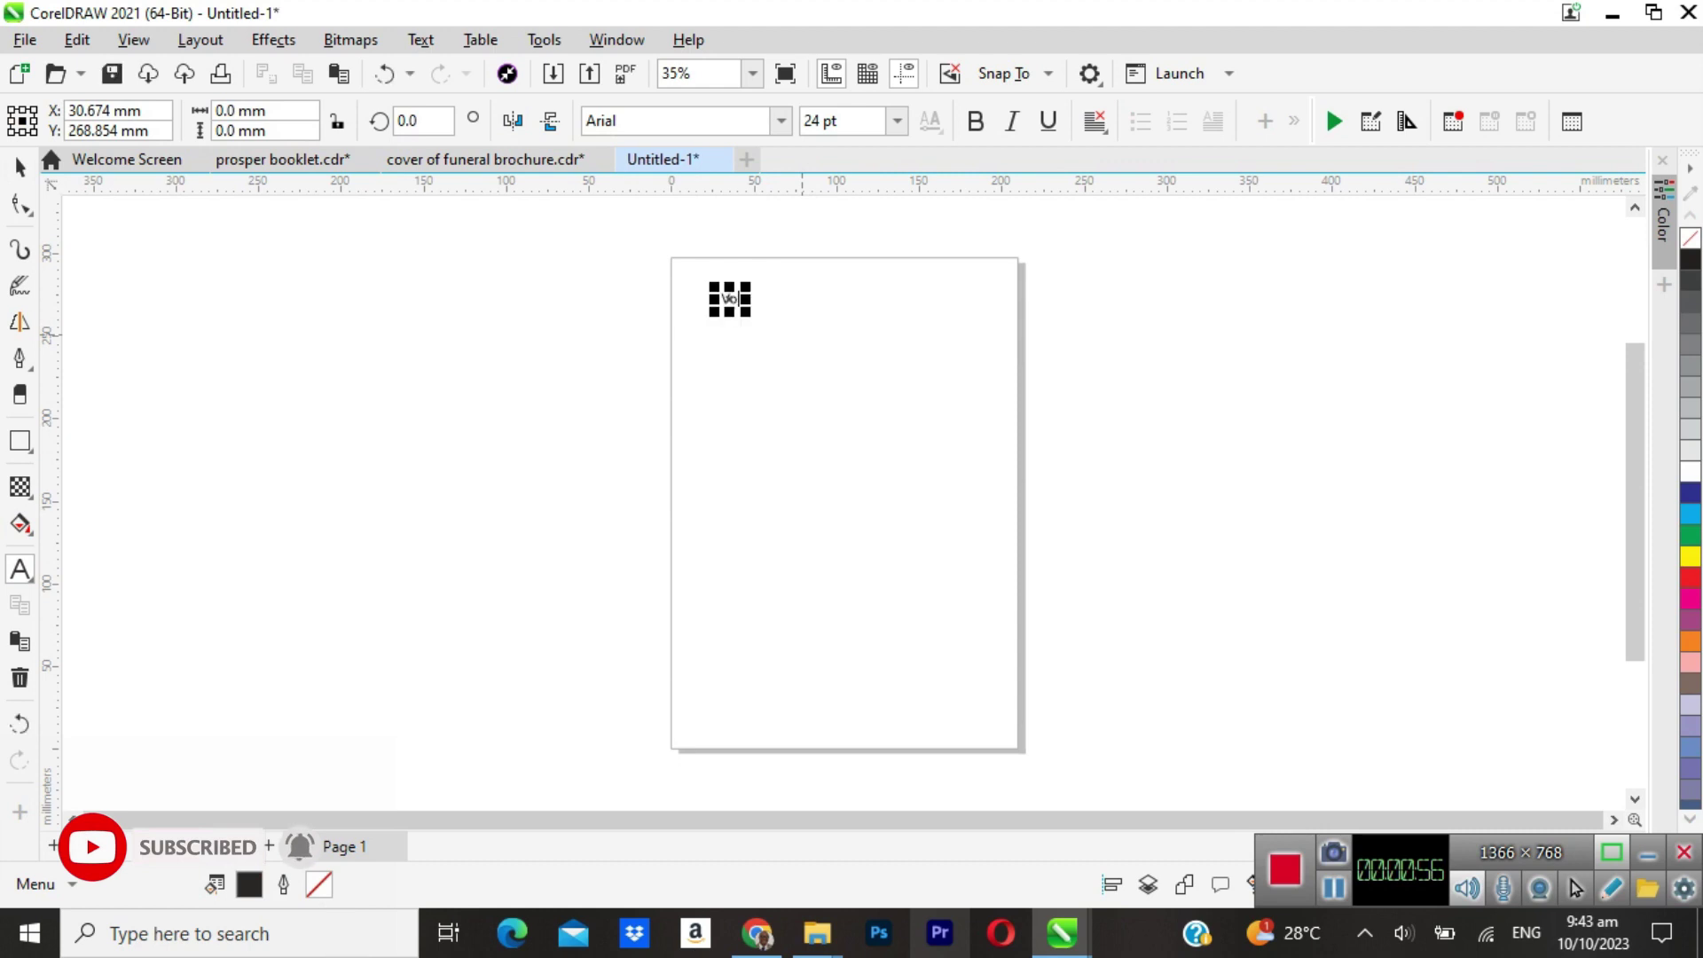
text(Vo)
key(BackSpace)
key(BackSpace)
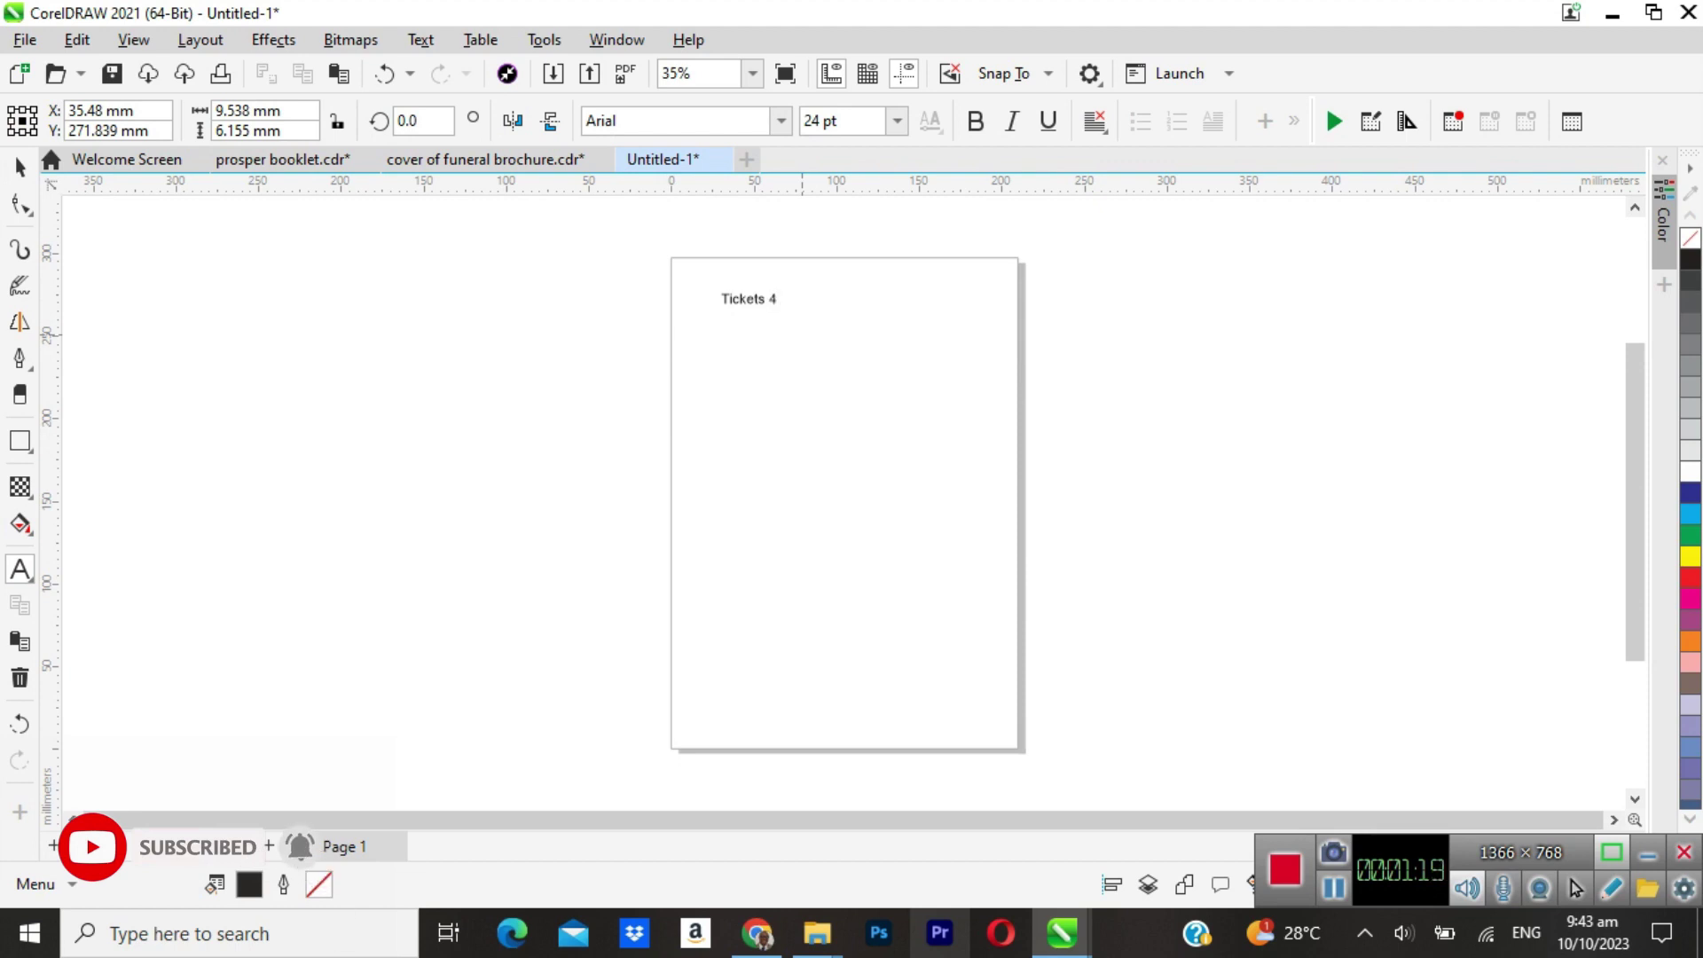
text(LE)
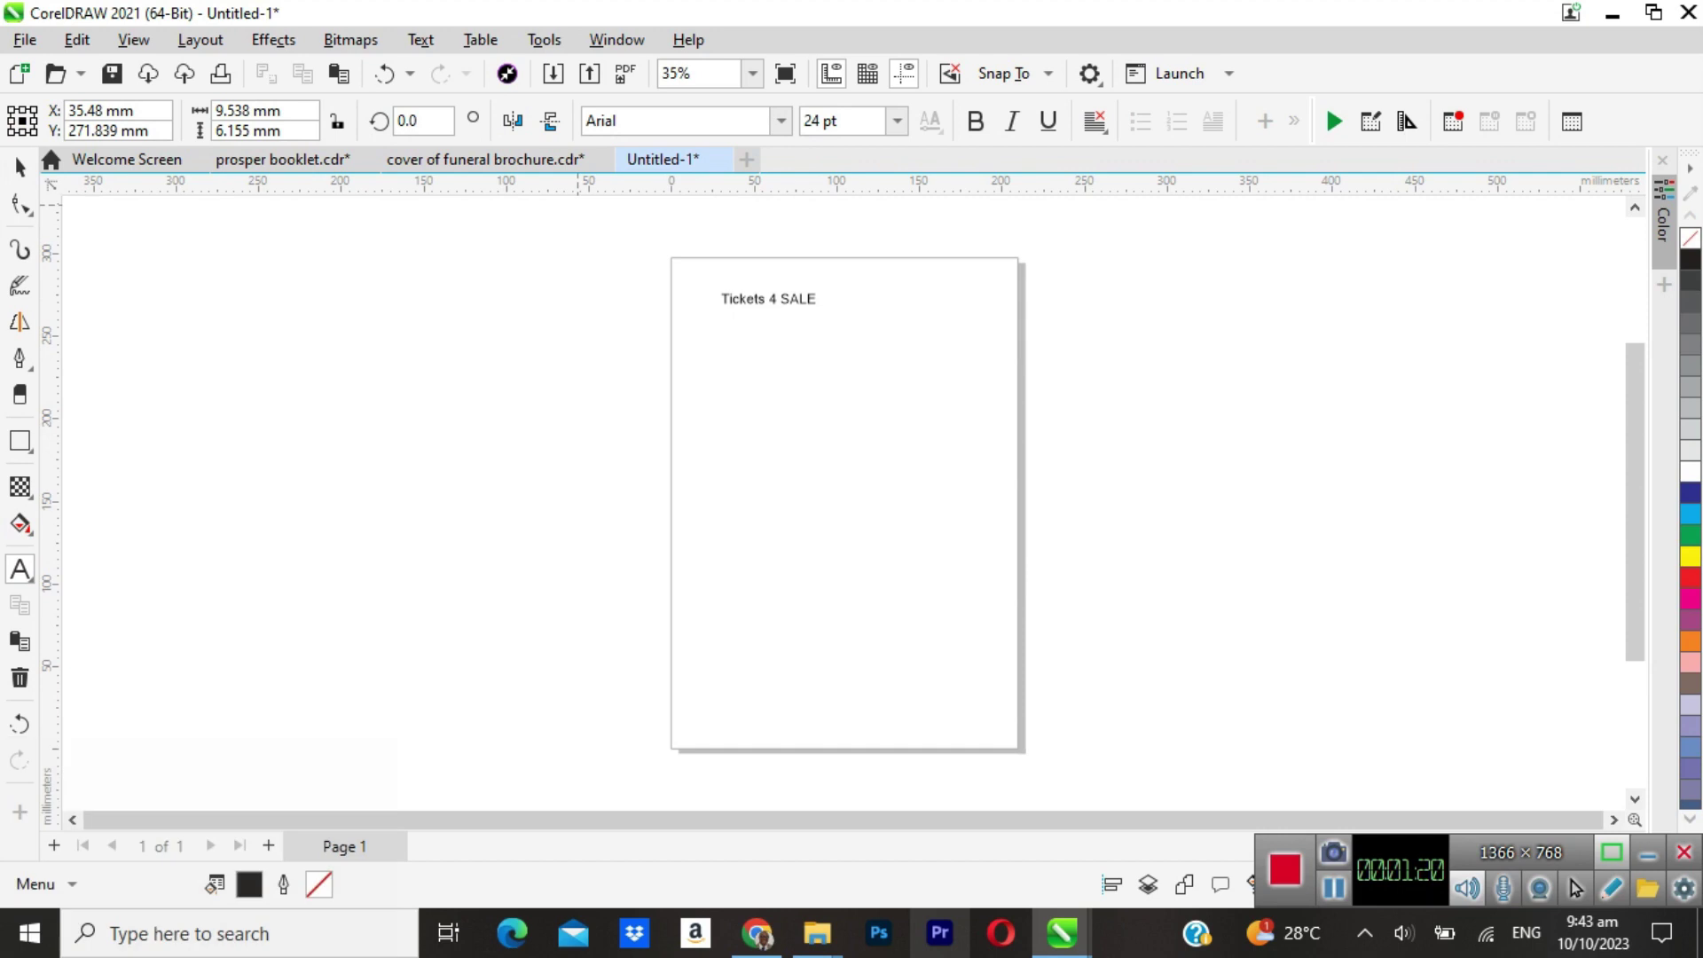
key(Escape)
key(Escape)
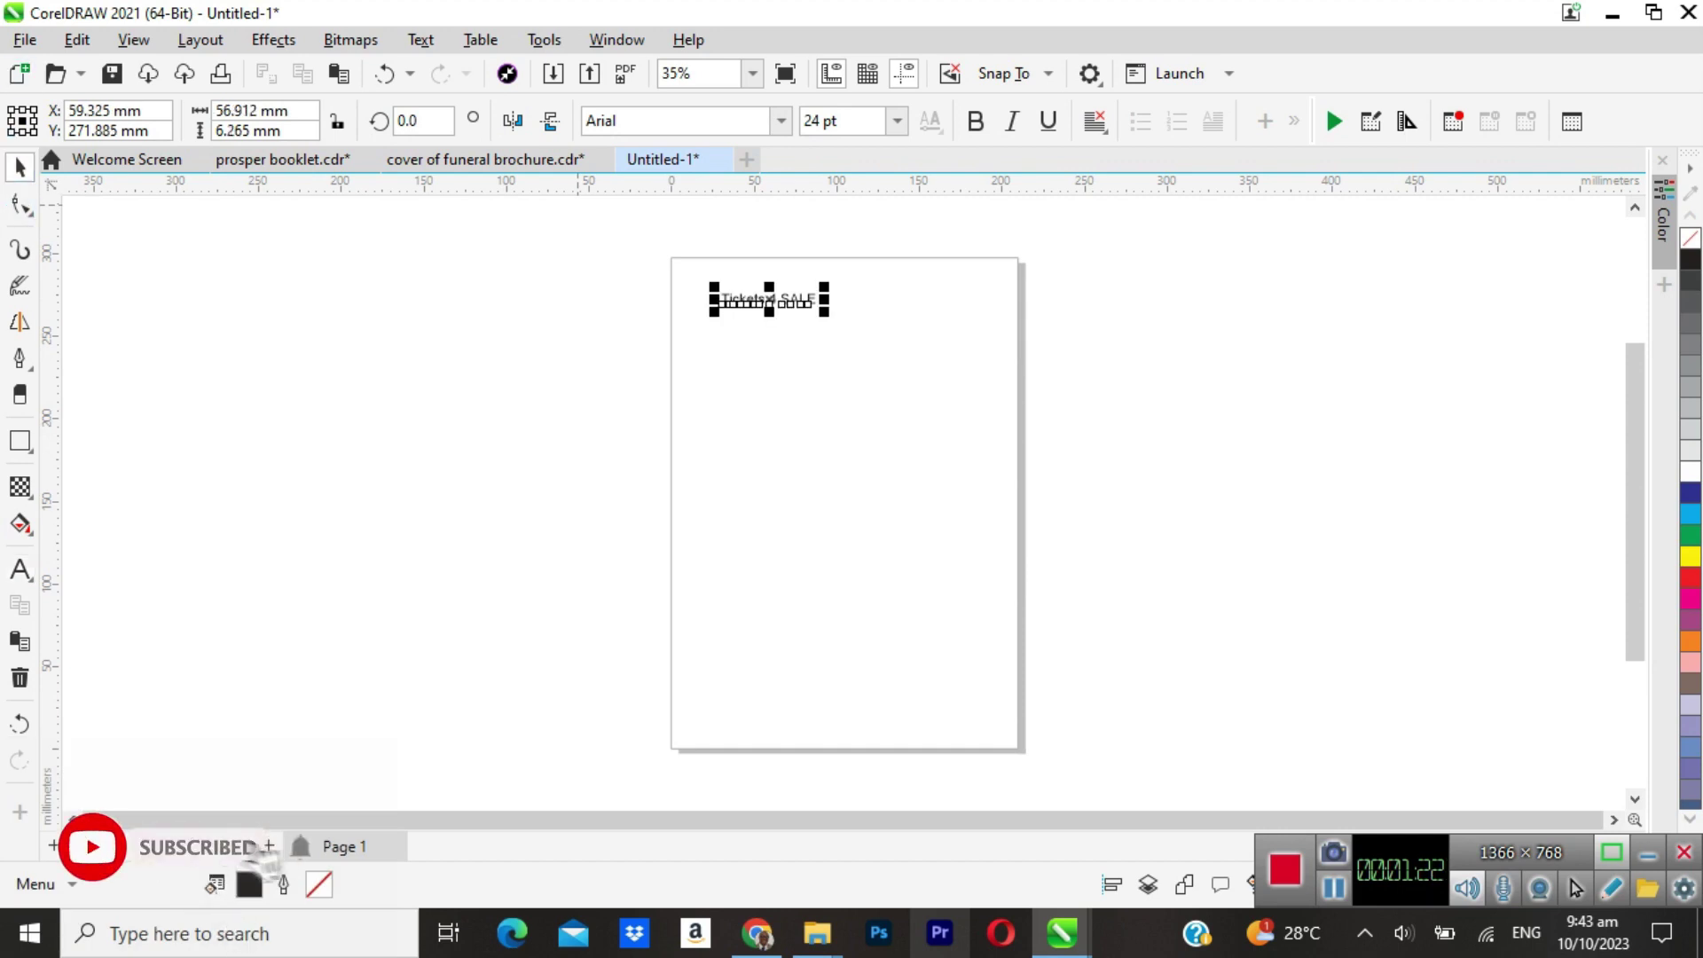
Enlarge the "Tickets 4 SALE" text to about 65 pt and move it off the page into the empty area on its left.
click(797, 303)
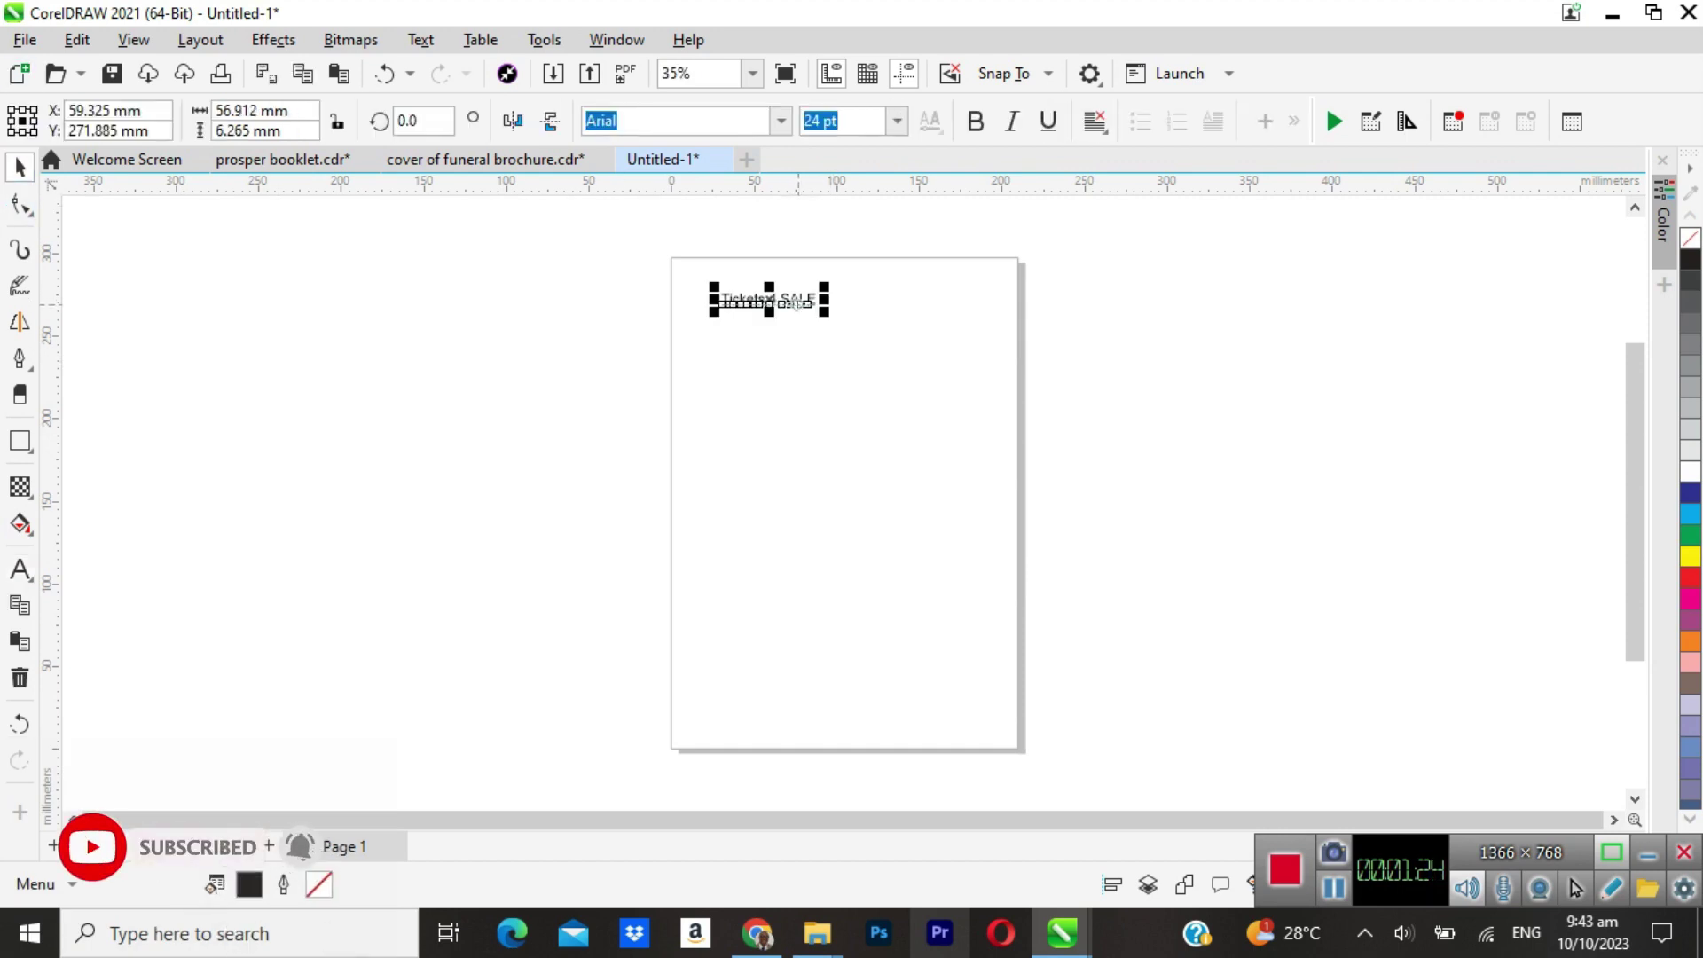
drag(818, 303, 443, 309)
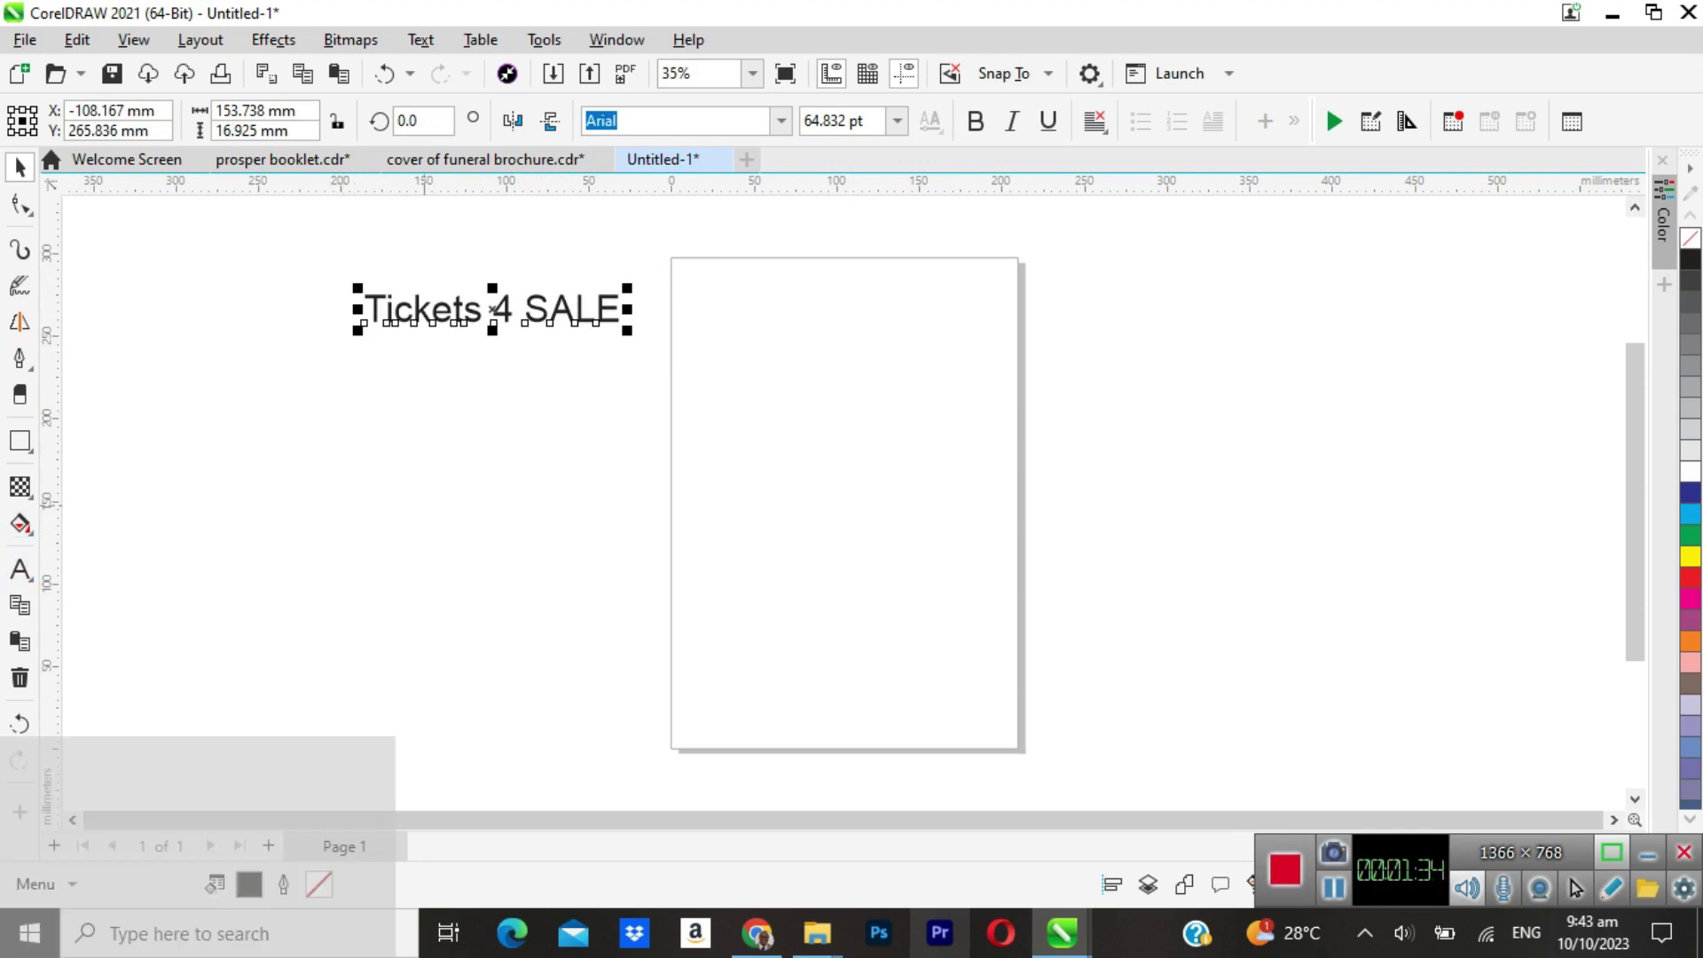
click(272, 533)
key(Escape)
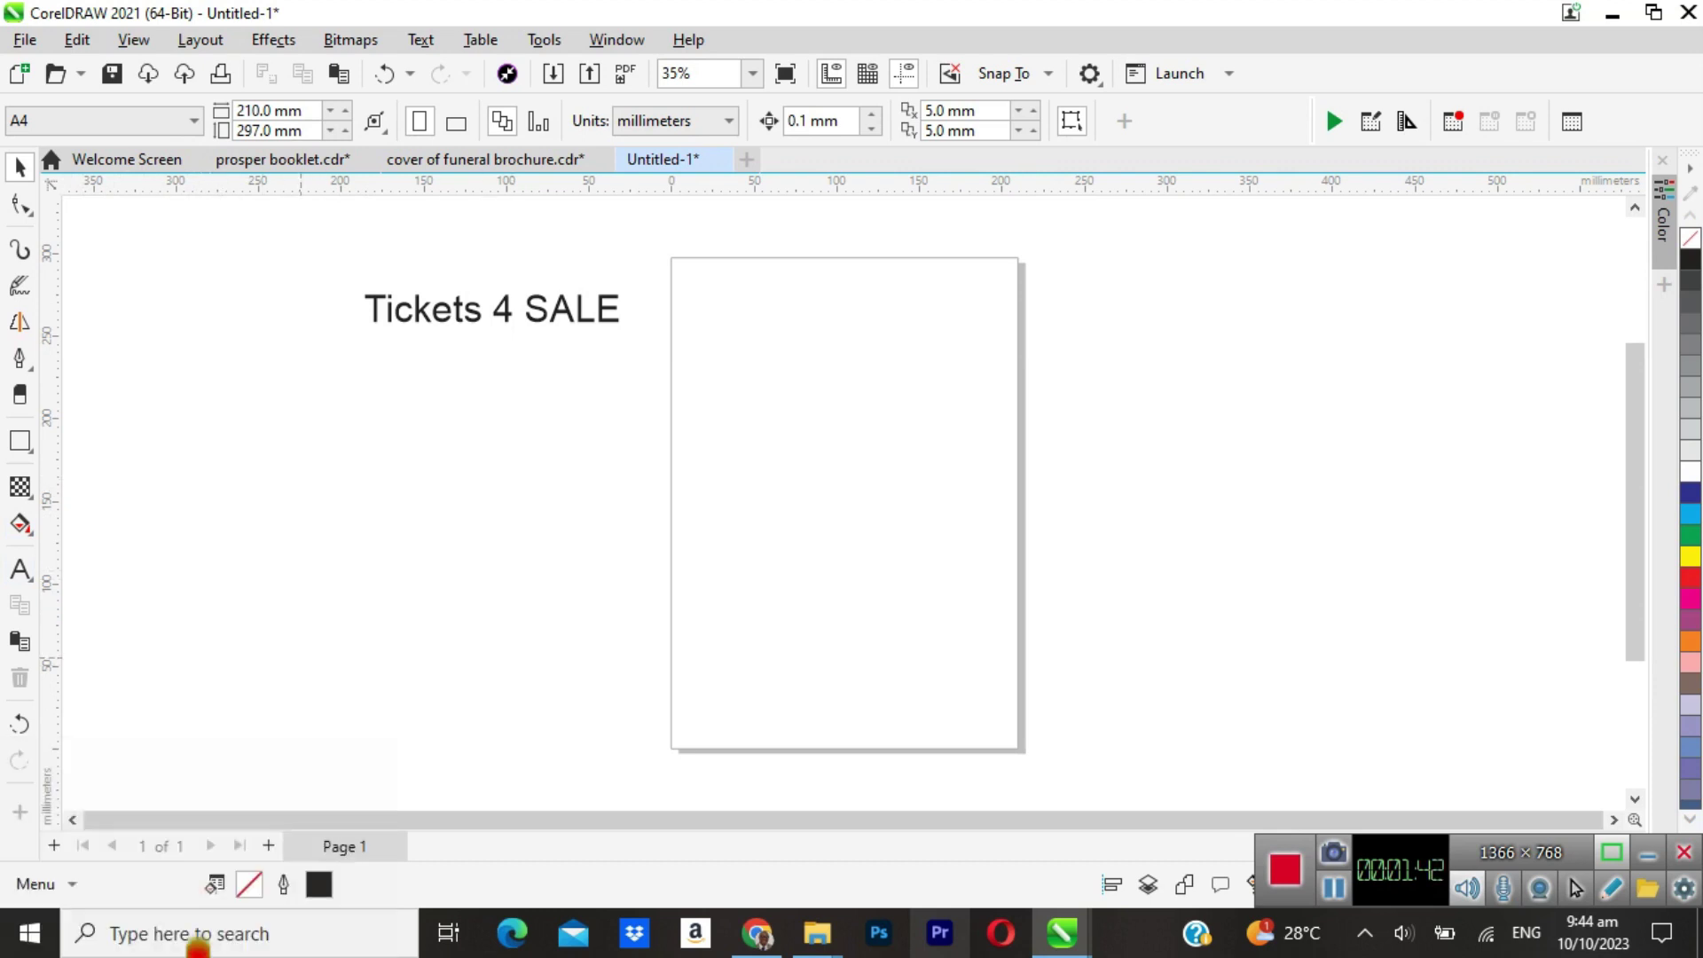
Add the note text "CTRL + k" in the empty area left of the page, below the ticket text.
key(F8)
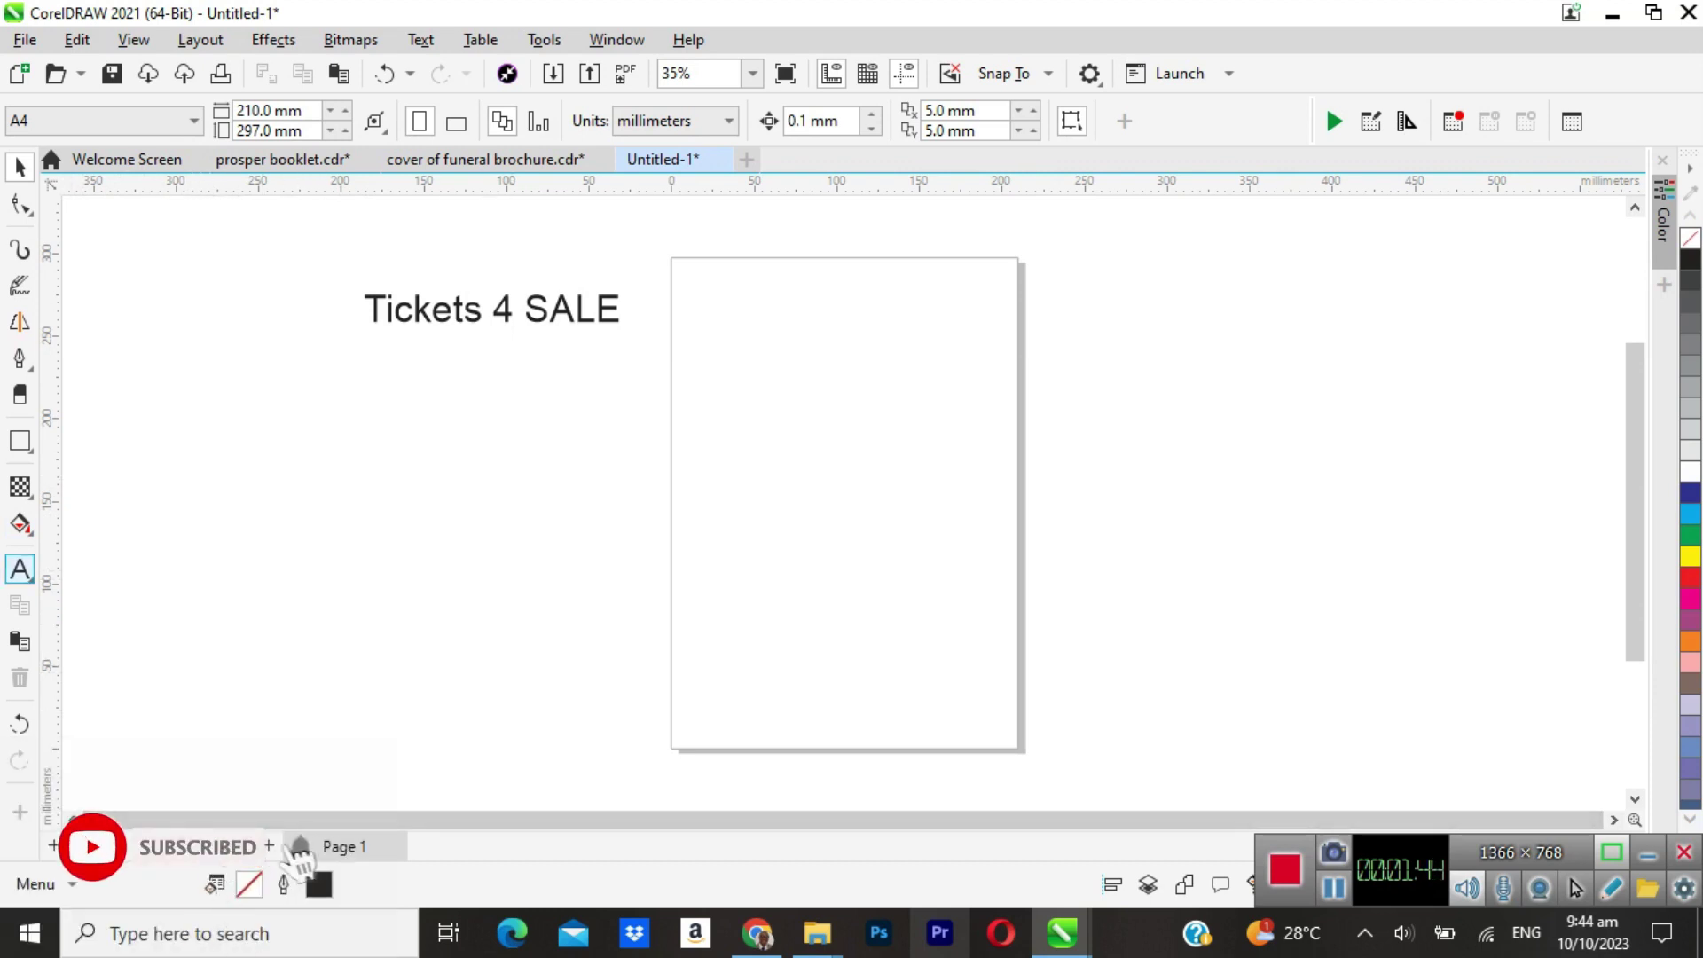
click(238, 583)
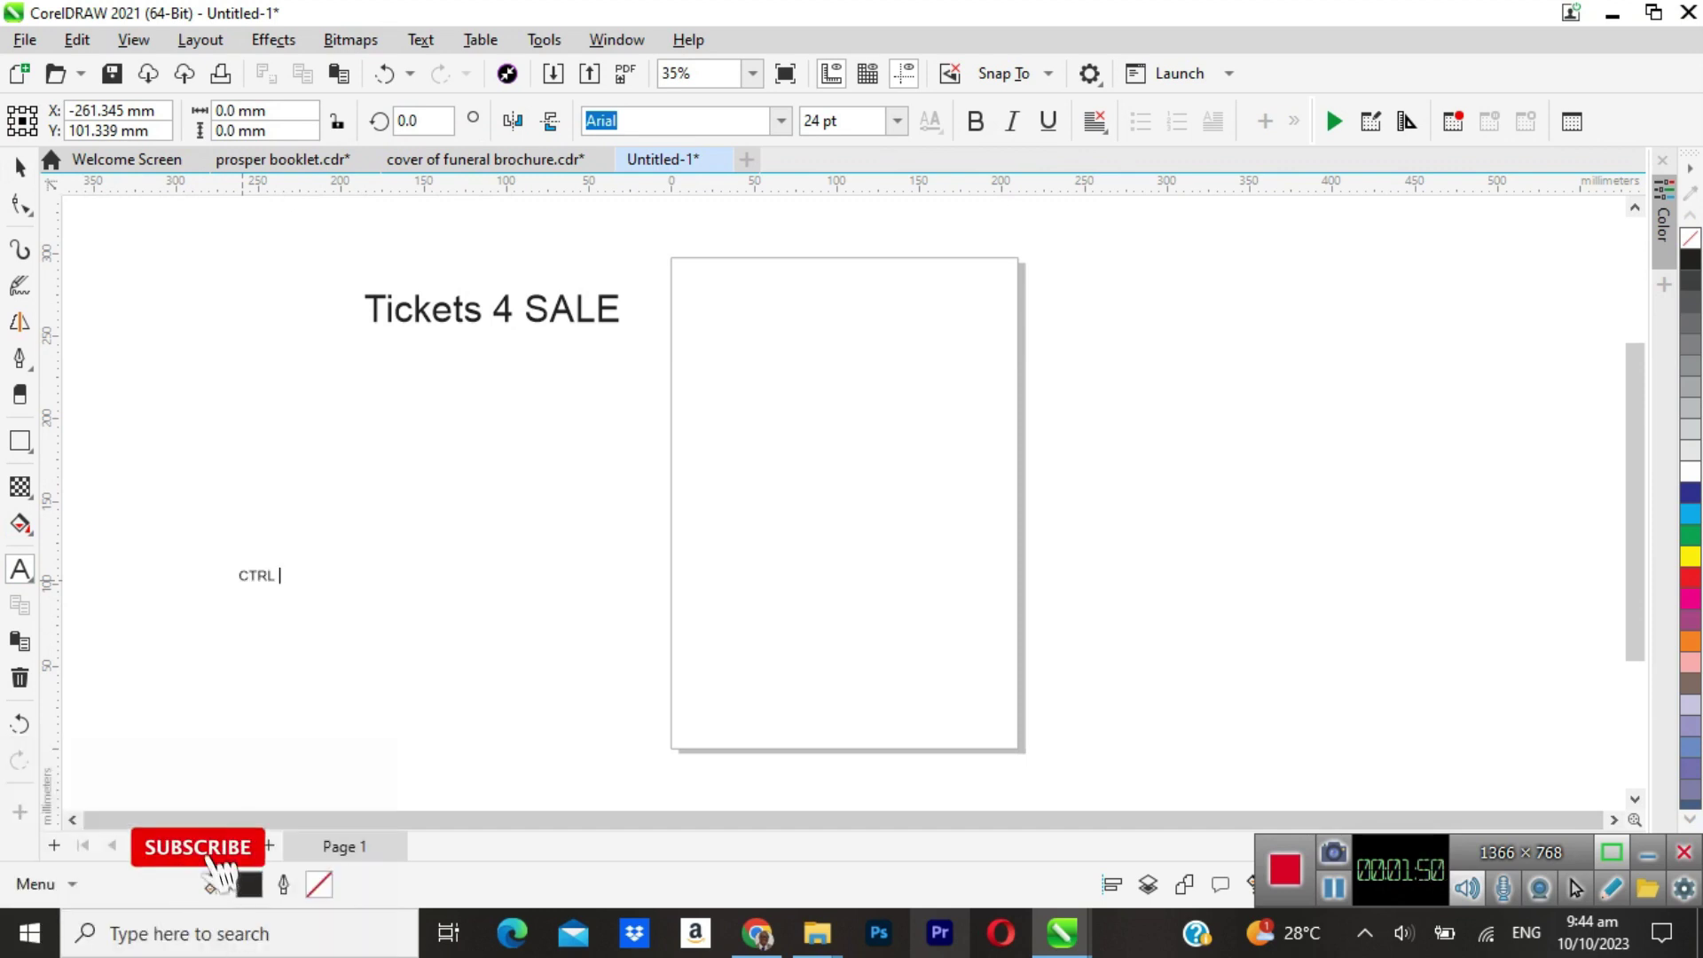
text(CTRL + )
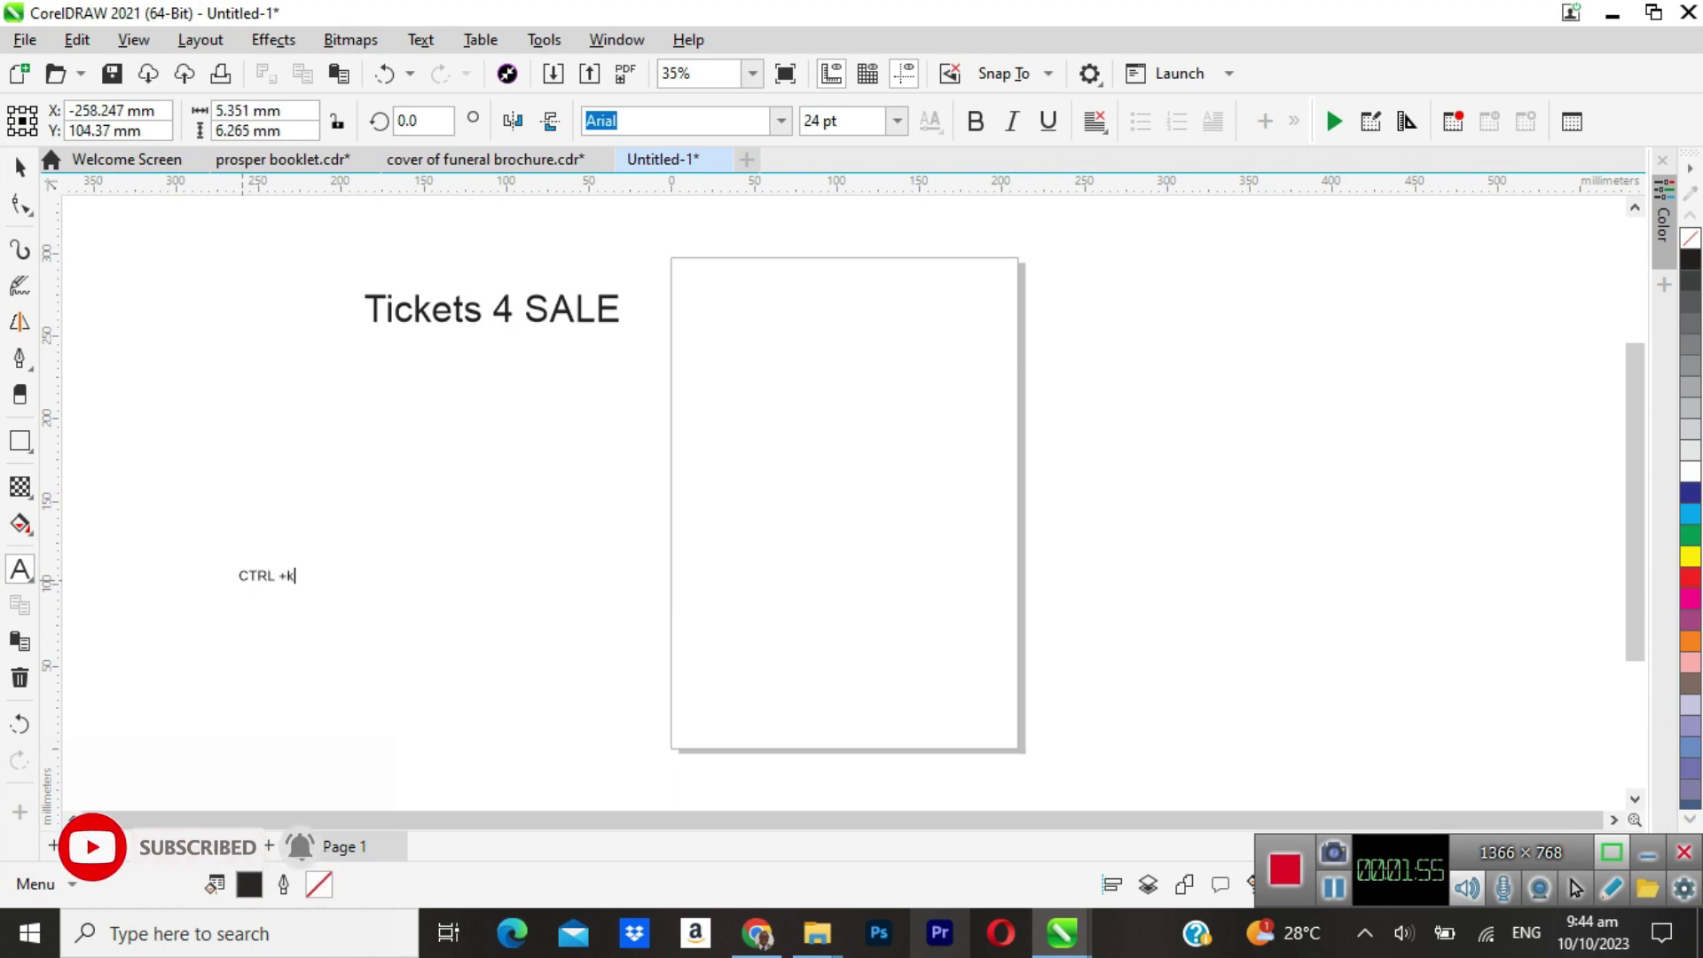
text(k)
key(BackSpace)
text(k)
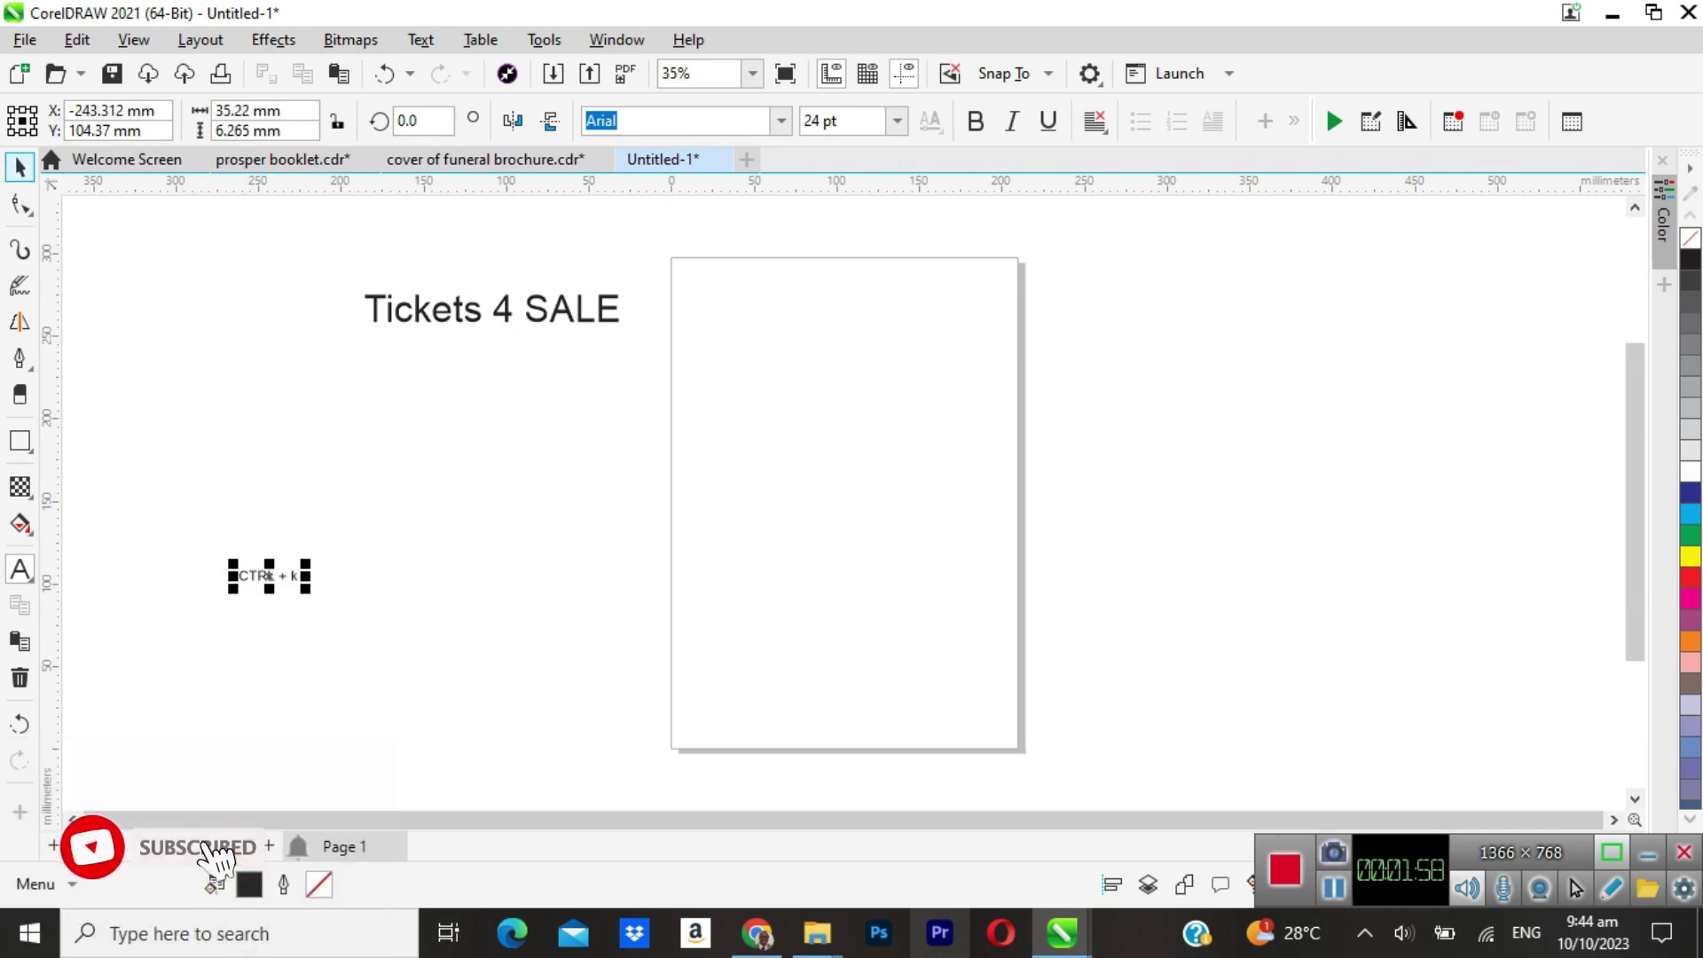
click(20, 167)
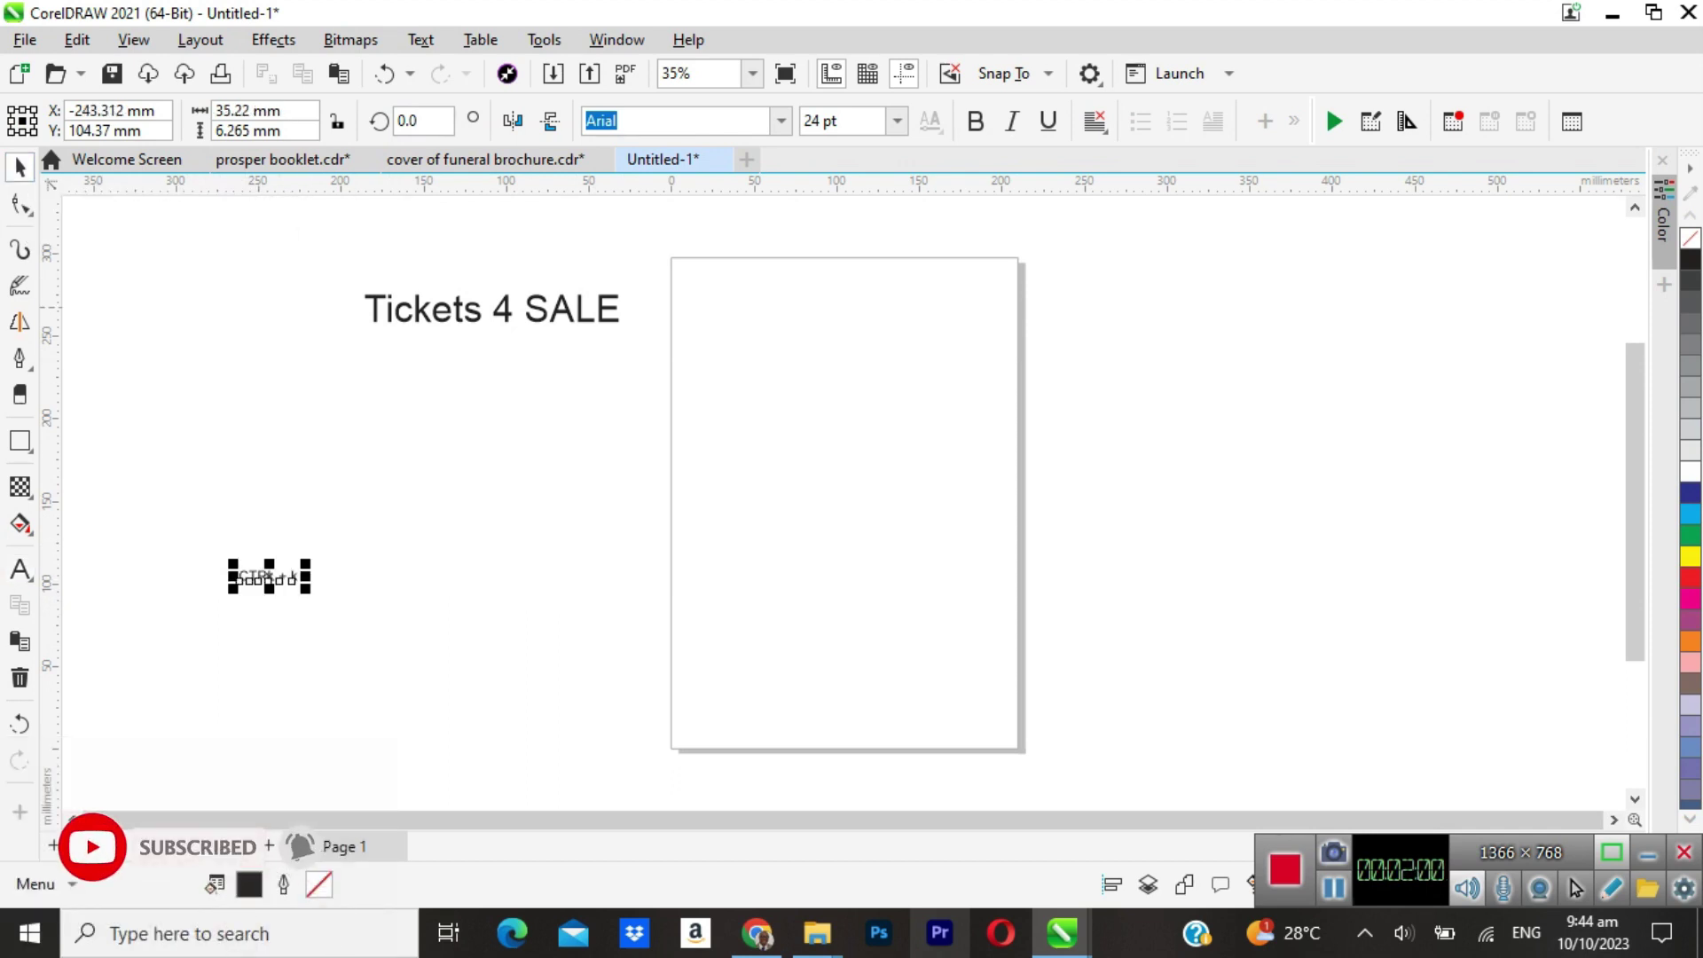
key(Escape)
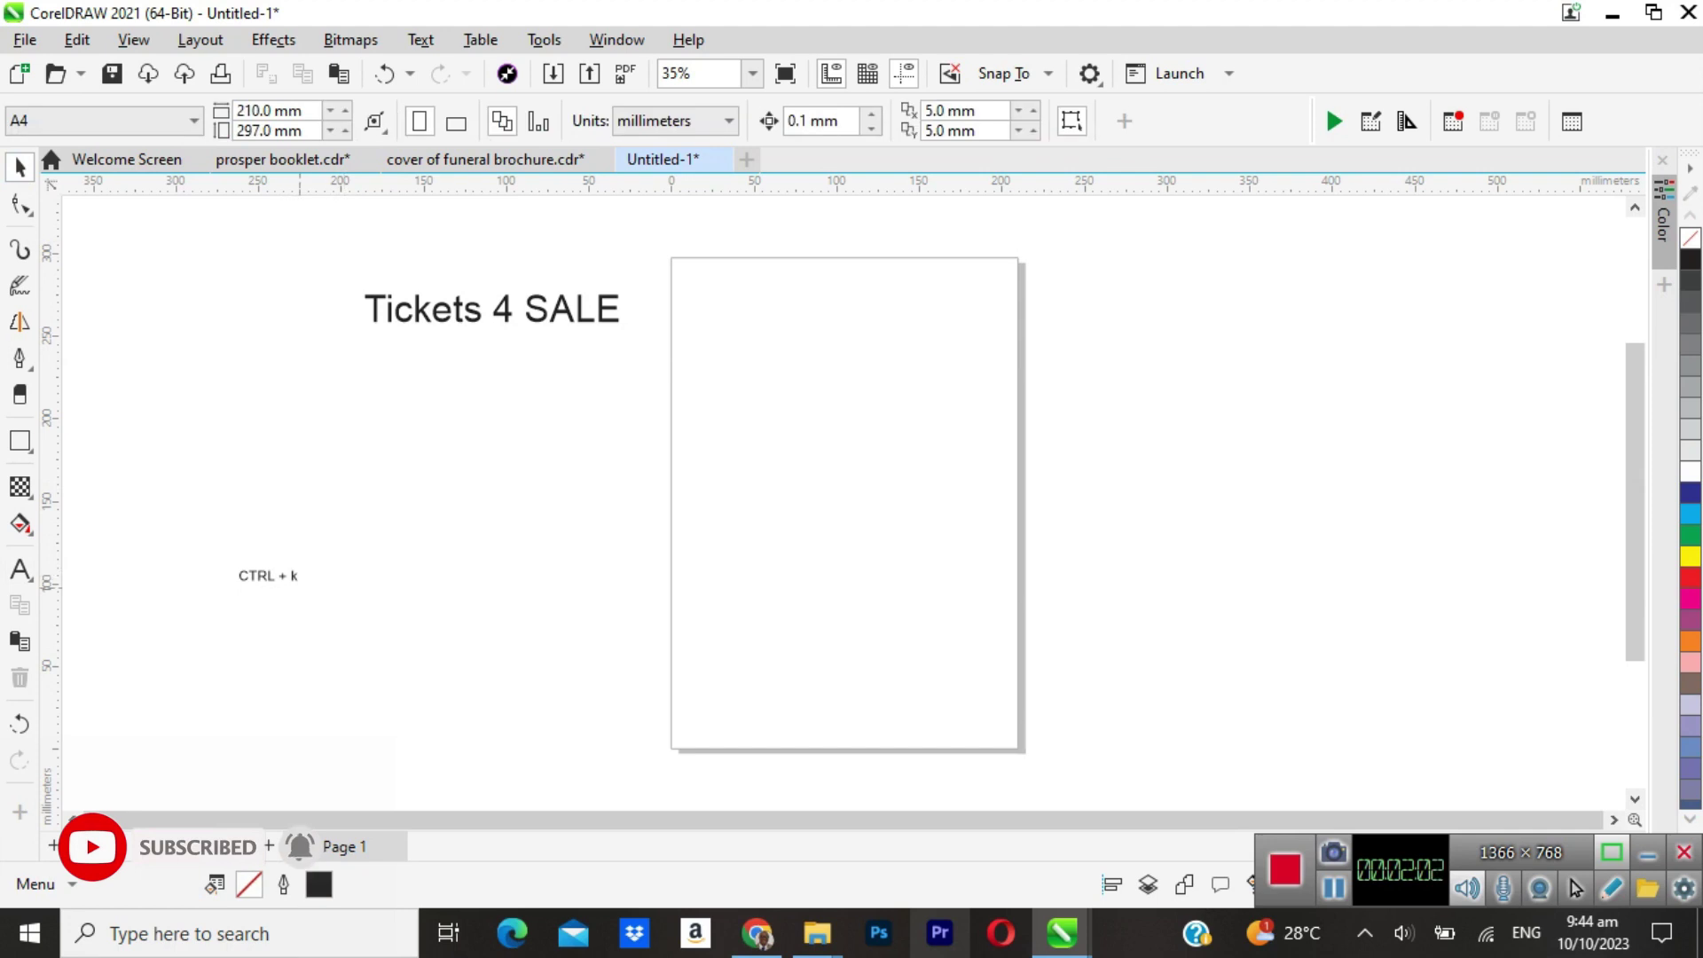
Enlarge the "CTRL + k" note to about 114 pt and delete it.
click(279, 575)
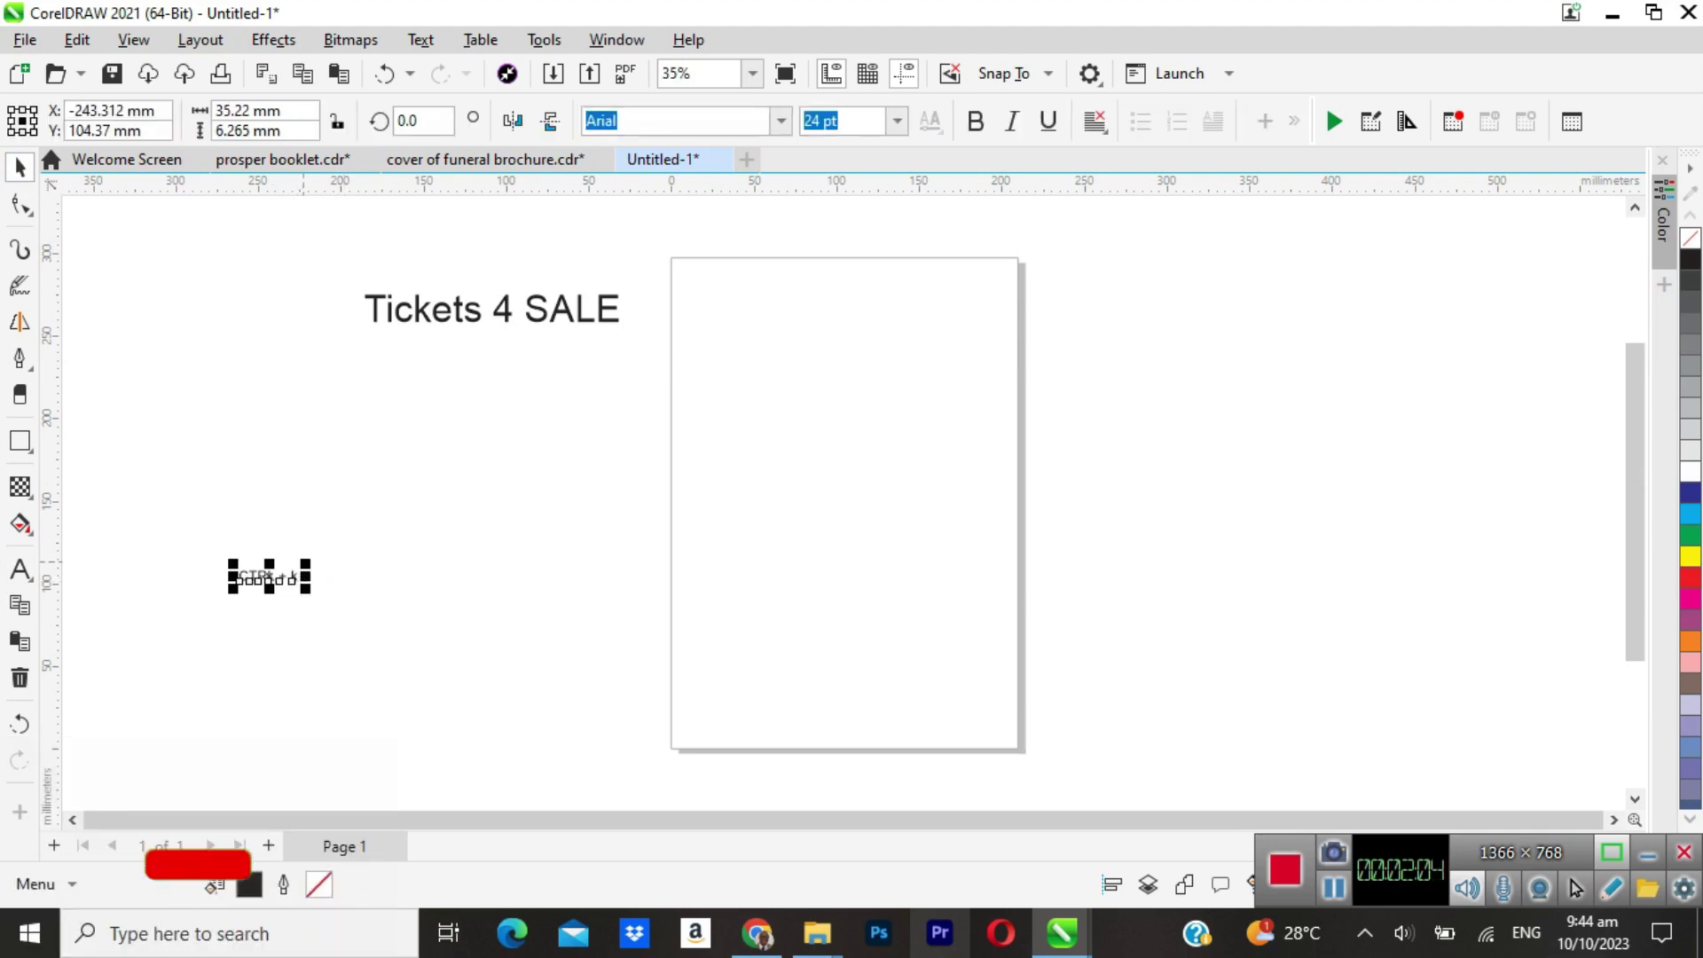
drag(301, 563, 523, 525)
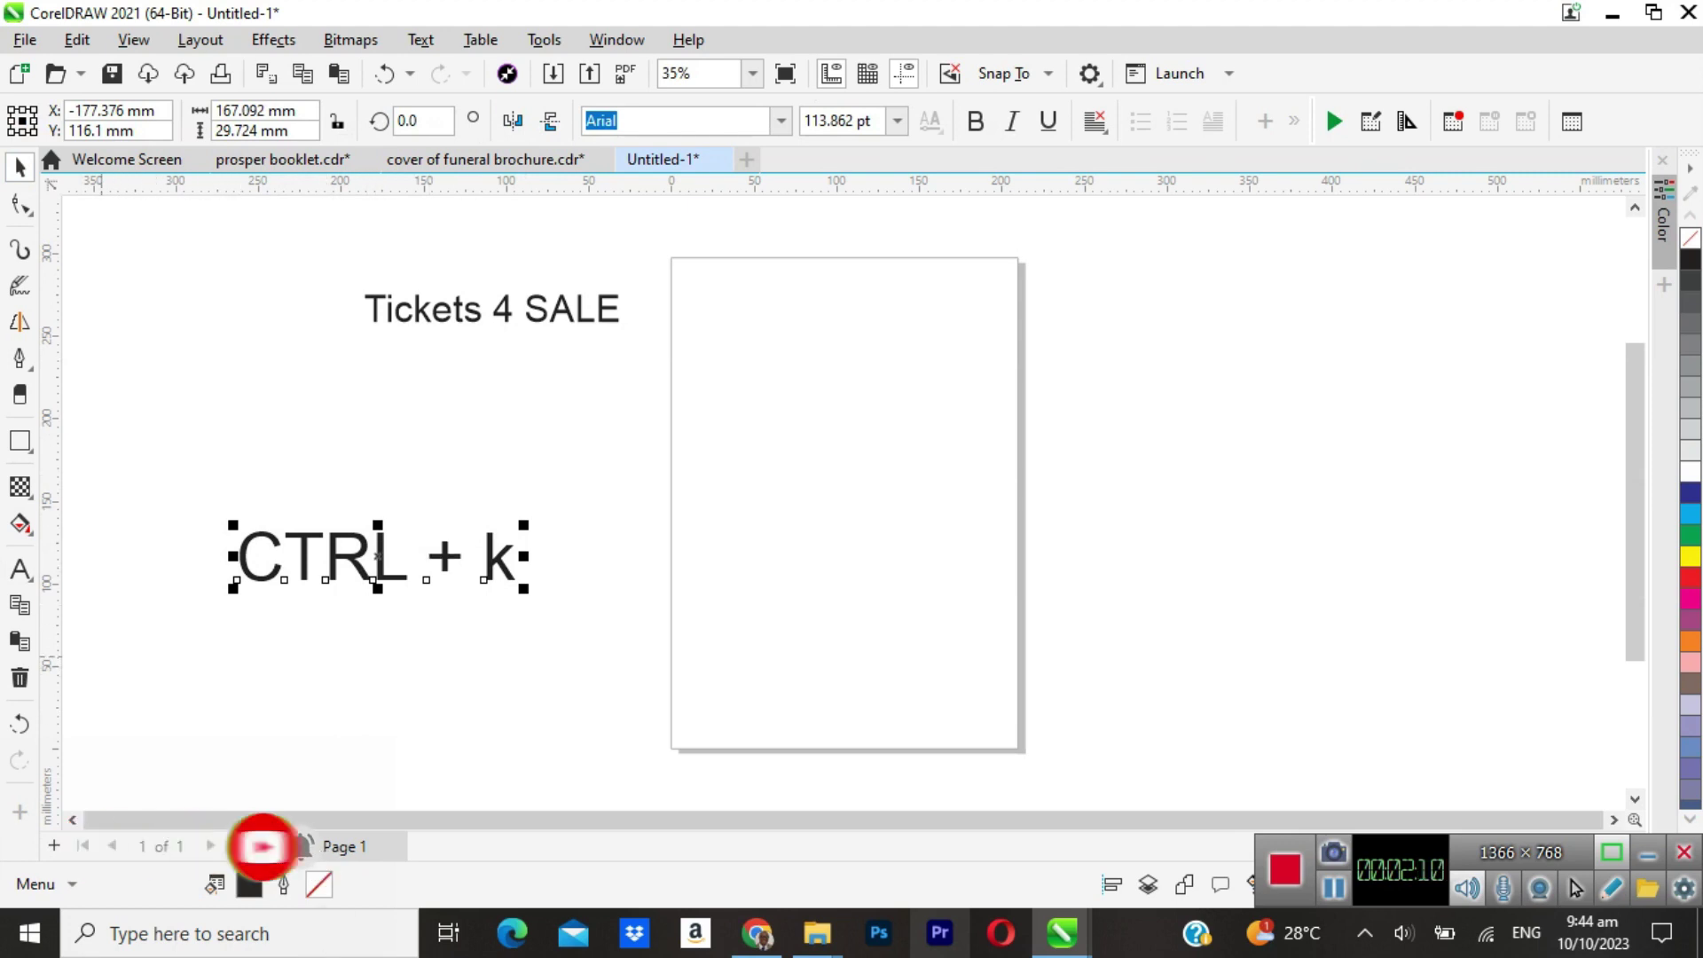
click(116, 676)
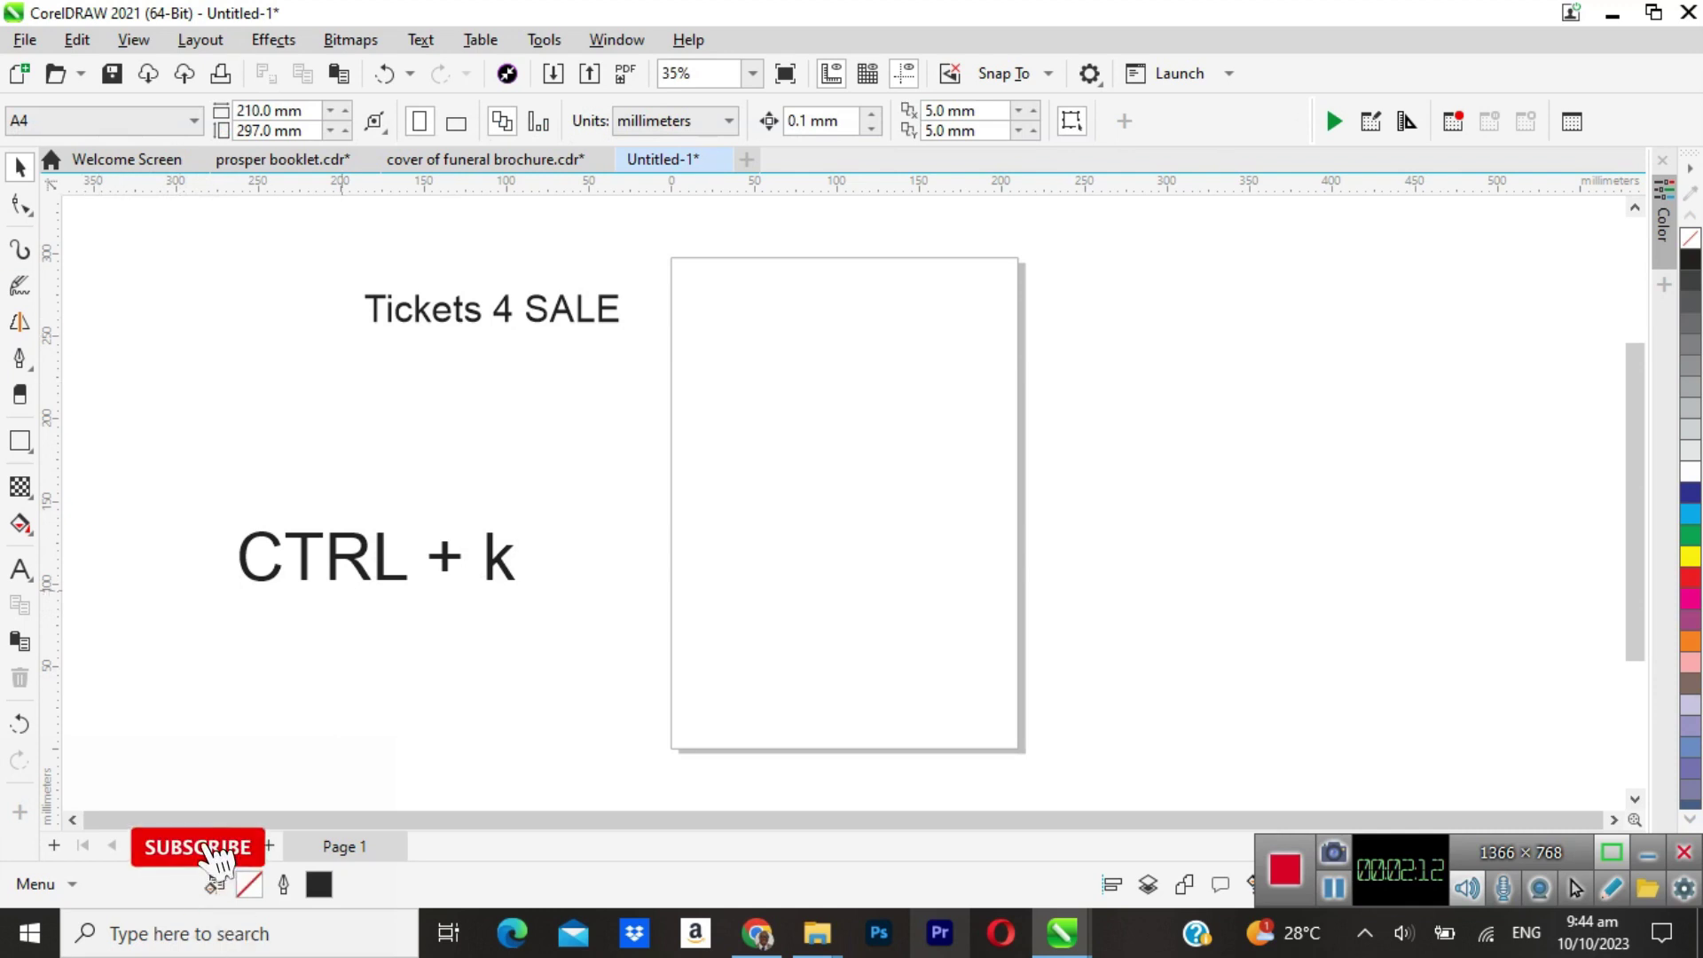
click(328, 570)
key(Delete)
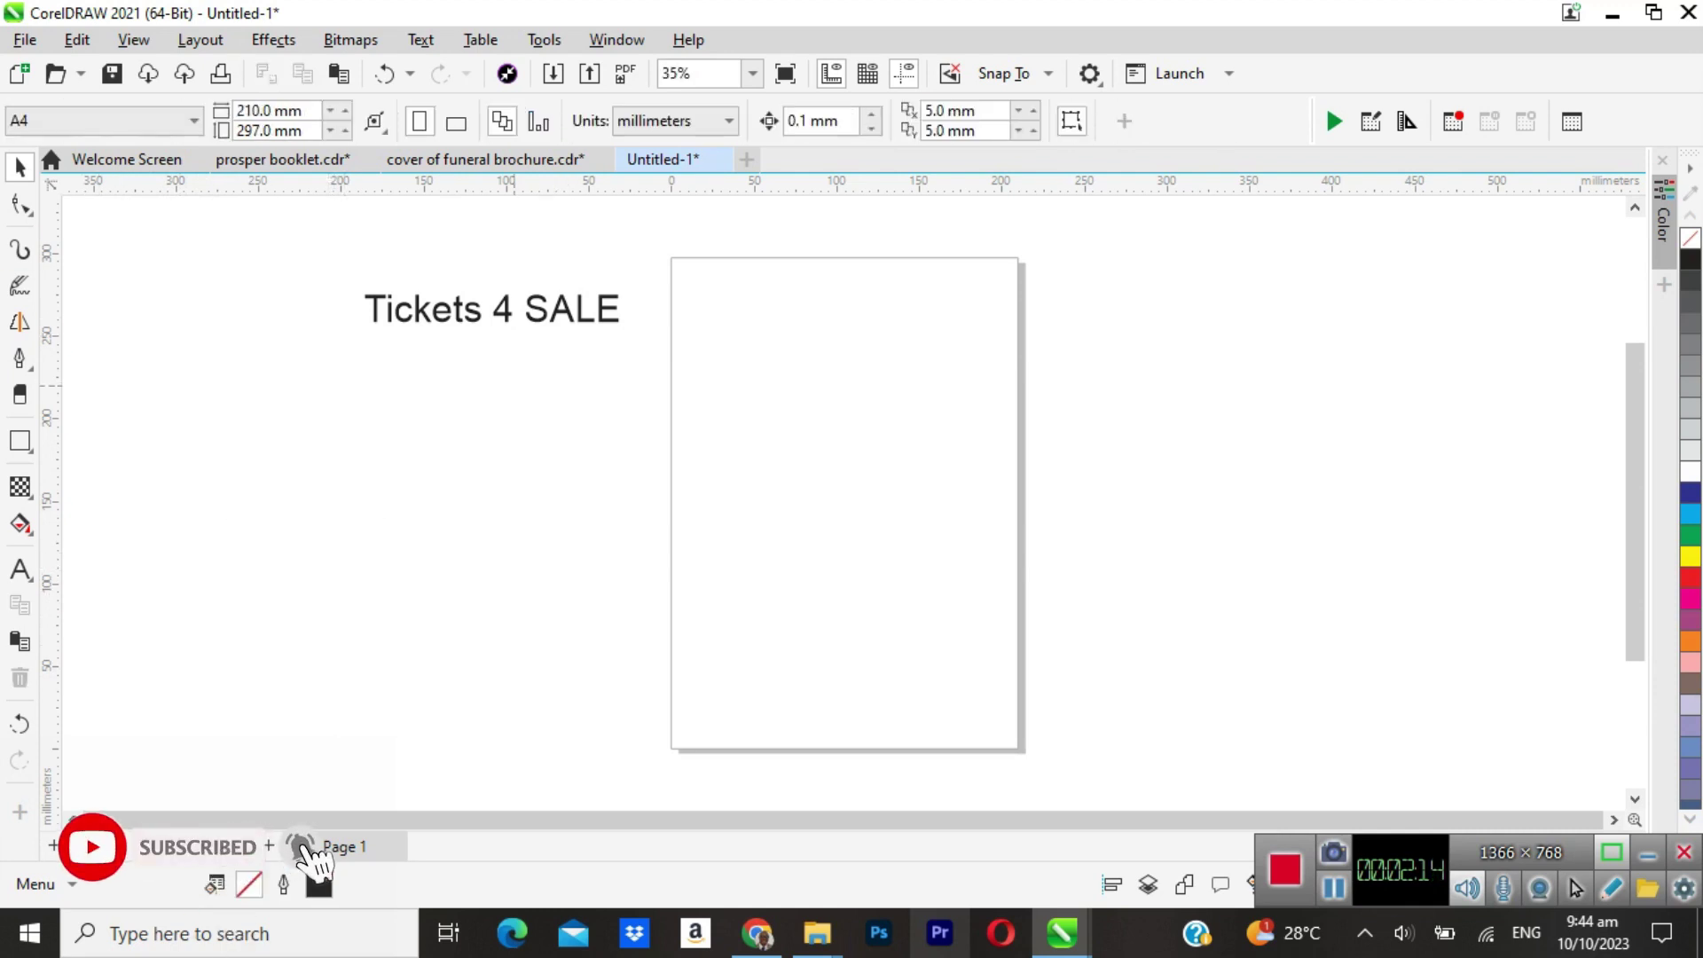
Break the "Tickets 4 SALE" text apart into separate words and spread "4" and "SALE" out below "Tickets".
click(559, 307)
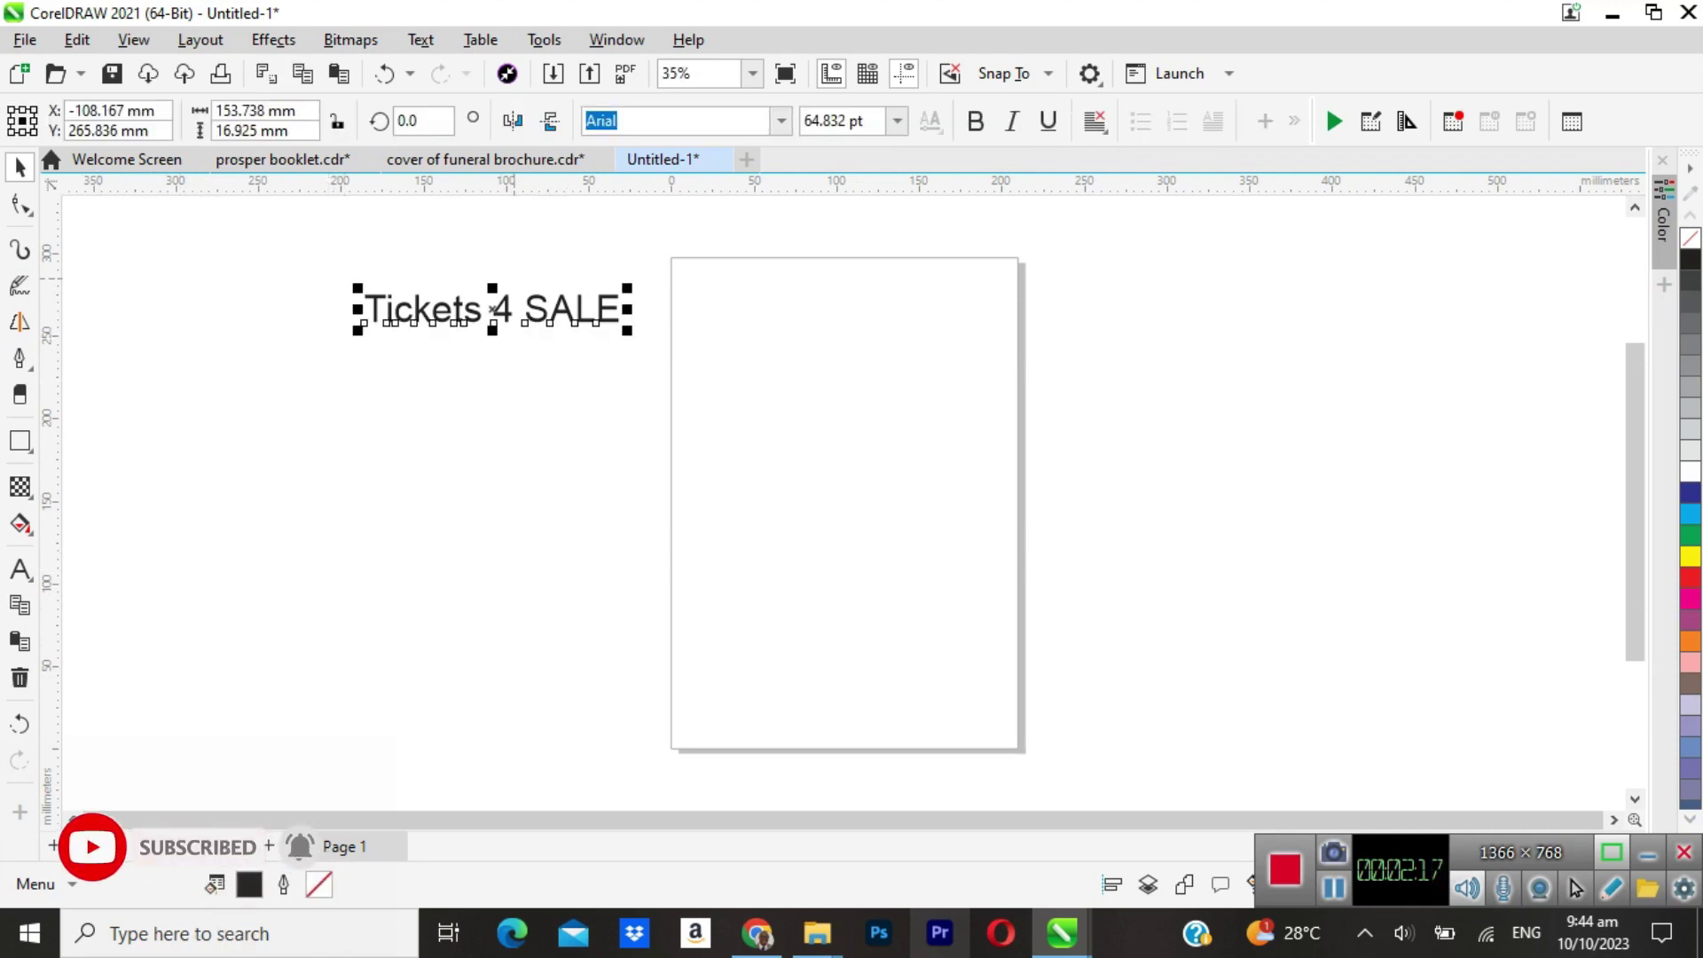
key(ctrl+k)
drag(559, 308, 559, 384)
drag(497, 309, 484, 366)
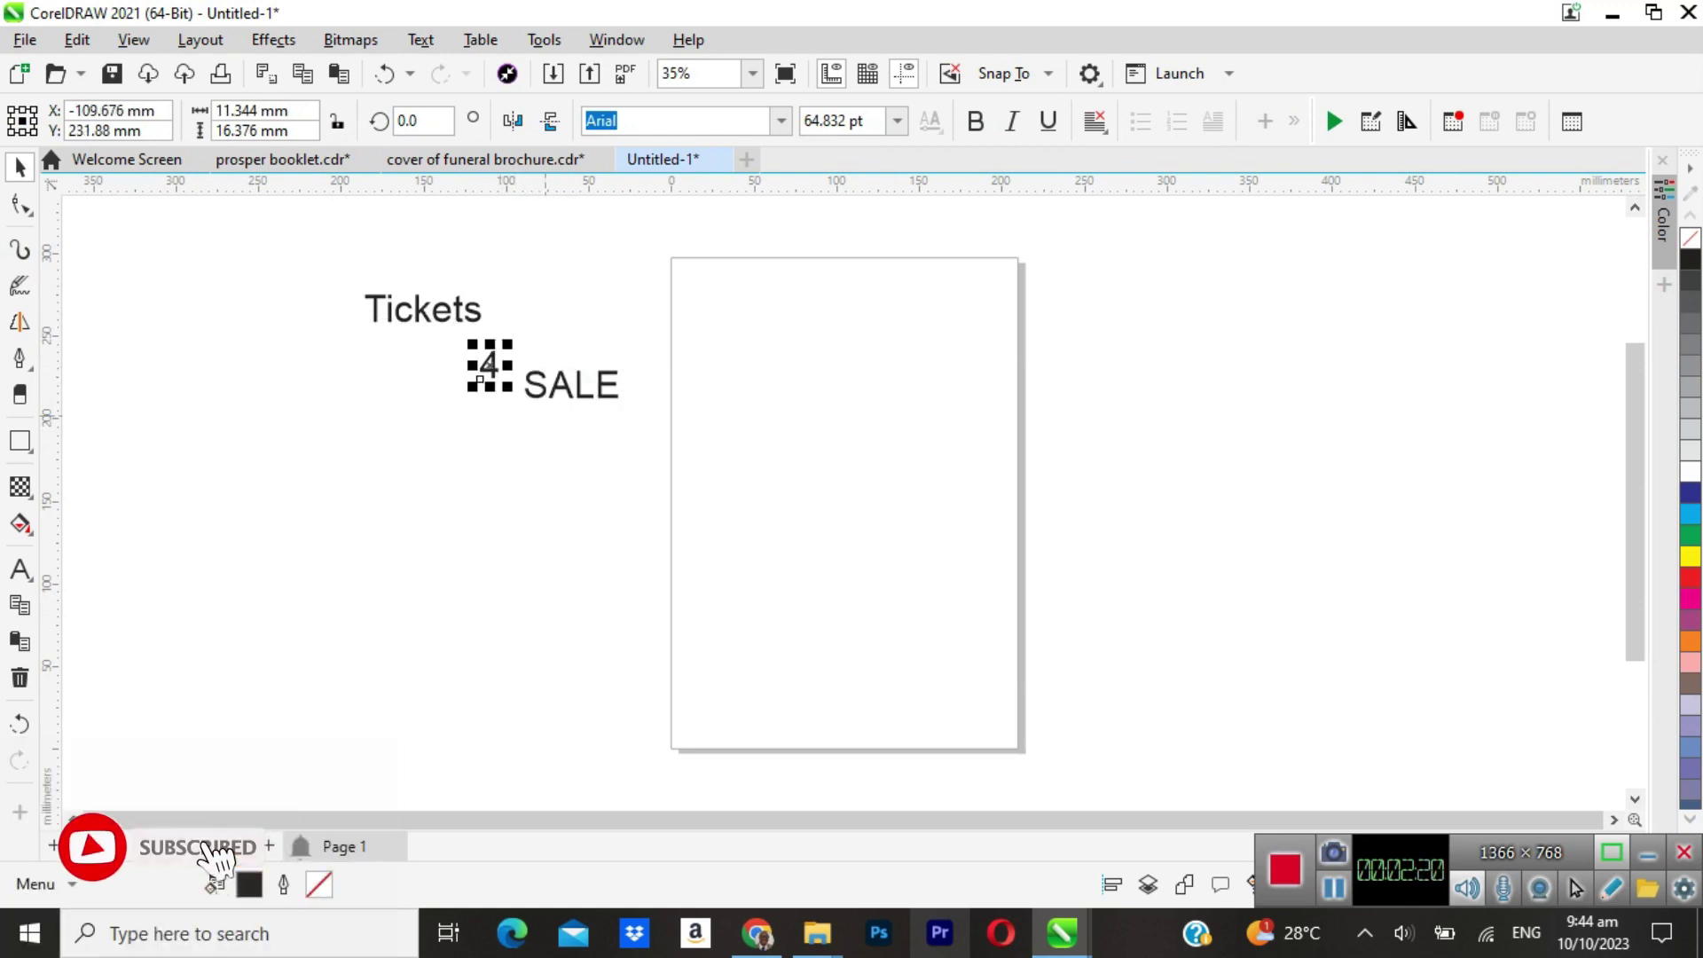
drag(603, 387, 452, 425)
click(491, 358)
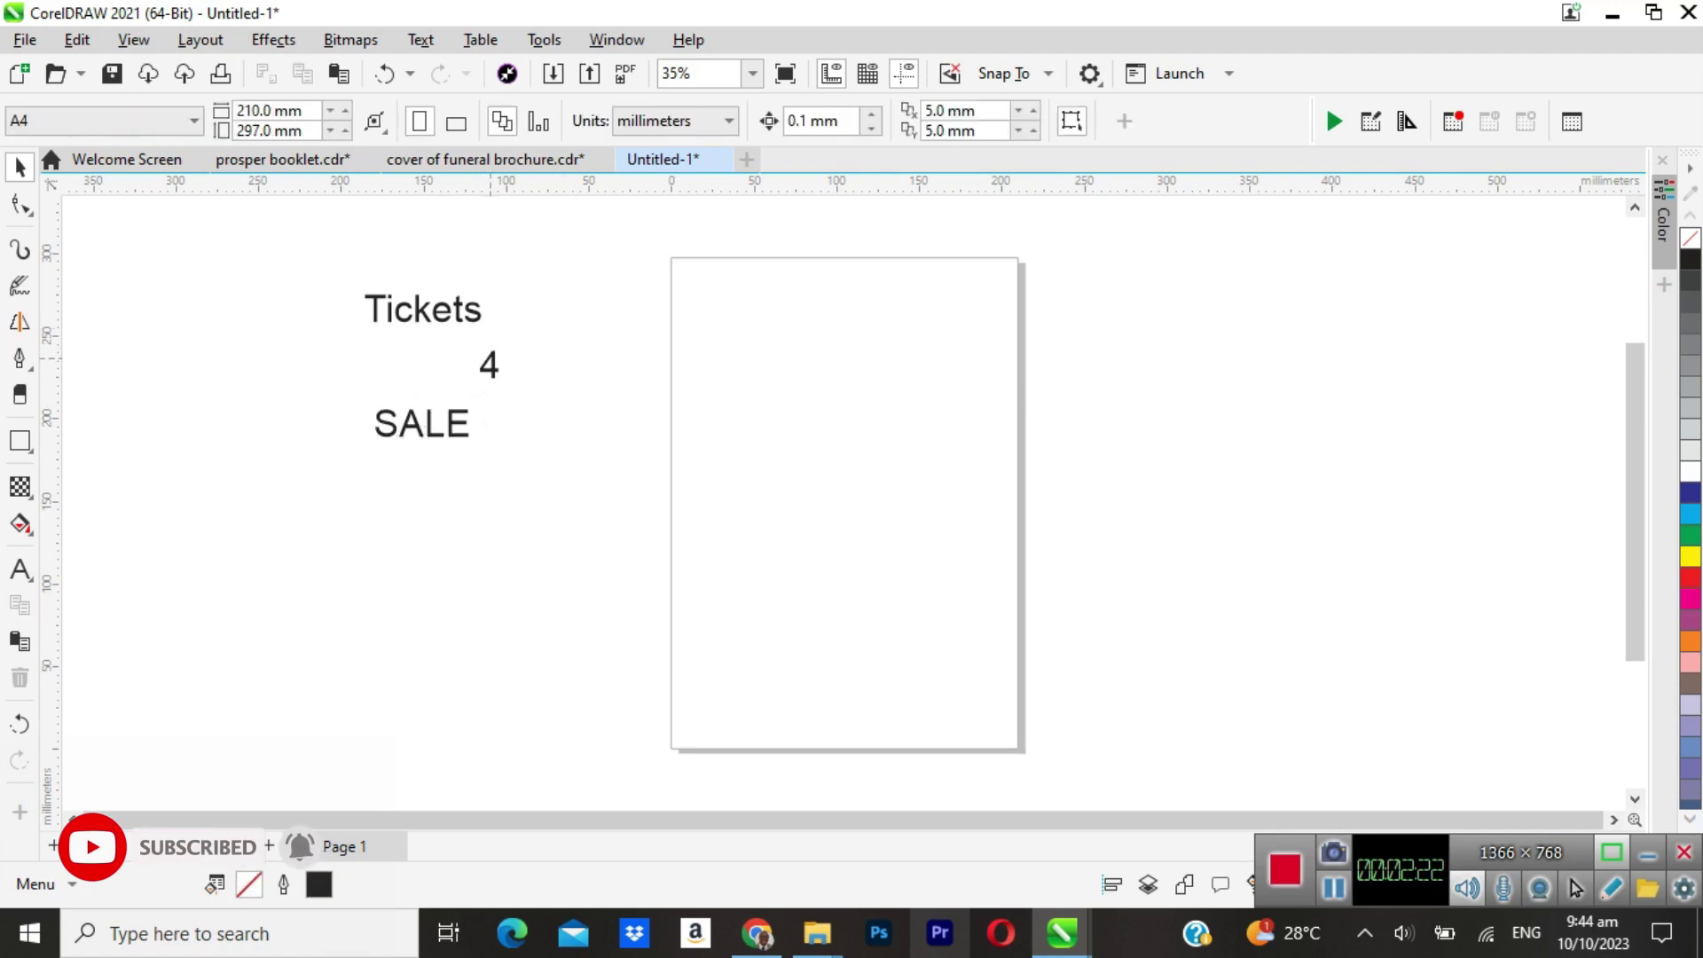
drag(484, 371, 533, 347)
Move "Tickets" onto the upper part of the page and place "SALE" beneath it.
drag(422, 309, 793, 328)
key(Escape)
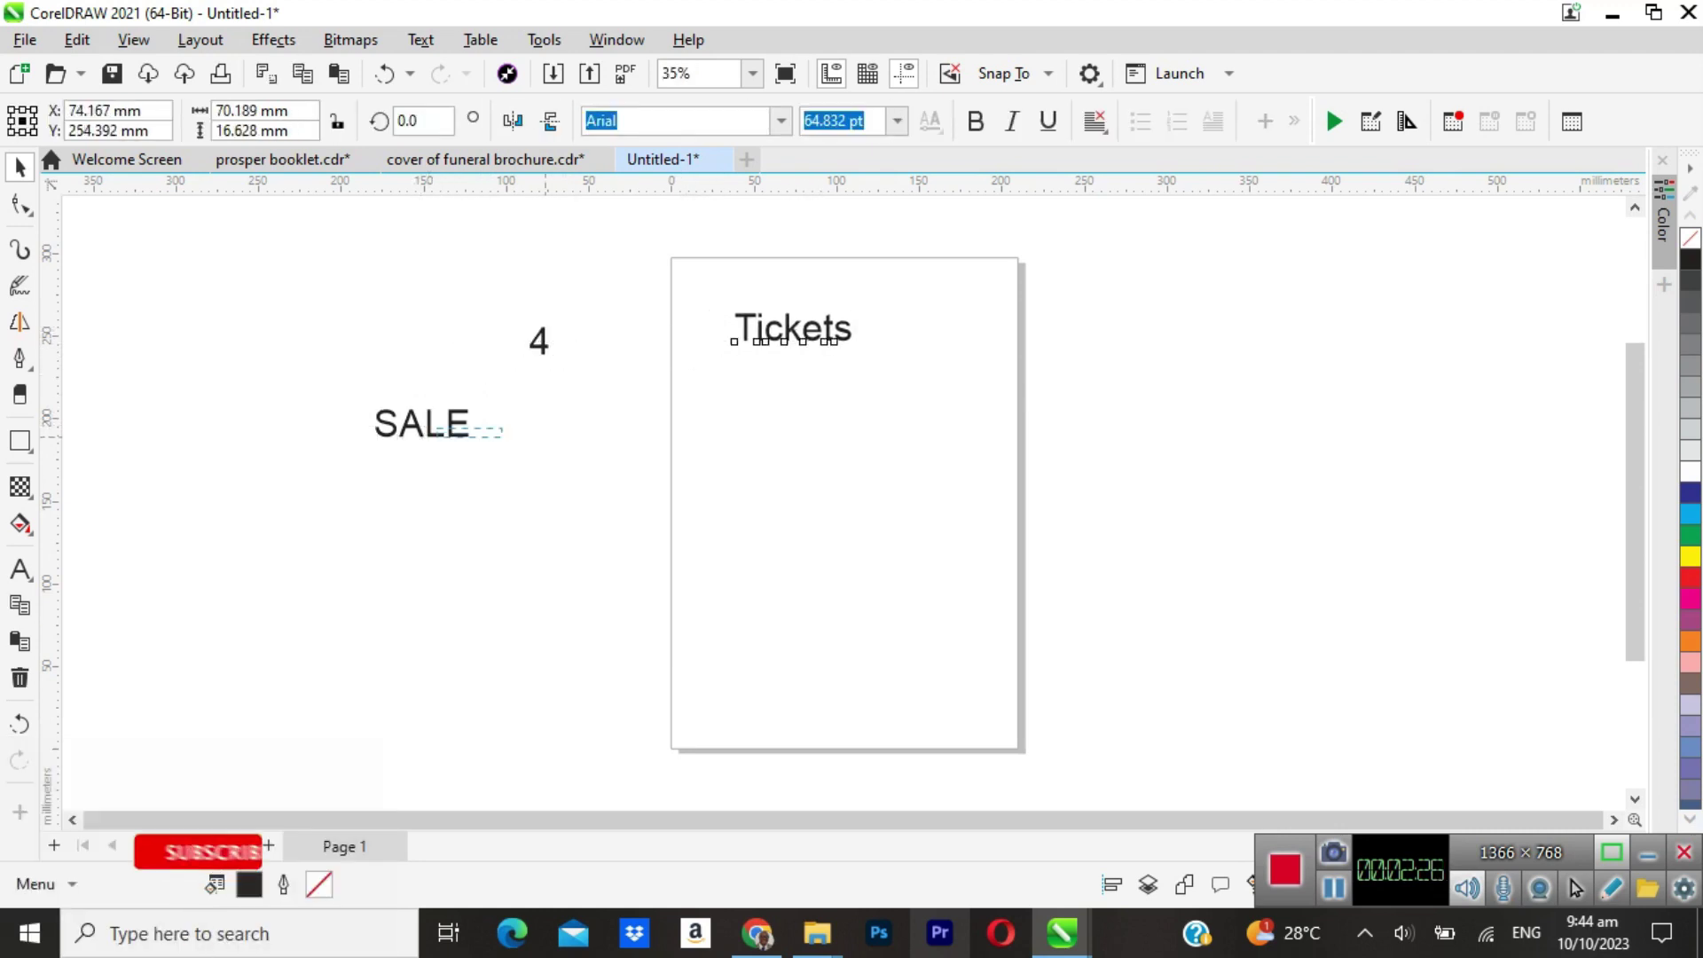
click(421, 424)
drag(428, 426, 805, 405)
Enlarge the "4" to about 245 pt and place it on the page at the right end of the two words.
click(543, 345)
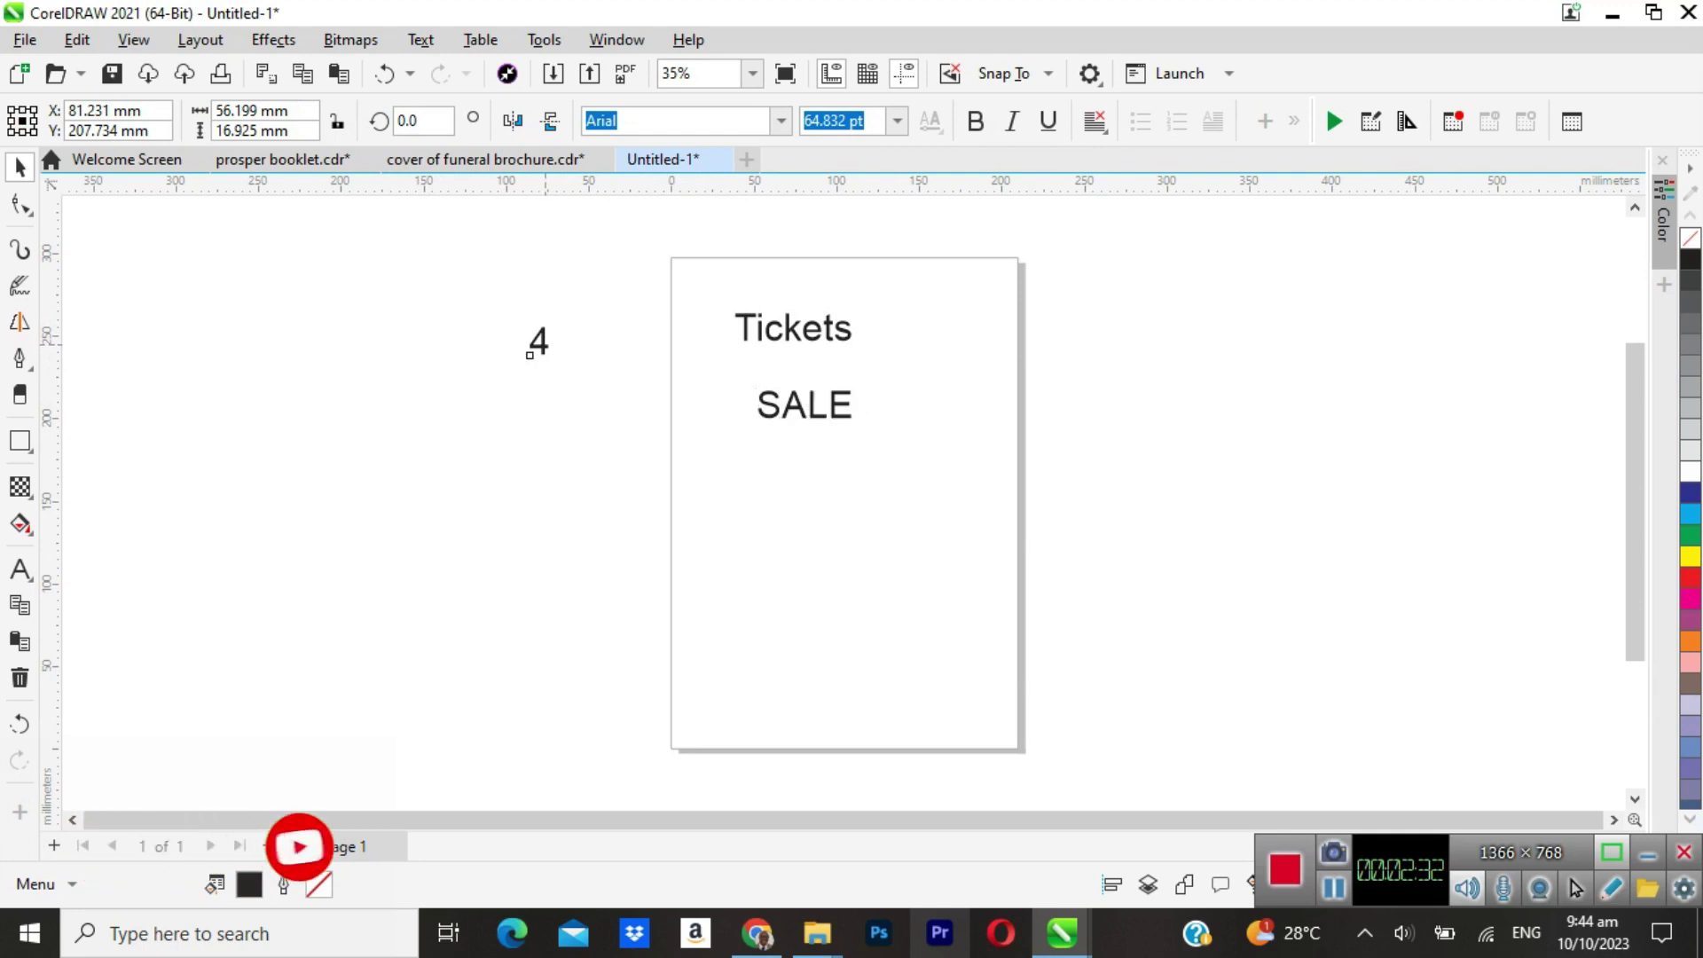
drag(556, 321, 608, 251)
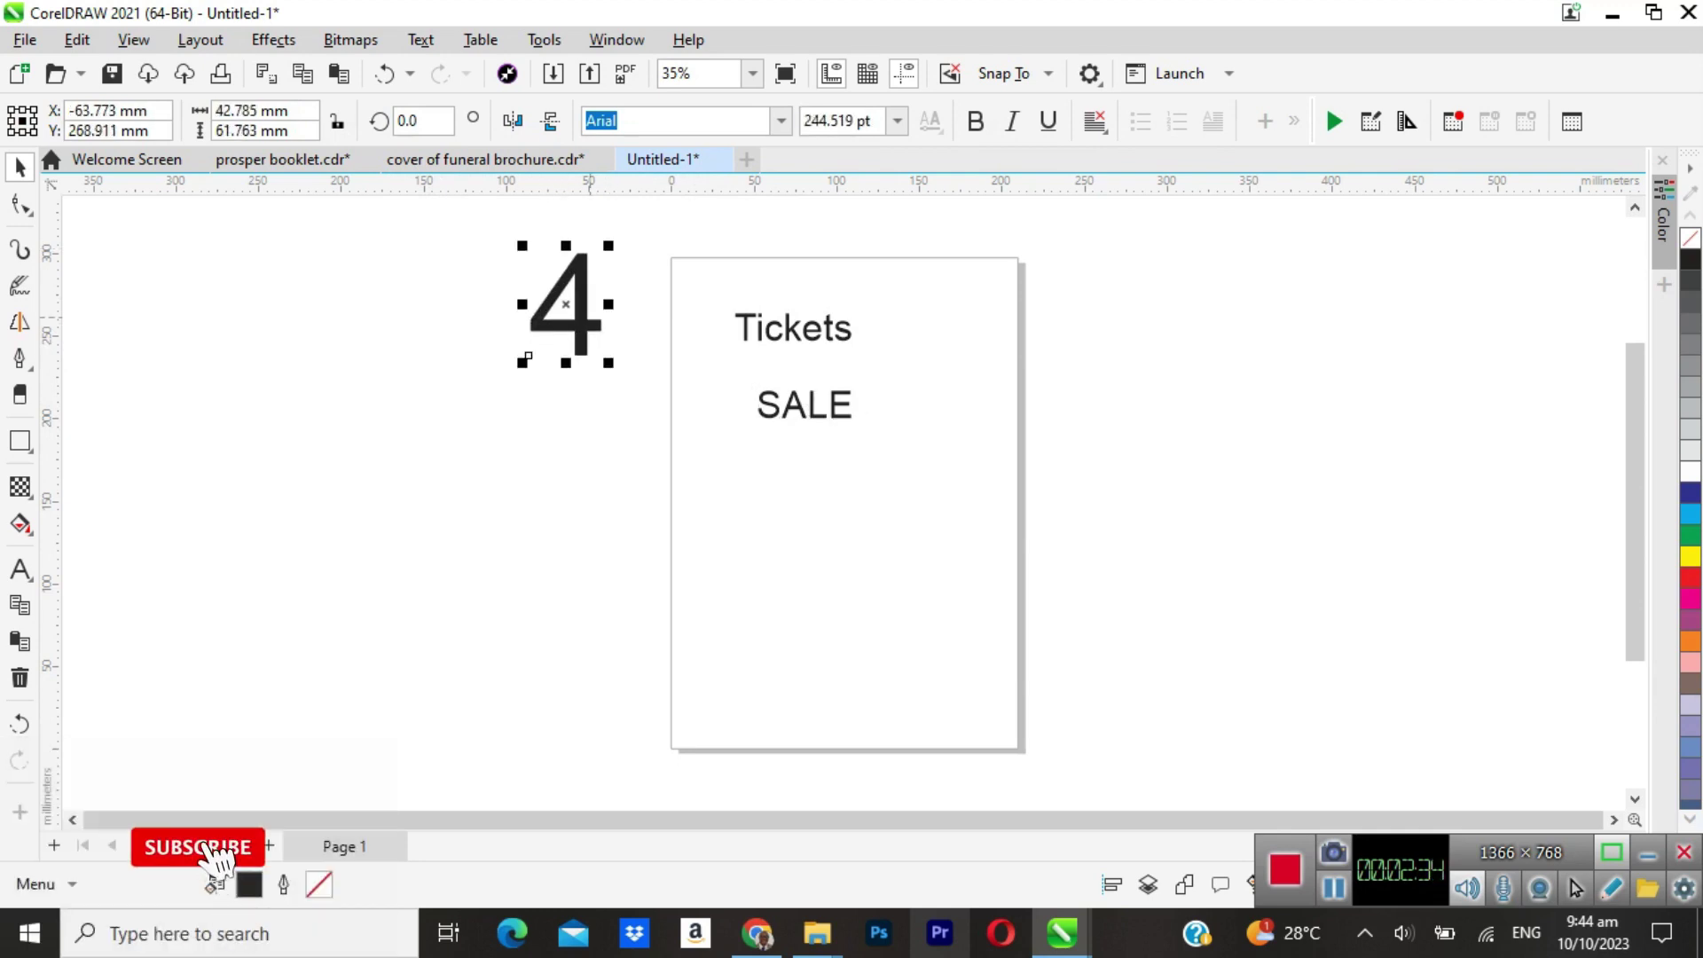
drag(564, 305, 861, 359)
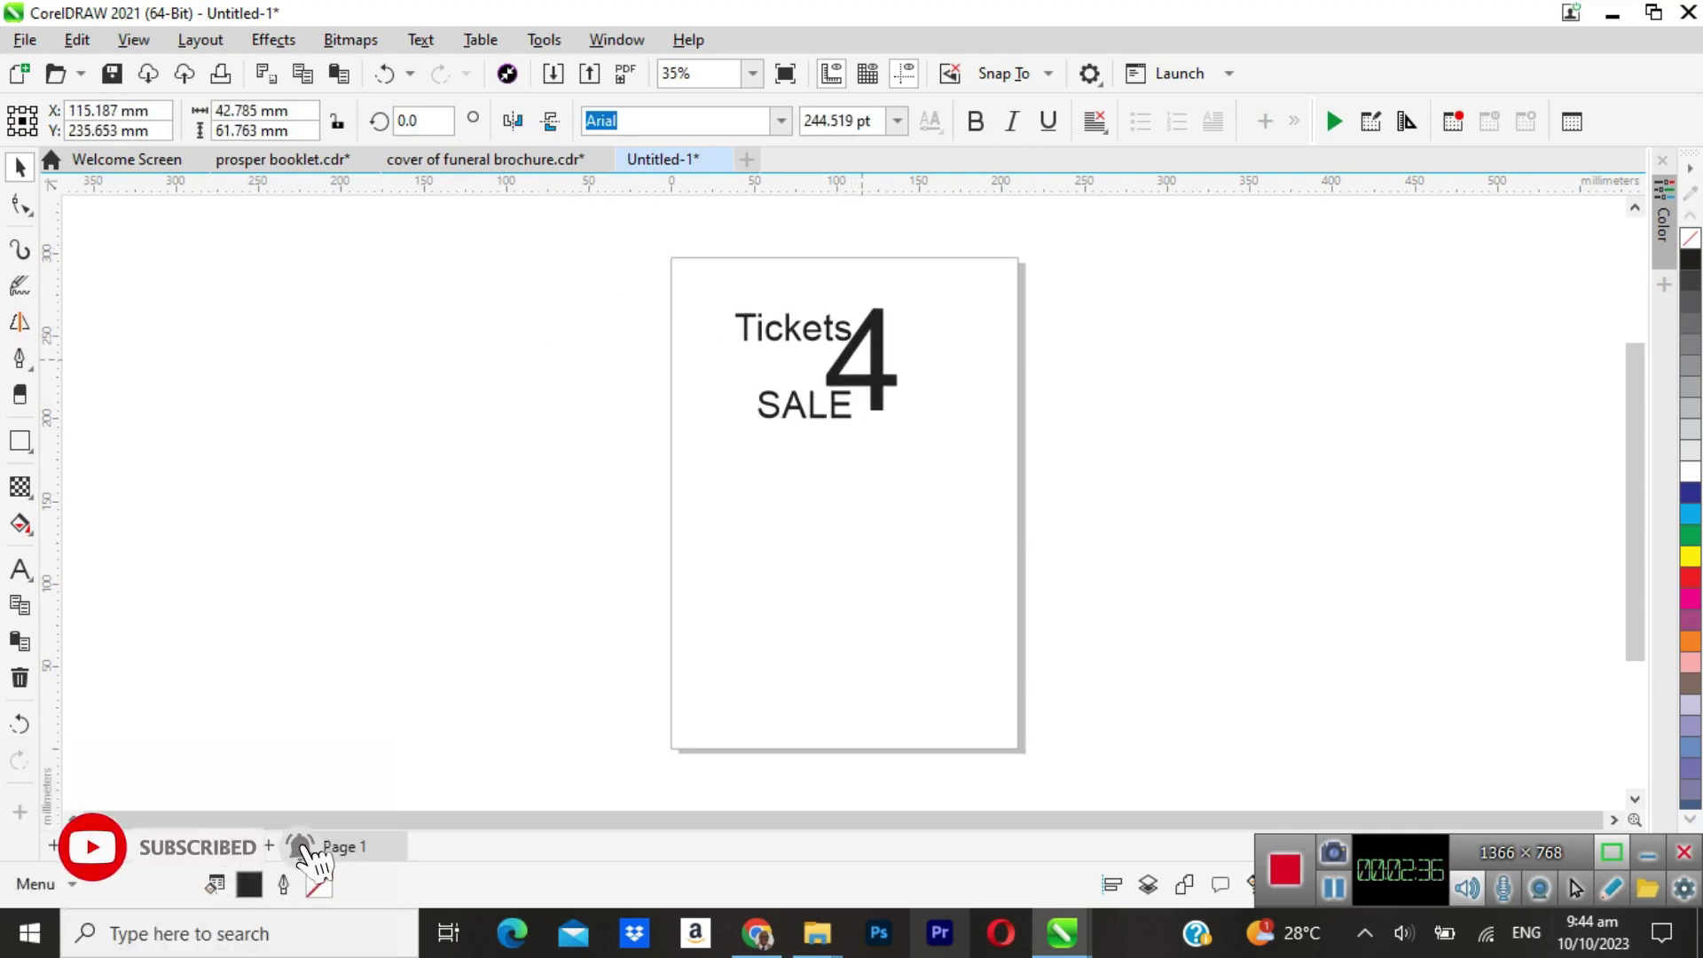
key(Escape)
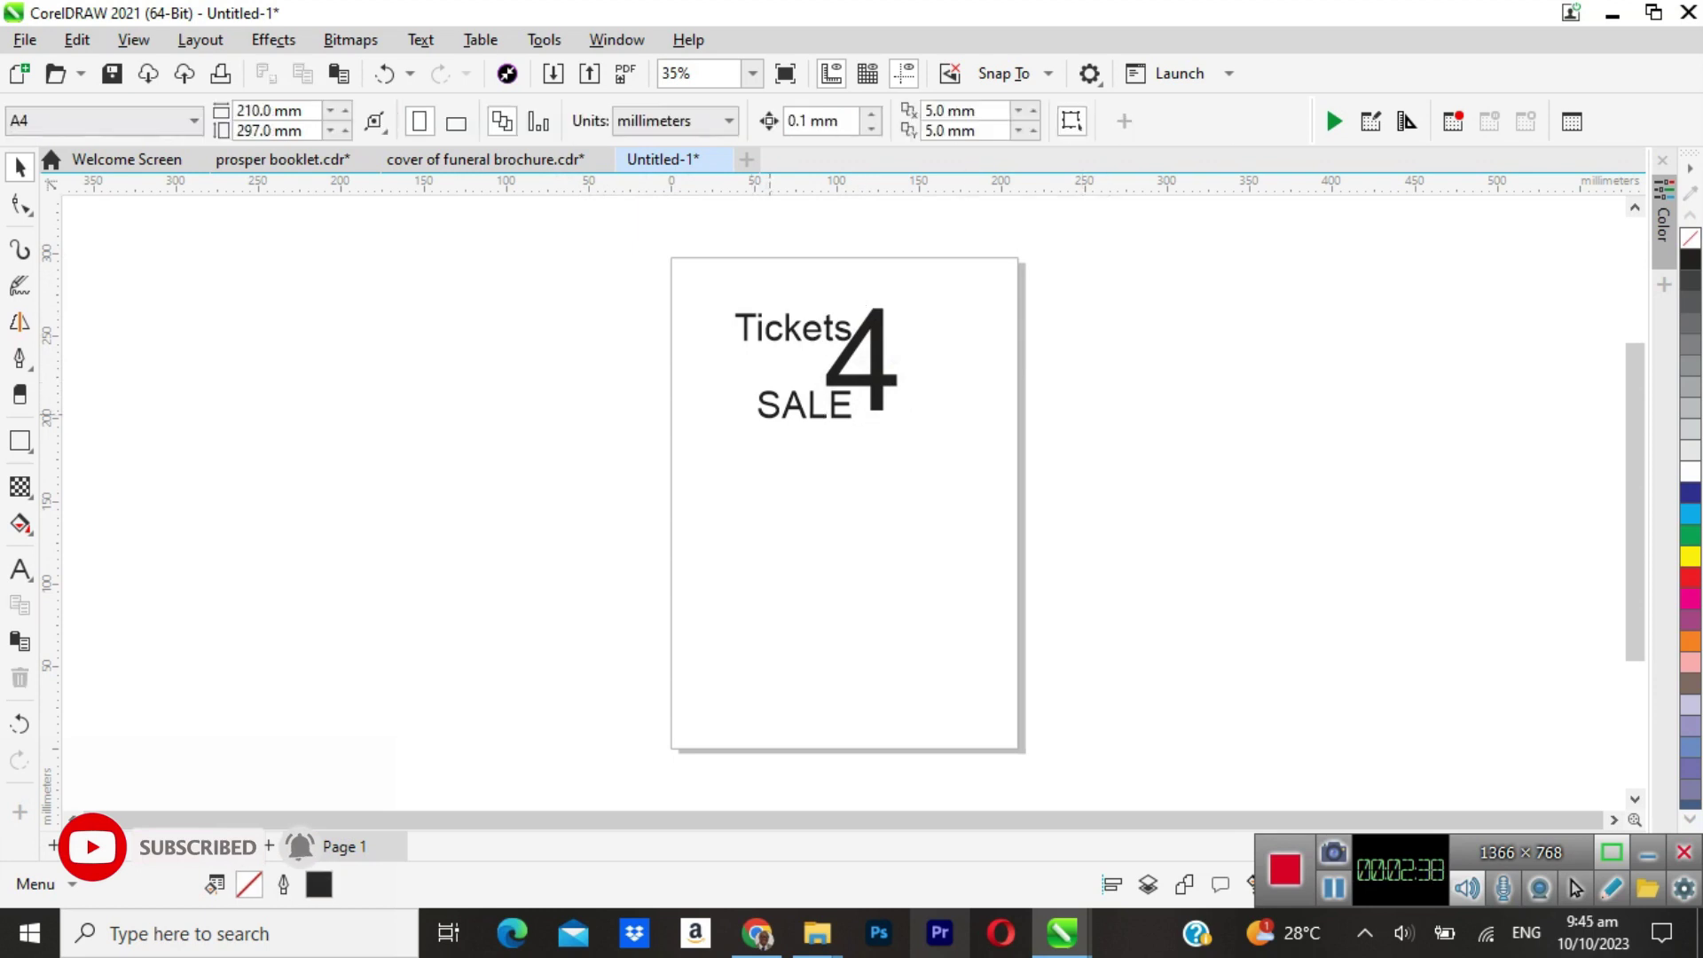
Change the font of "SALE" to Universal Serif and enlarge the word towards the page's left edge.
click(770, 415)
click(780, 121)
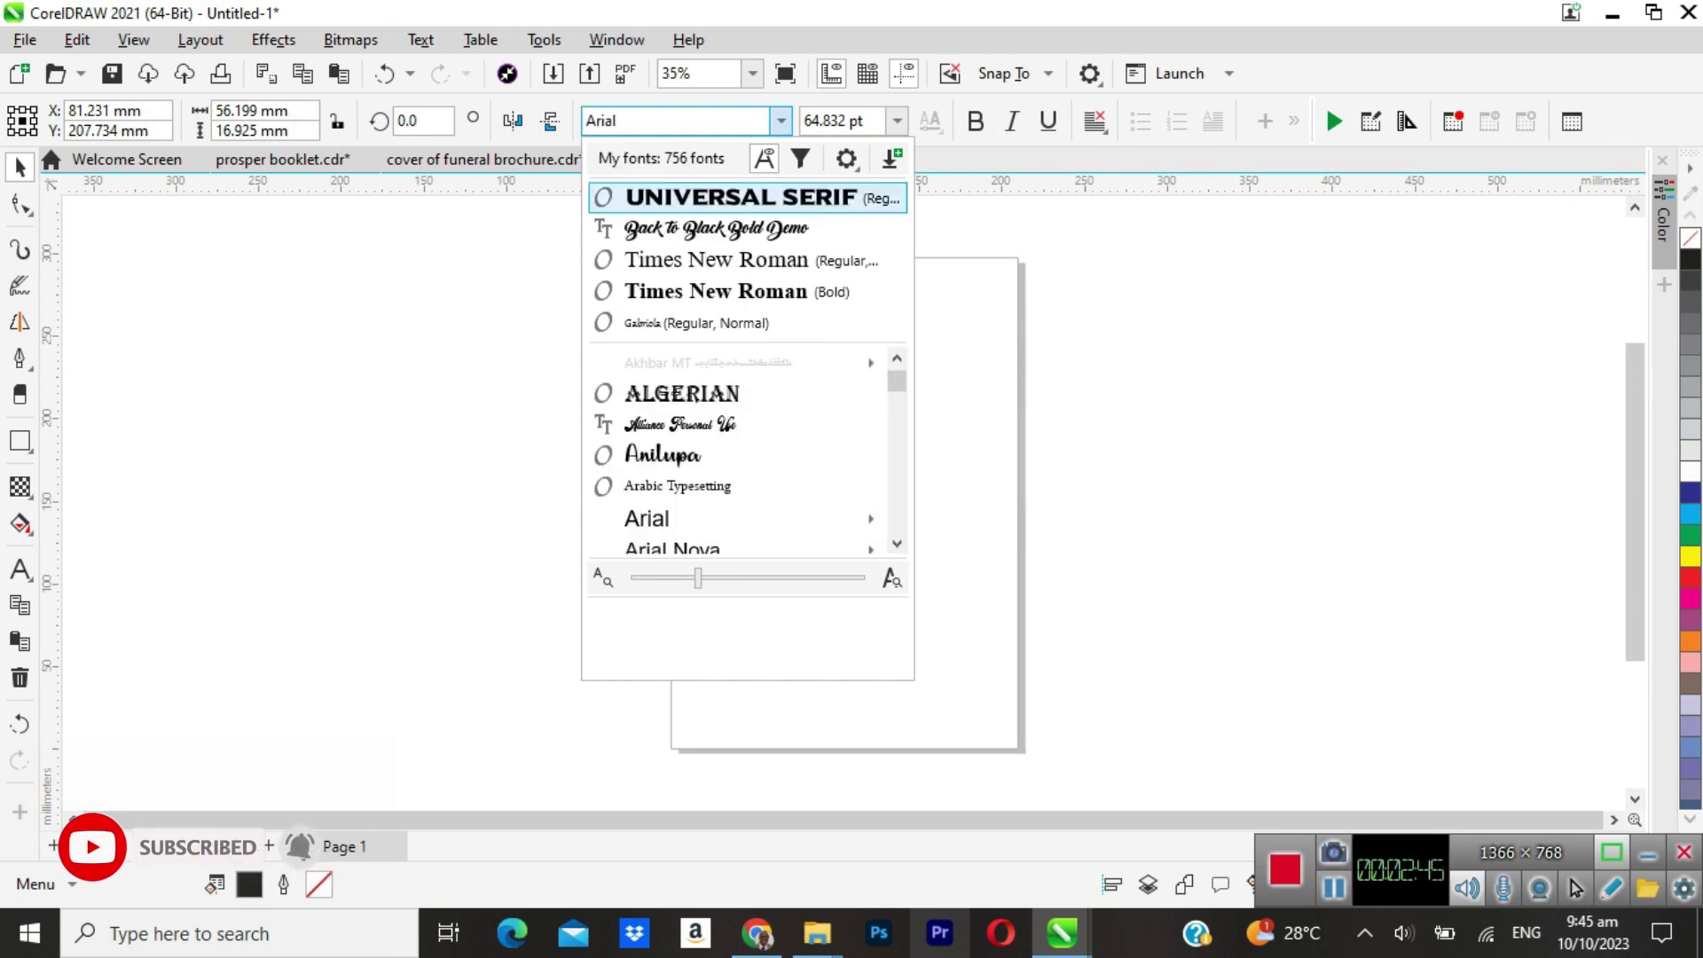
click(763, 197)
drag(753, 428, 705, 441)
click(784, 272)
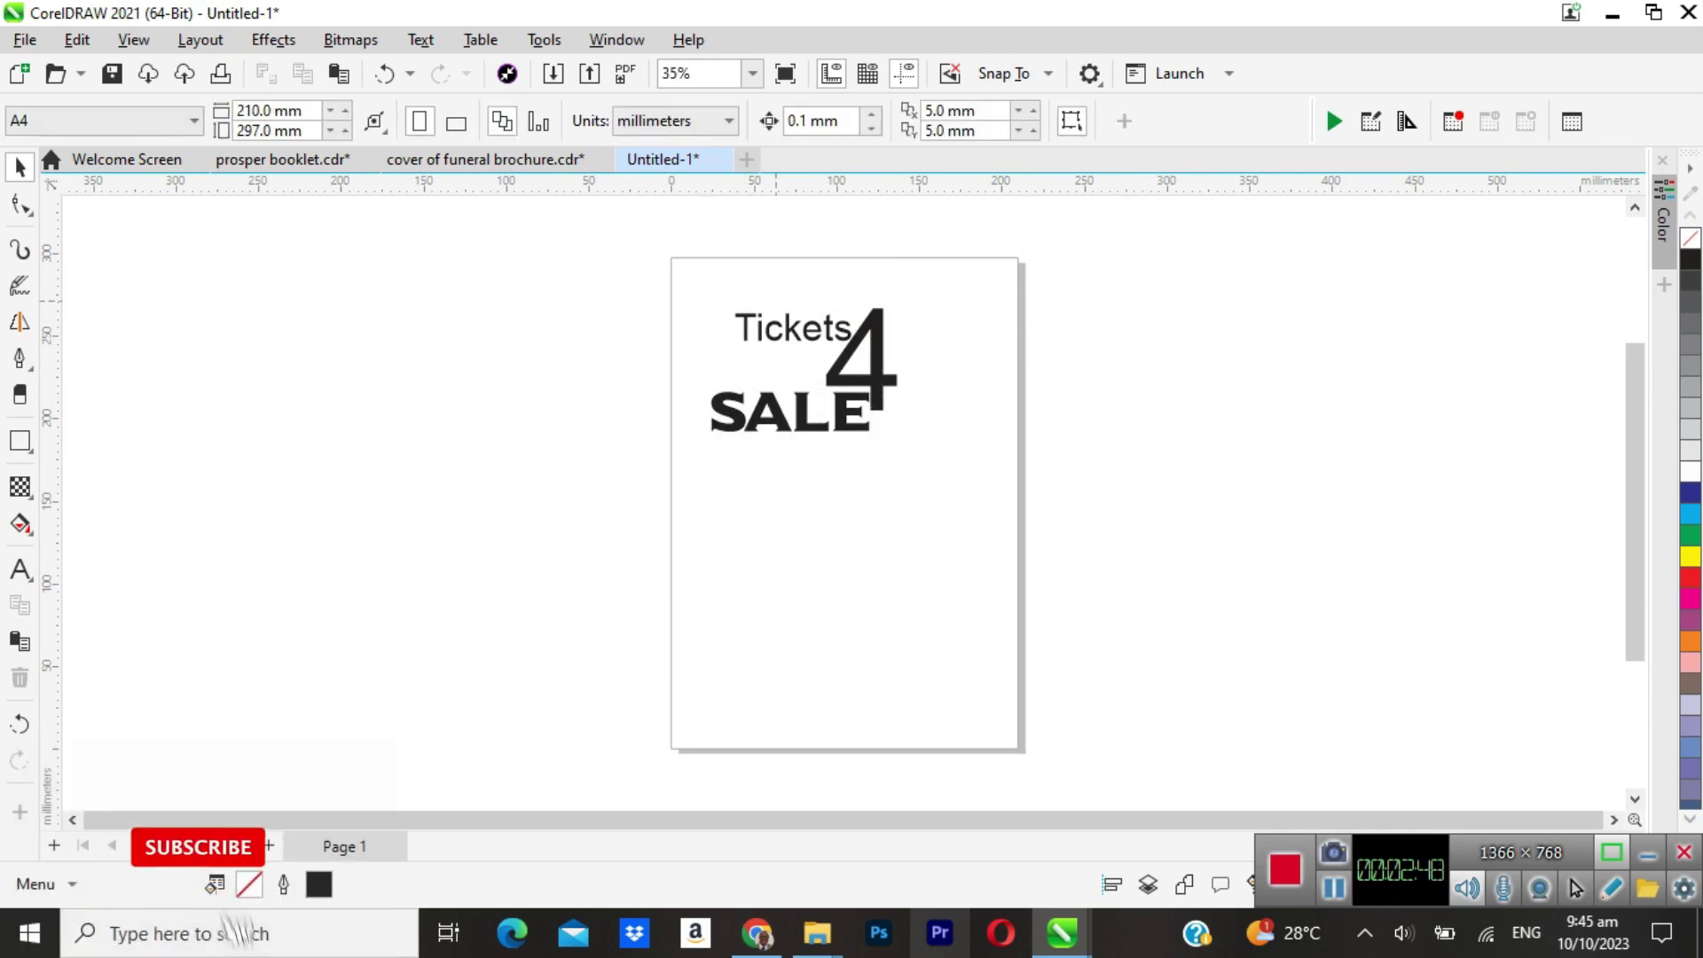
Enlarge "Tickets" to about 75 pt and shift "4", "Tickets" and "SALE" rightwards on the page.
drag(793, 328, 690, 310)
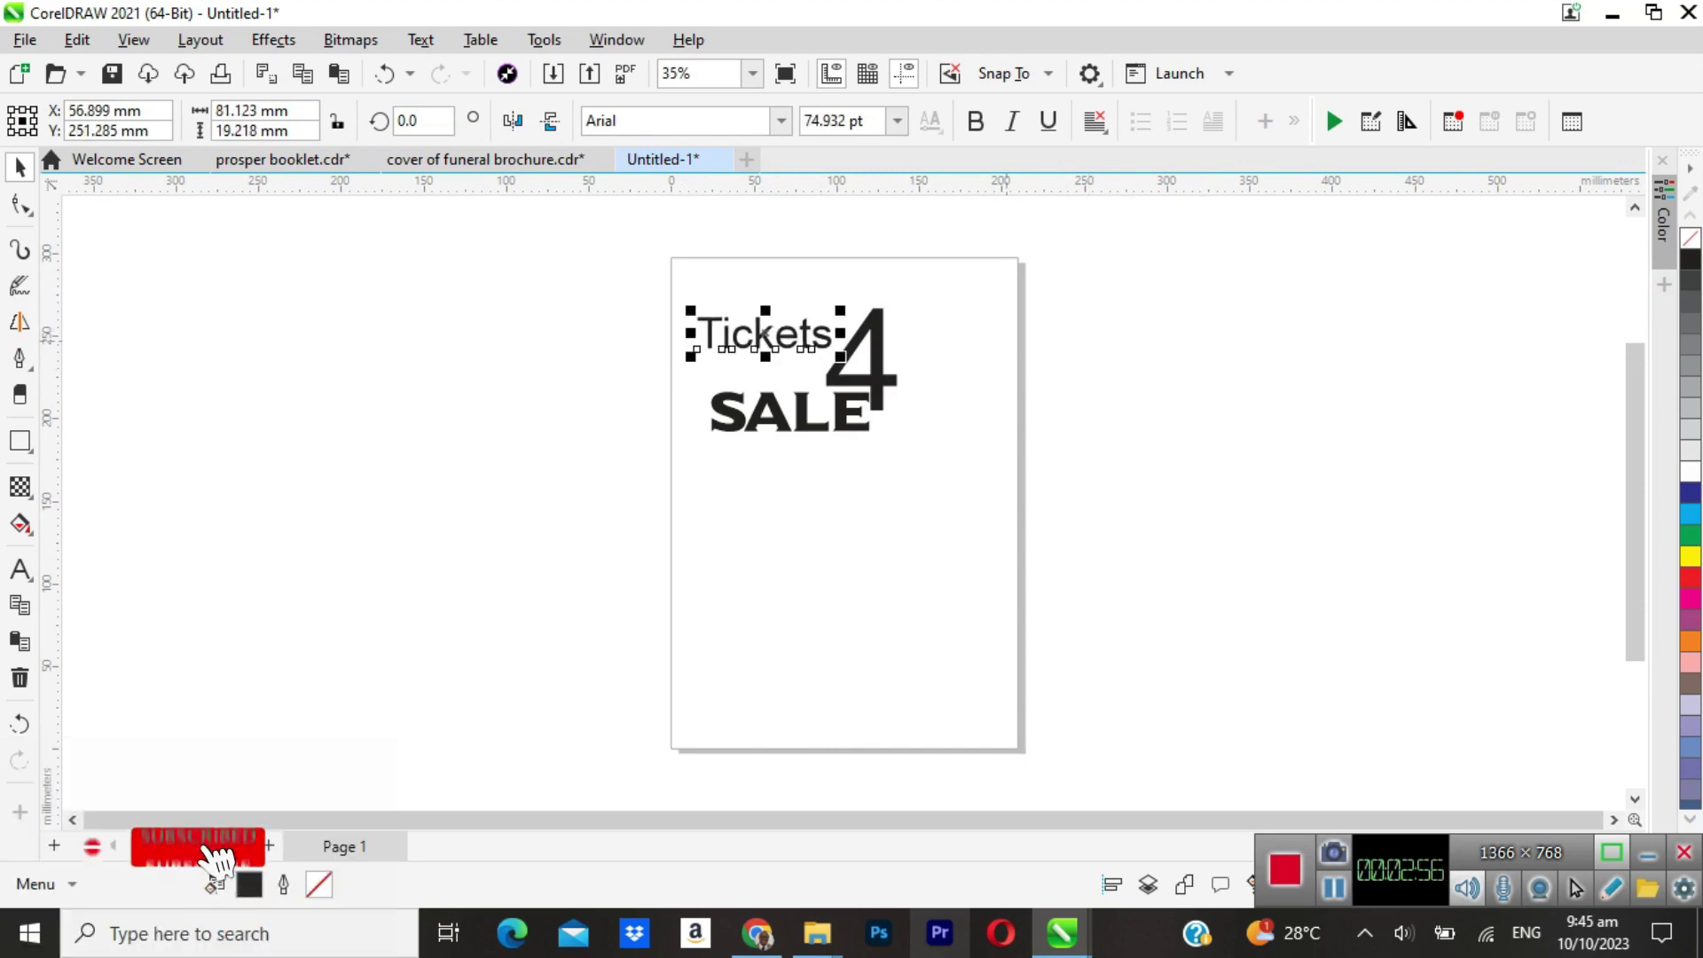
click(1312, 432)
drag(883, 360, 948, 365)
key(Escape)
drag(696, 335, 775, 339)
drag(839, 420, 902, 427)
Set the font of "Tickets" to Universal Serif, shift it leftwards and shrink it to about 55 pt.
click(840, 342)
click(674, 121)
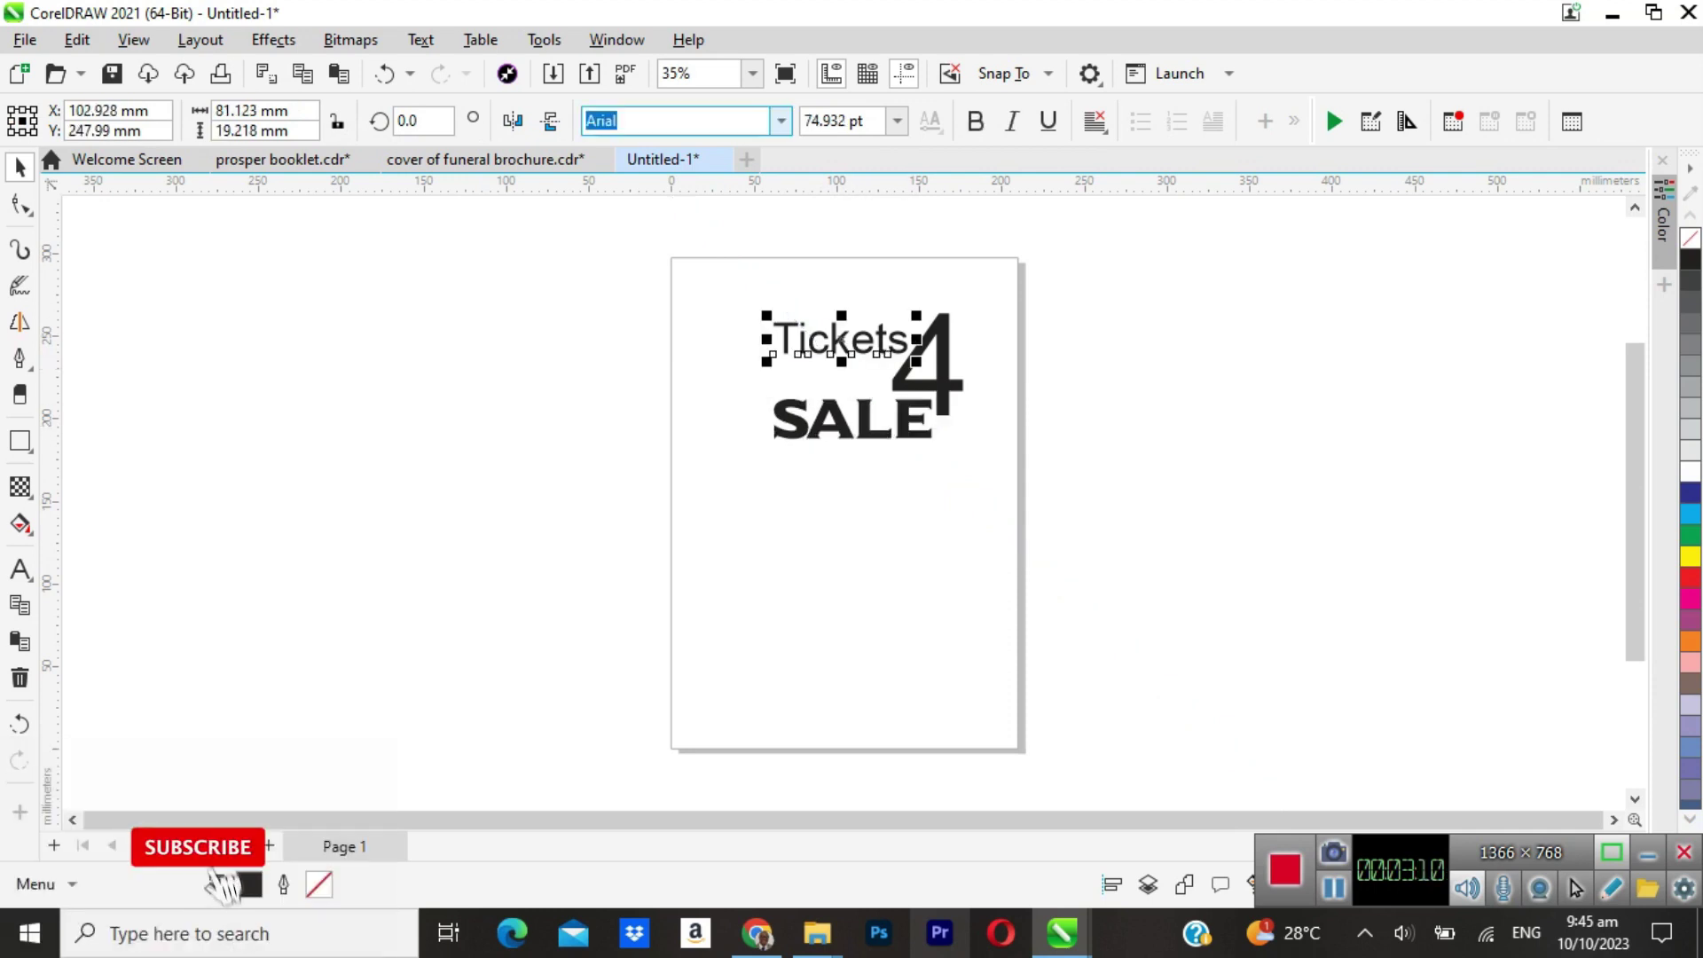
click(780, 120)
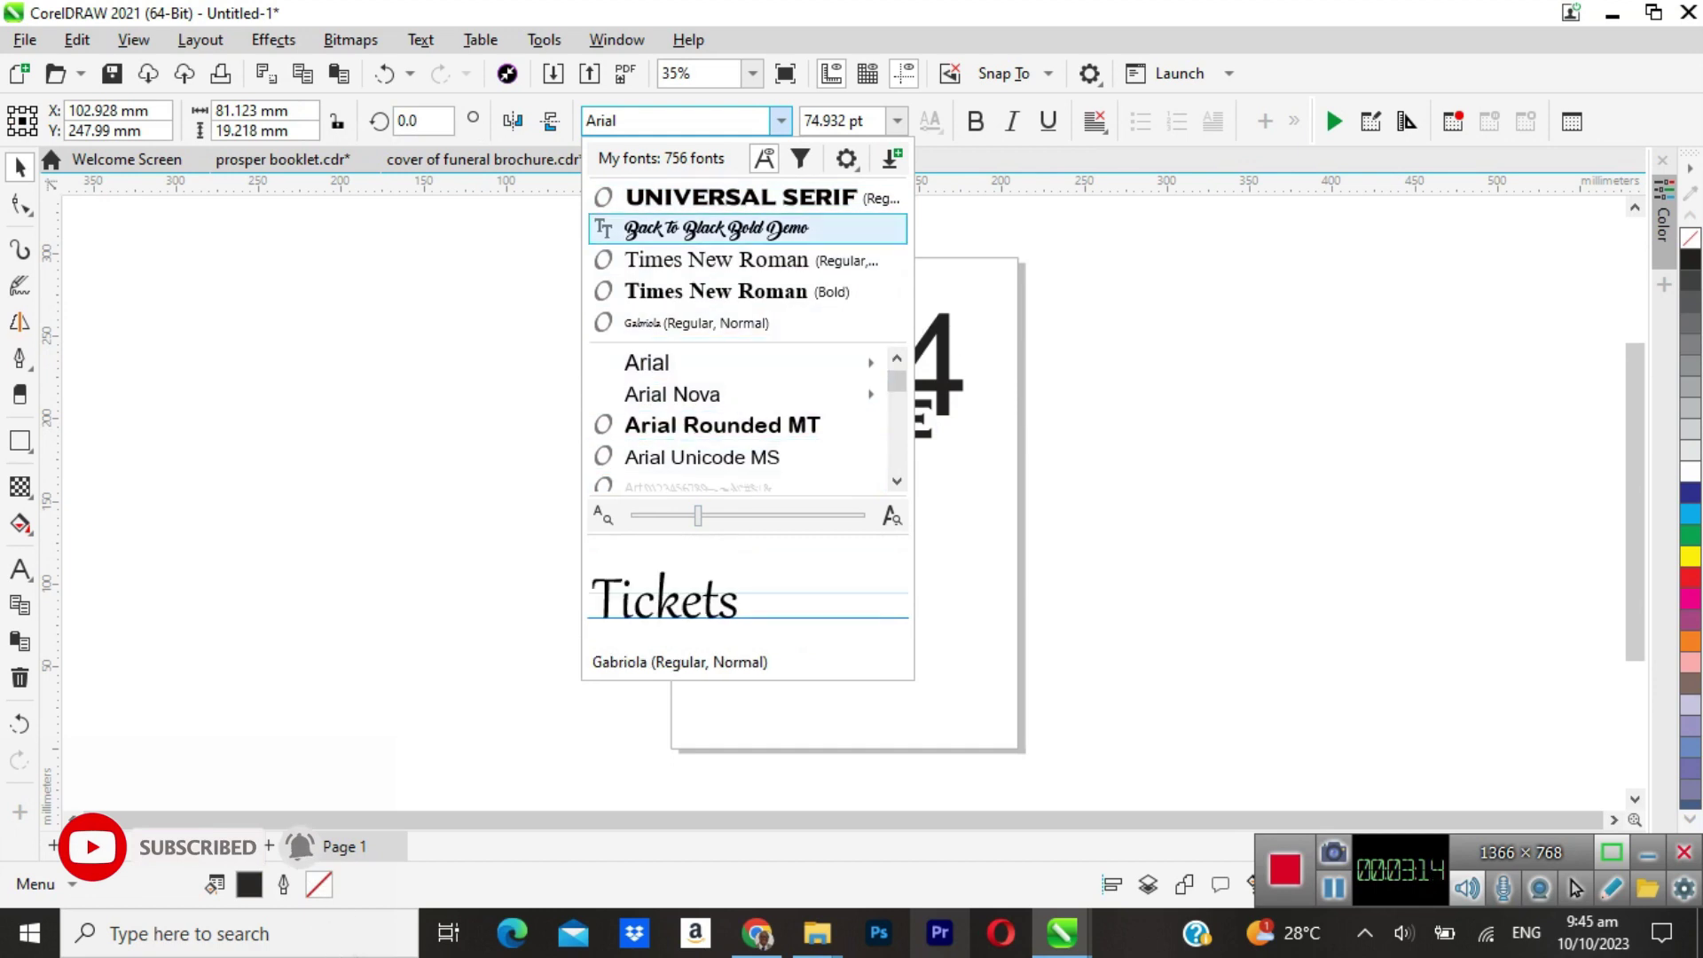
mouse_move(646, 362)
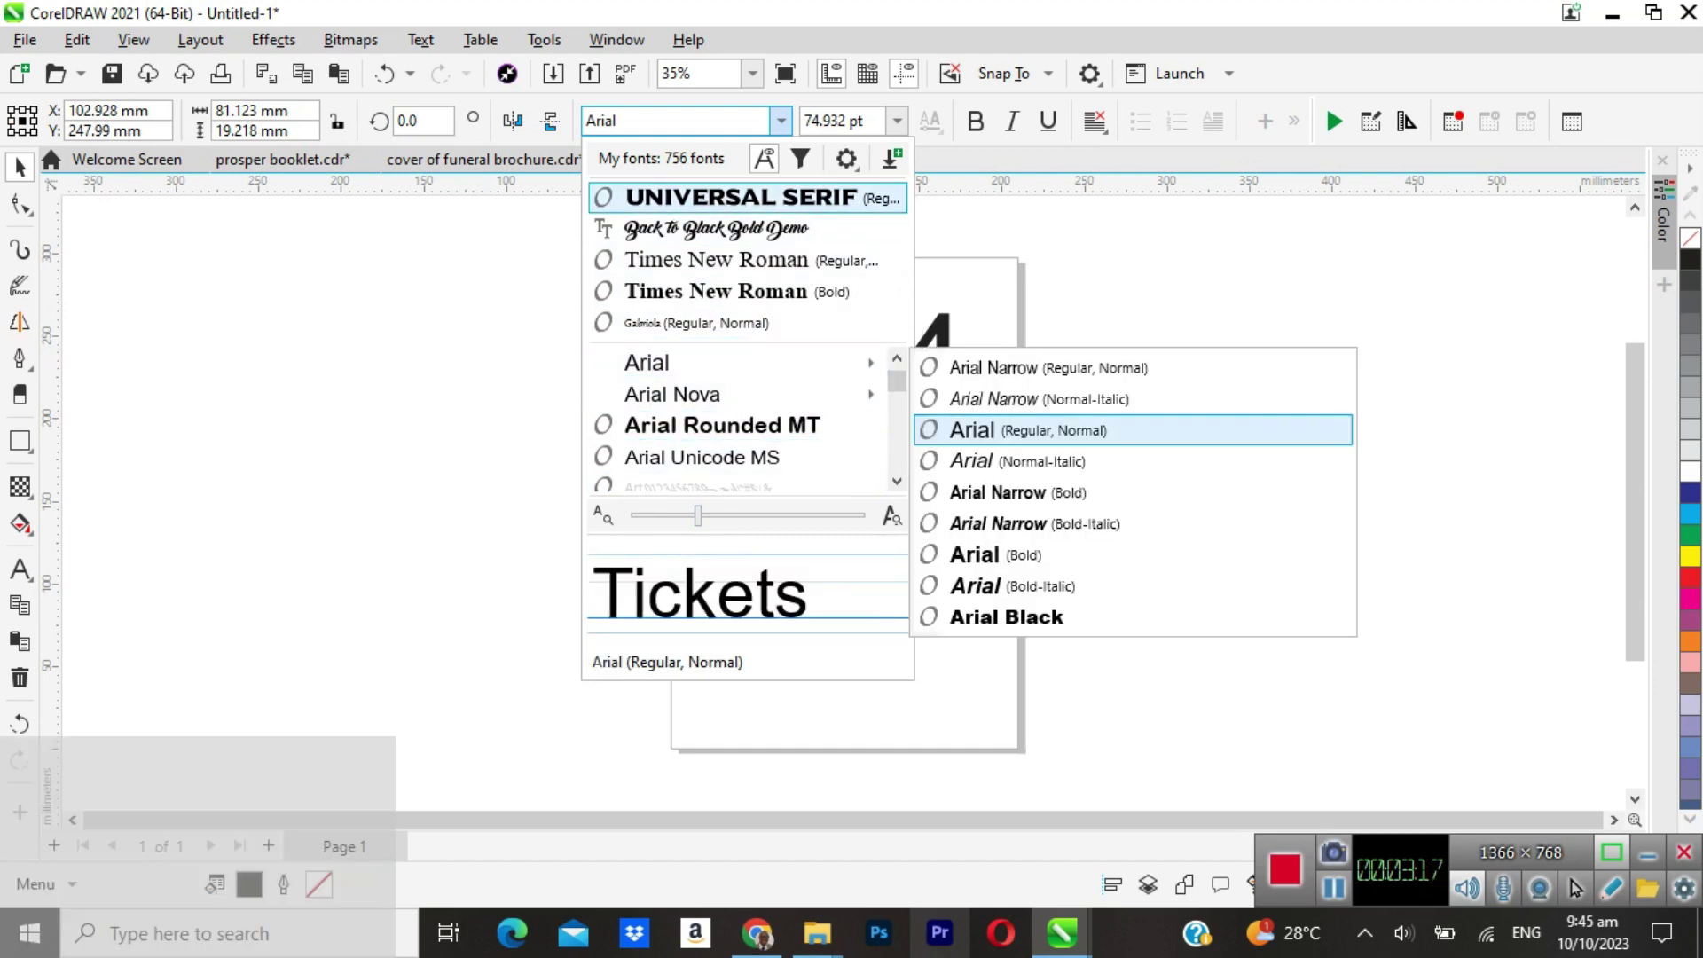
click(754, 197)
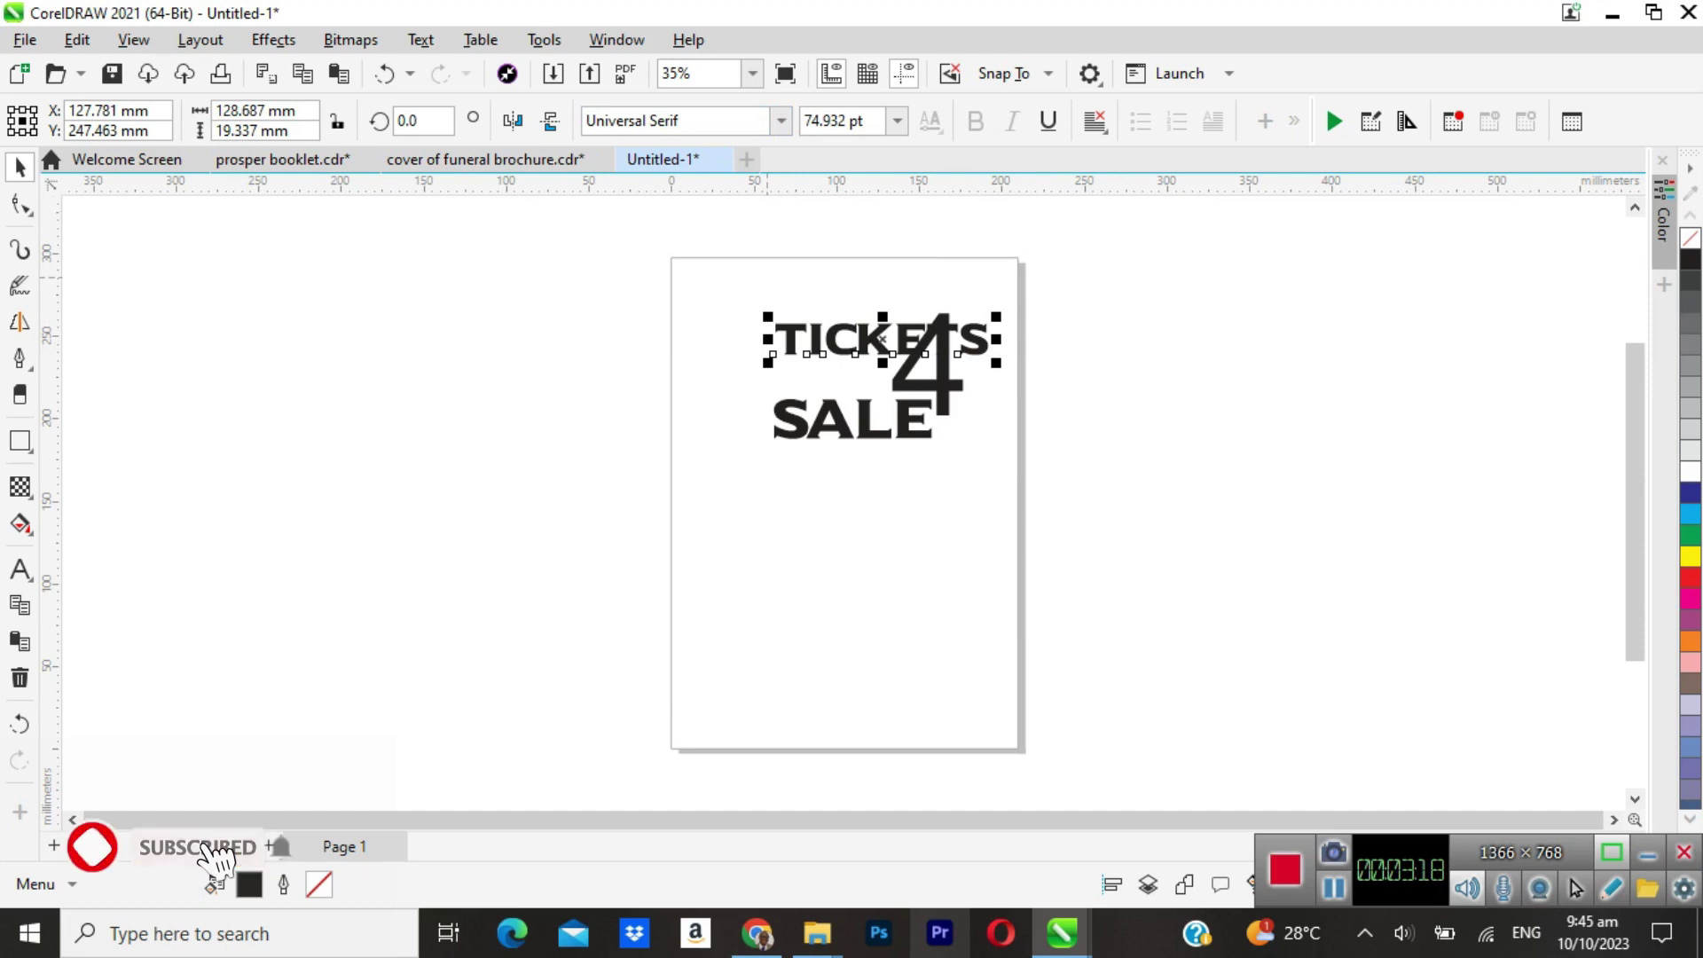
drag(883, 340, 820, 341)
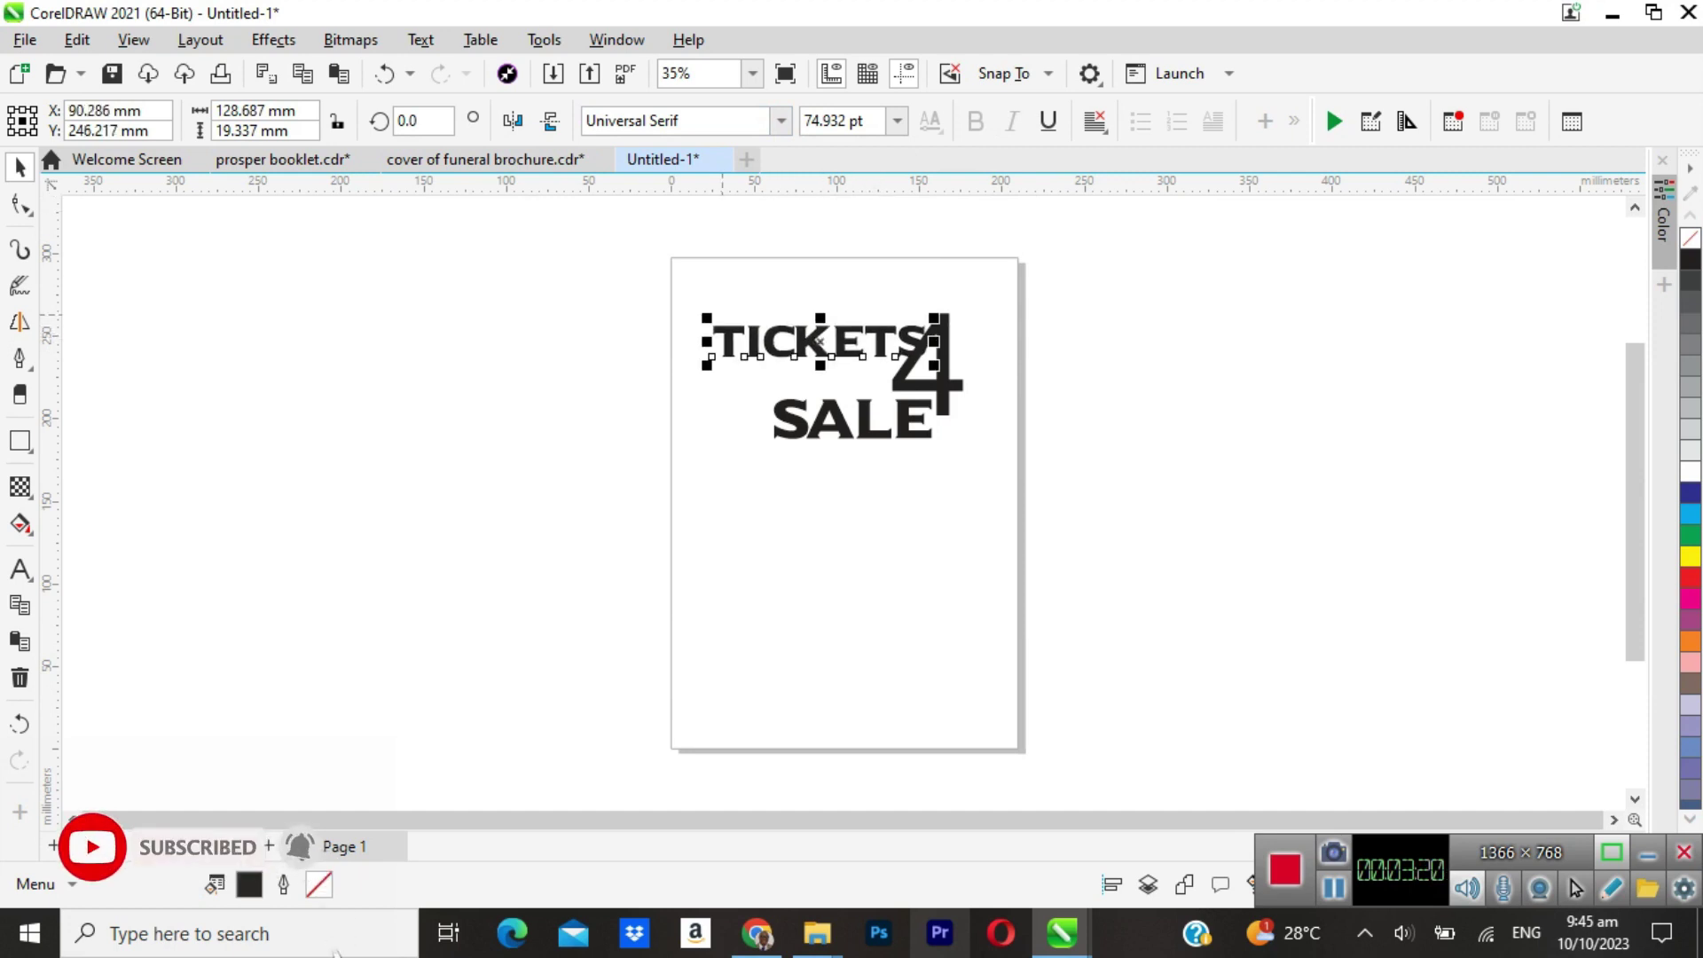
drag(707, 365, 764, 356)
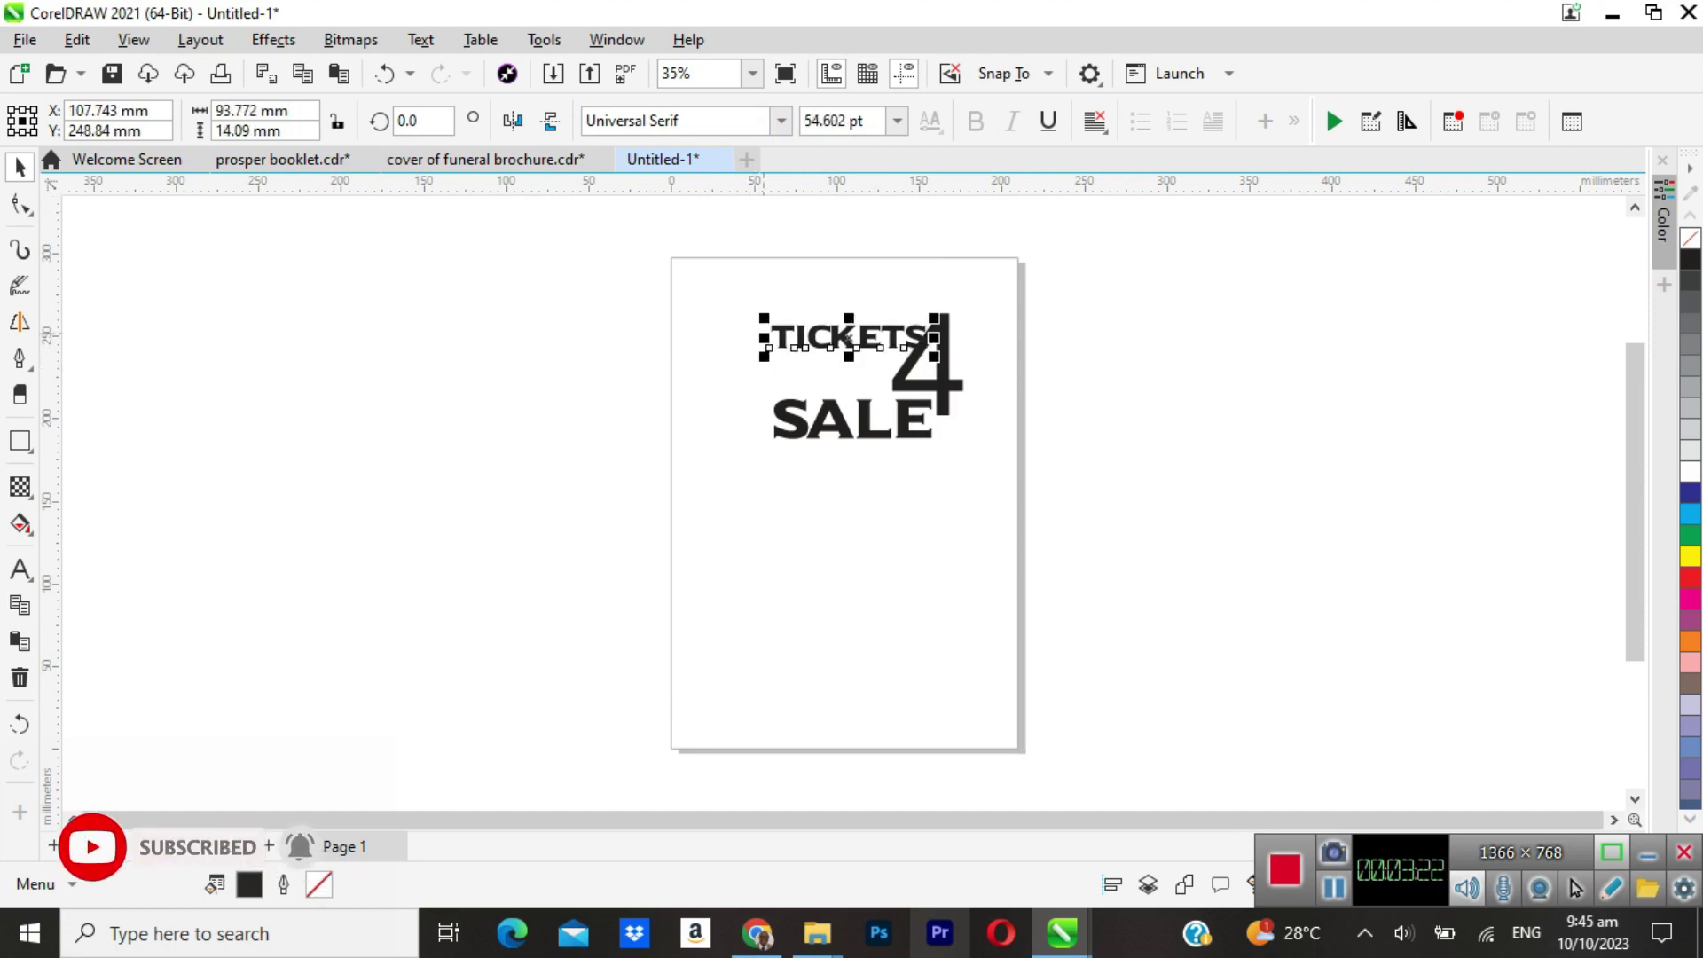
click(1140, 334)
Set "TICKETS" to 30 pt and move it down just above "SALE".
click(923, 338)
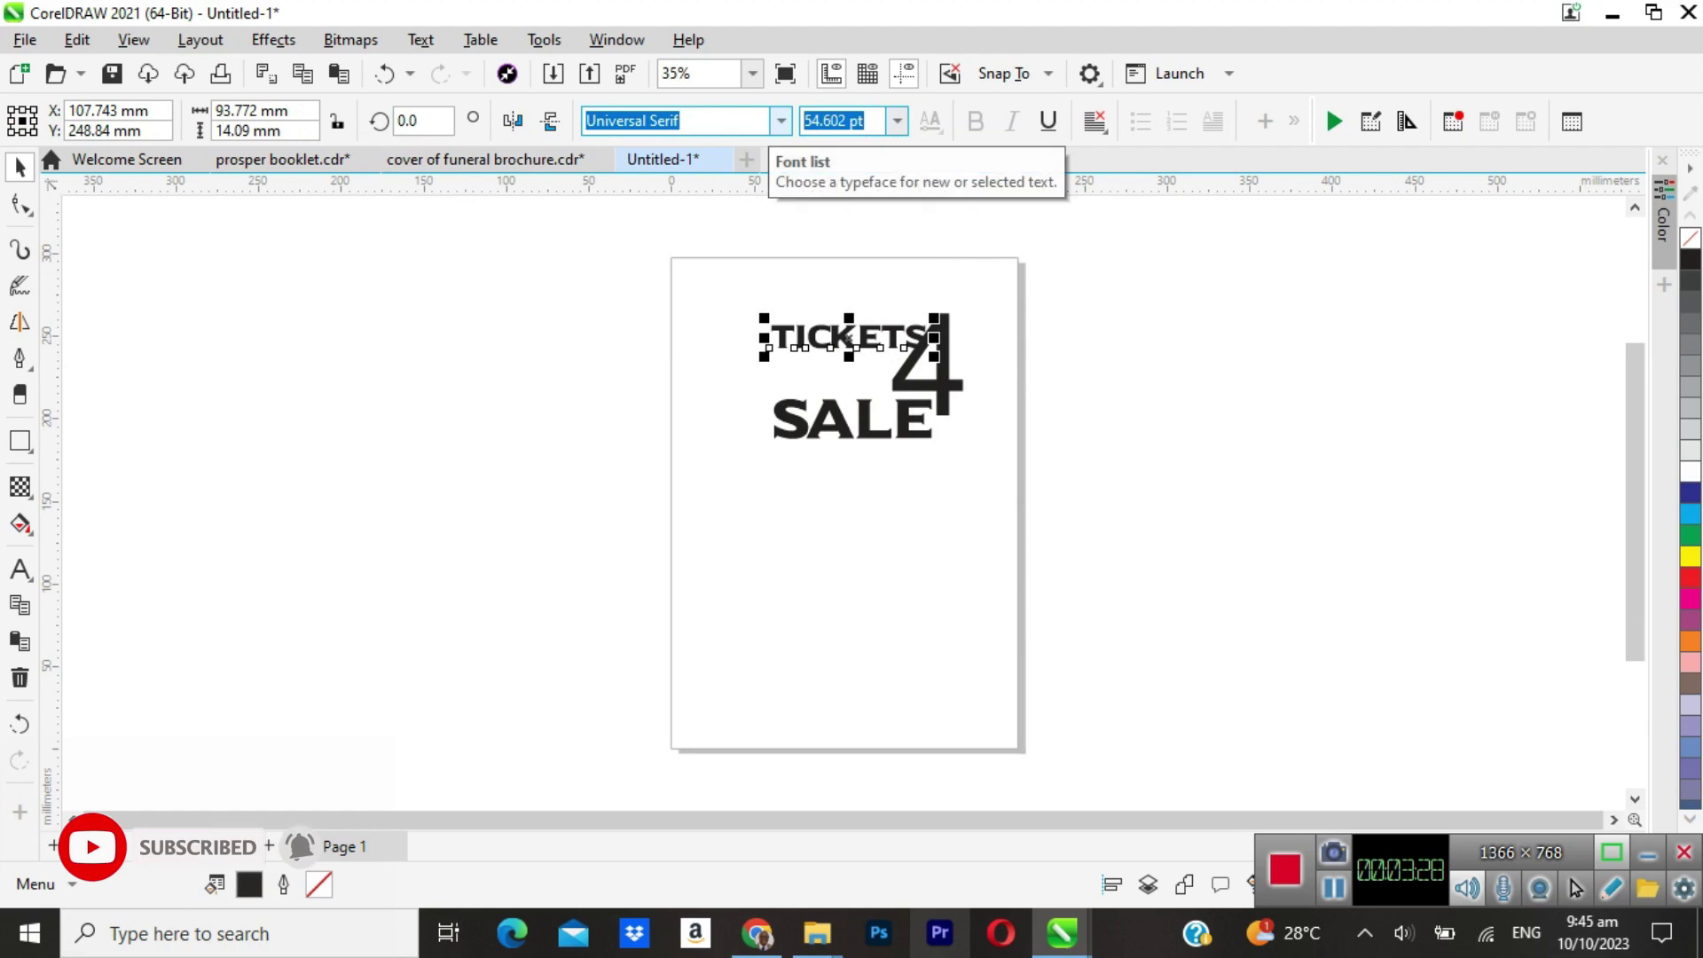
key(Return)
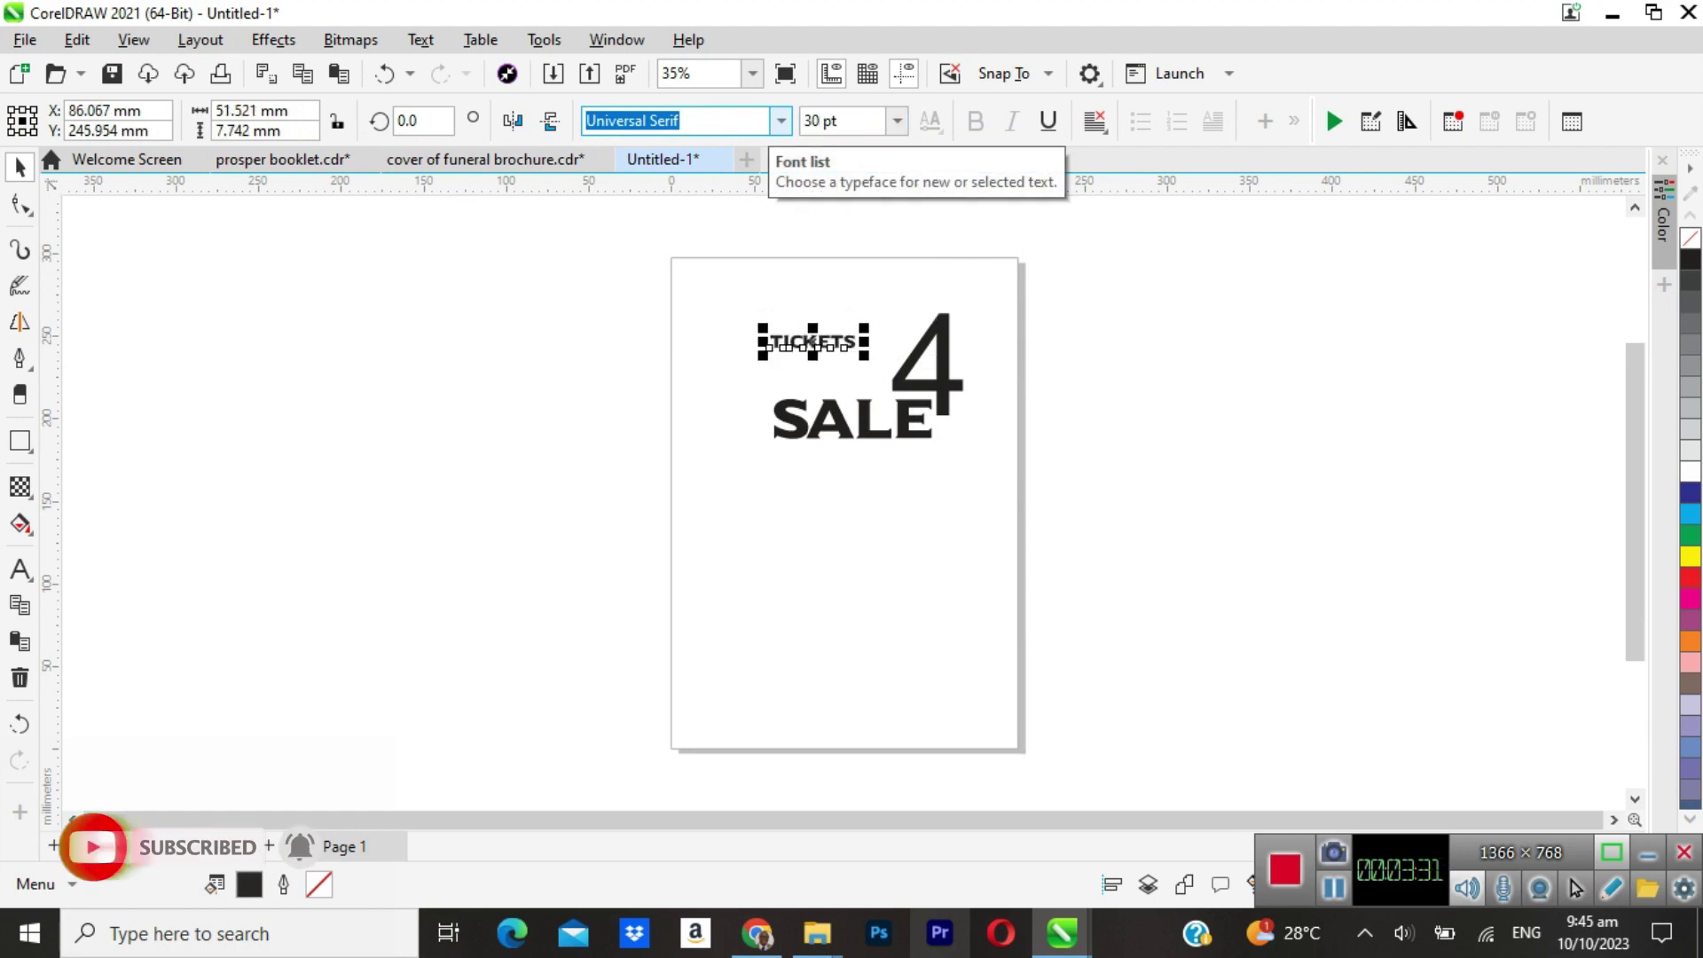
click(1323, 384)
drag(844, 348, 859, 372)
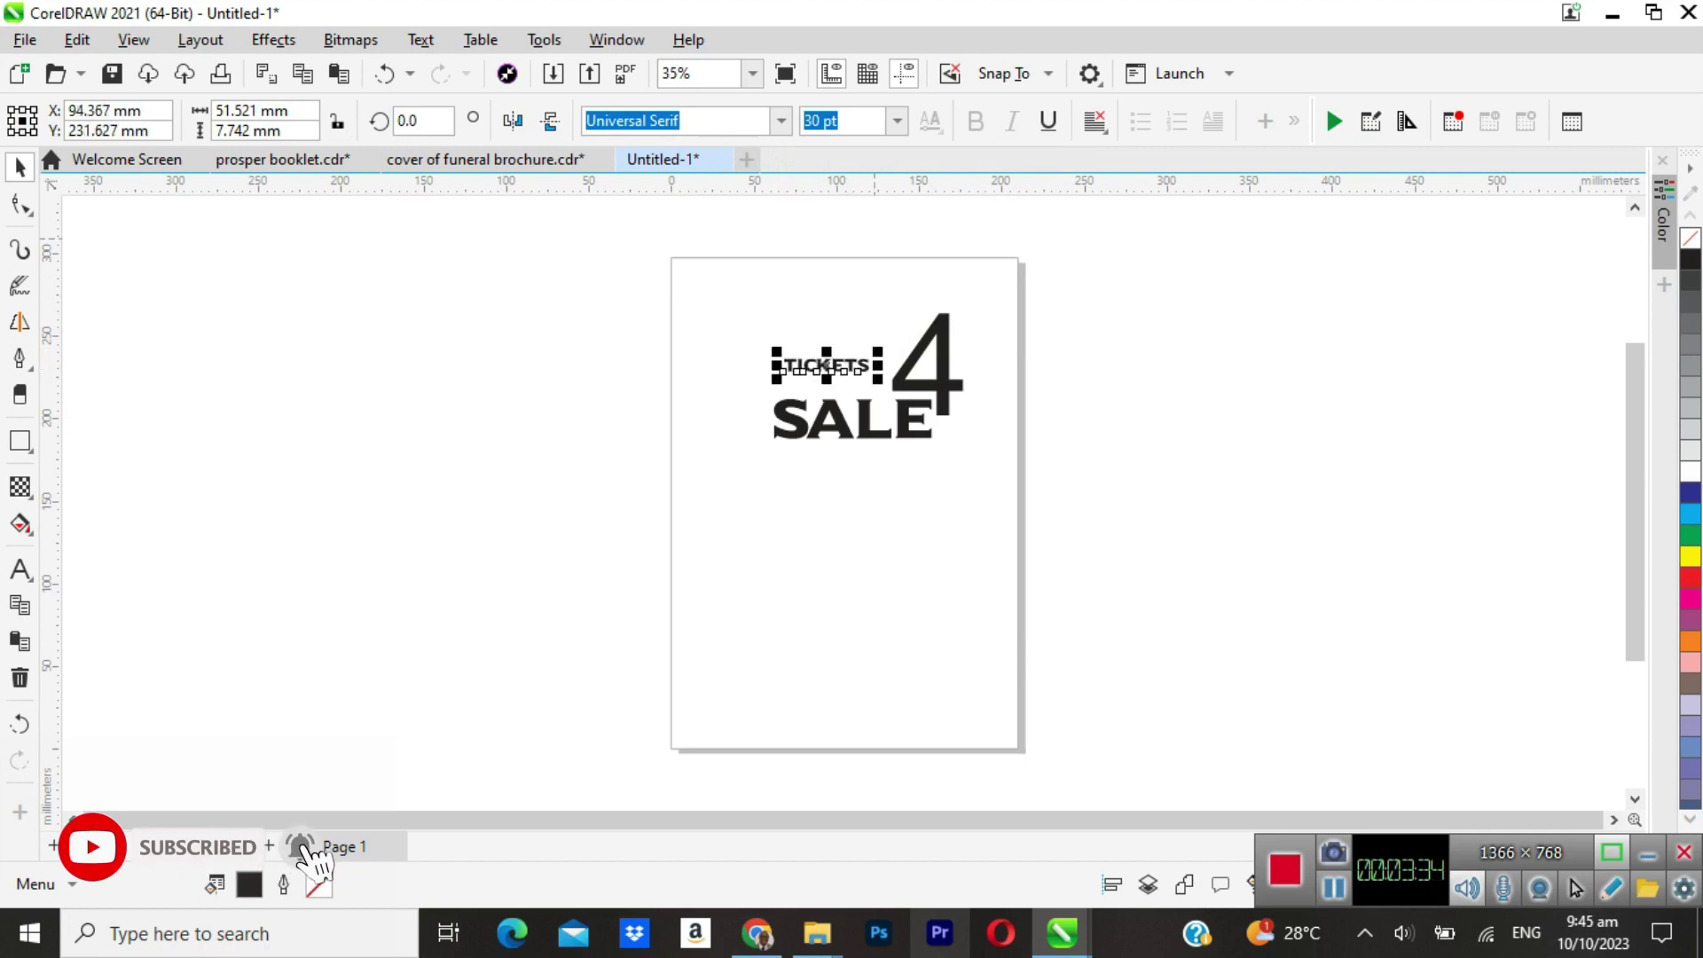
key(Return)
key(Escape)
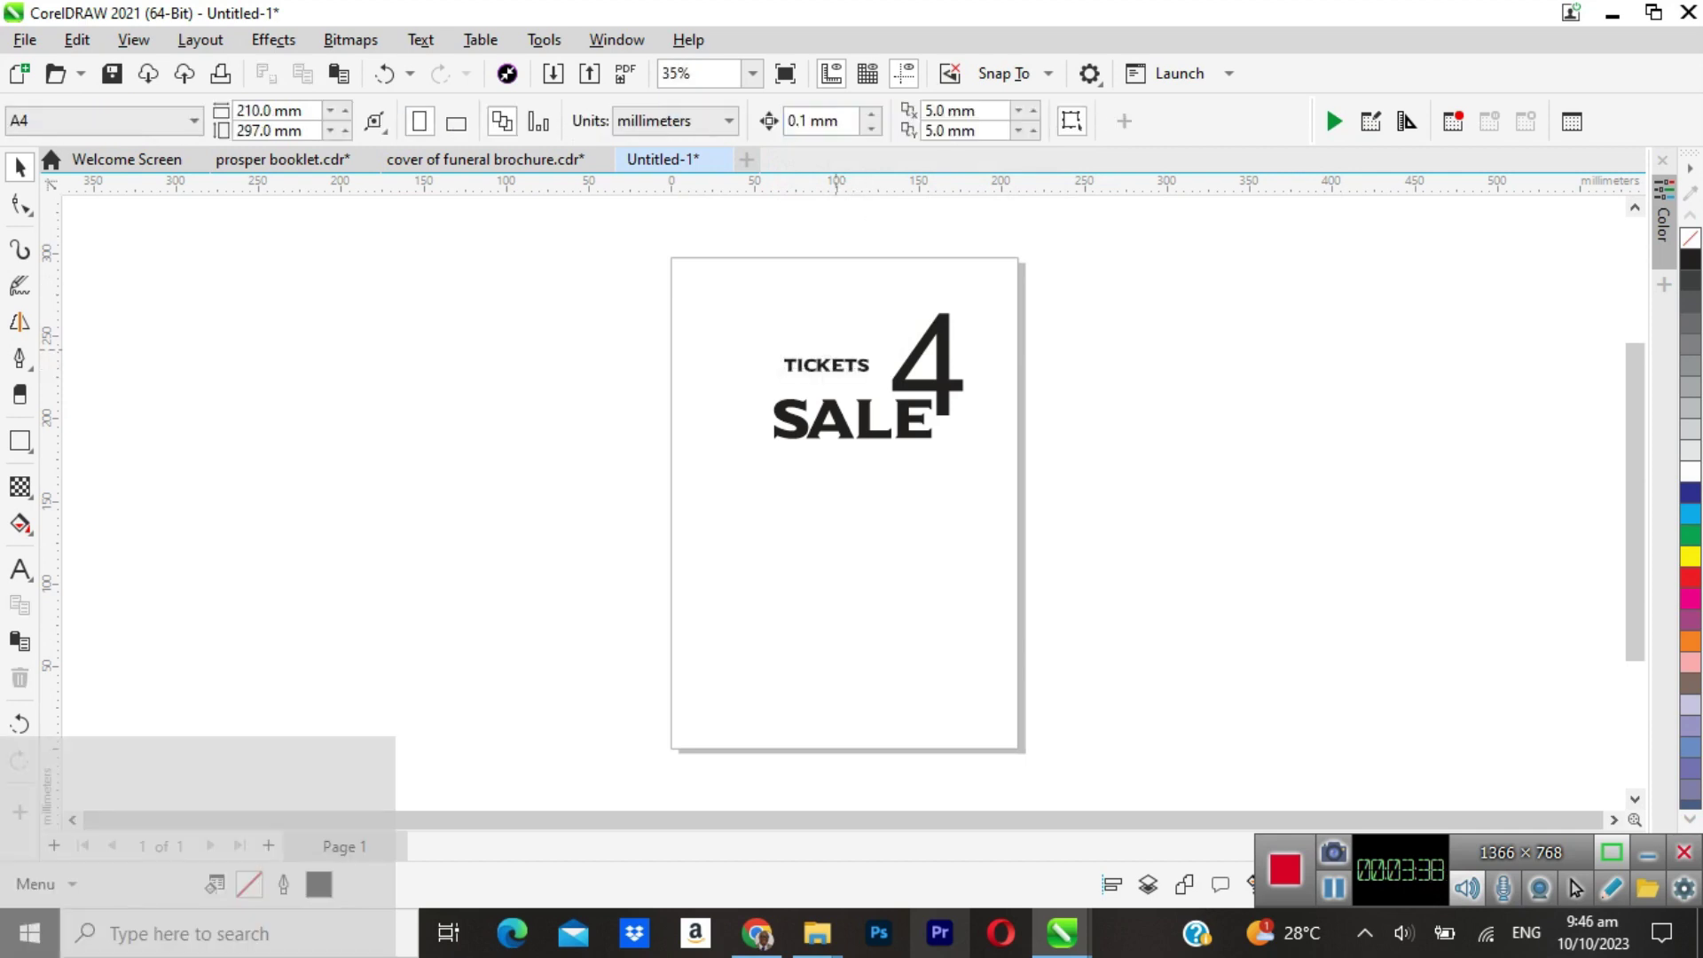
Set the size of "TICKETS" to 55 pt and place it directly left of the "4", above "SALE".
key(Tab)
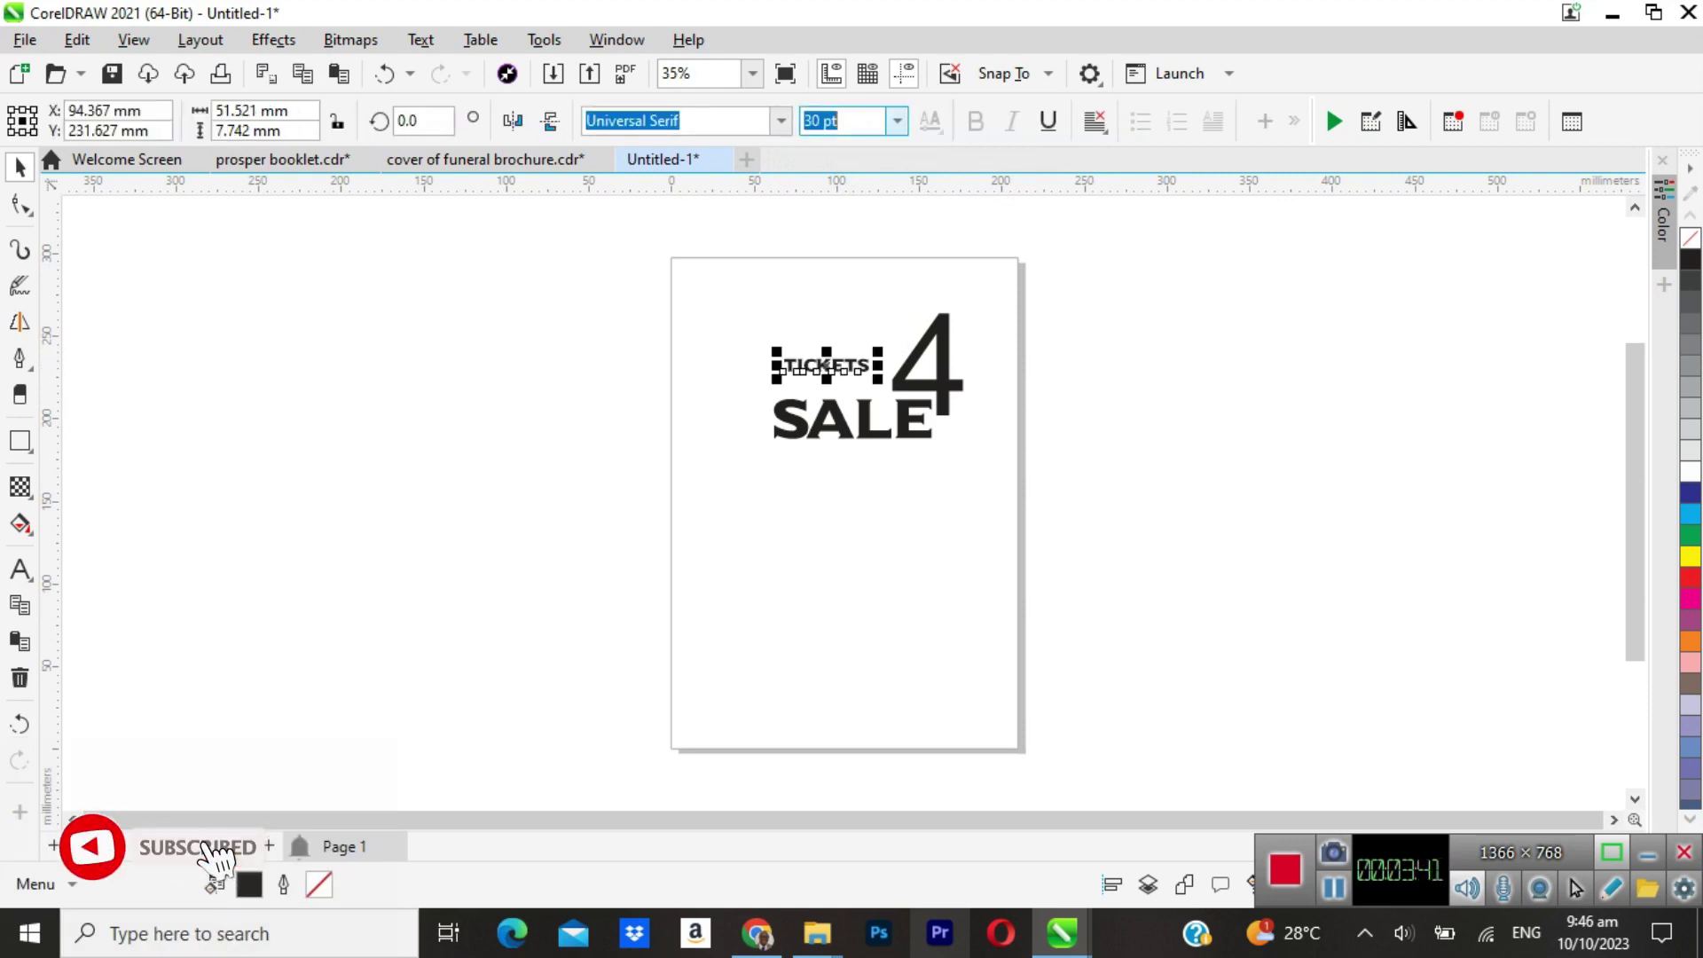
drag(823, 121, 781, 121)
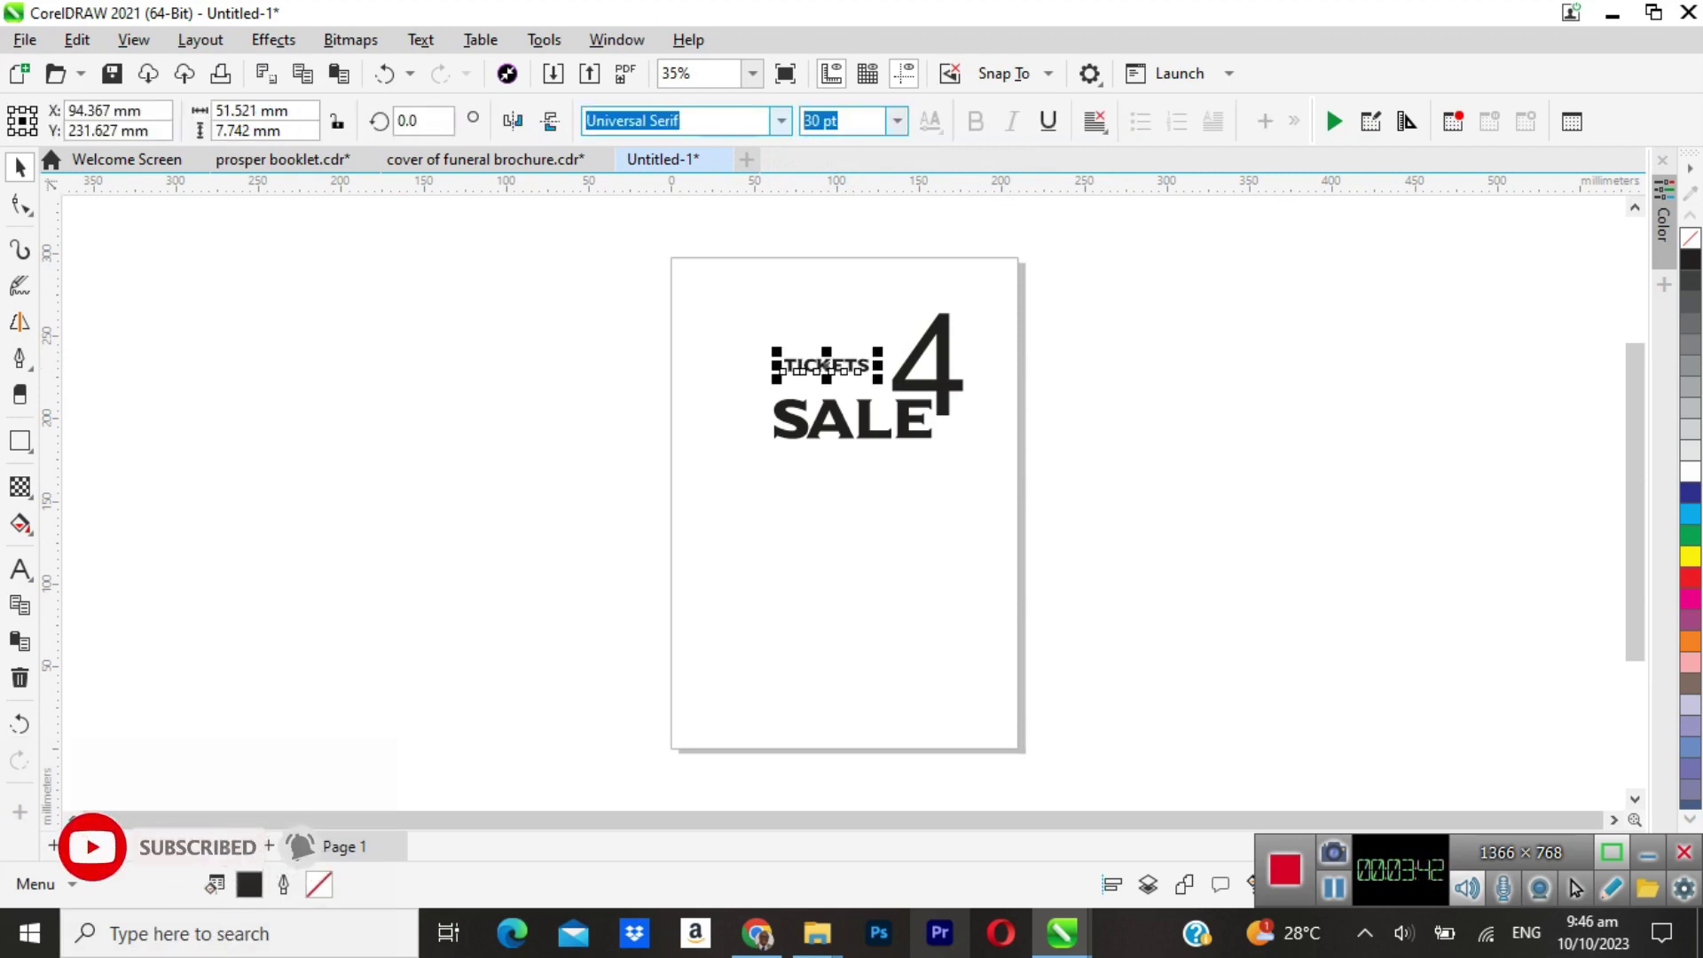
text(55)
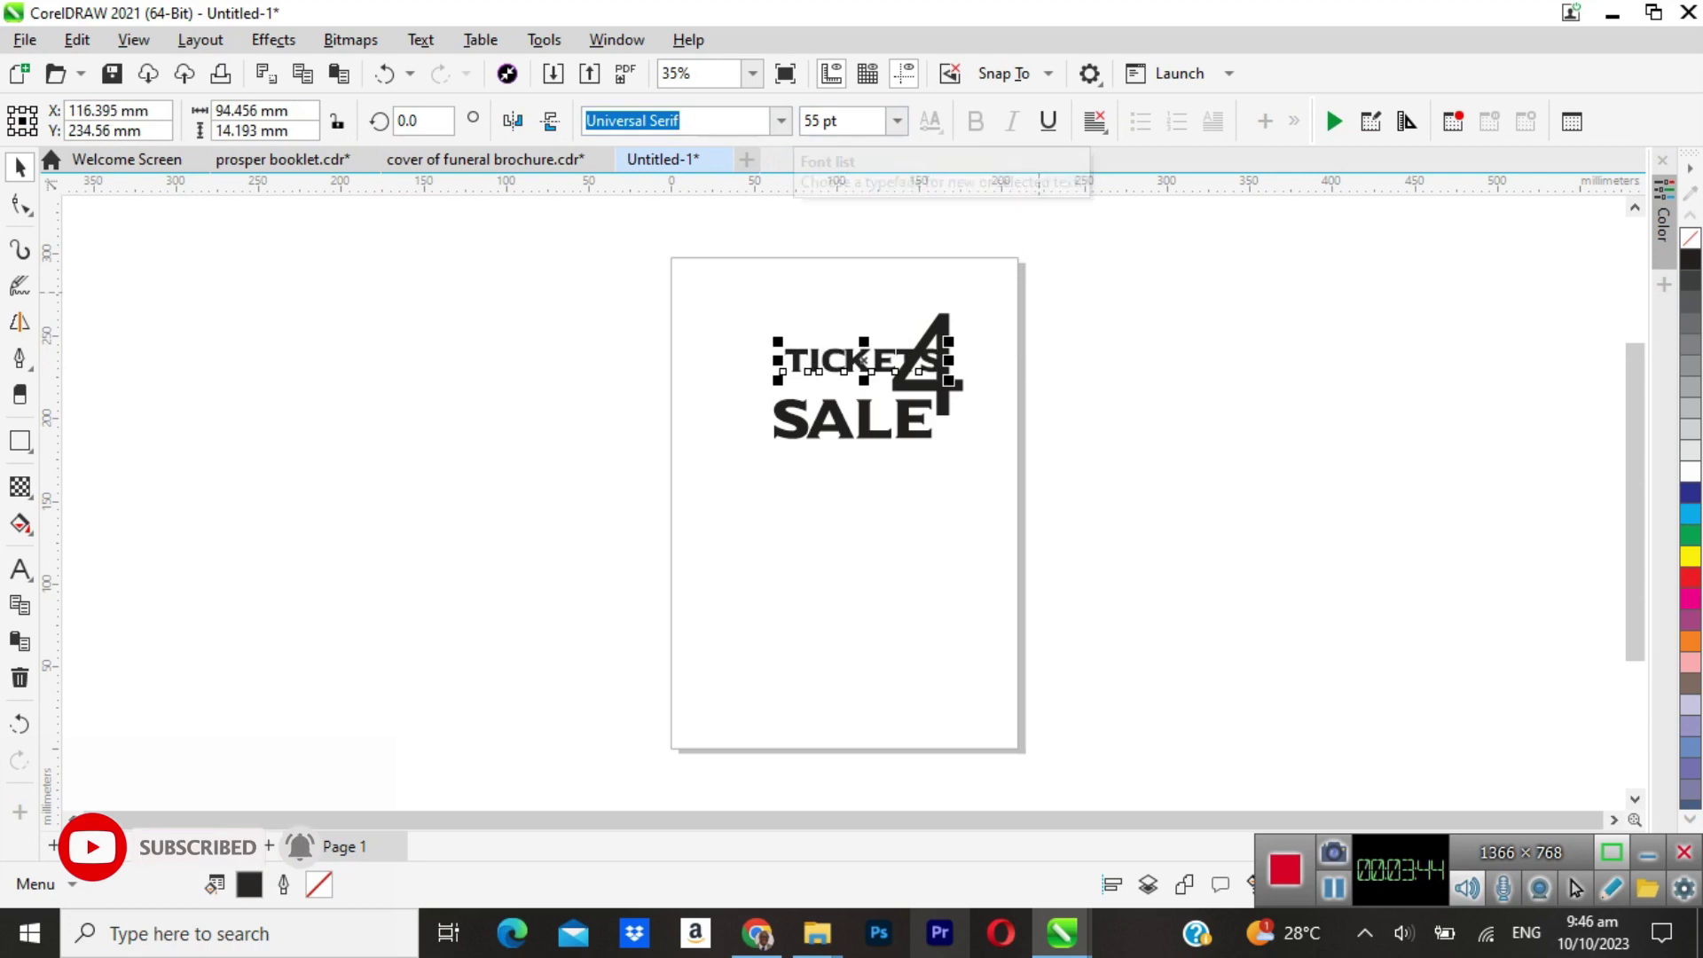
drag(865, 361, 824, 348)
key(Escape)
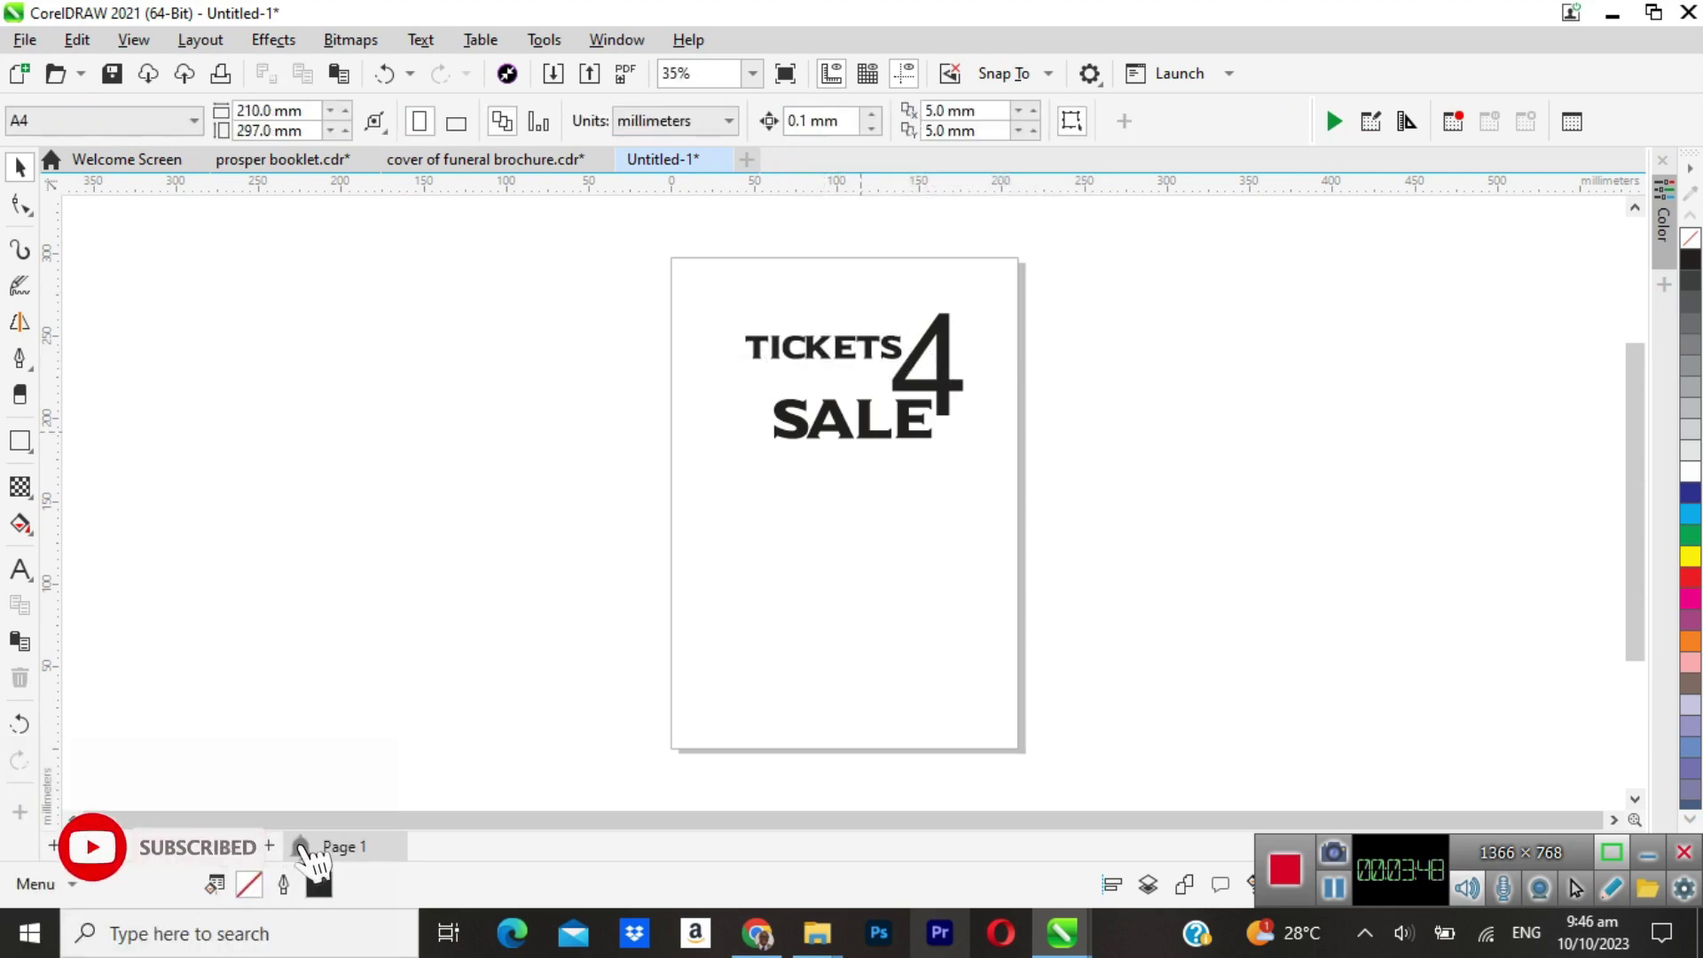
click(879, 431)
key(Escape)
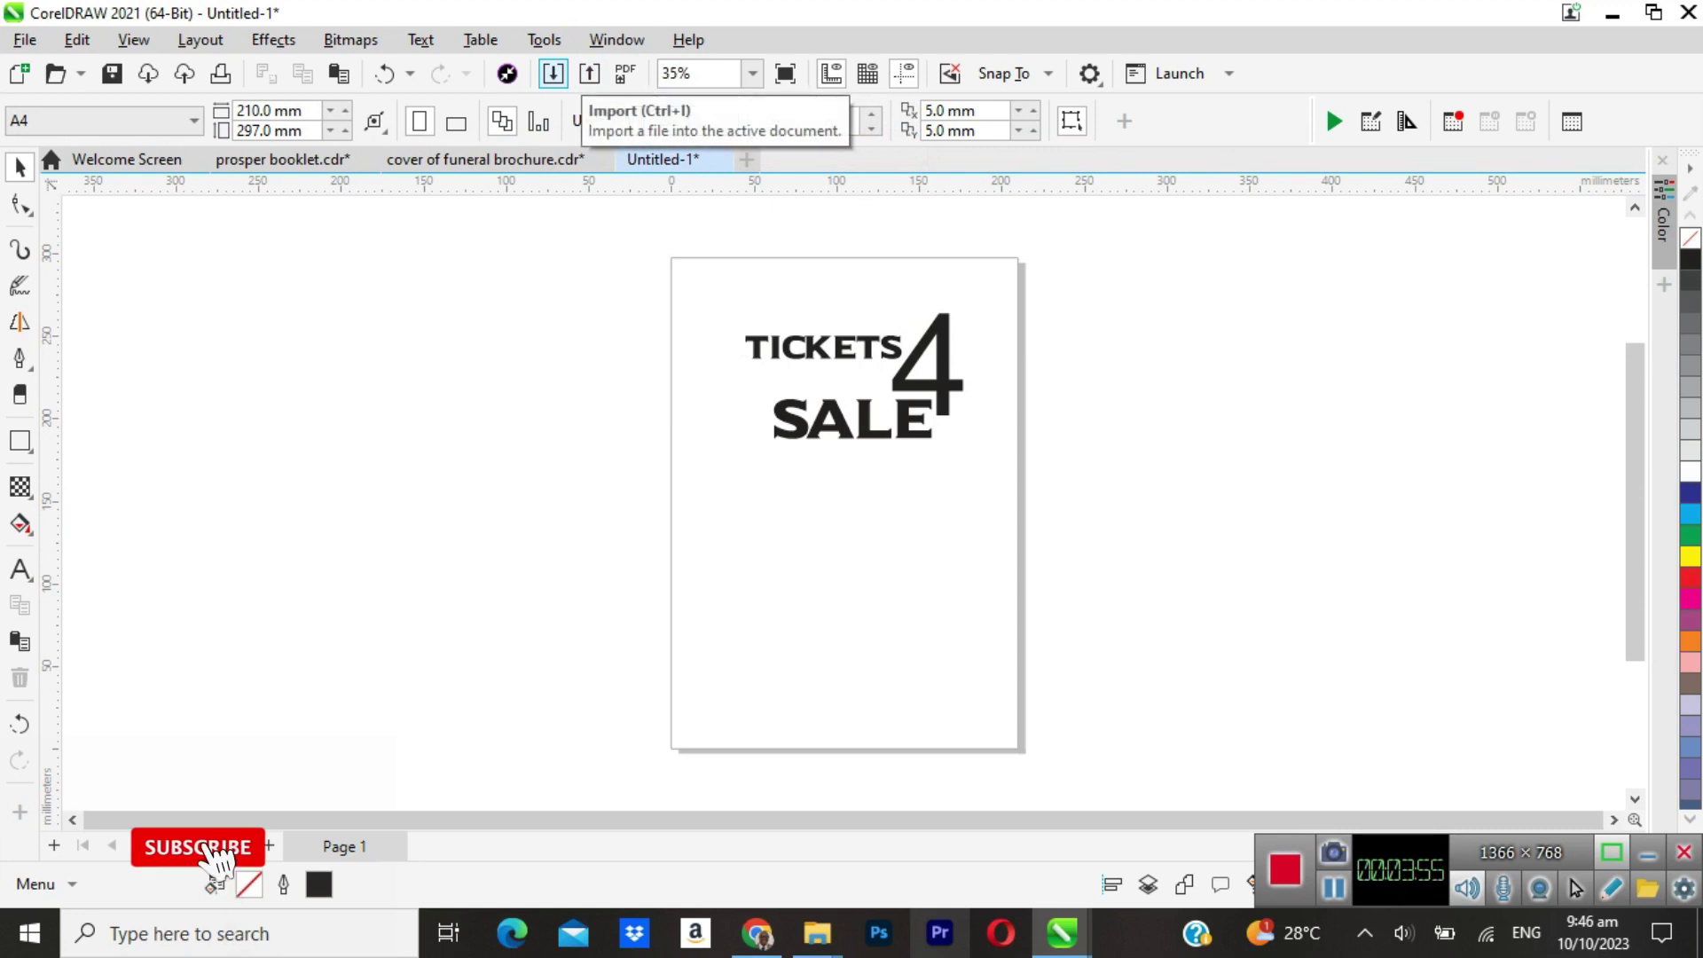
Import TUTORIAL.jpg from the Desktop and place it about 141 × 202 mm large on the lower part of the page.
click(553, 73)
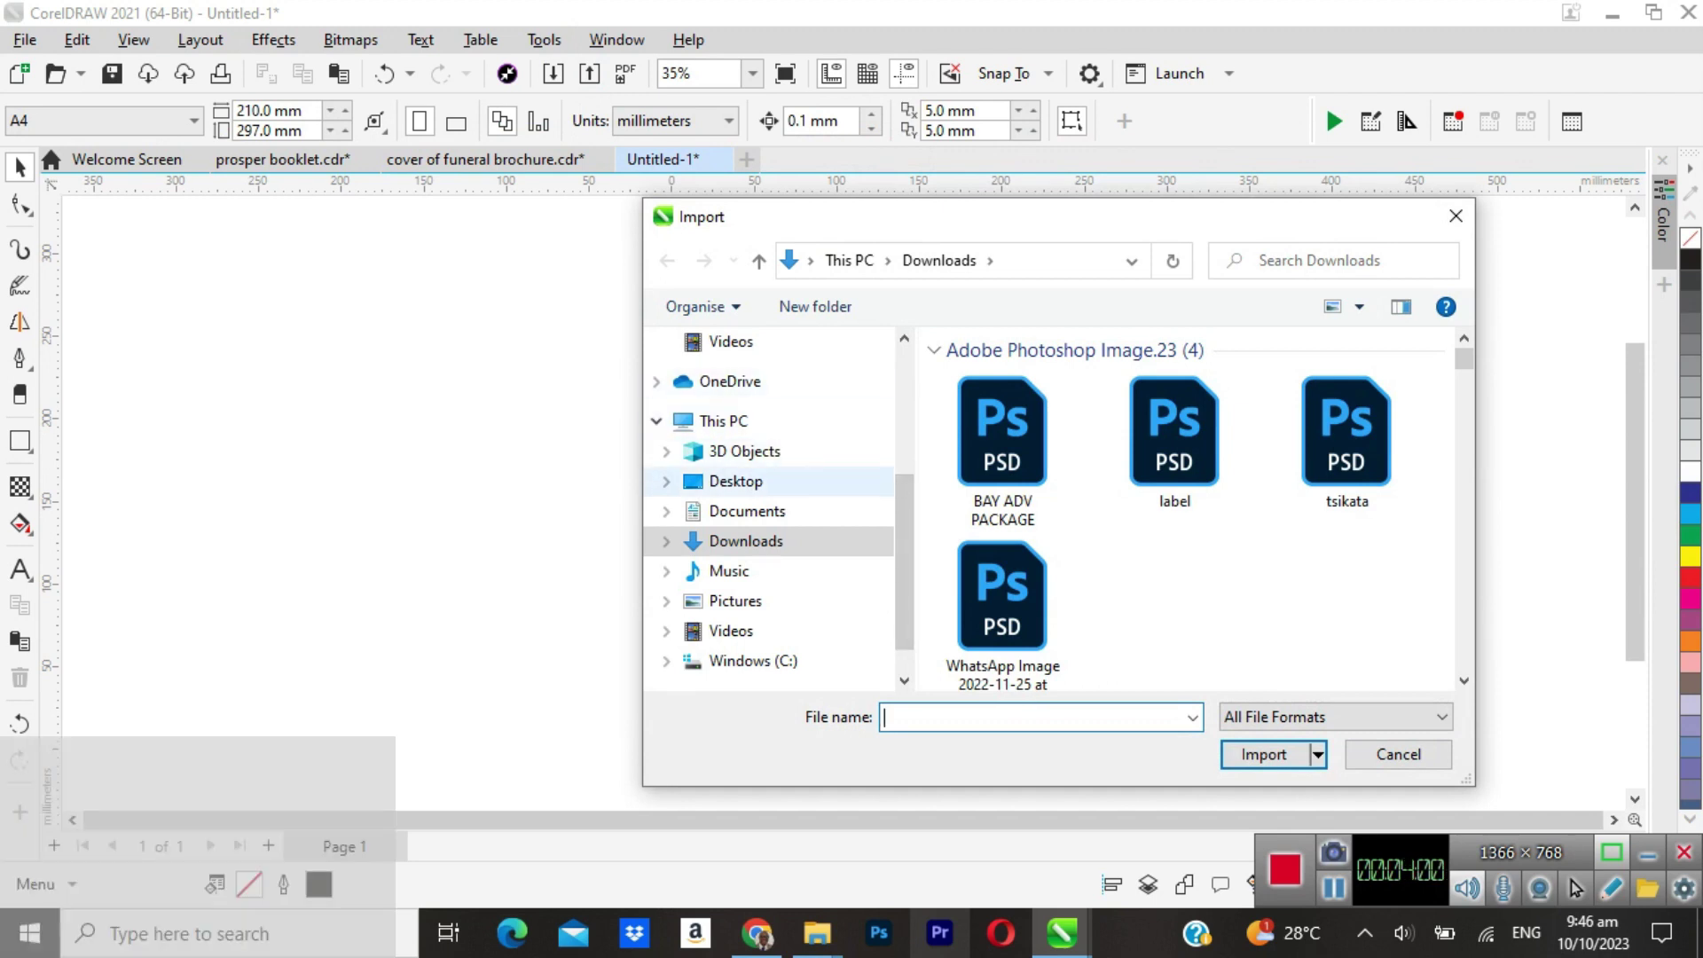
click(735, 481)
scroll(1176, 408, down, 10)
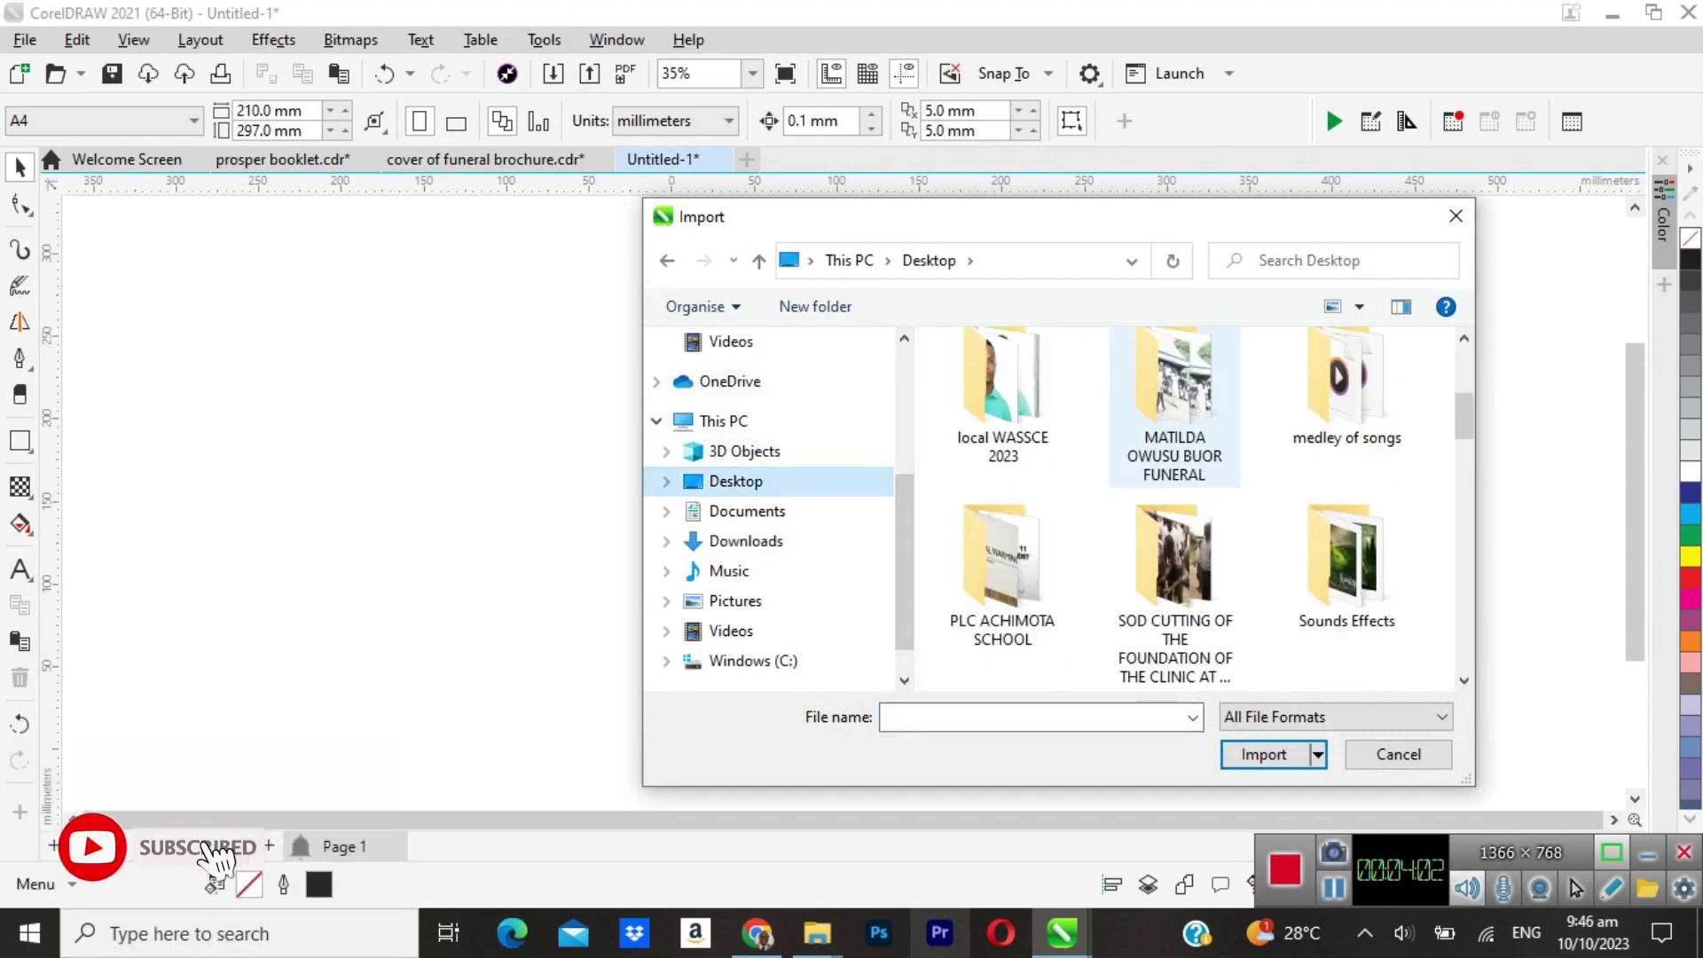
scroll(1184, 506, down, 8)
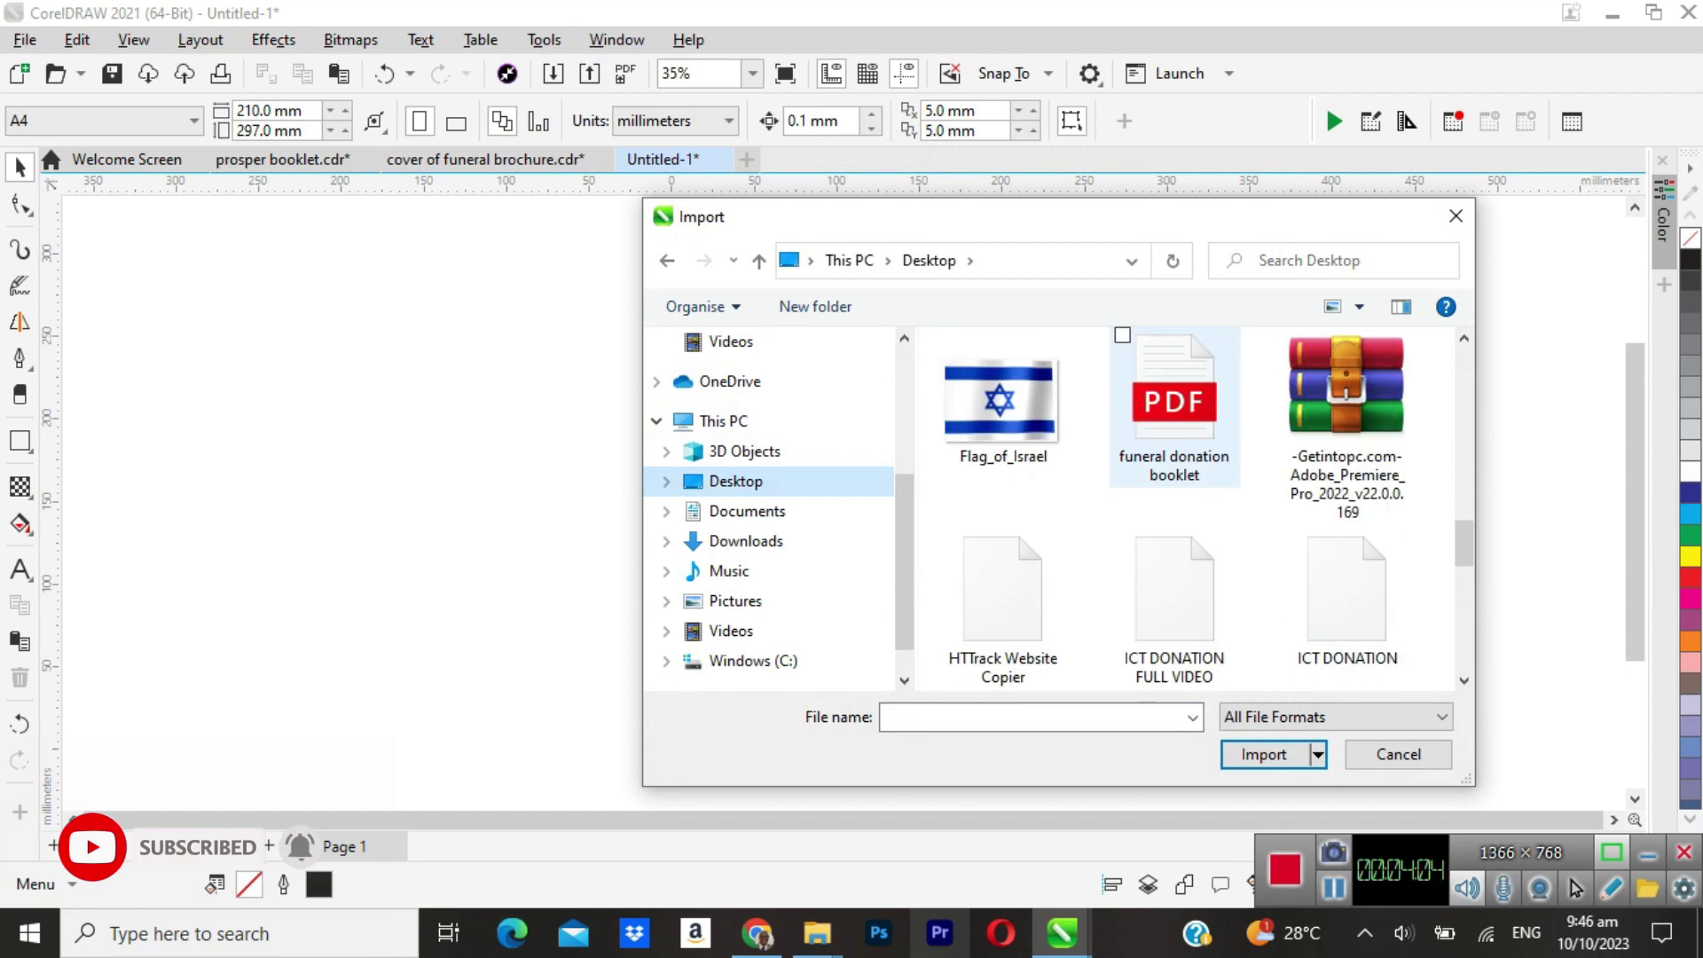
scroll(1175, 435, down, 3)
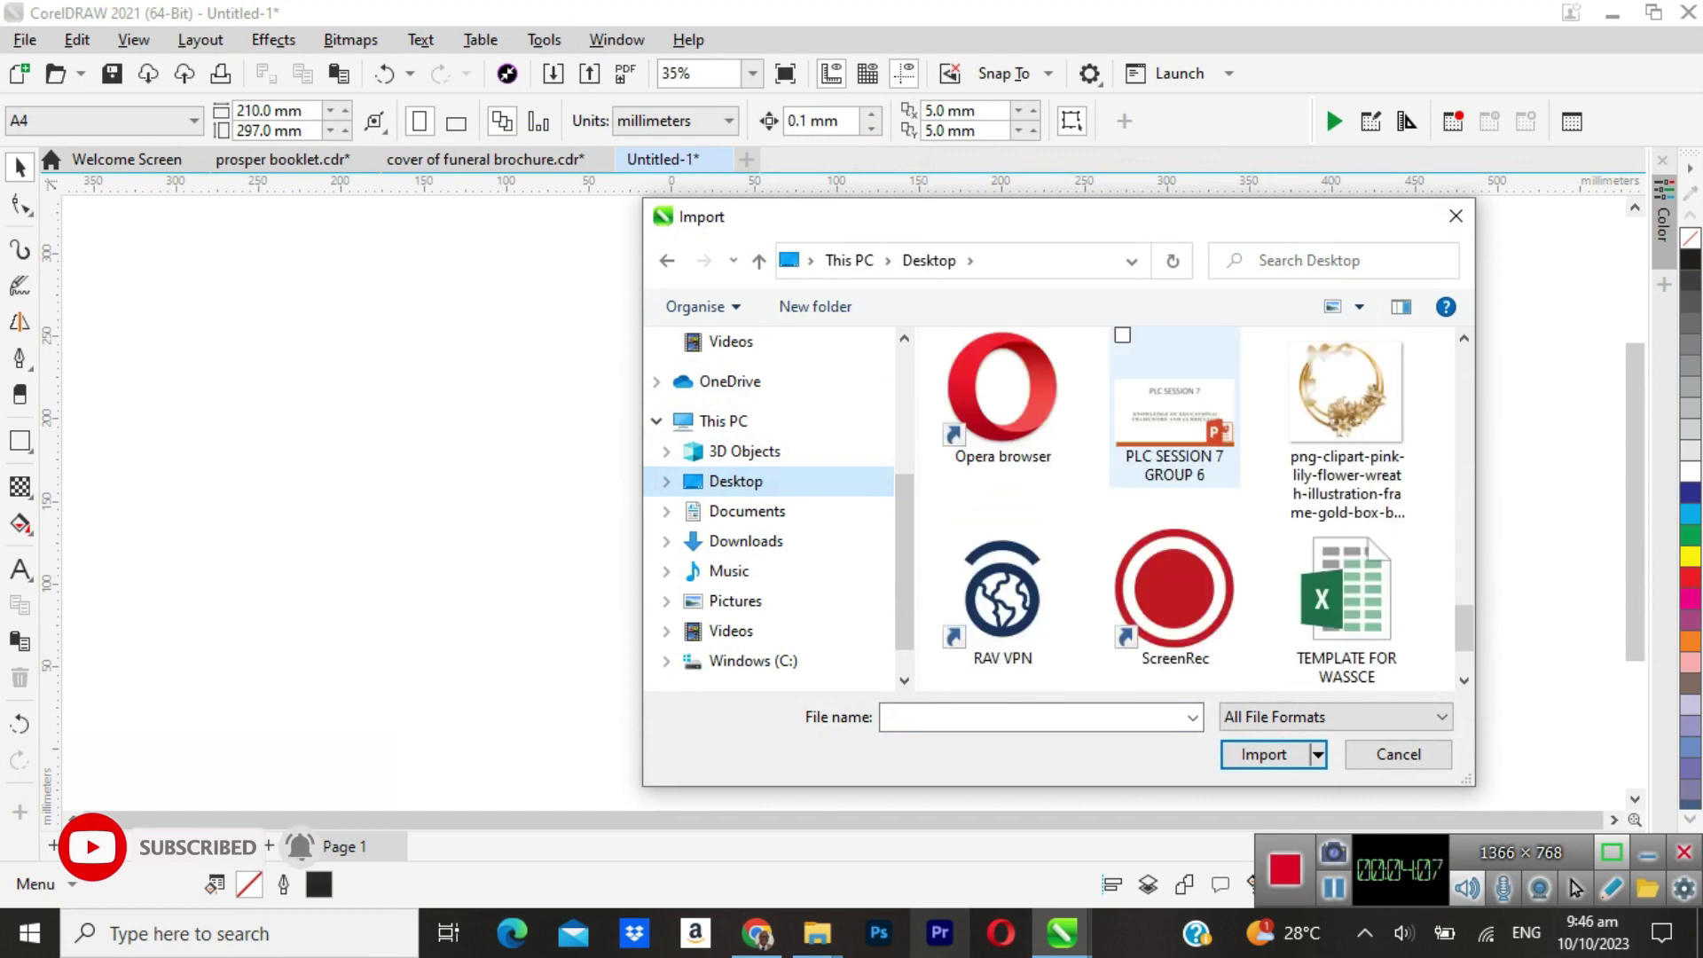
click(1174, 612)
click(1263, 754)
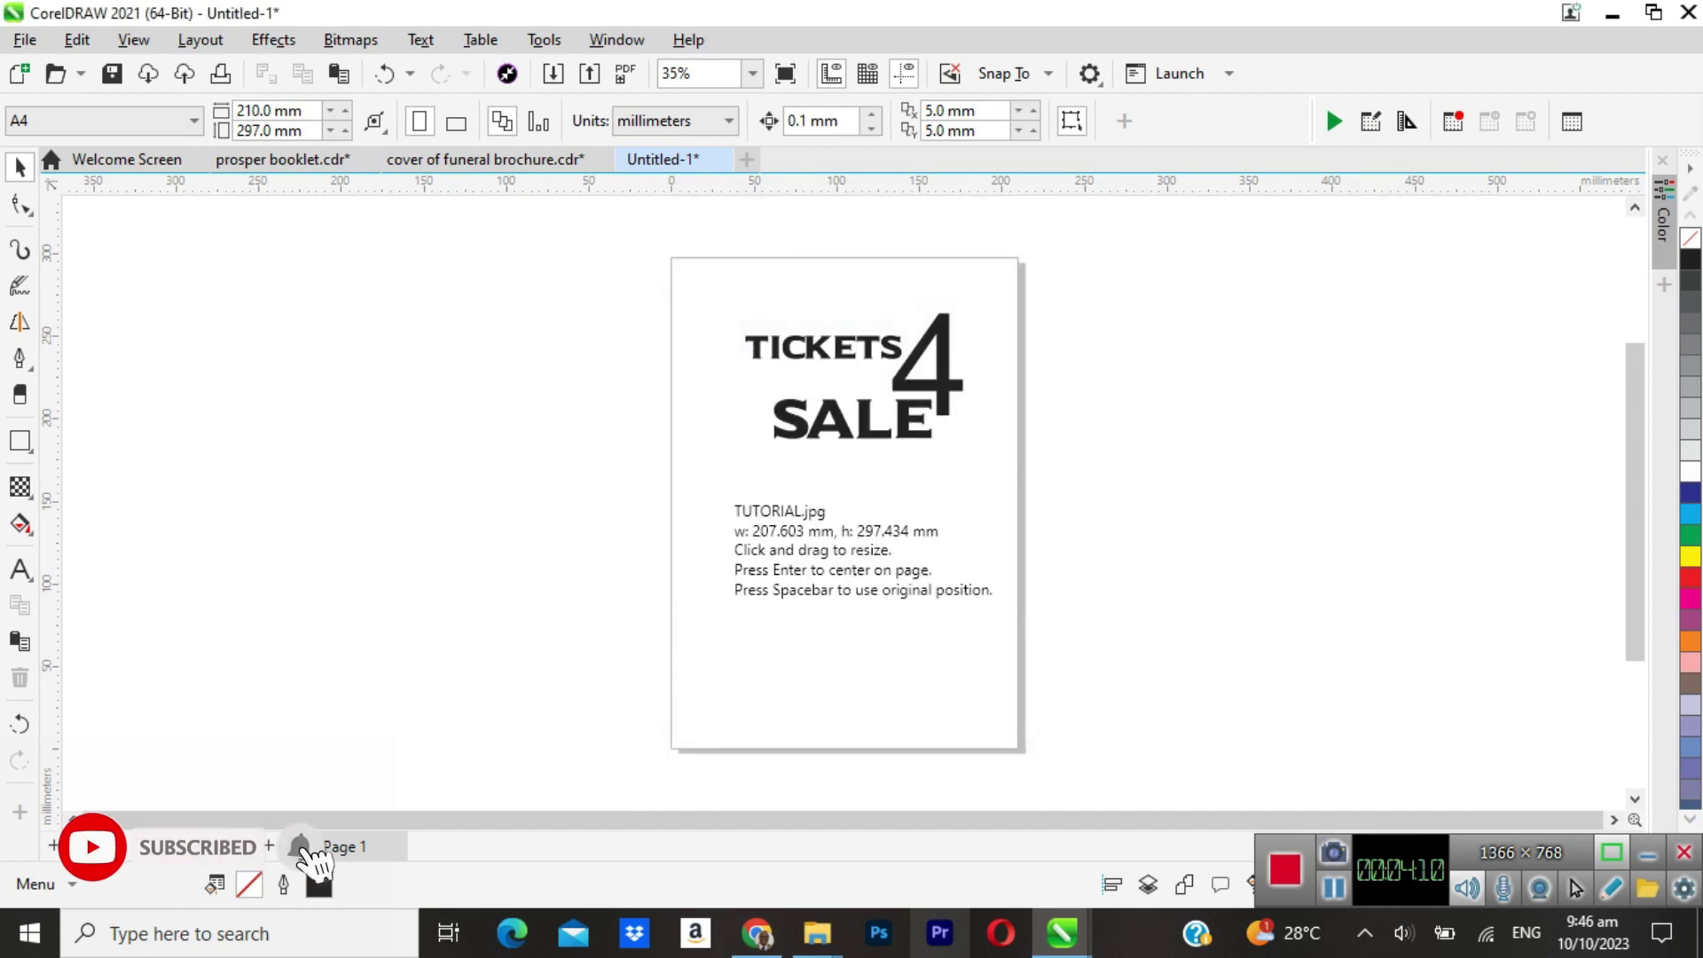
key(Return)
drag(671, 441, 1103, 775)
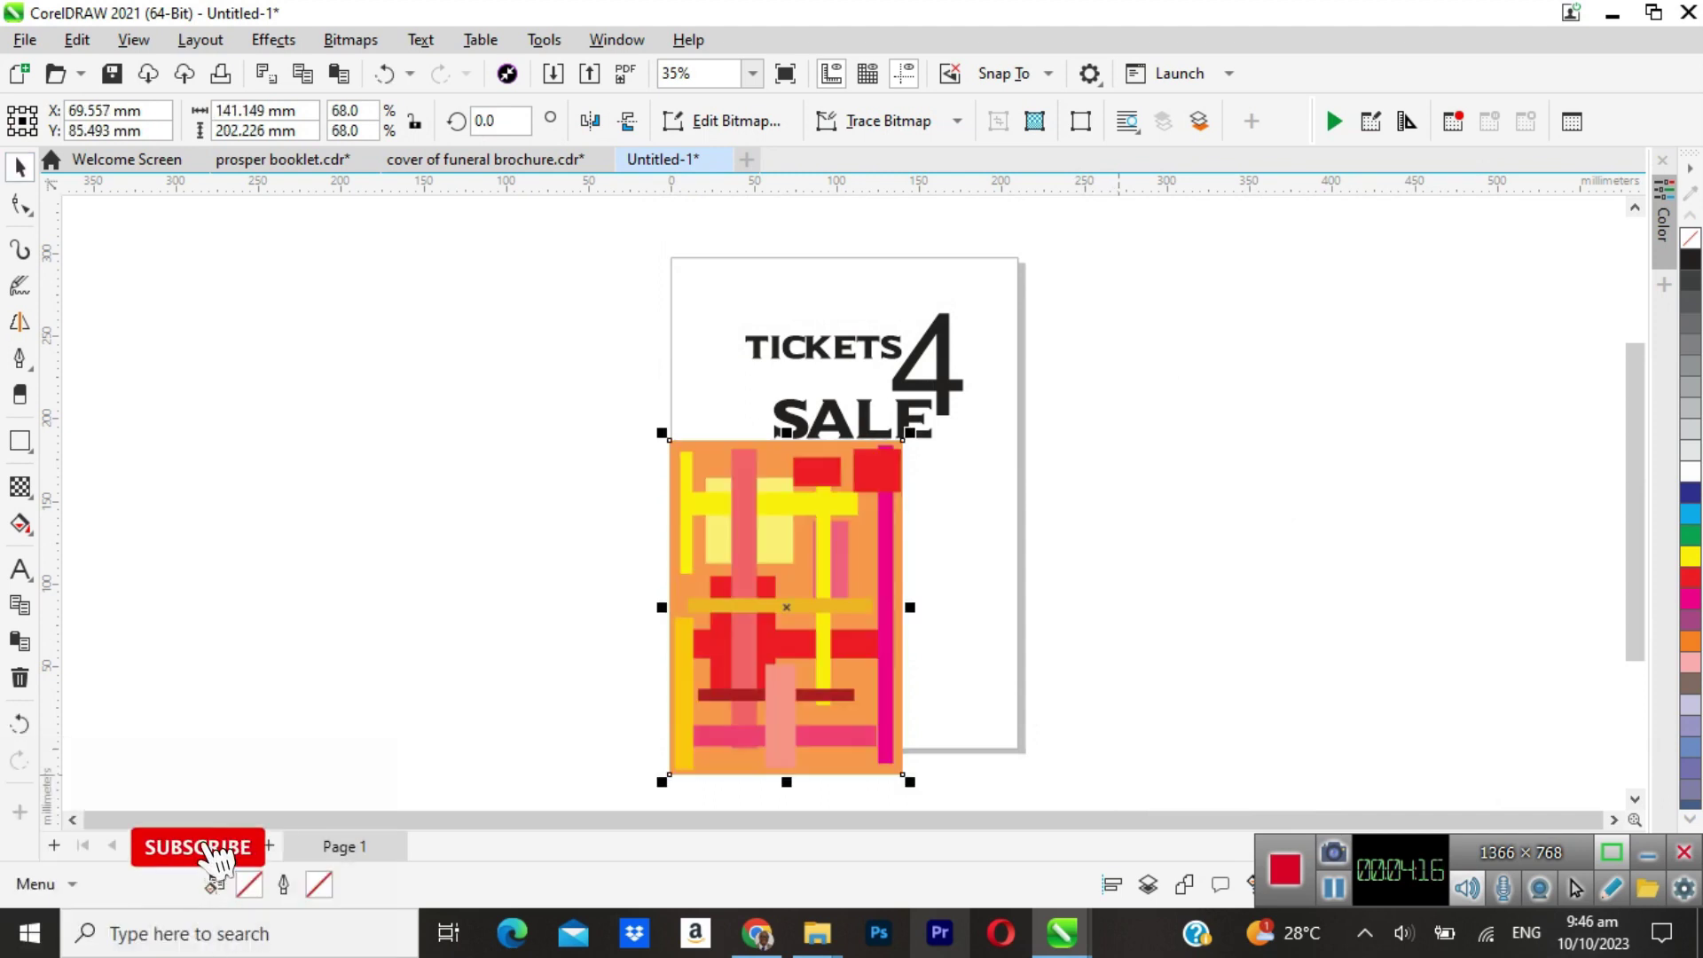
Enlarge the imported image proportionally to about 213 × 305 mm, slightly wider than the page.
key(Escape)
mouse_move(1634, 543)
mouse_down()
mouse_move(1634, 529)
mouse_move(1635, 573)
mouse_up()
mouse_move(804, 550)
mouse_down()
mouse_move(868, 559)
mouse_move(798, 534)
mouse_up()
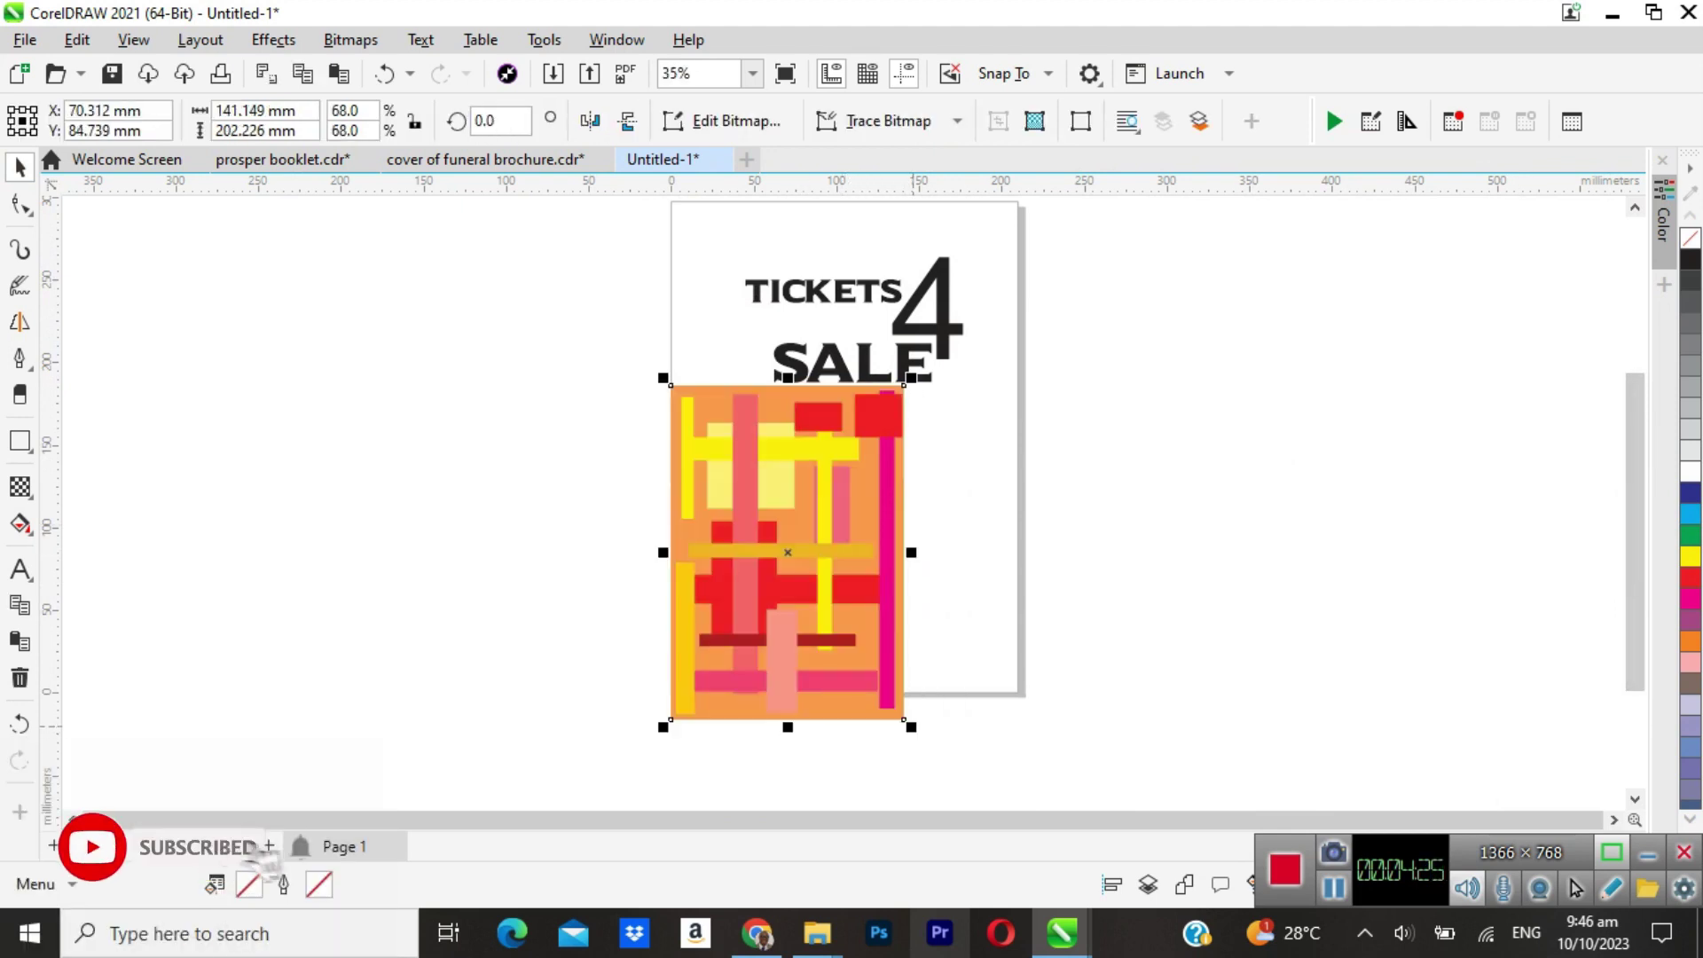
drag(904, 719, 947, 774)
drag(942, 342, 1007, 416)
drag(901, 617, 899, 609)
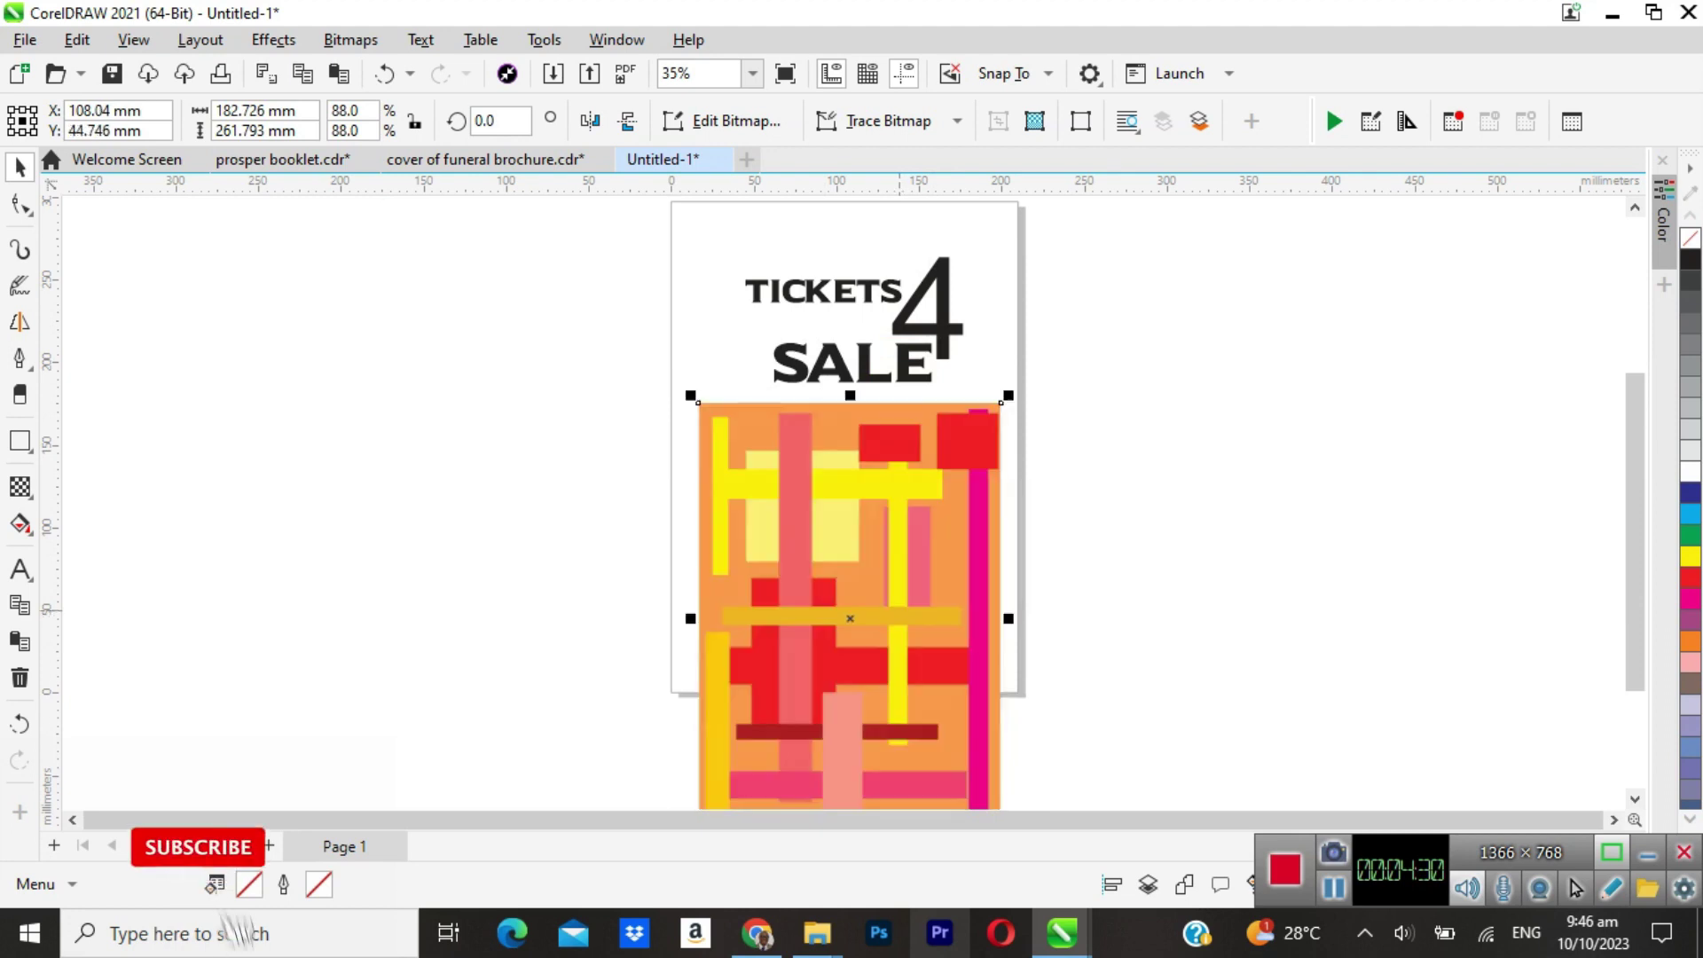
drag(1009, 395, 1026, 366)
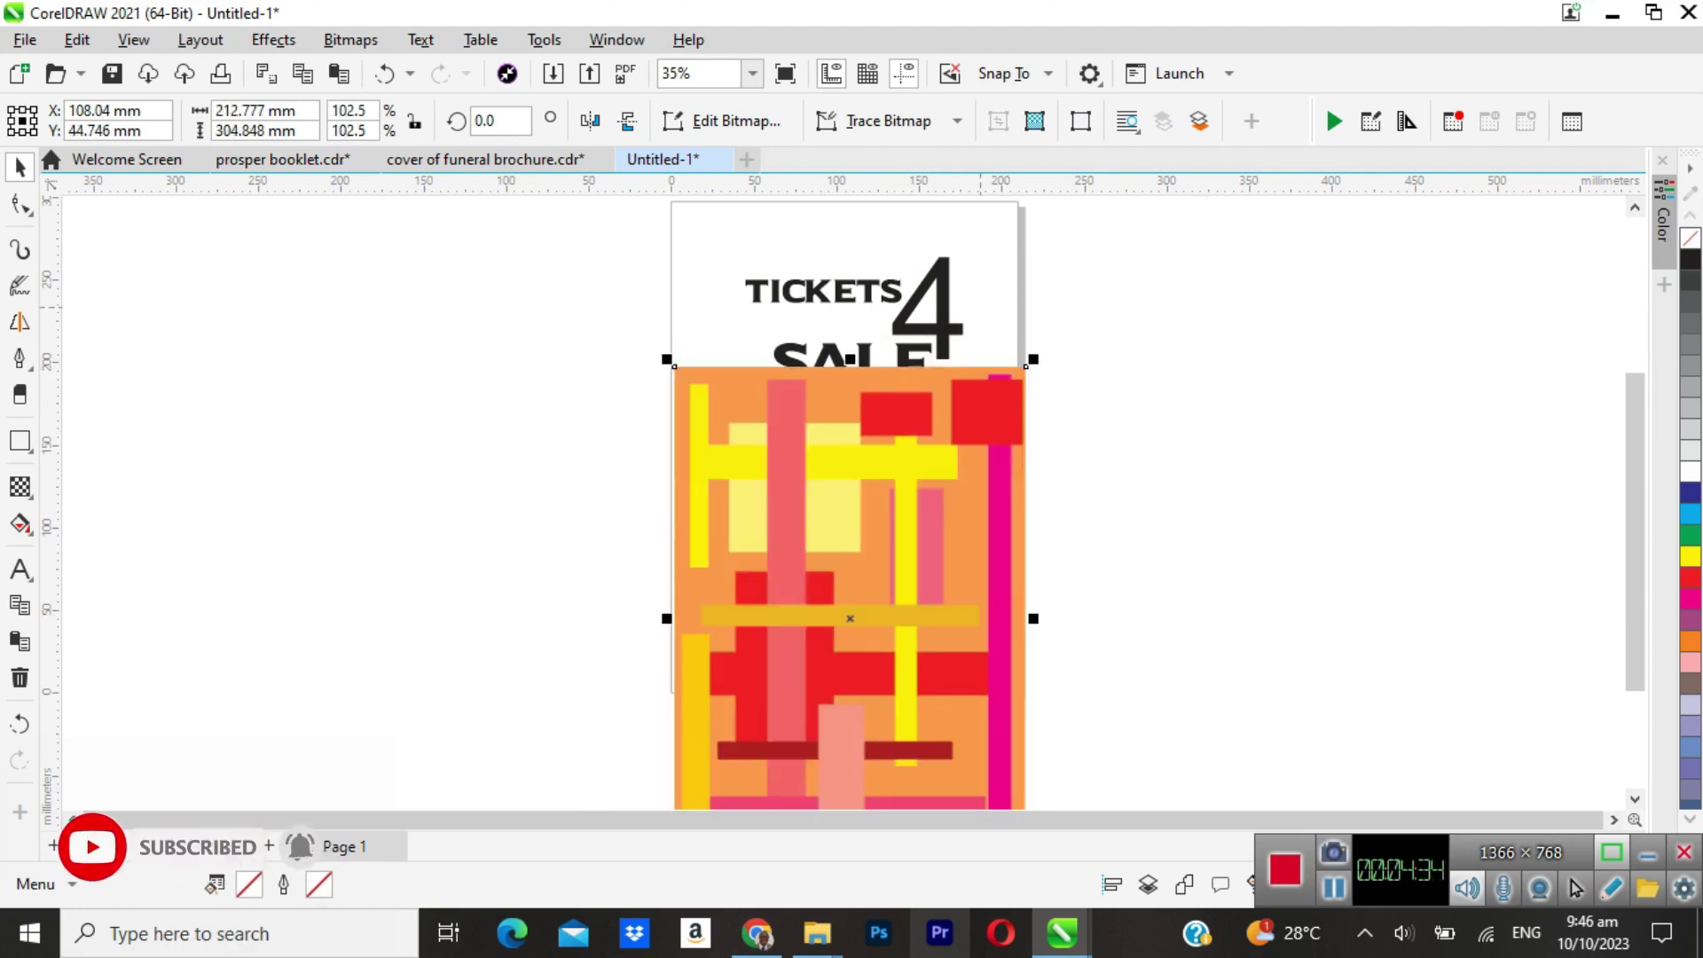
Move the enlarged image off the page into the empty area to its left.
scroll(850, 503, up, 1)
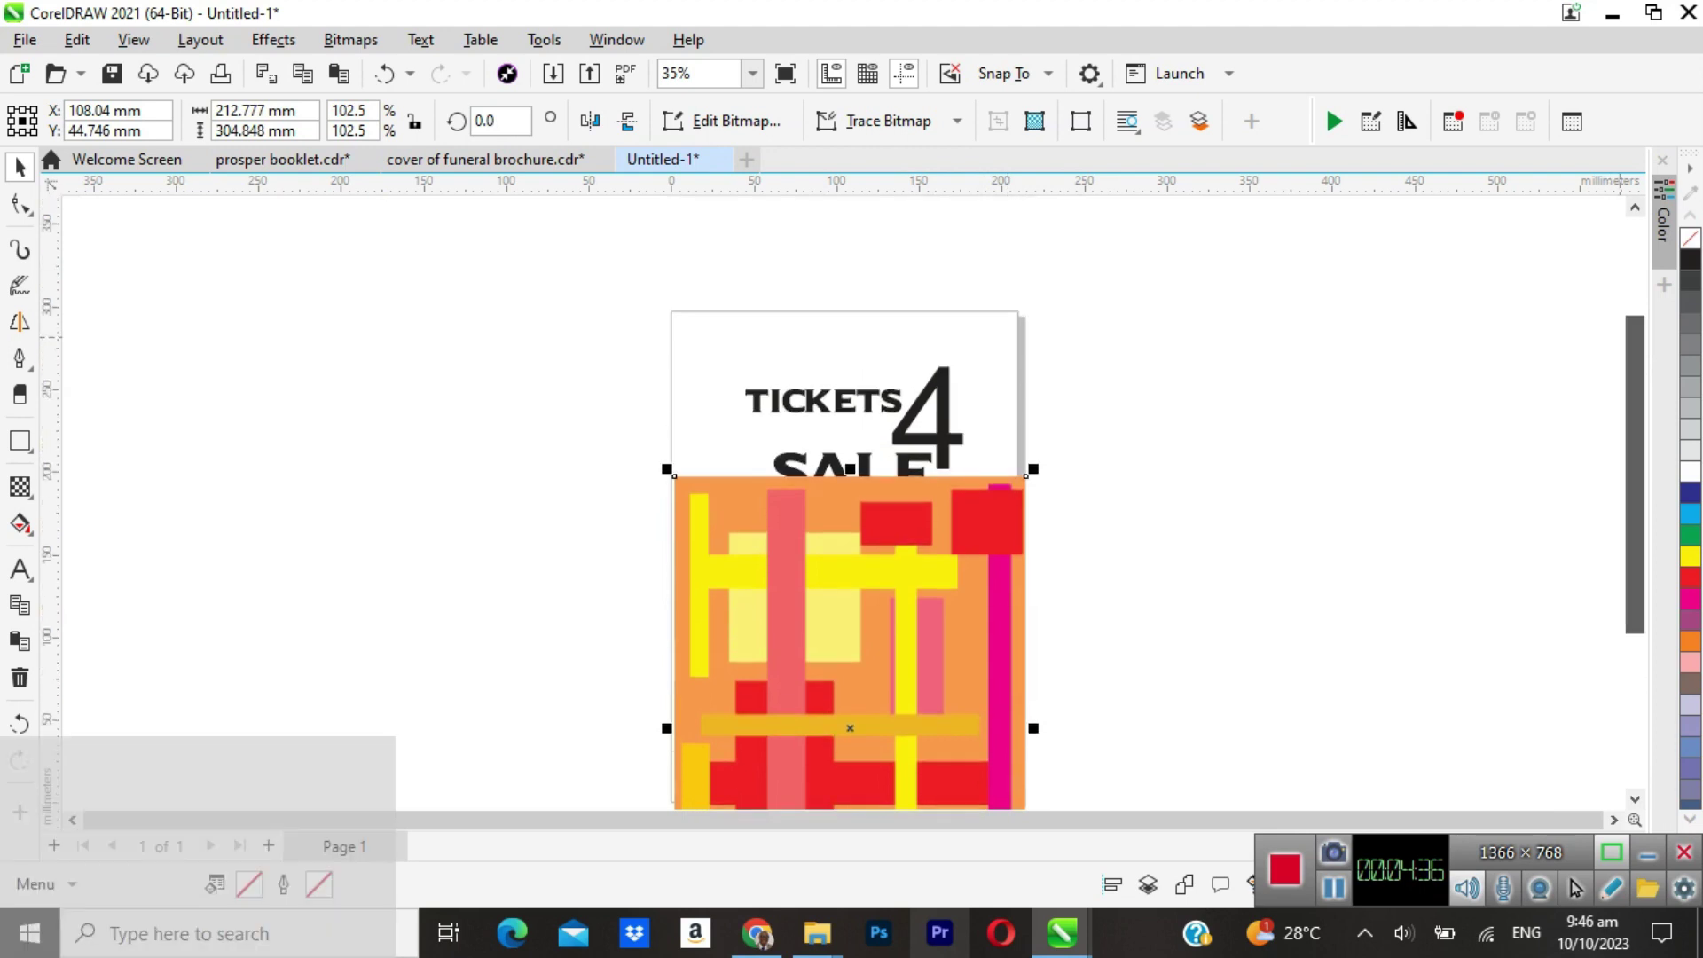
scroll(850, 503, down, 2)
click(1357, 487)
drag(923, 482, 544, 488)
click(865, 488)
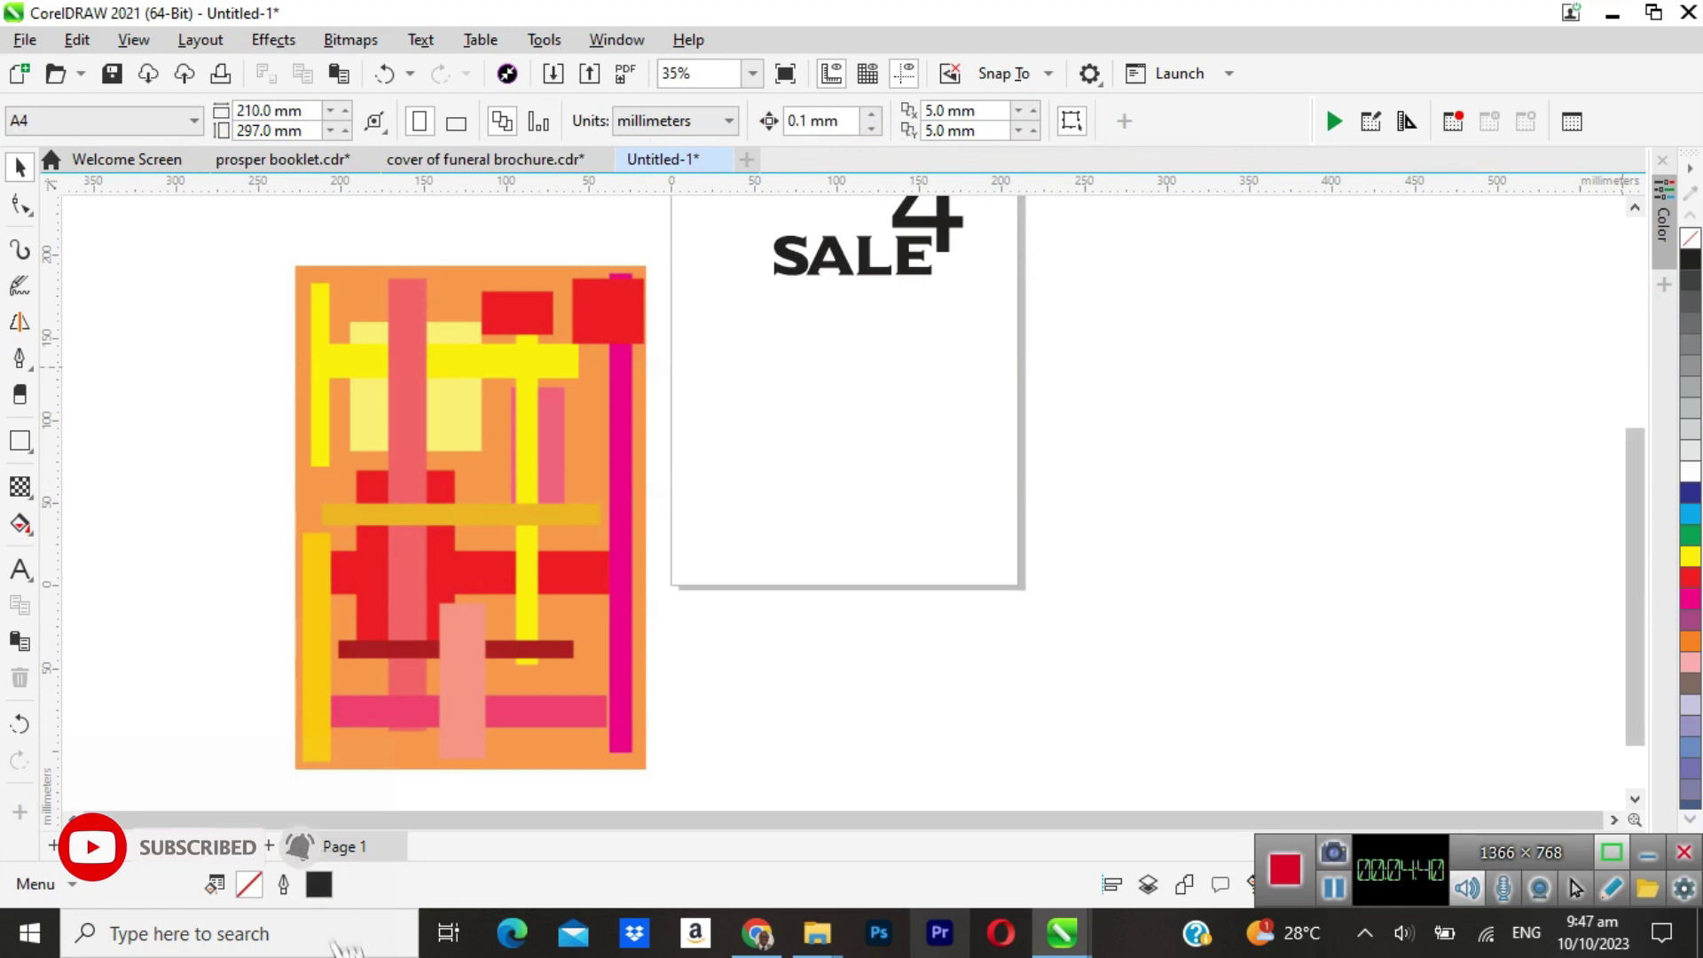
drag(1634, 488, 1635, 435)
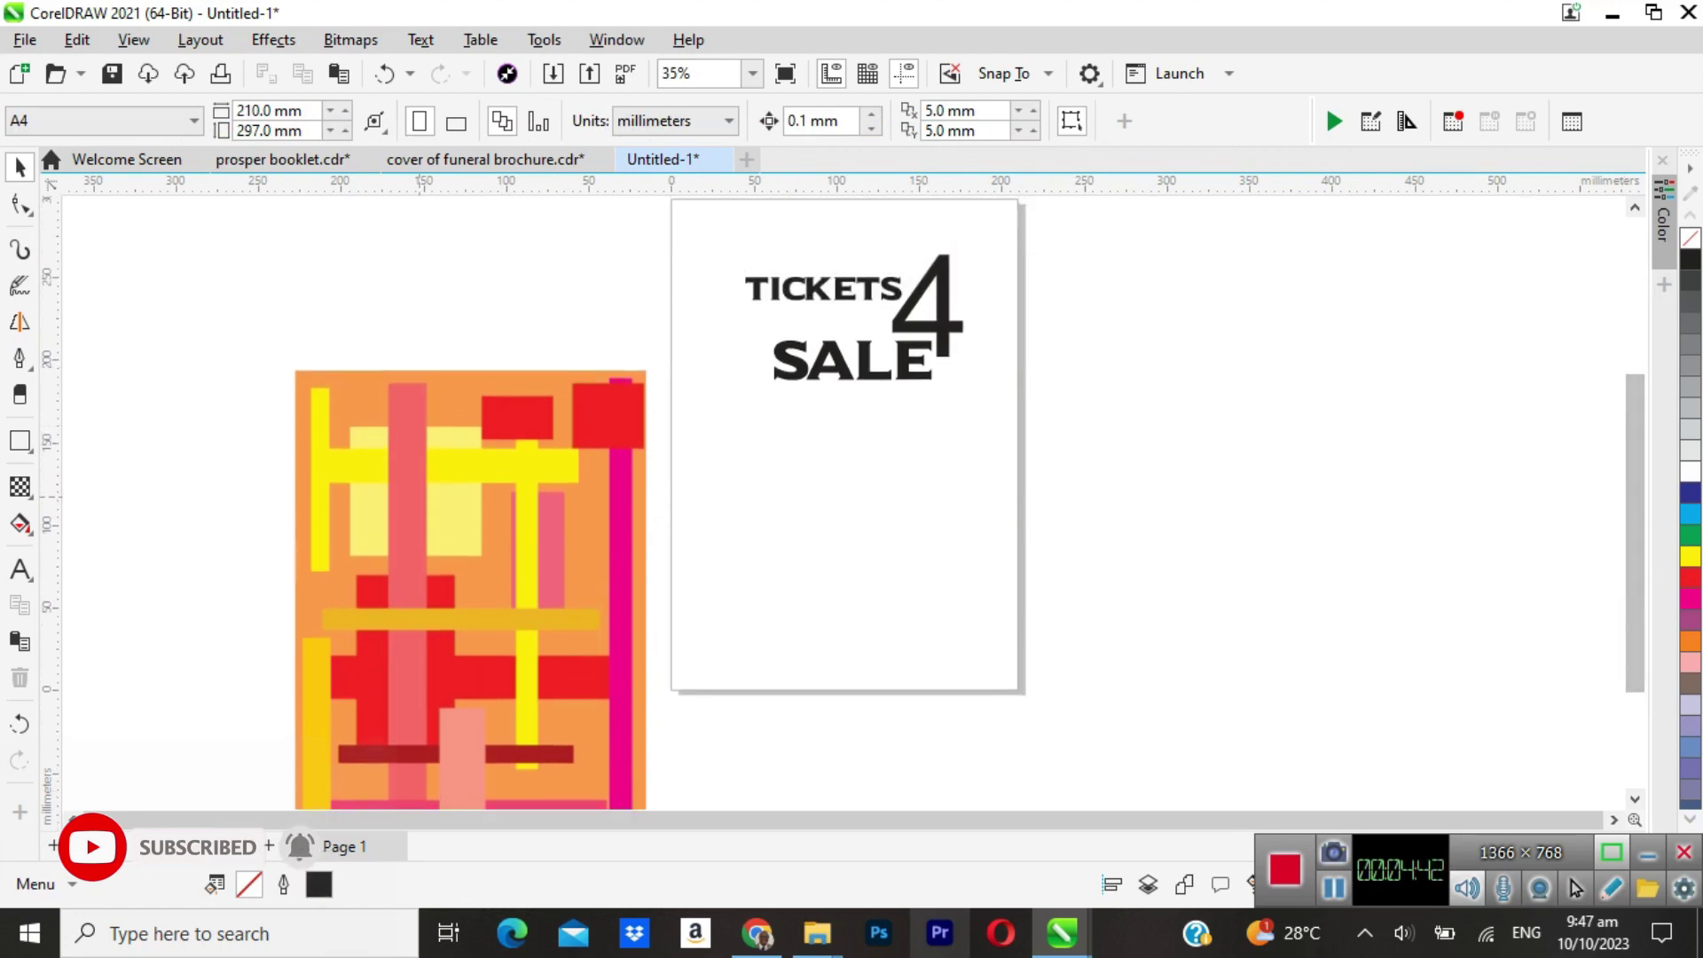
Lower the image's top-left corner node with the Shape tool, convert the slanted top edge to a curve and bend it inward.
click(471, 488)
key(F10)
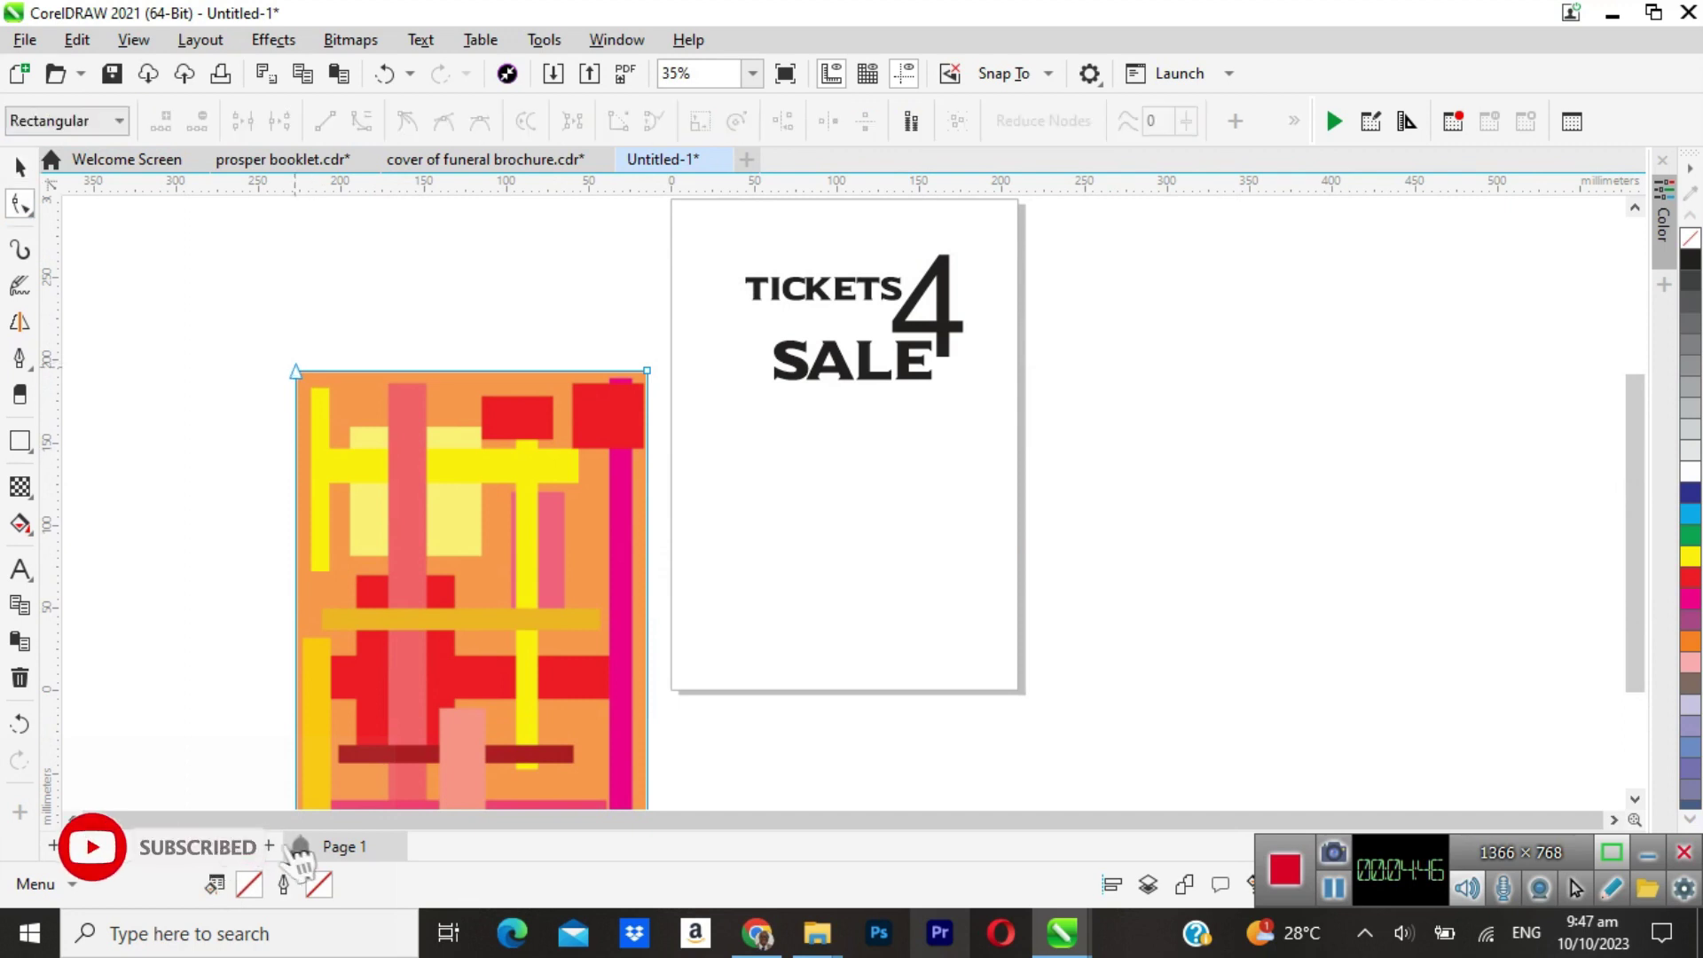
click(298, 372)
drag(313, 411, 296, 556)
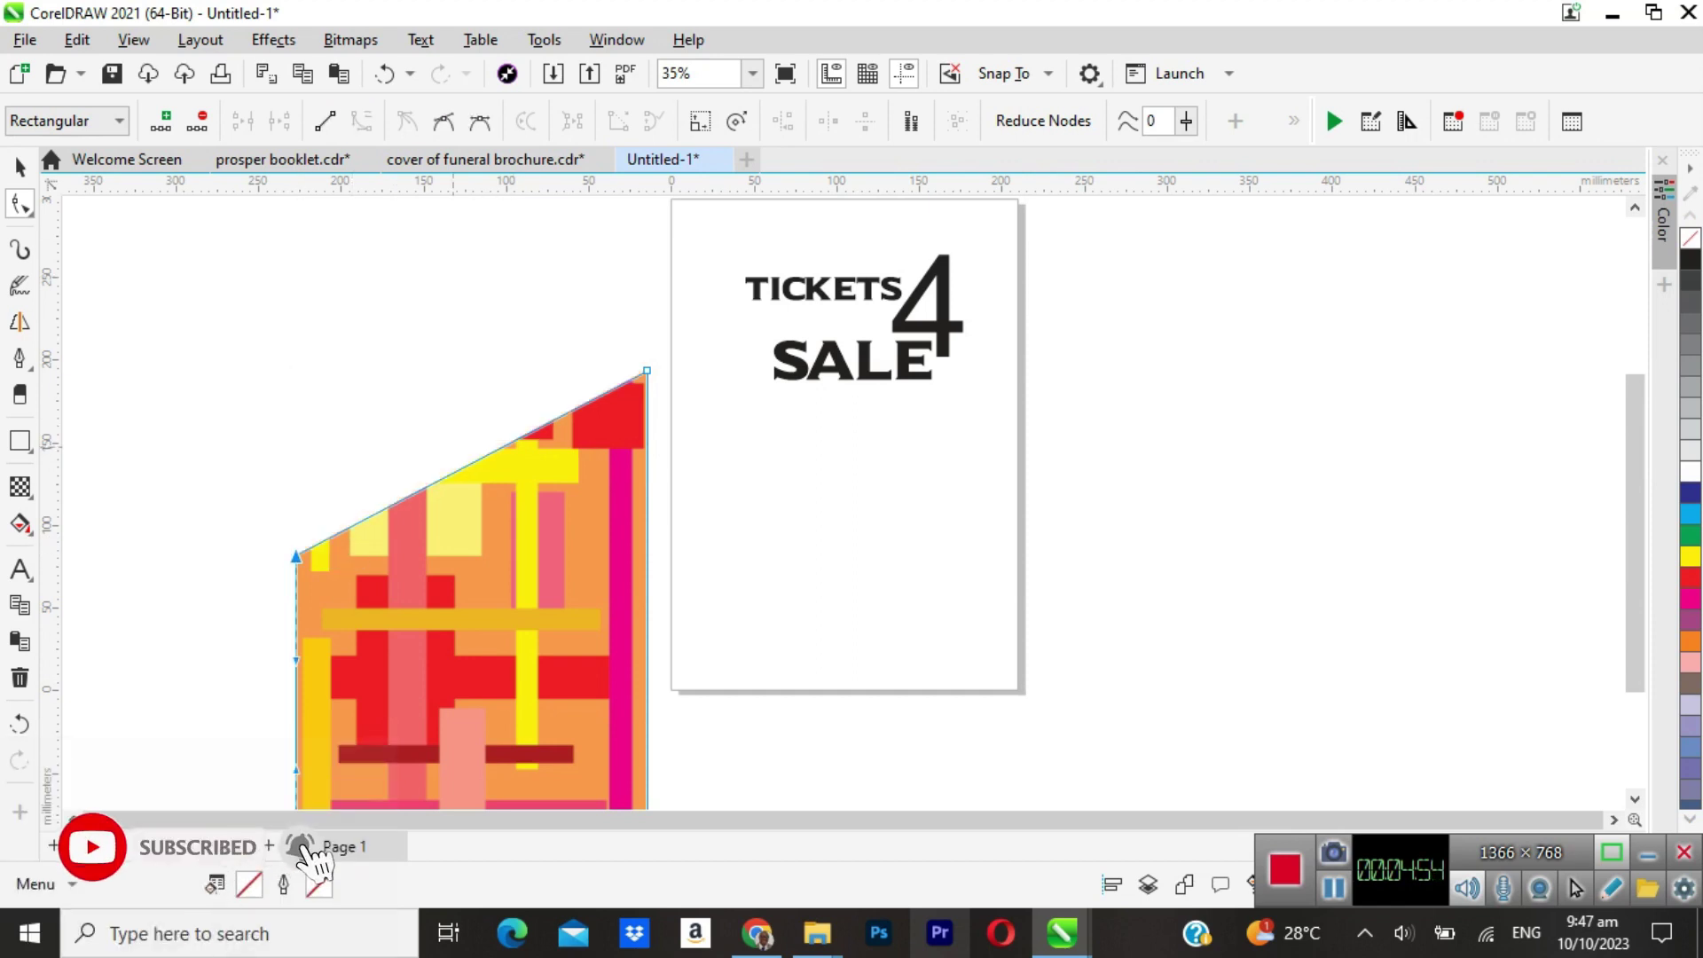
key(Escape)
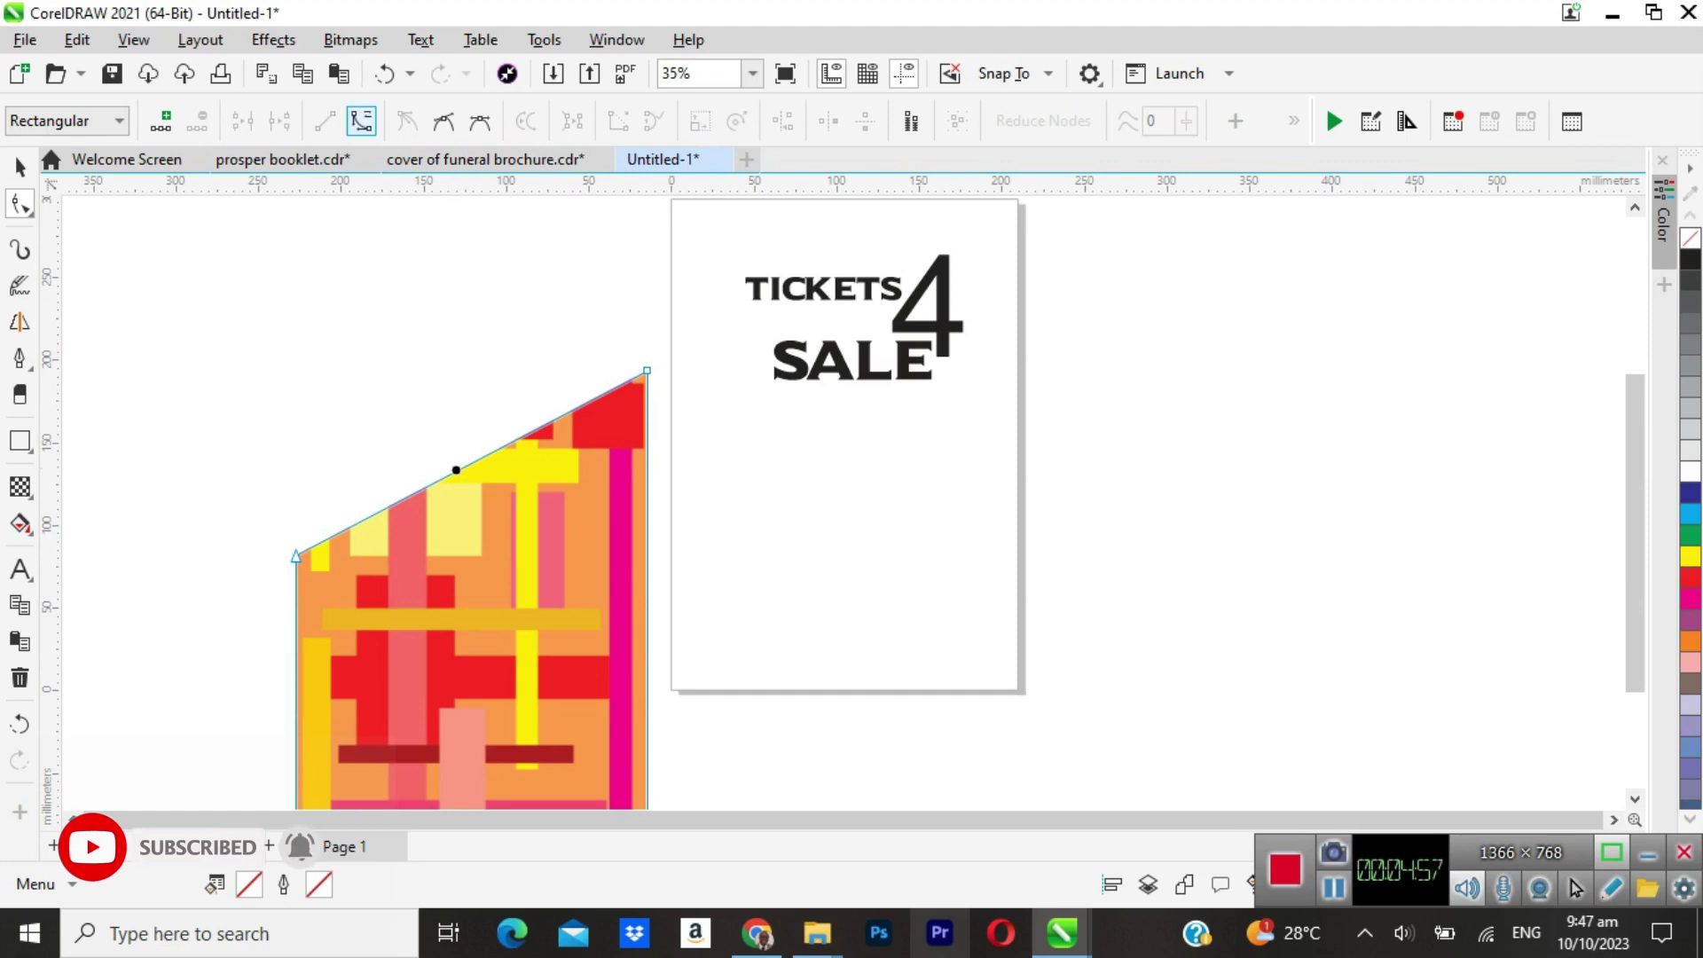
click(361, 121)
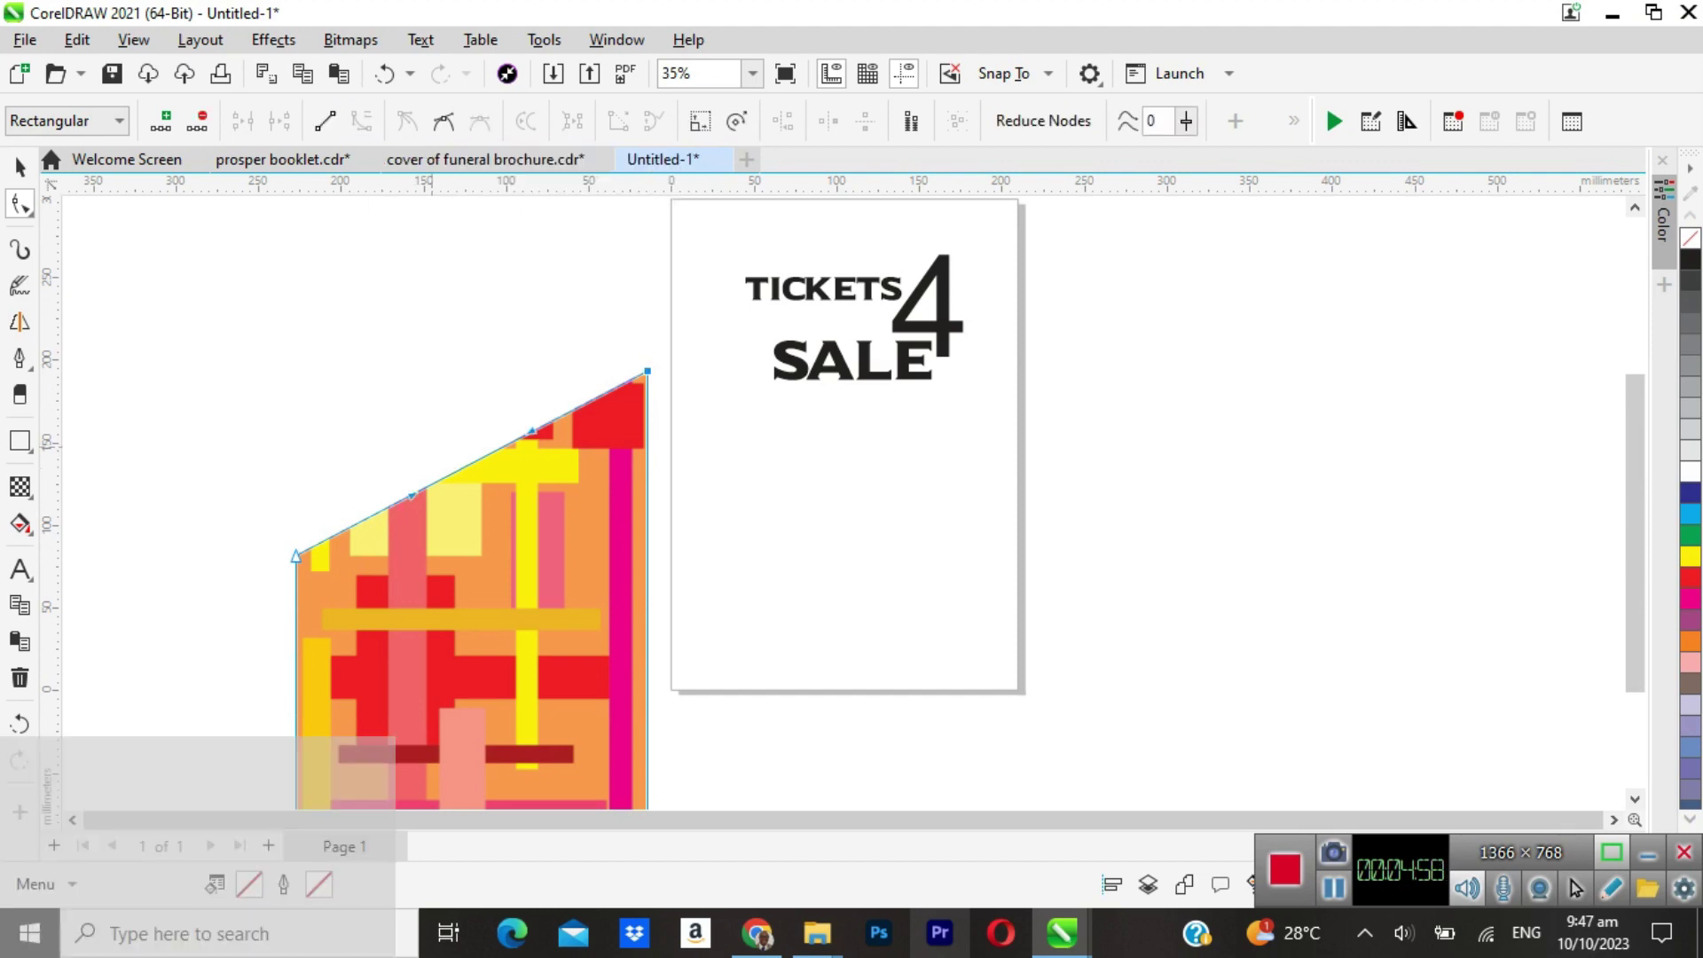
drag(471, 466, 479, 525)
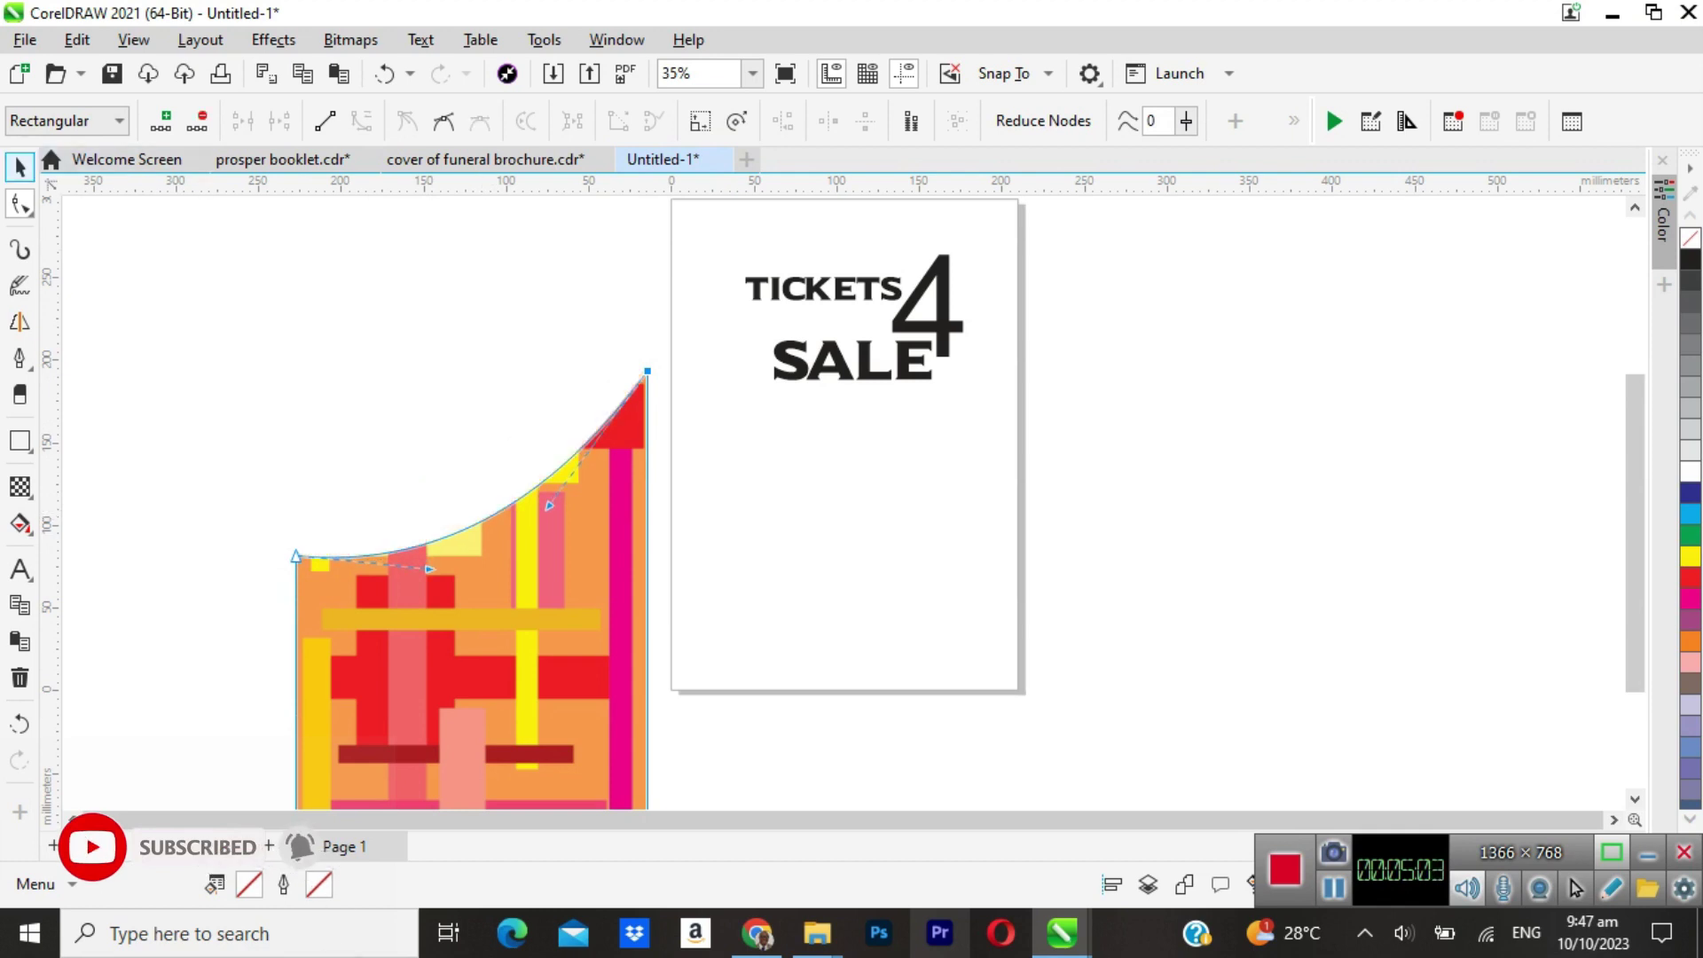
Move the reshaped image back onto the page, aligned with the page's bottom and side edges.
click(19, 167)
click(424, 538)
drag(431, 626, 845, 483)
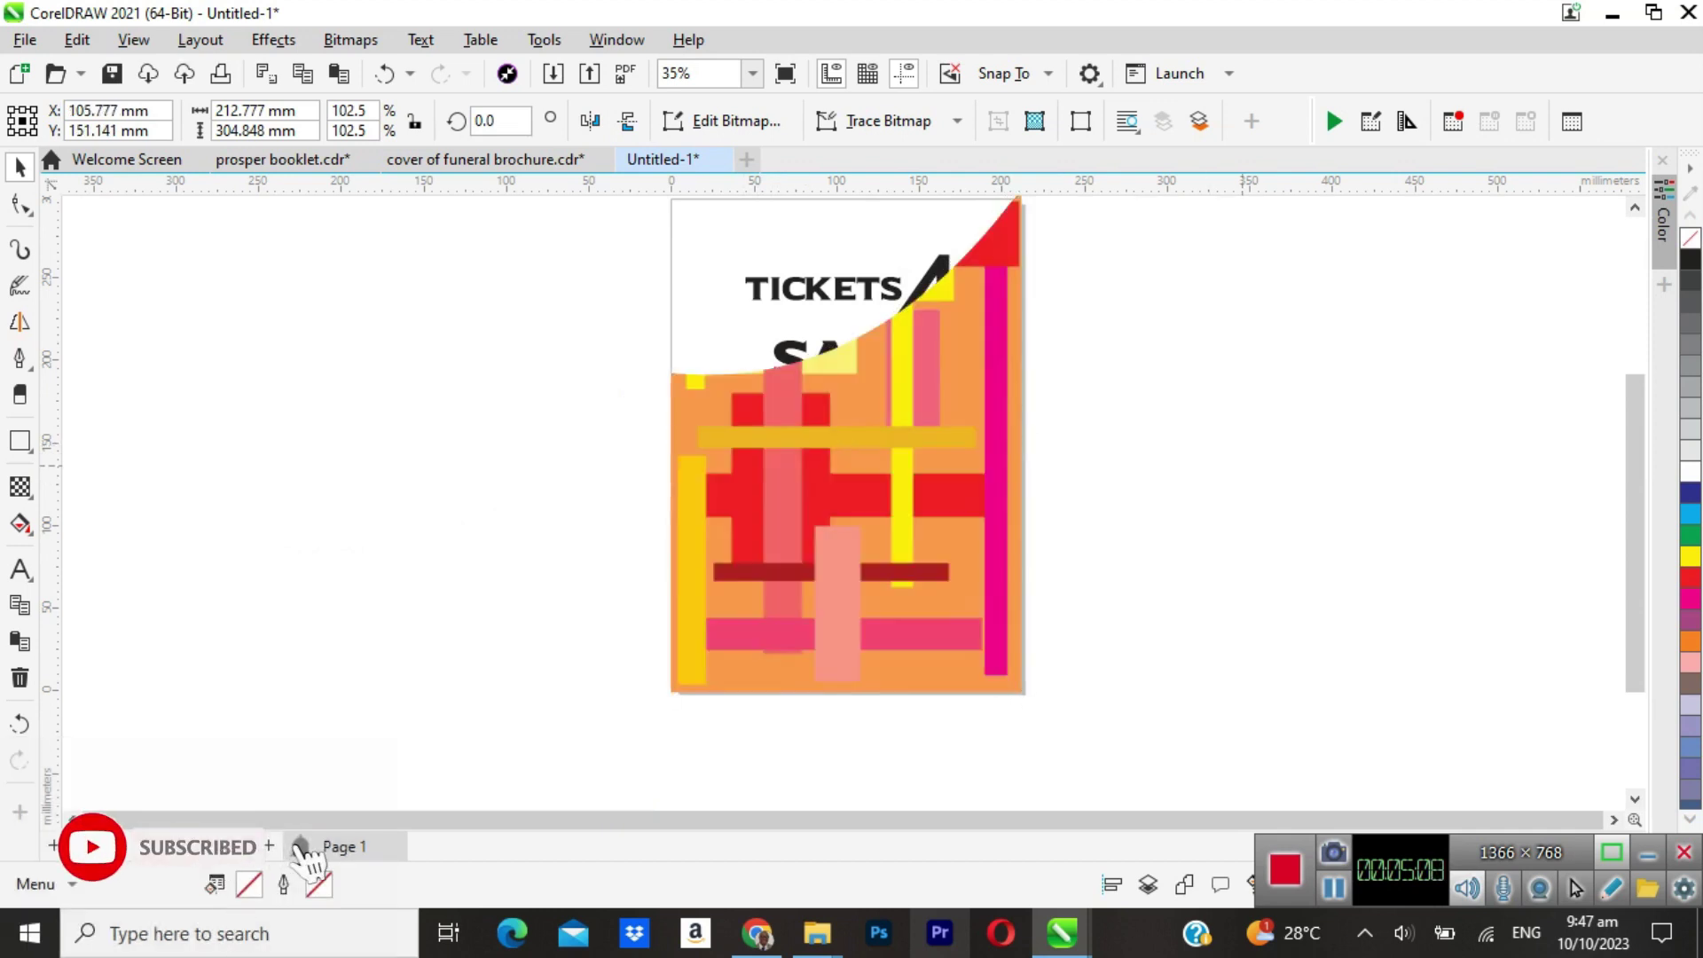
key(Escape)
Reduce the image's height from its top side until the curved edge lies below "SALE".
scroll(847, 497, up, 3)
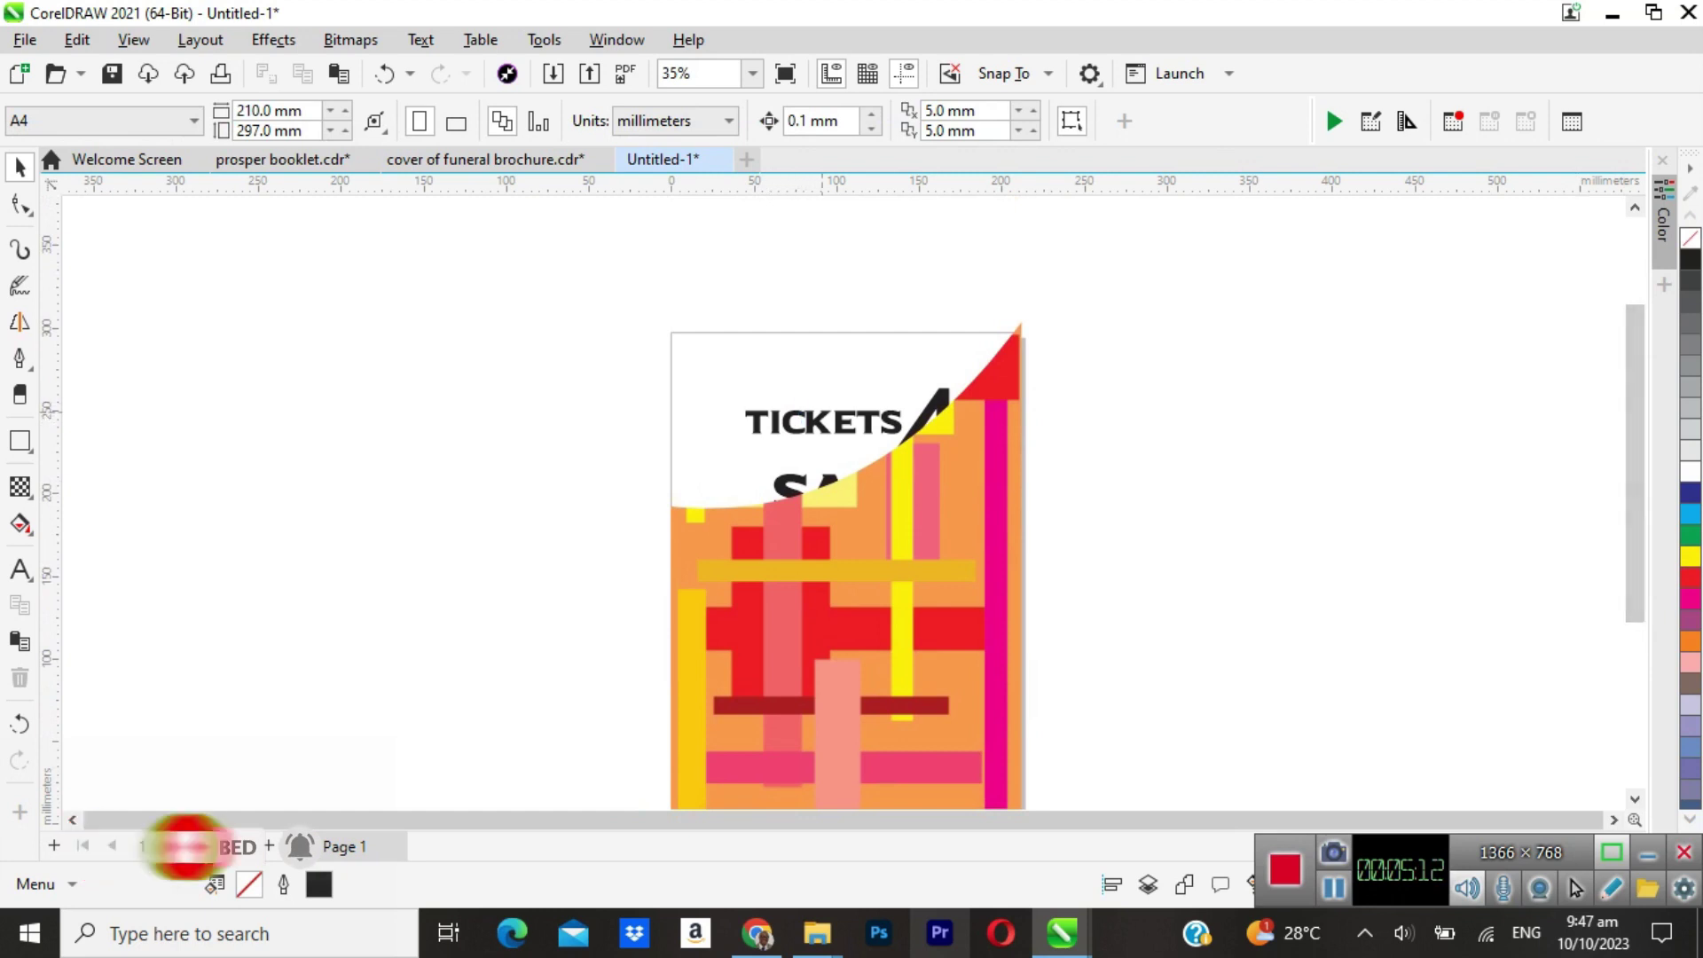
click(801, 410)
drag(846, 314, 901, 493)
key(Escape)
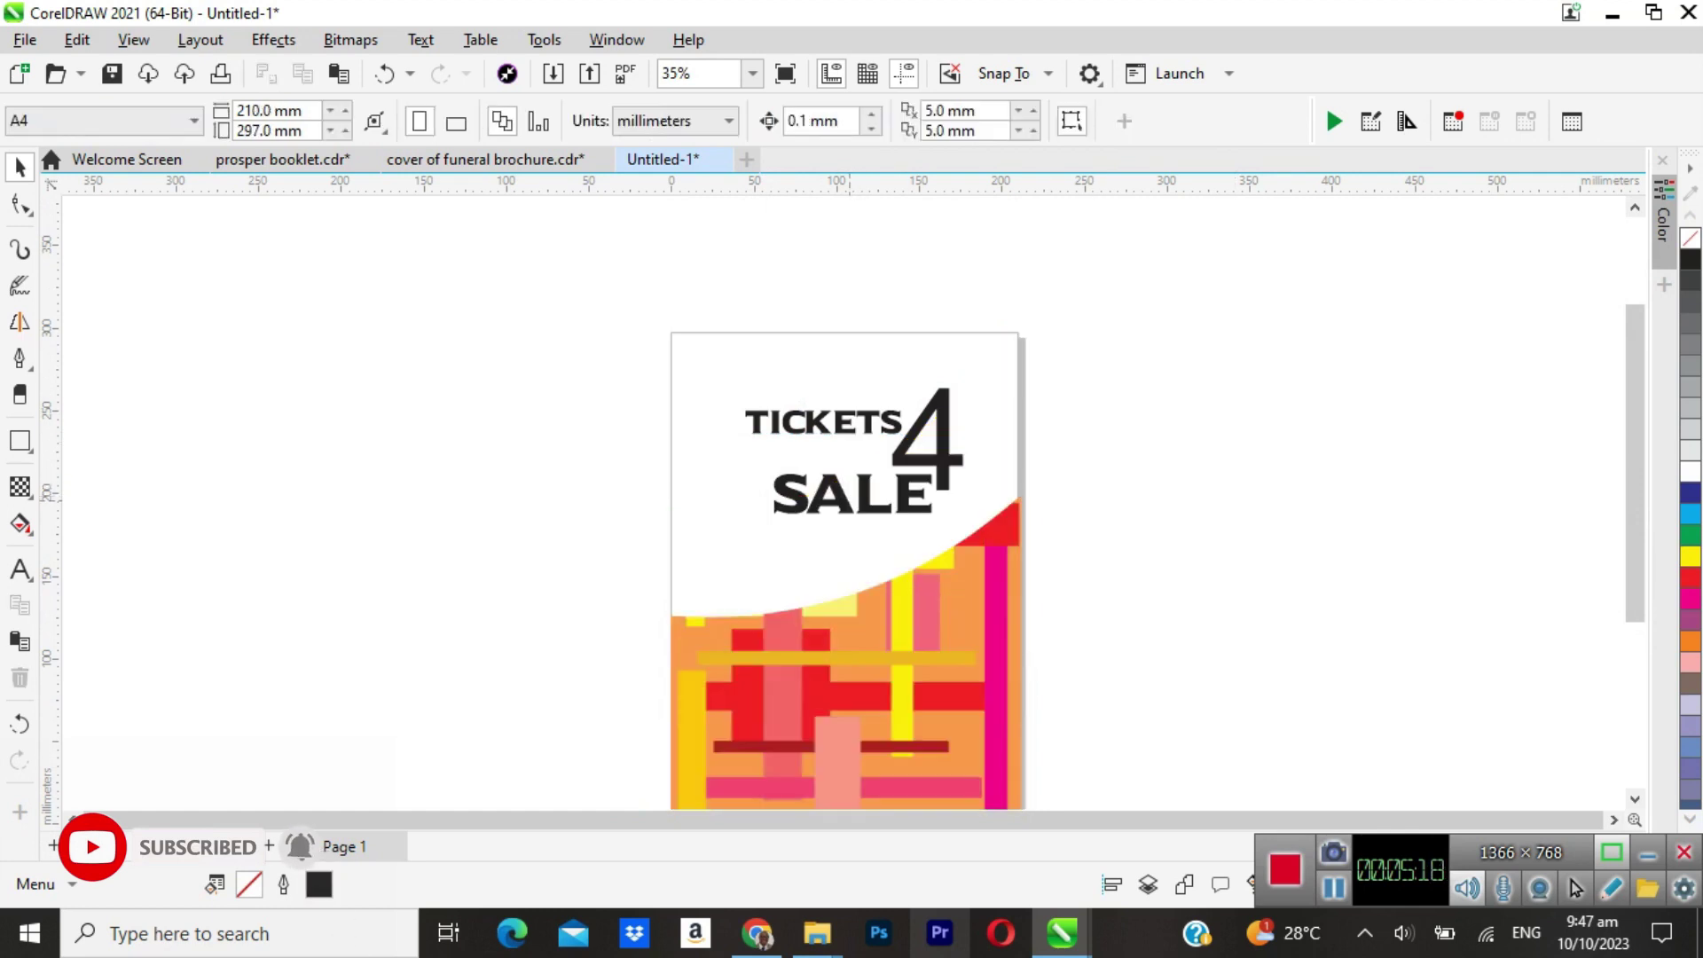
Colour the word "SALE" red and the "4" orange.
click(869, 507)
key(Escape)
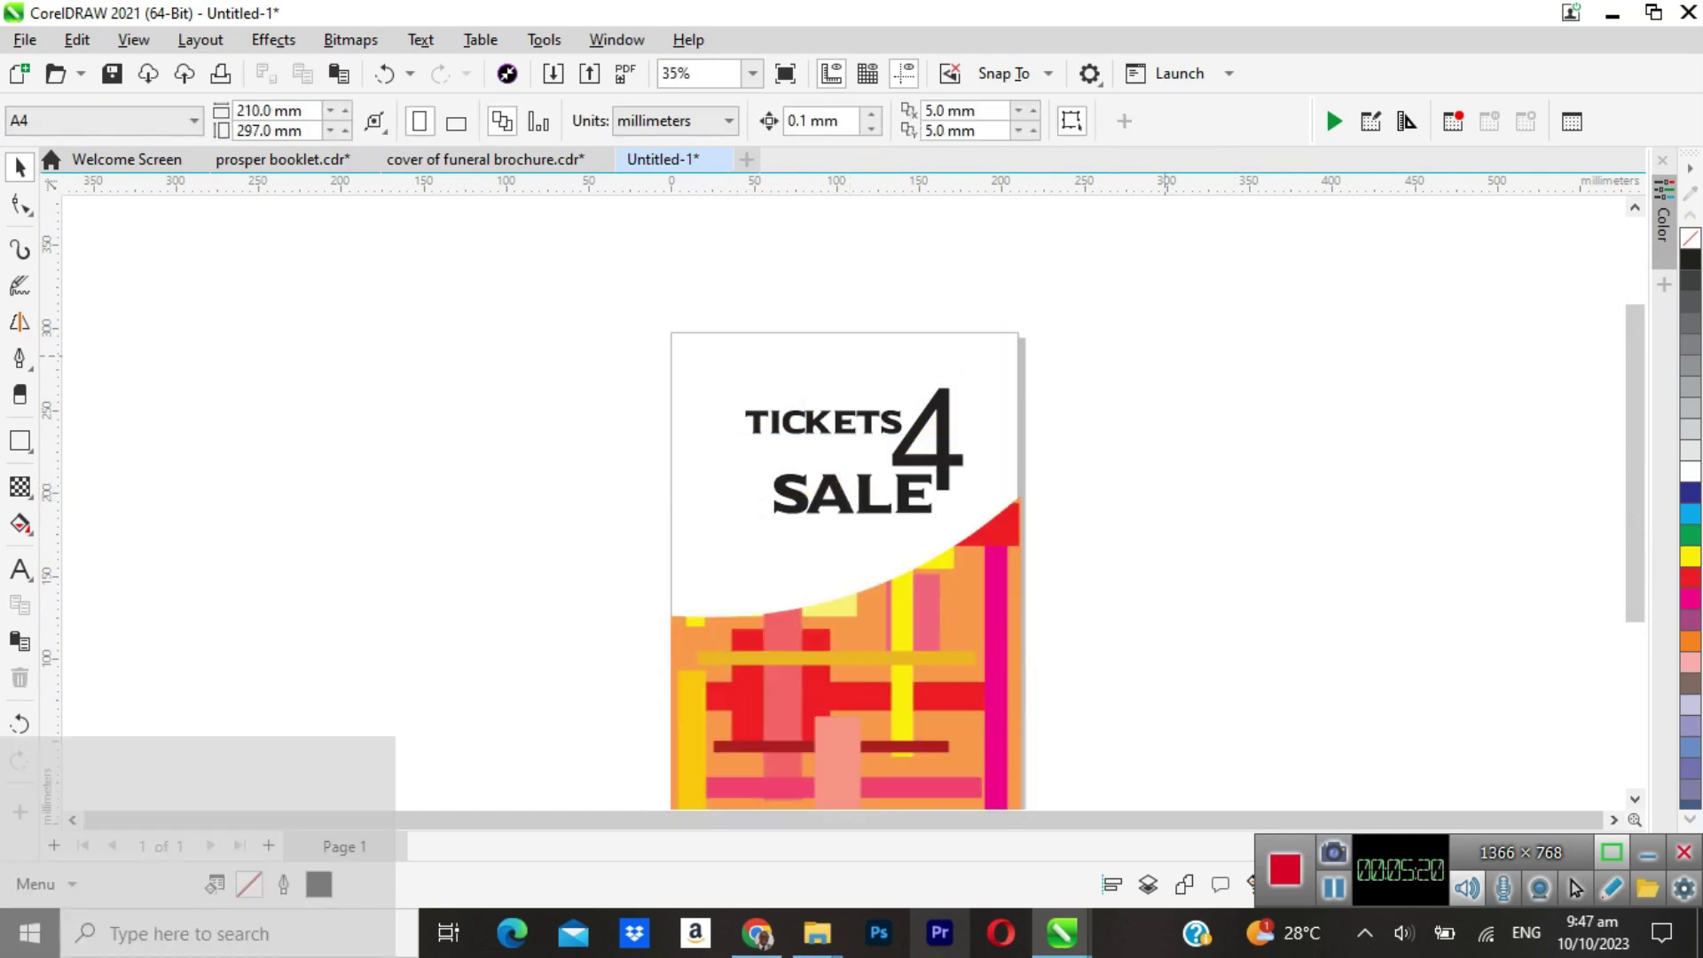
scroll(848, 497, down, 3)
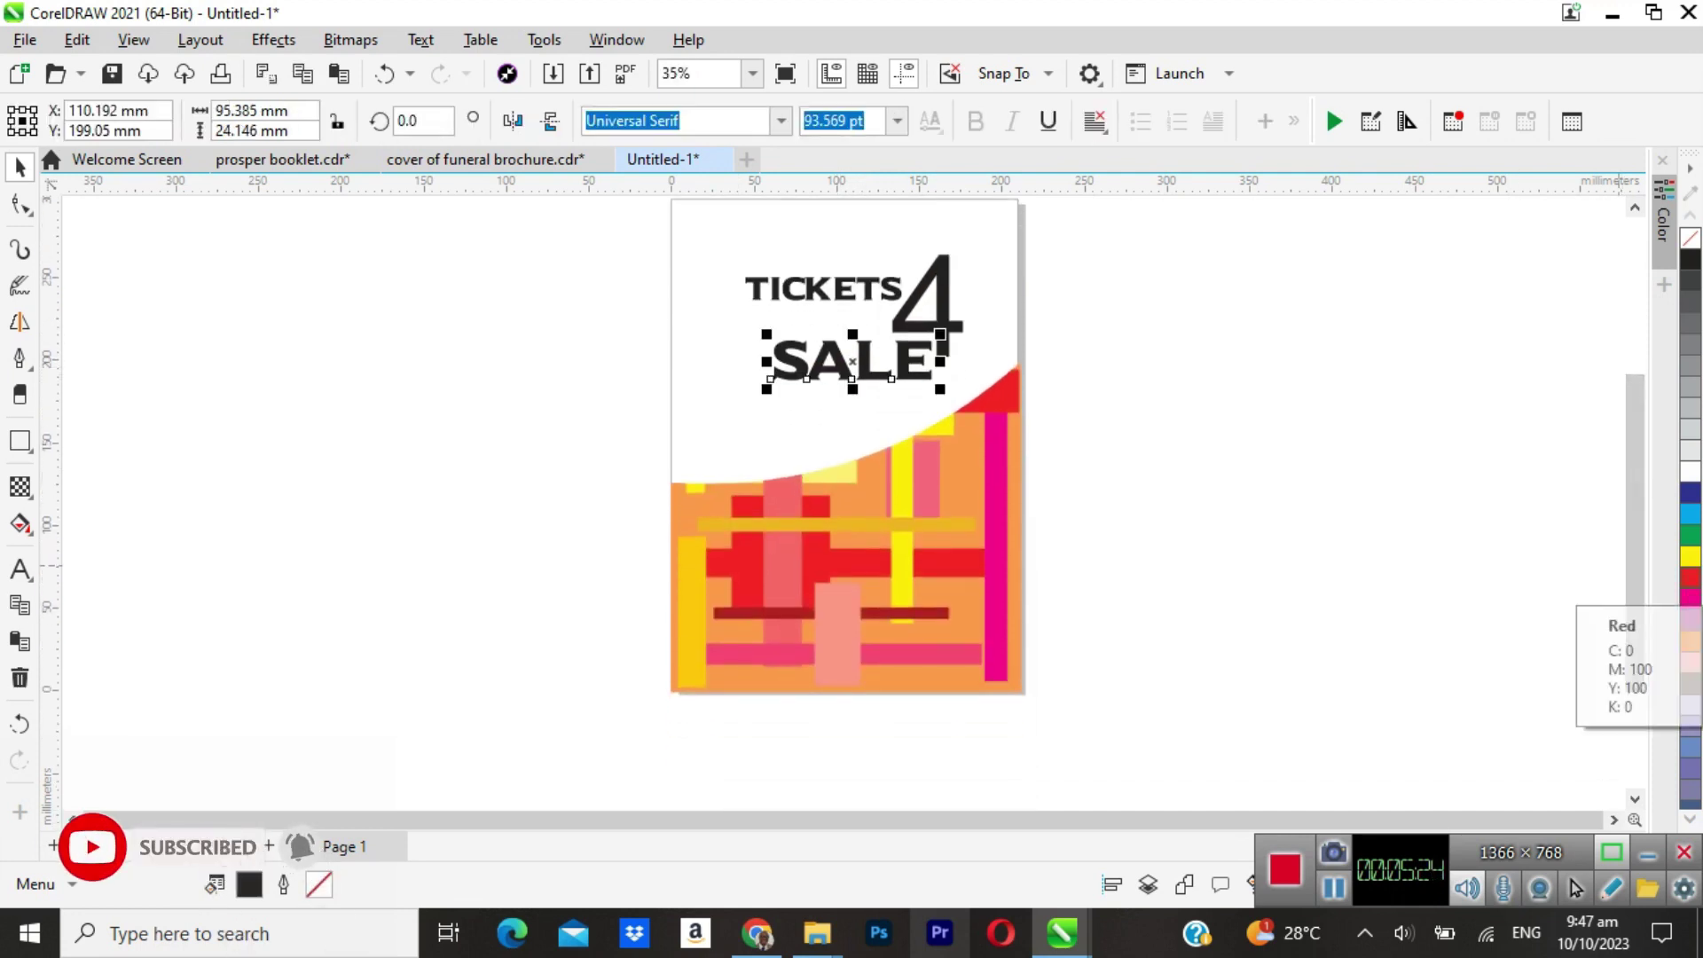
click(1691, 576)
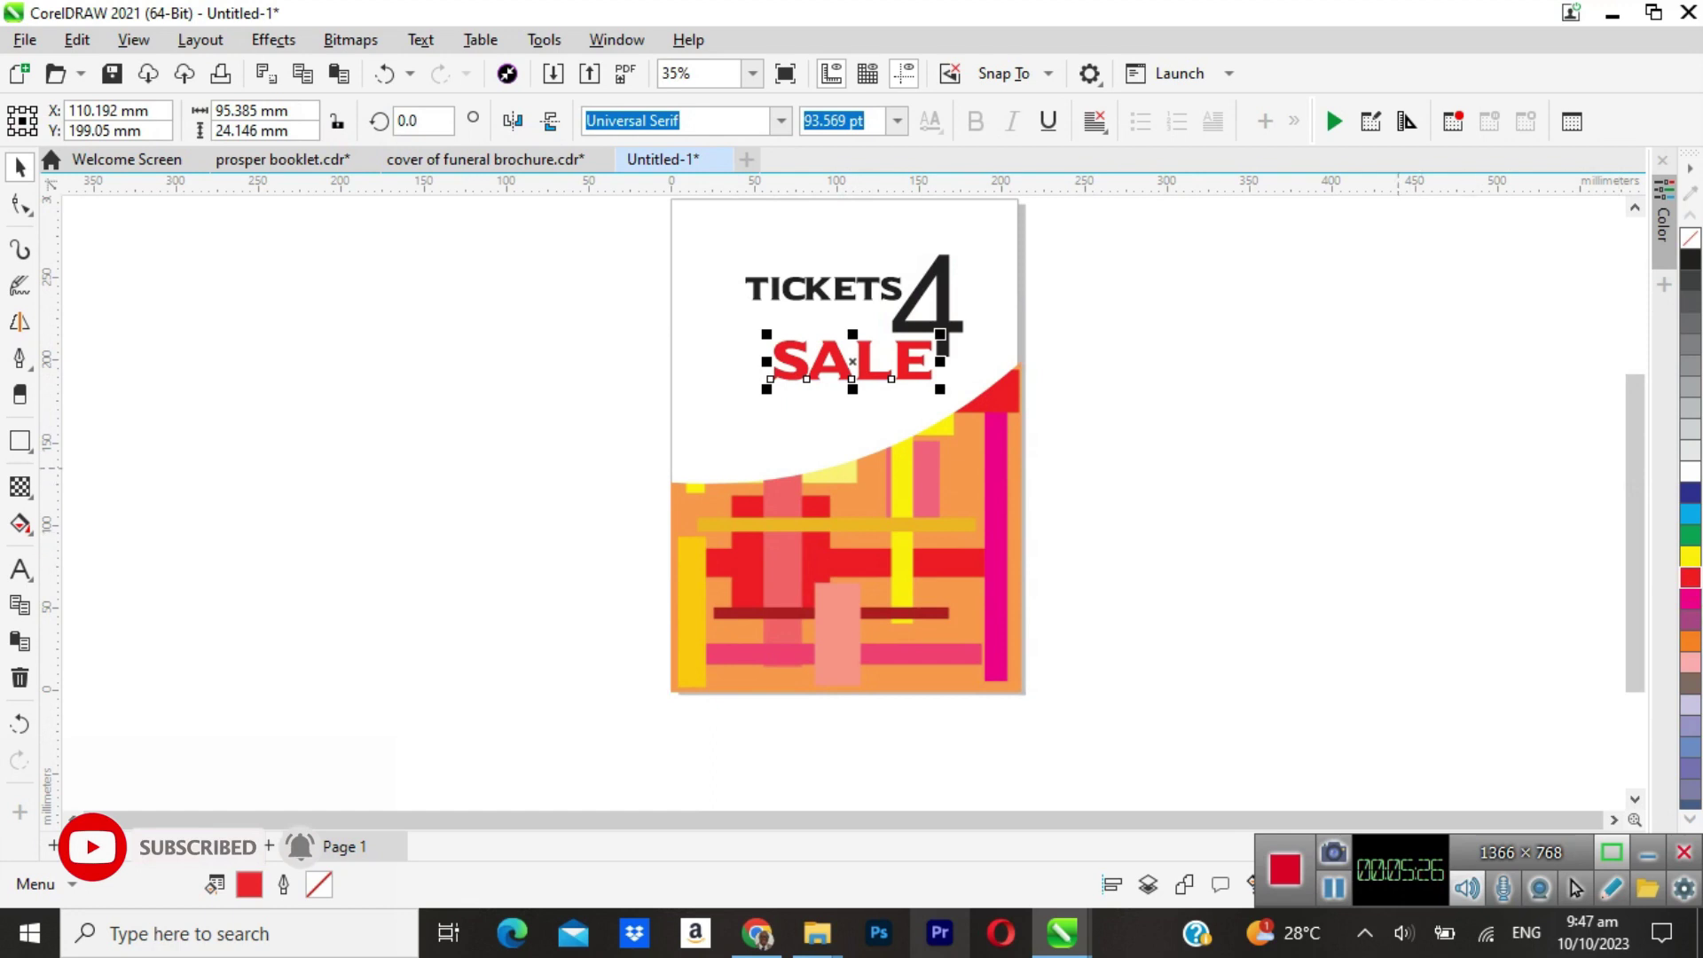
click(1398, 468)
click(943, 326)
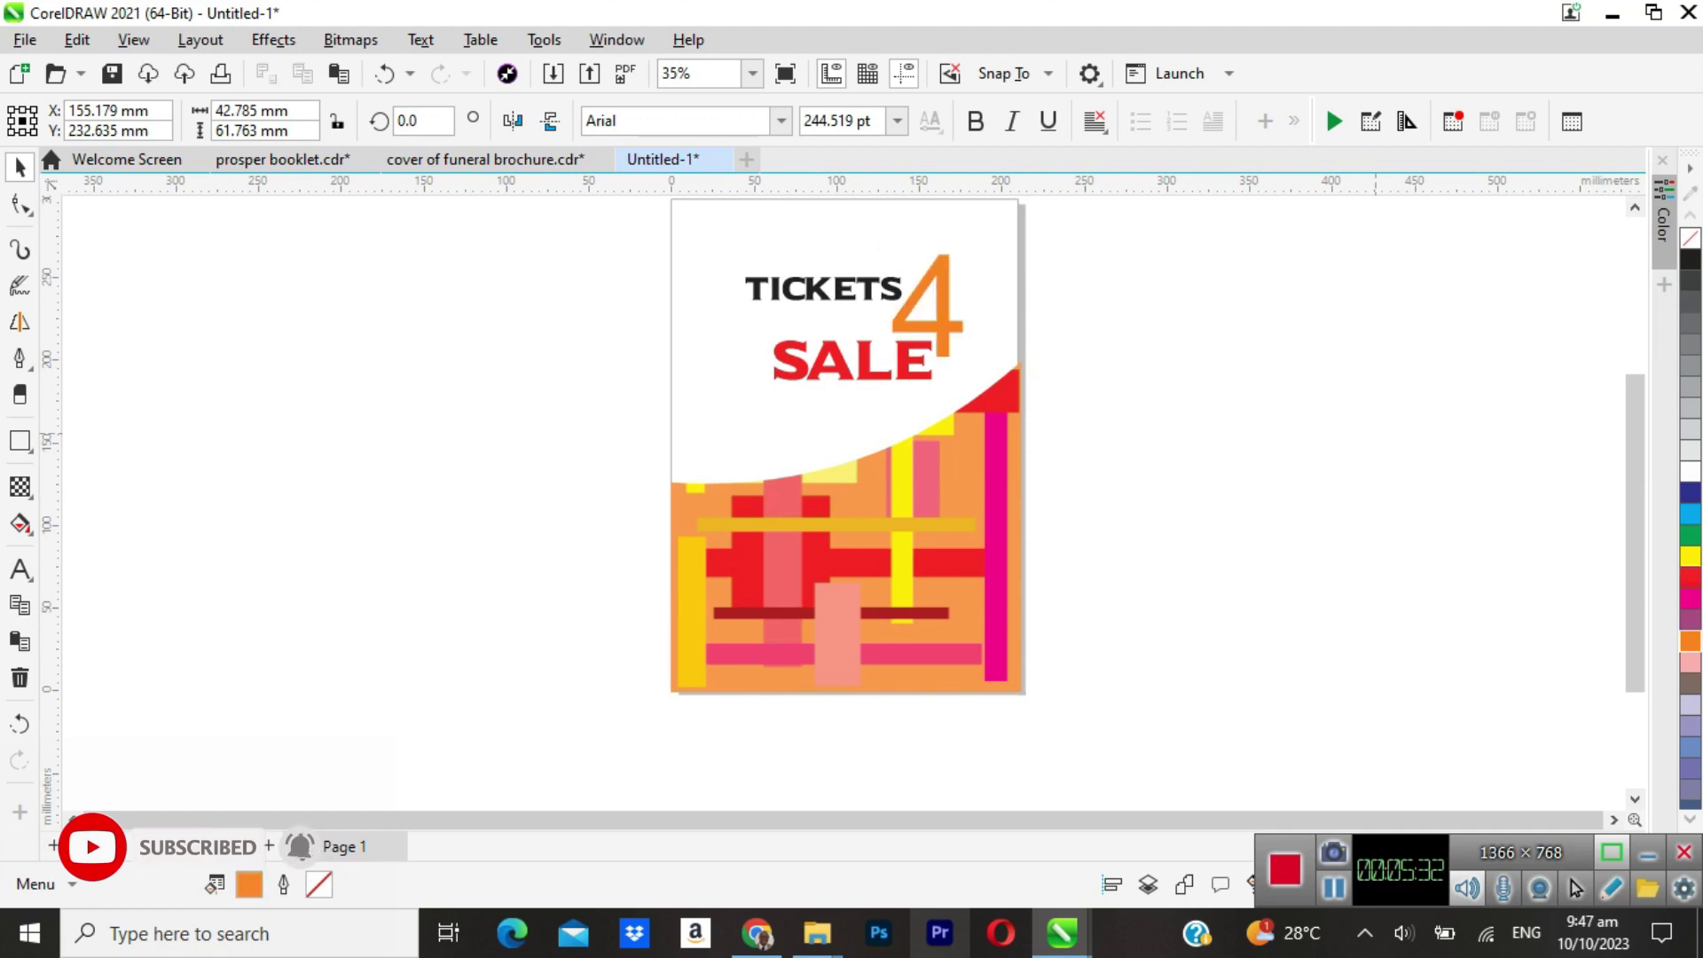
key(Escape)
Move "TICKETS" down and slightly right so it sits directly above "SALE", and place it behind the "4".
drag(871, 293, 841, 318)
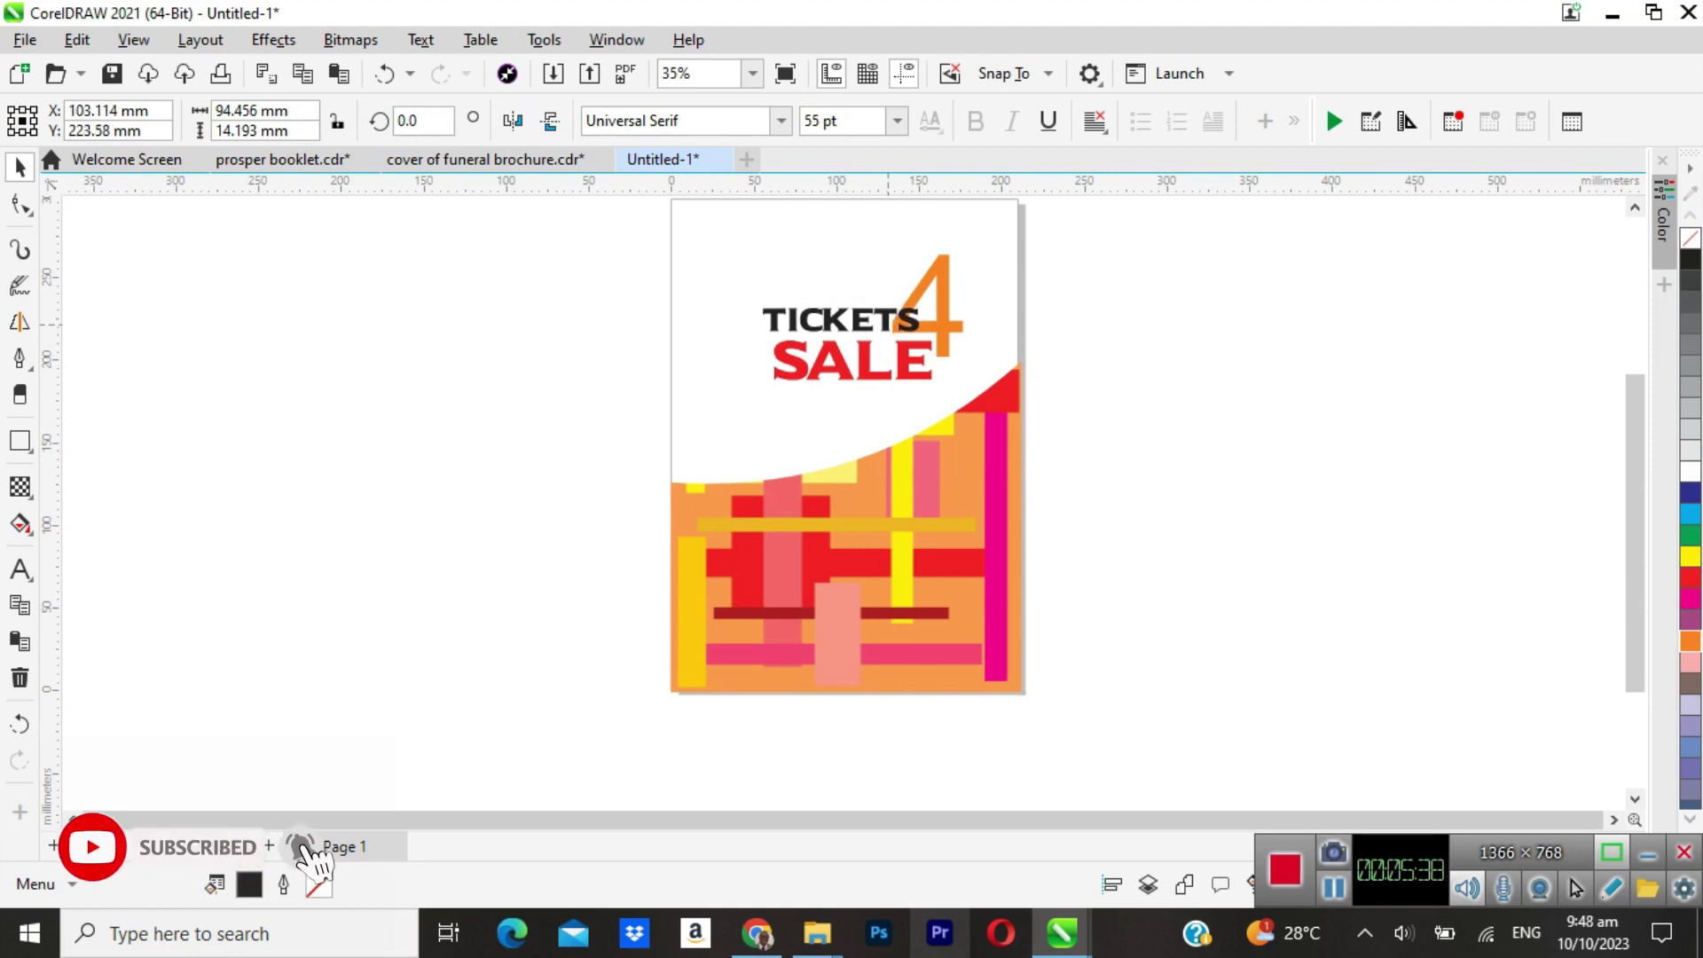
drag(888, 324, 888, 325)
click(540, 462)
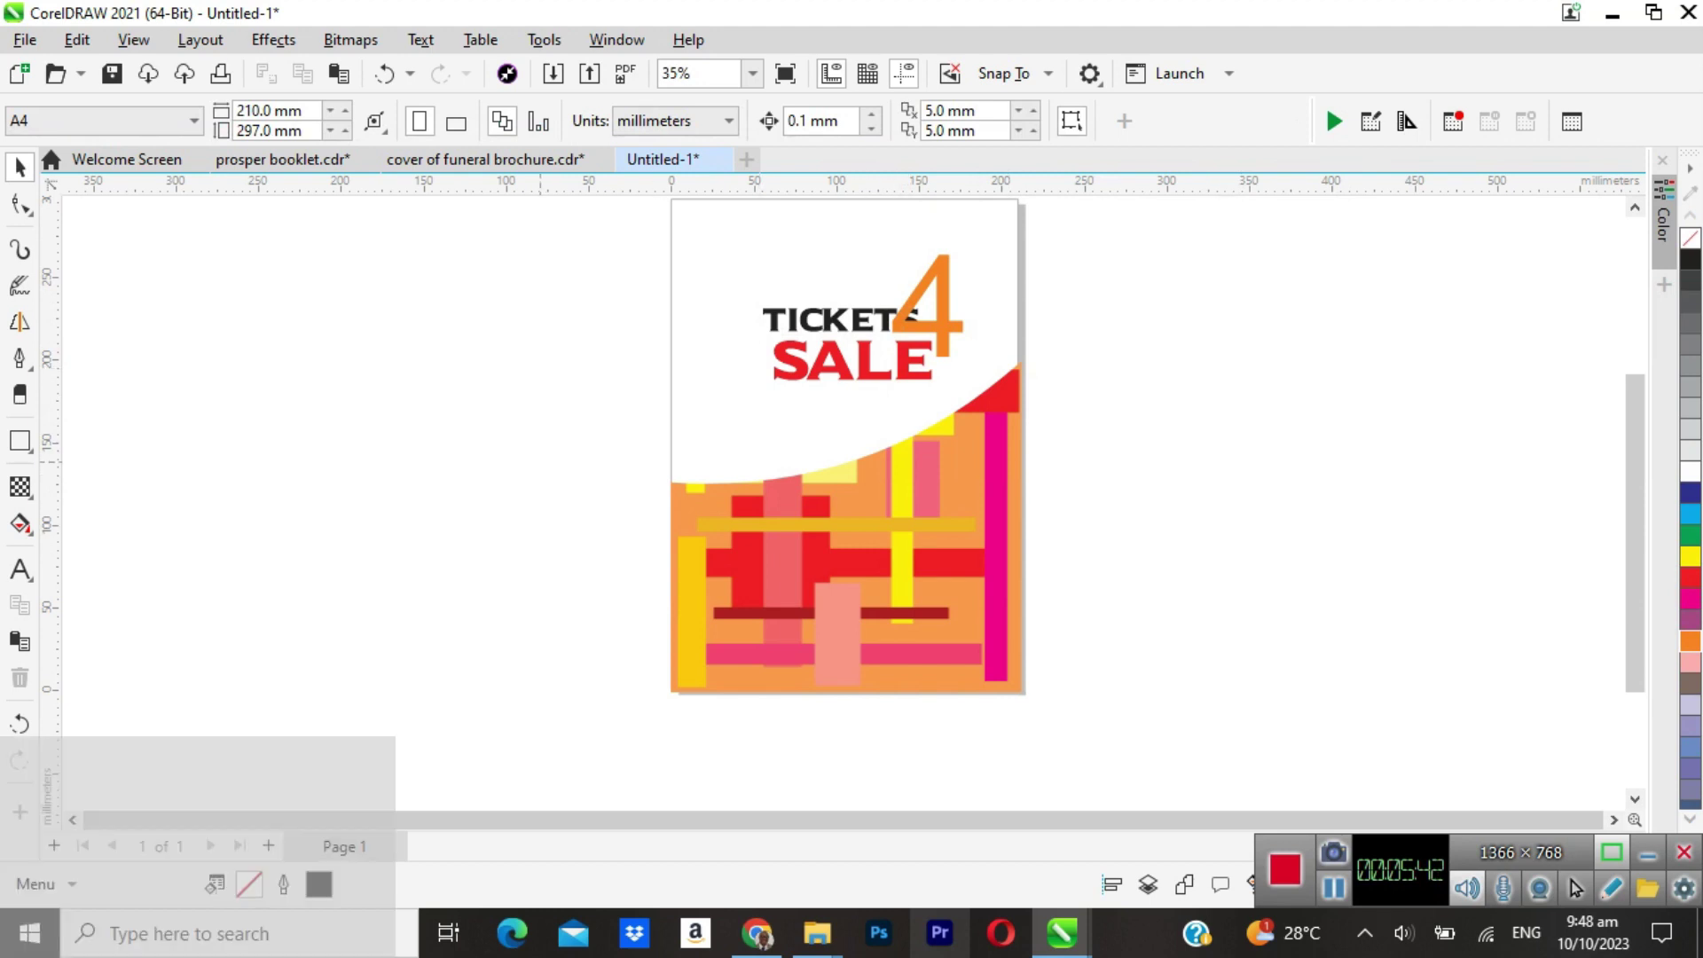
Draw a rectangle about 213 by 201 mm covering the image from its highest point down to the page's bottom edge.
click(751, 532)
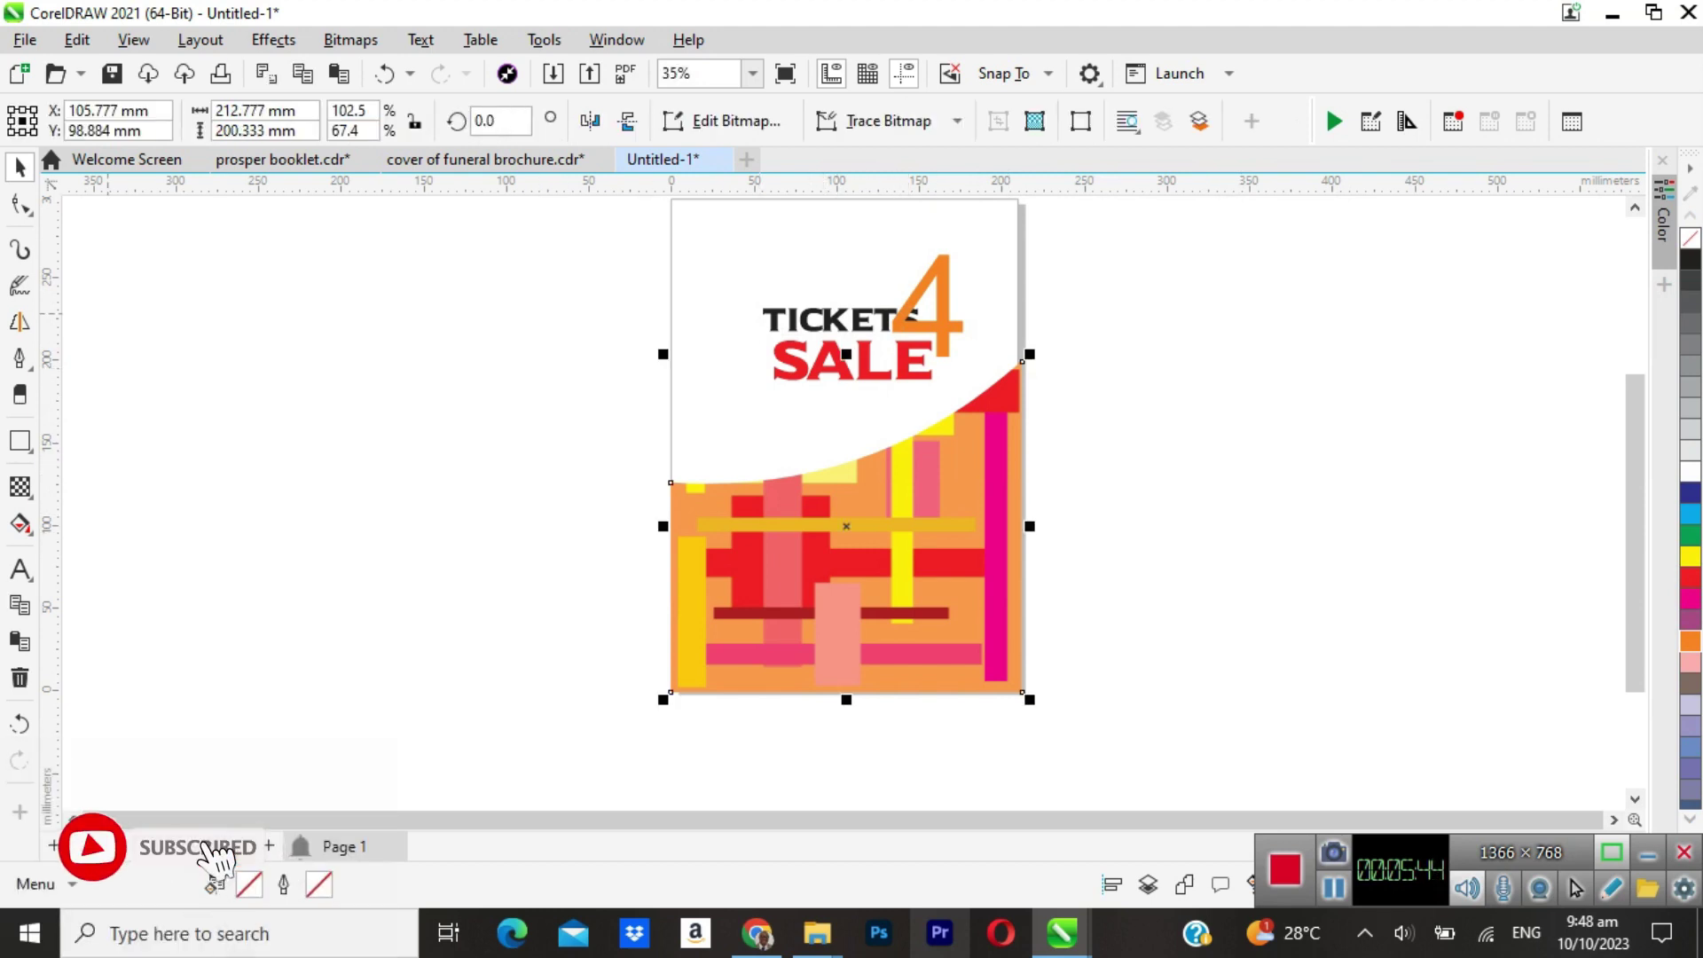
key(F6)
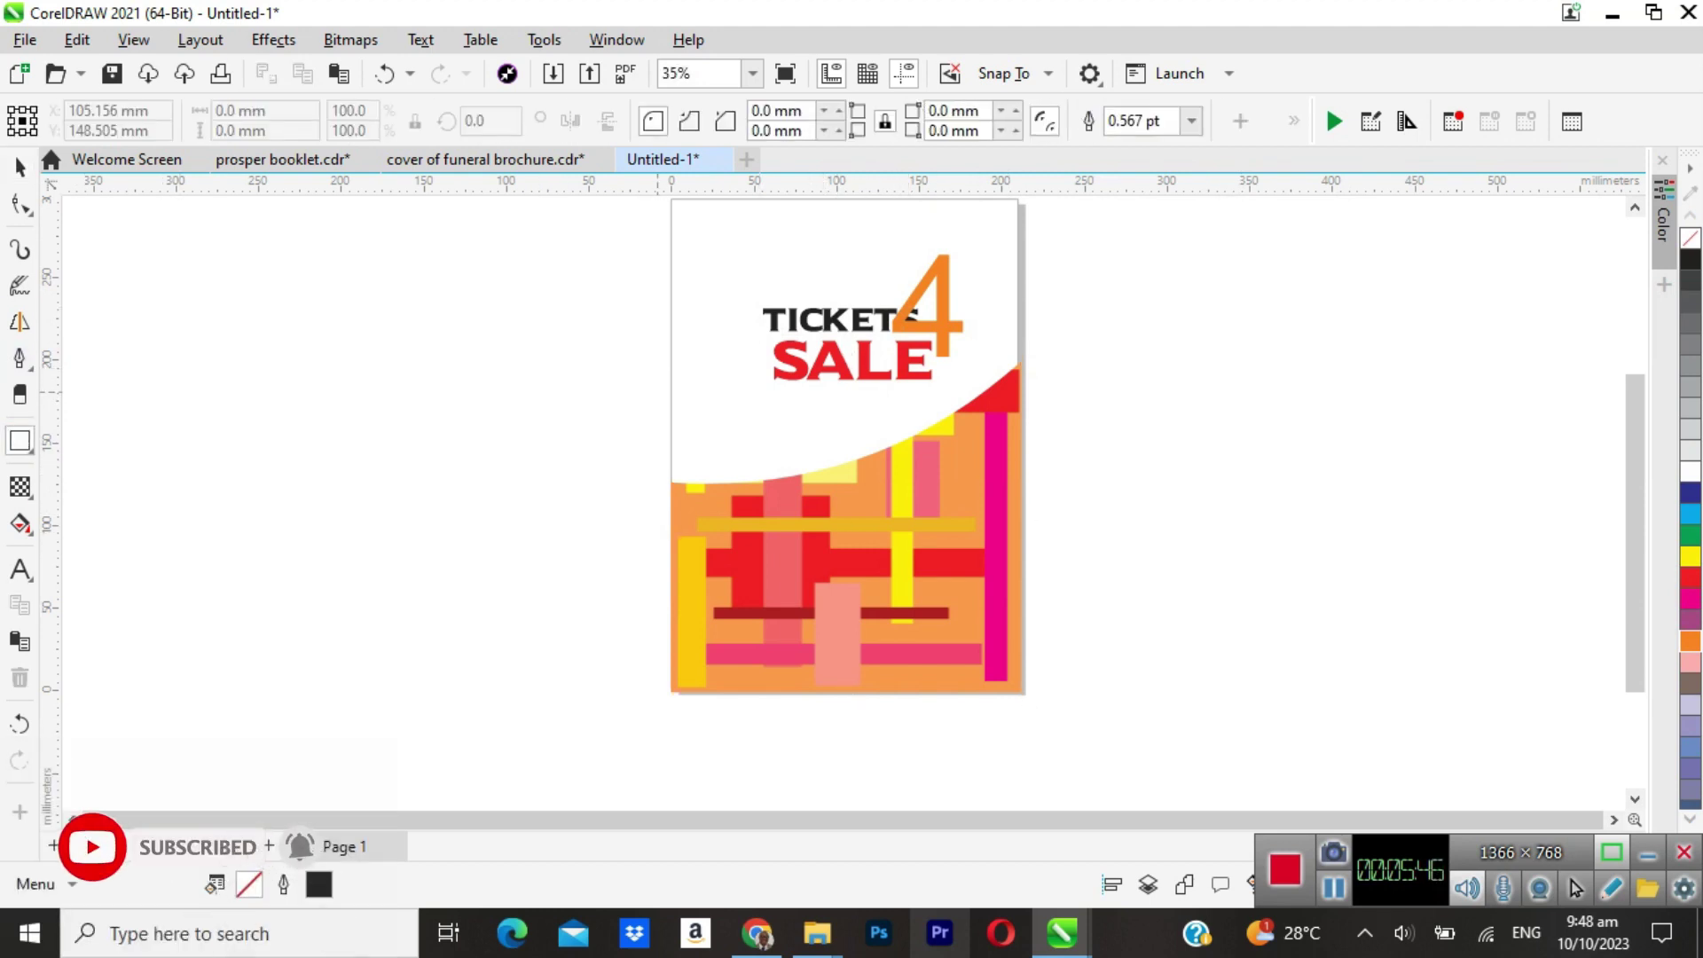
mouse_move(670, 359)
mouse_down()
mouse_move(922, 394)
mouse_move(1009, 484)
mouse_move(1001, 584)
mouse_move(1022, 691)
mouse_up()
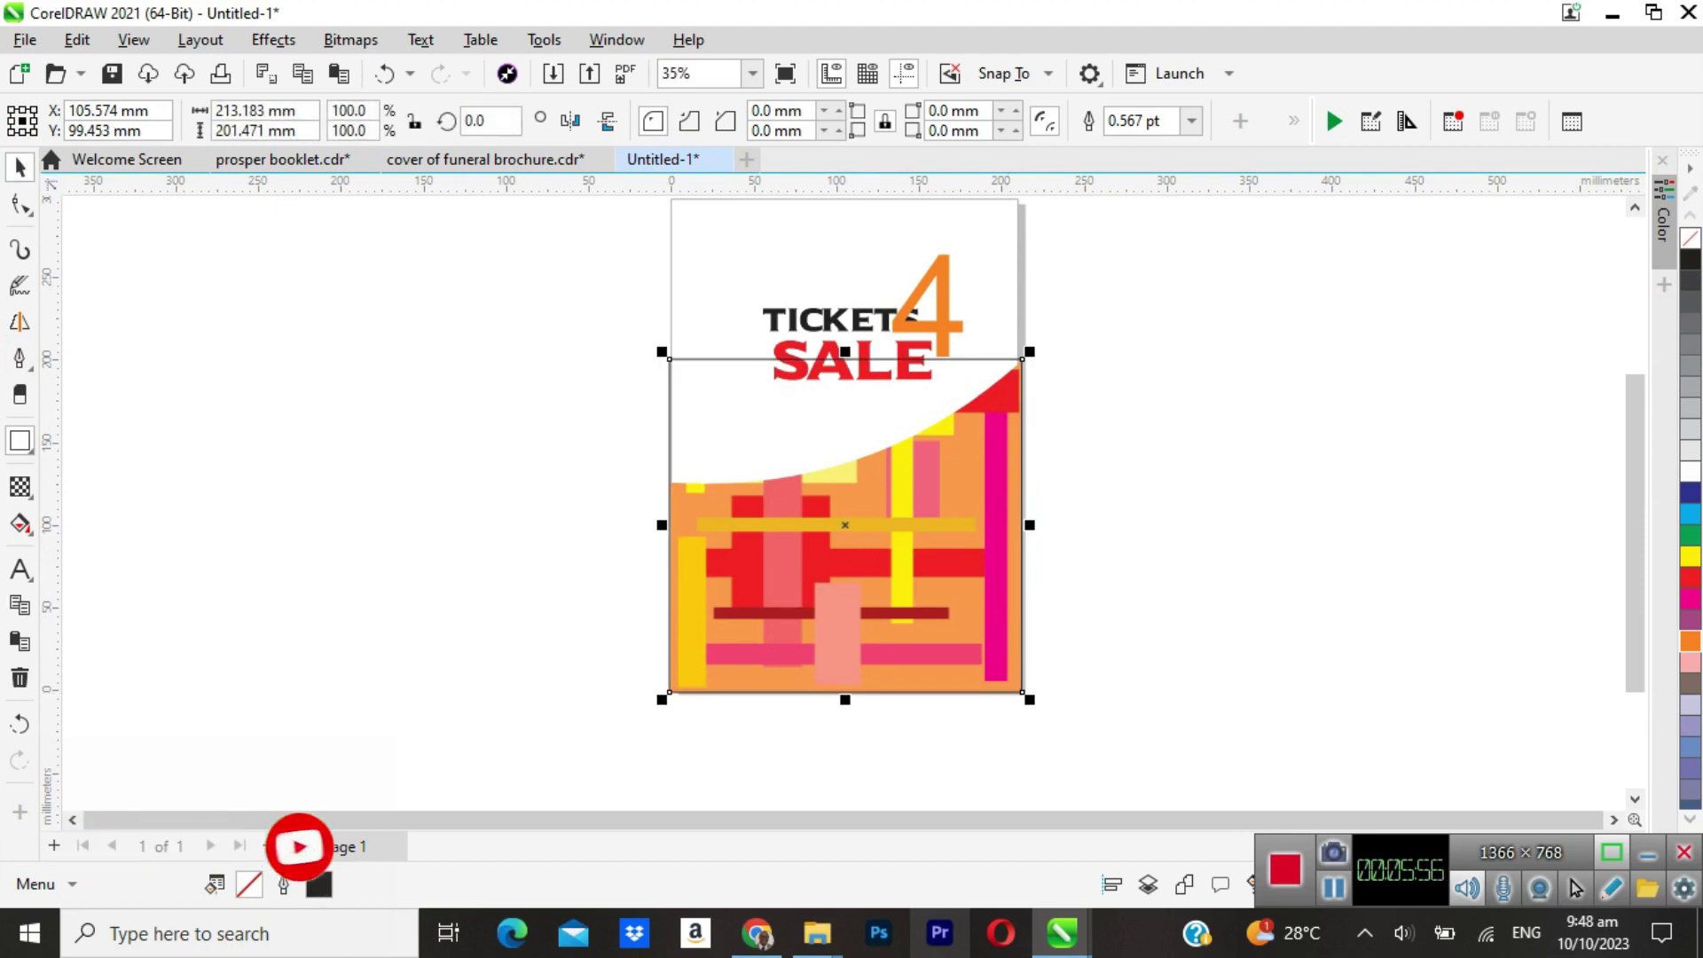
click(19, 204)
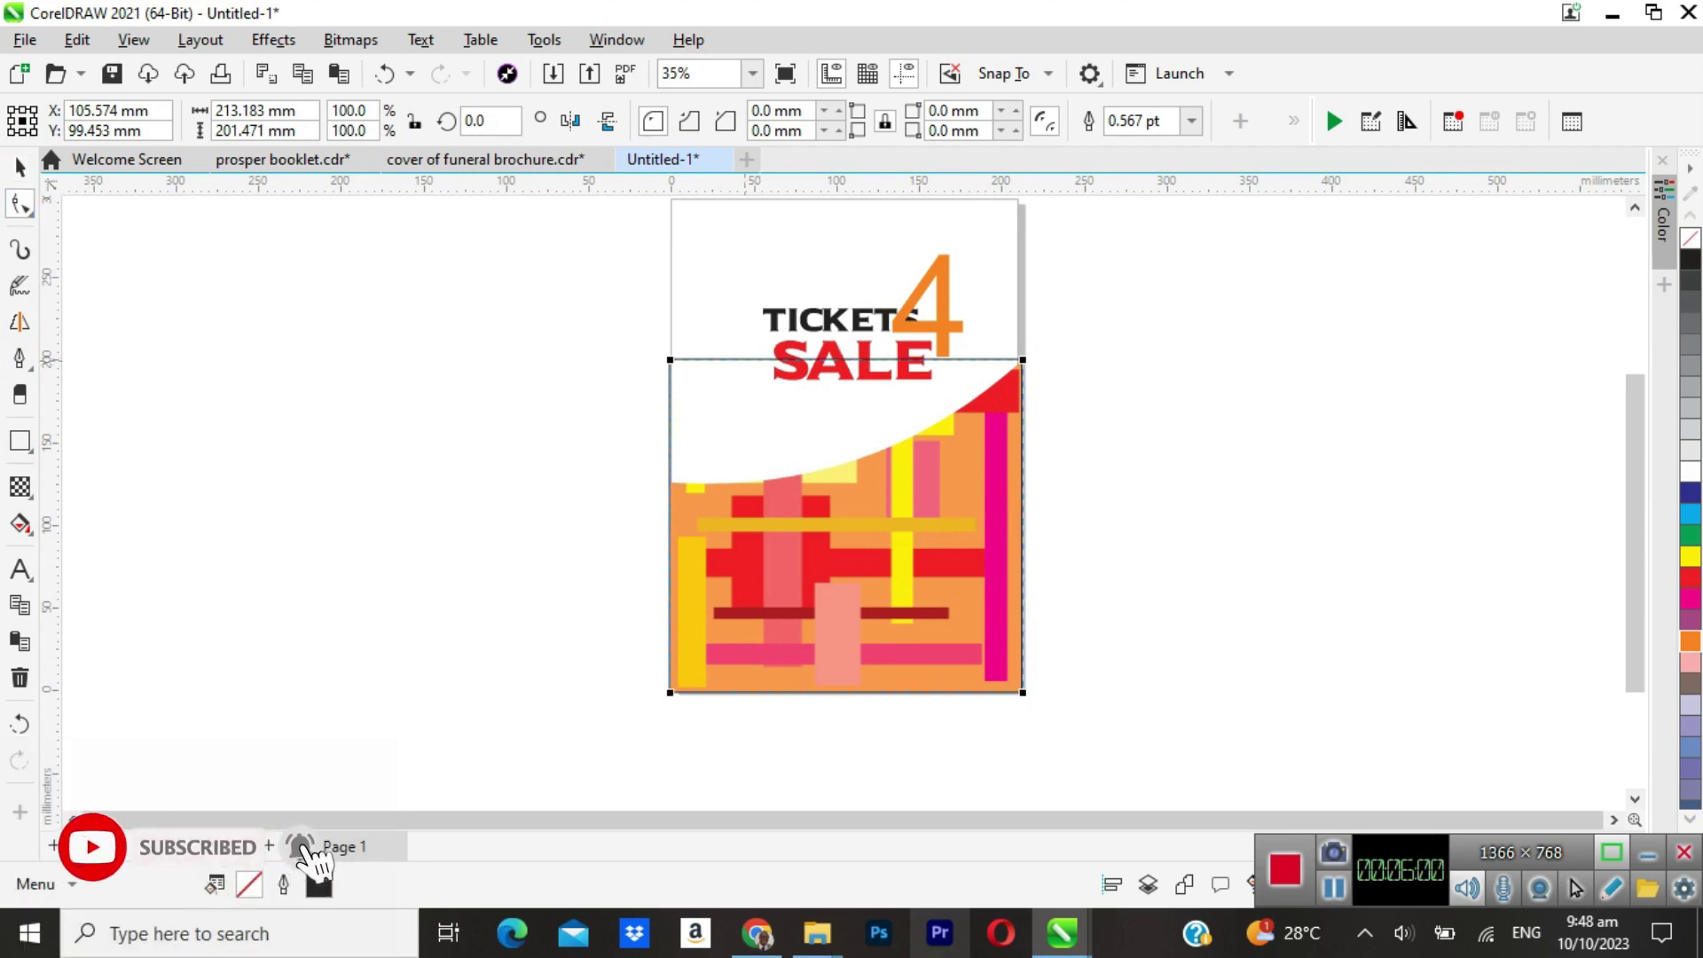
mouse_move(670, 360)
mouse_down()
mouse_move(669, 388)
mouse_move(670, 359)
mouse_up()
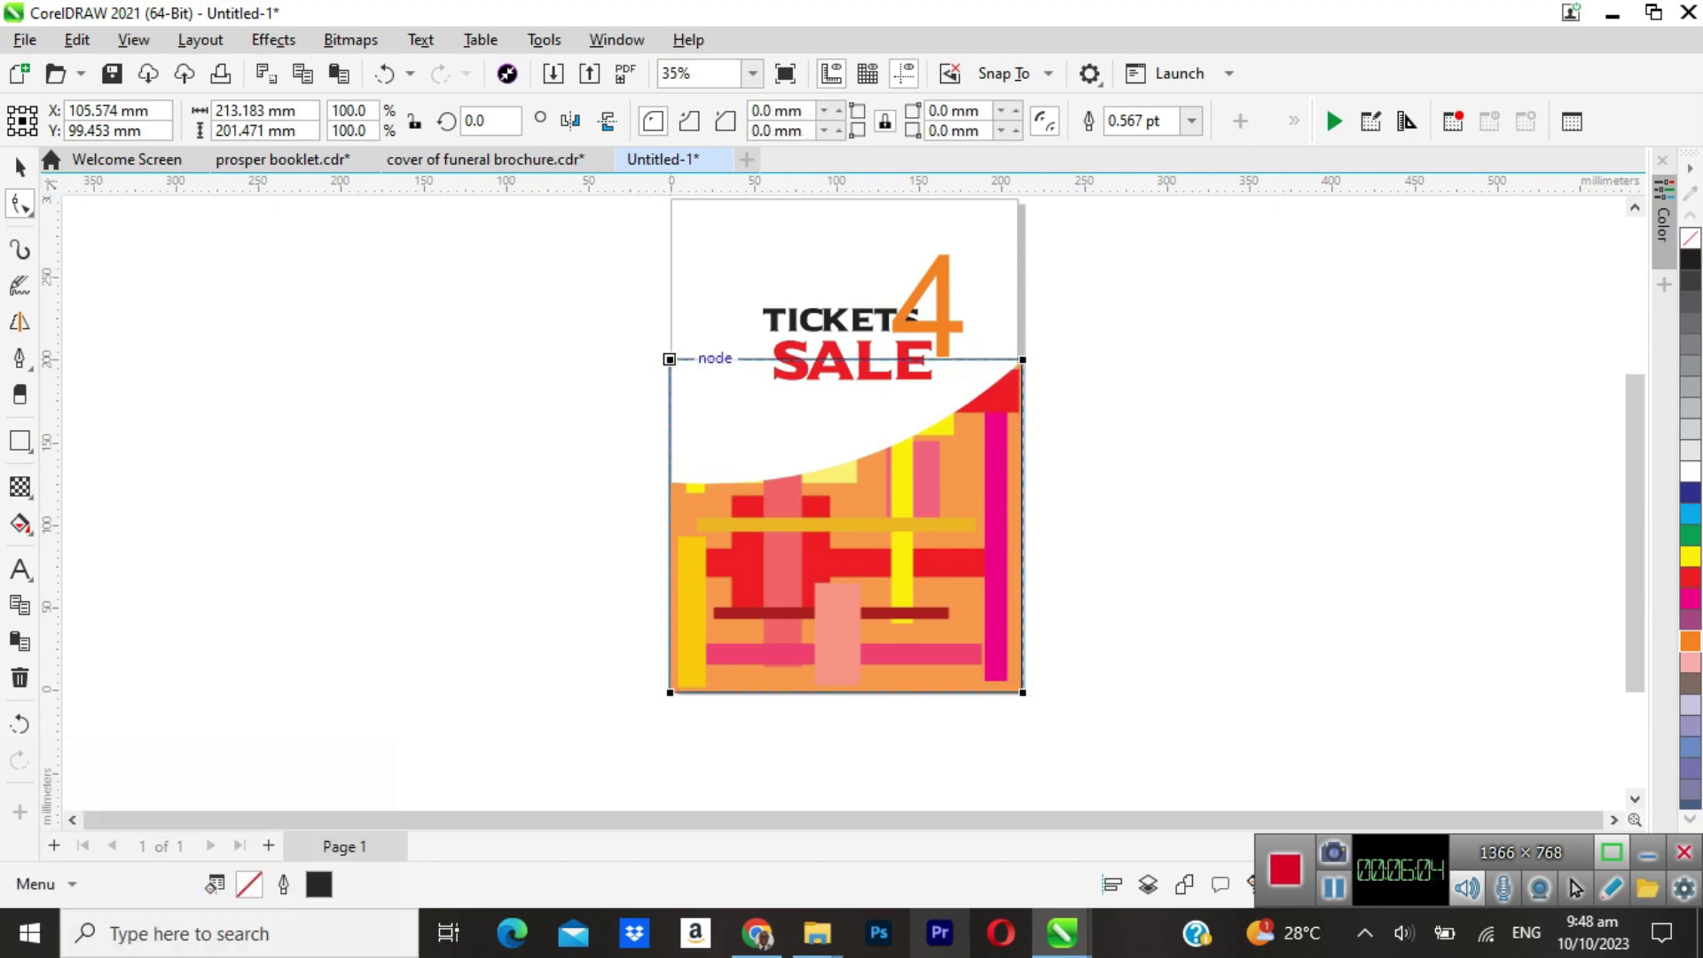
key(space)
key(Escape)
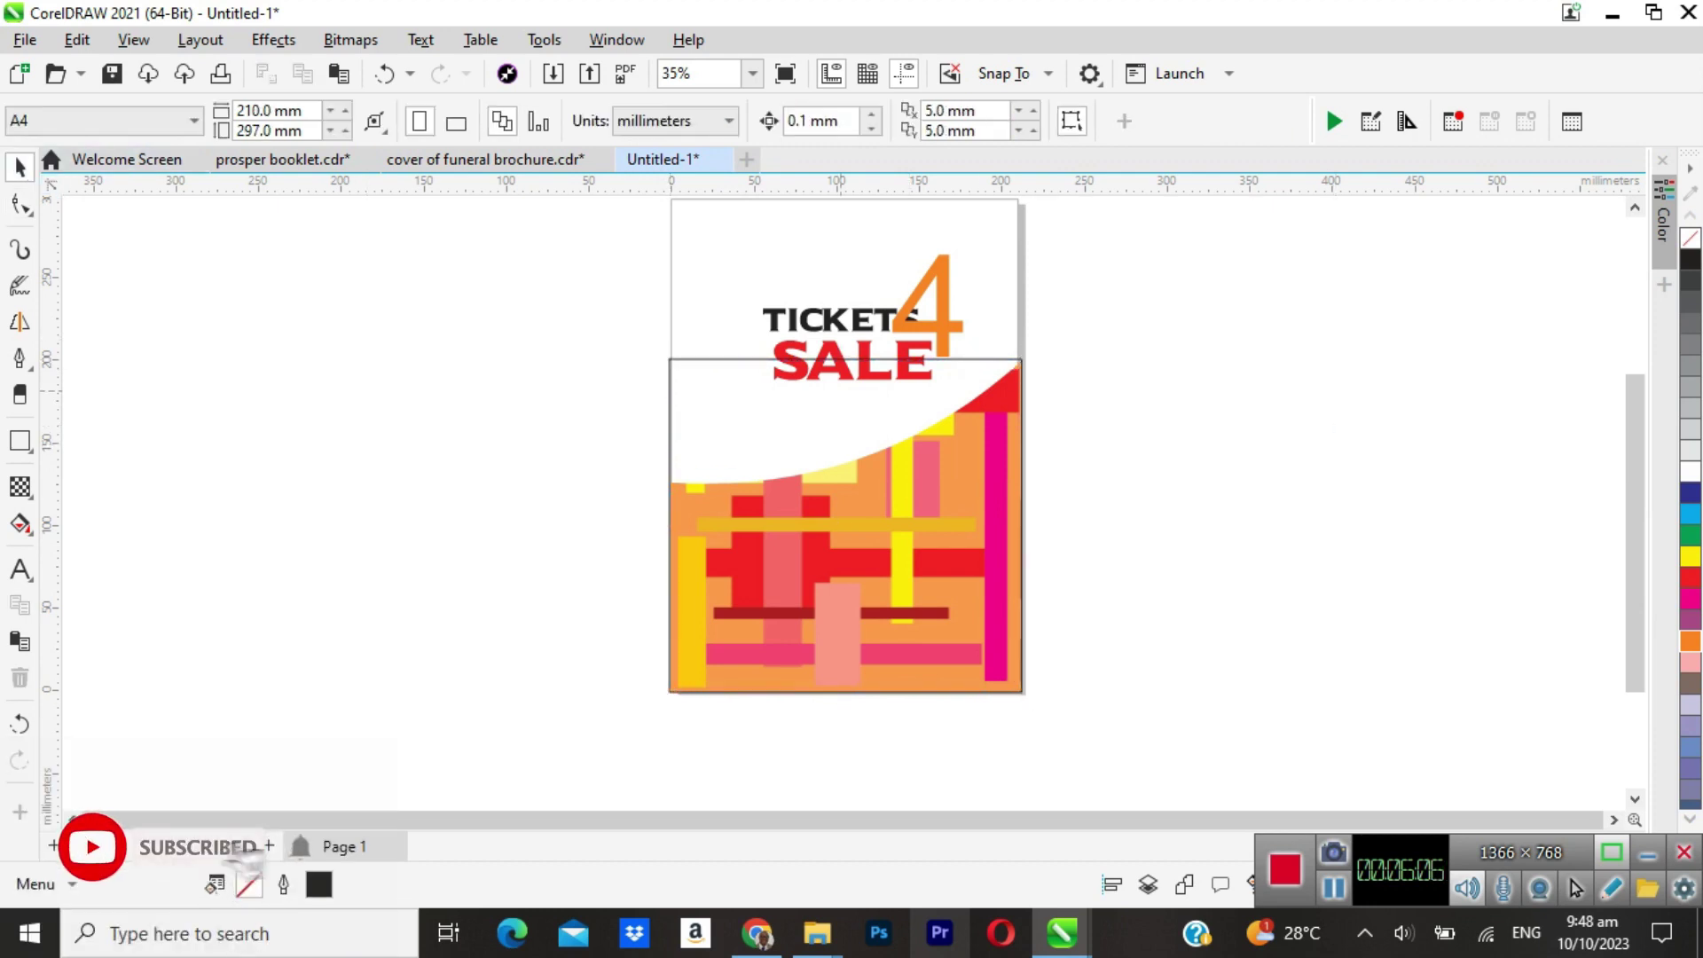
Give the new rectangle an orange fill and a matching orange outline.
click(761, 412)
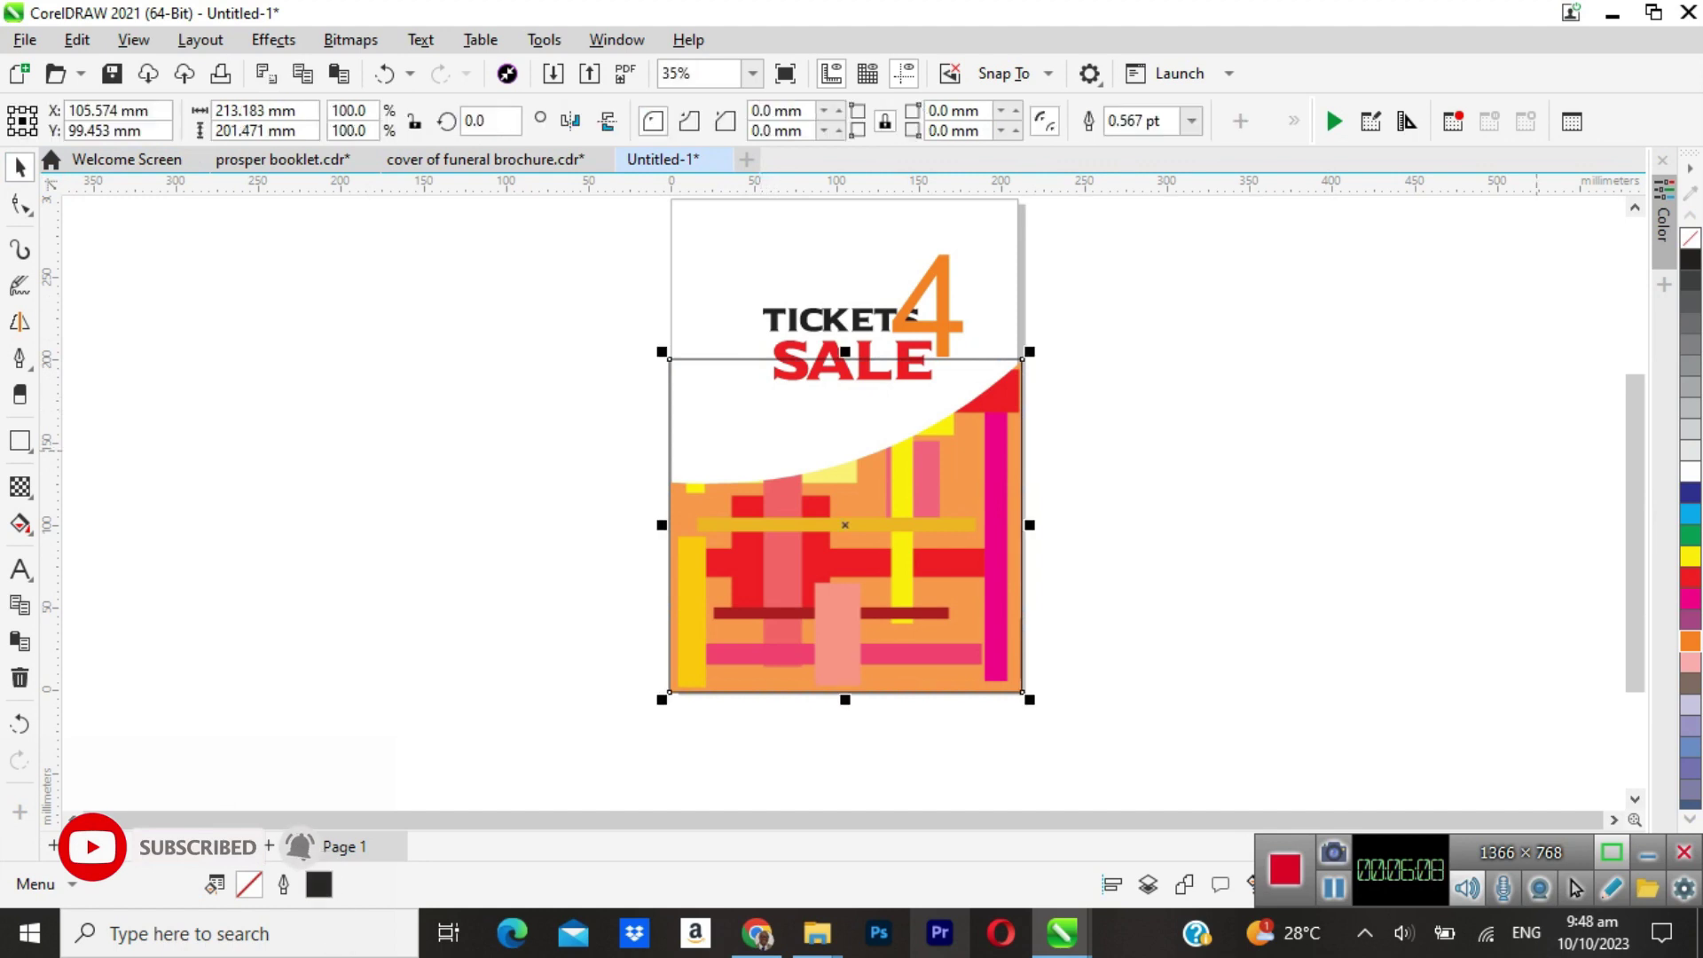
click(1690, 640)
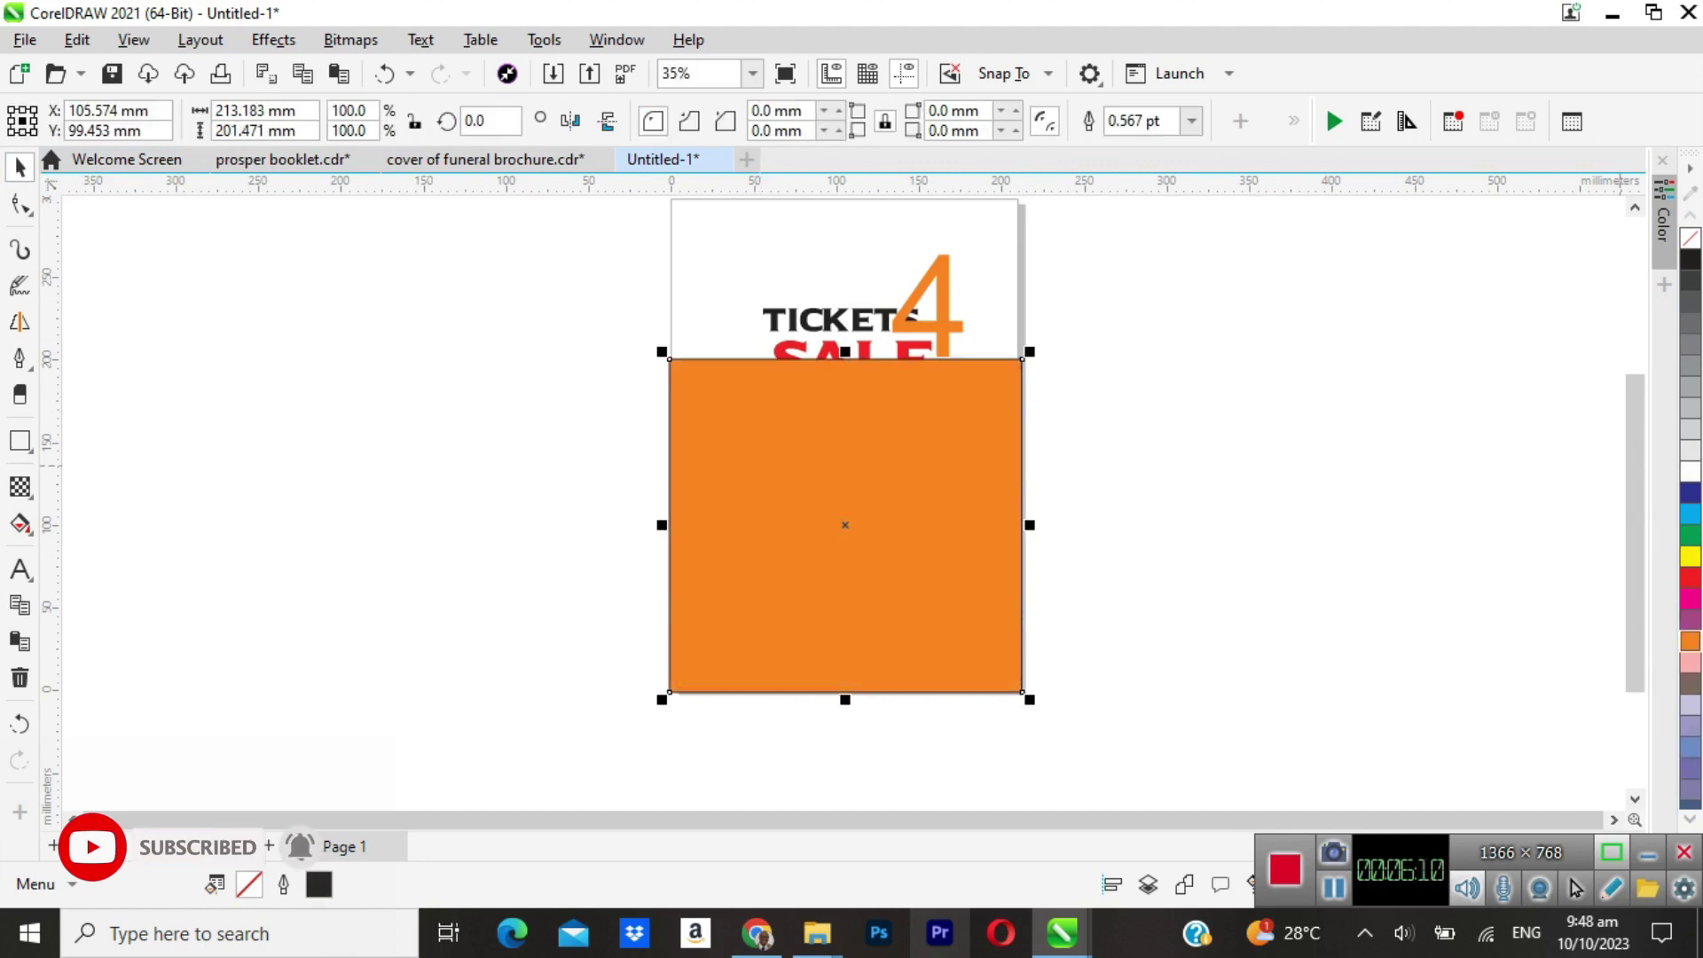
right_click(1690, 266)
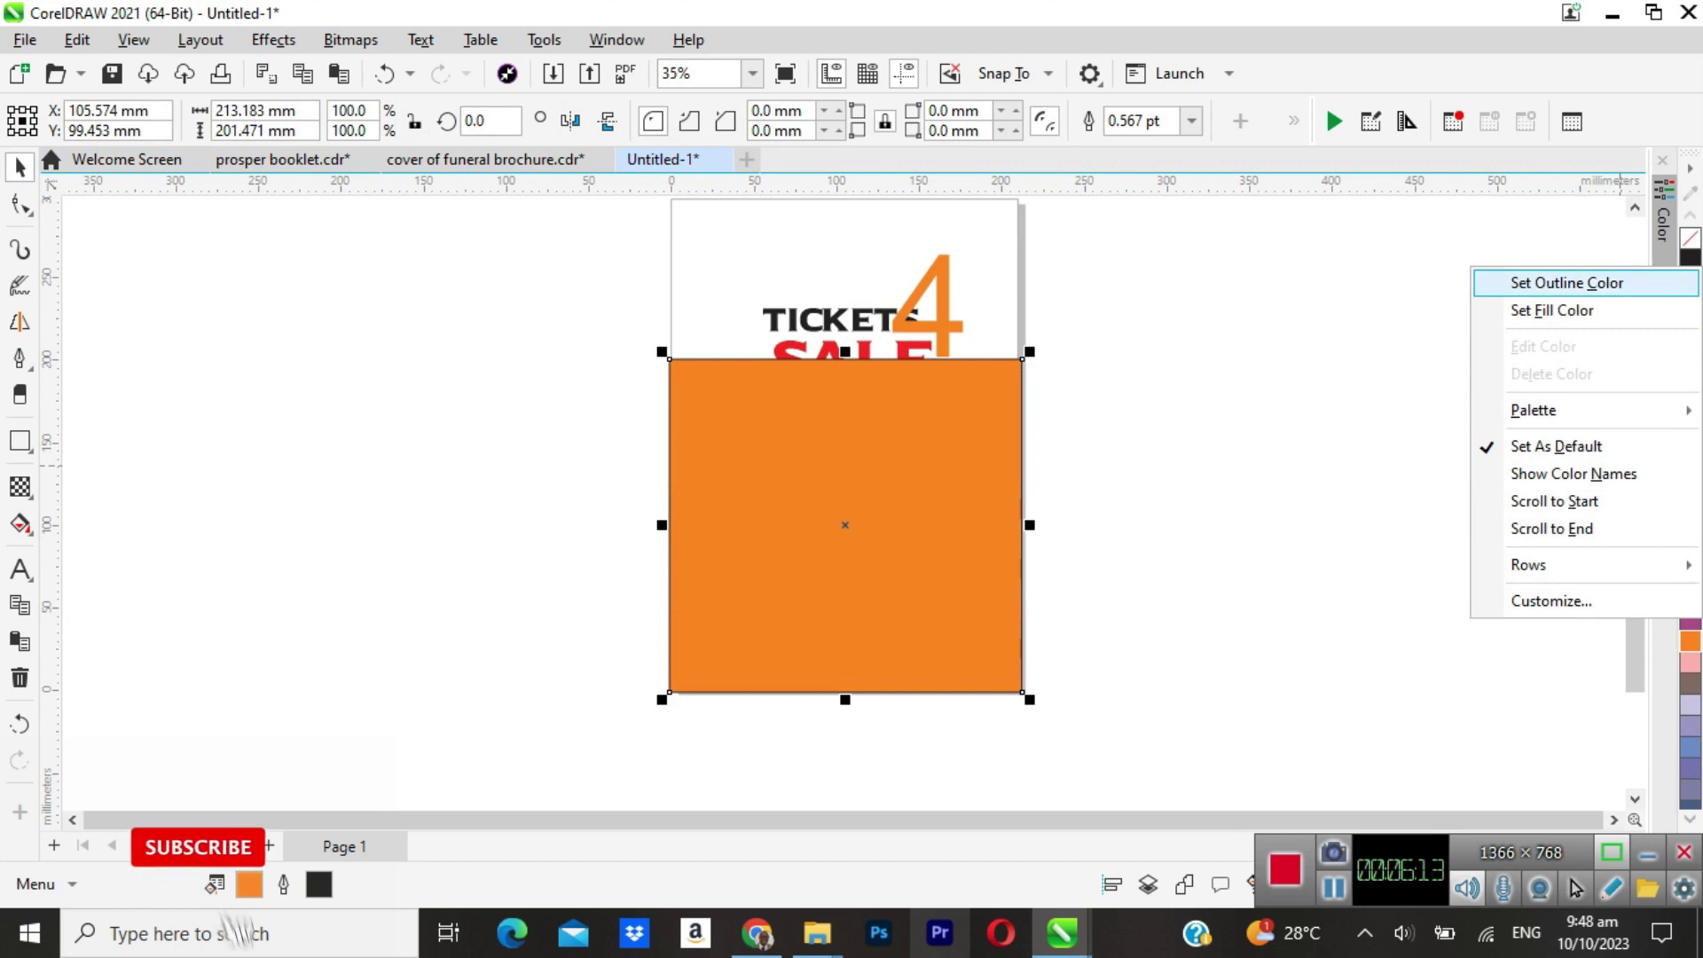
click(1567, 283)
key(Escape)
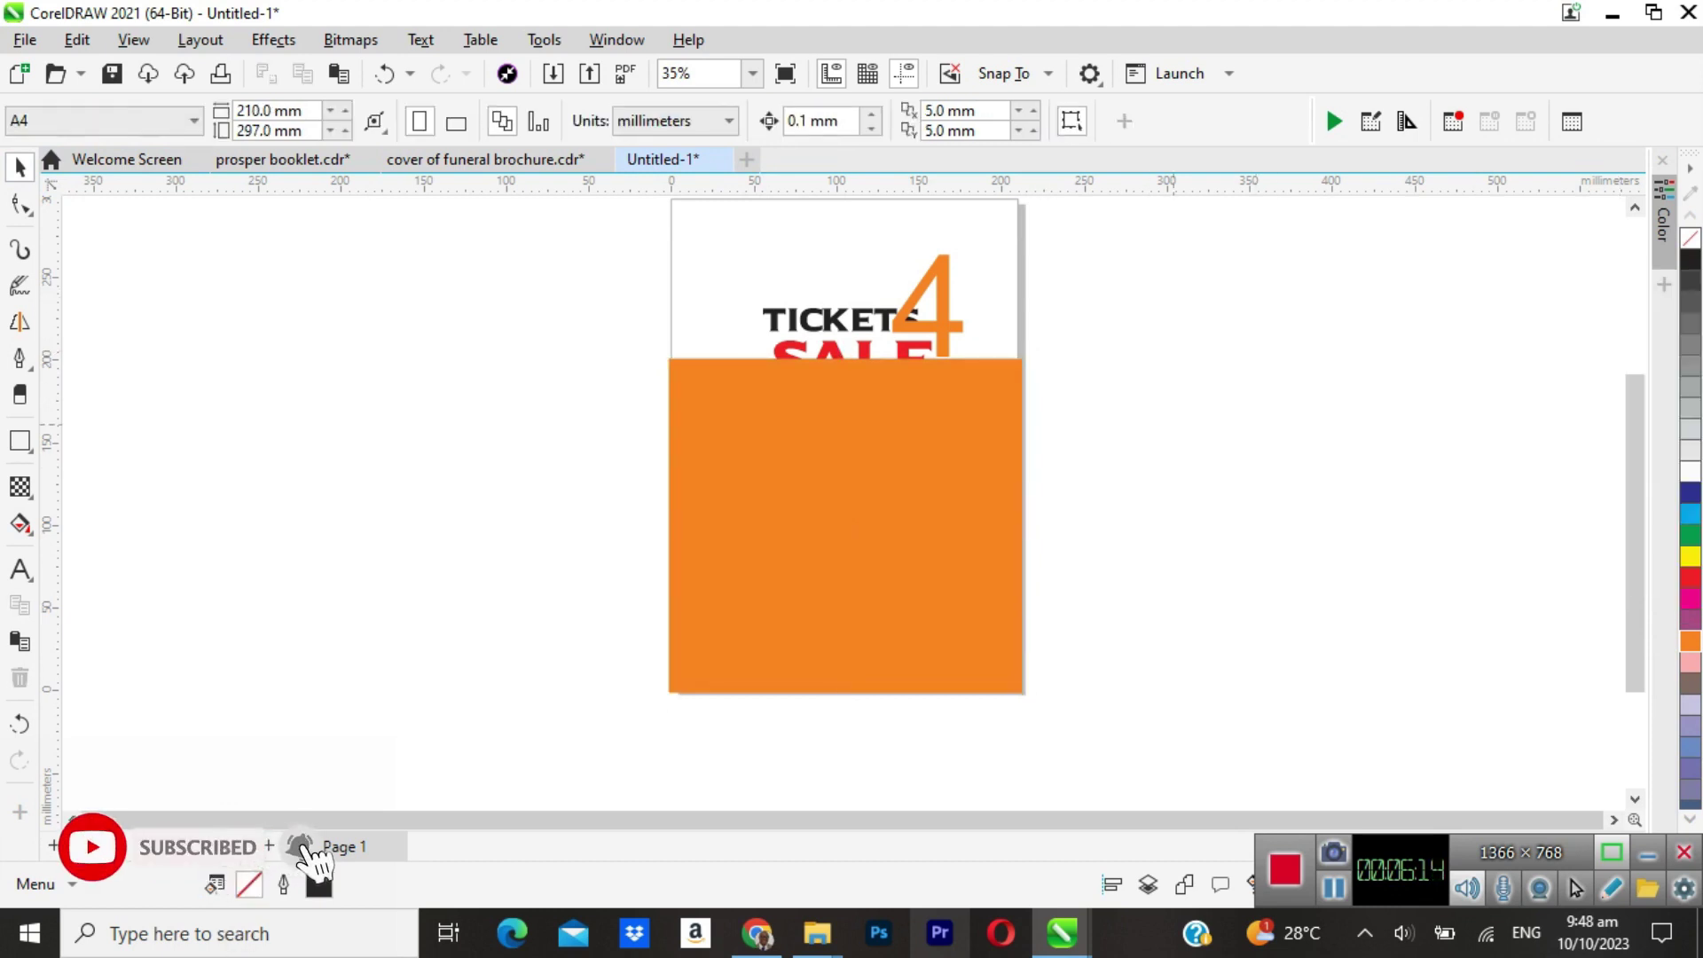
Send the orange rectangle to the back, behind the image and the words.
click(844, 525)
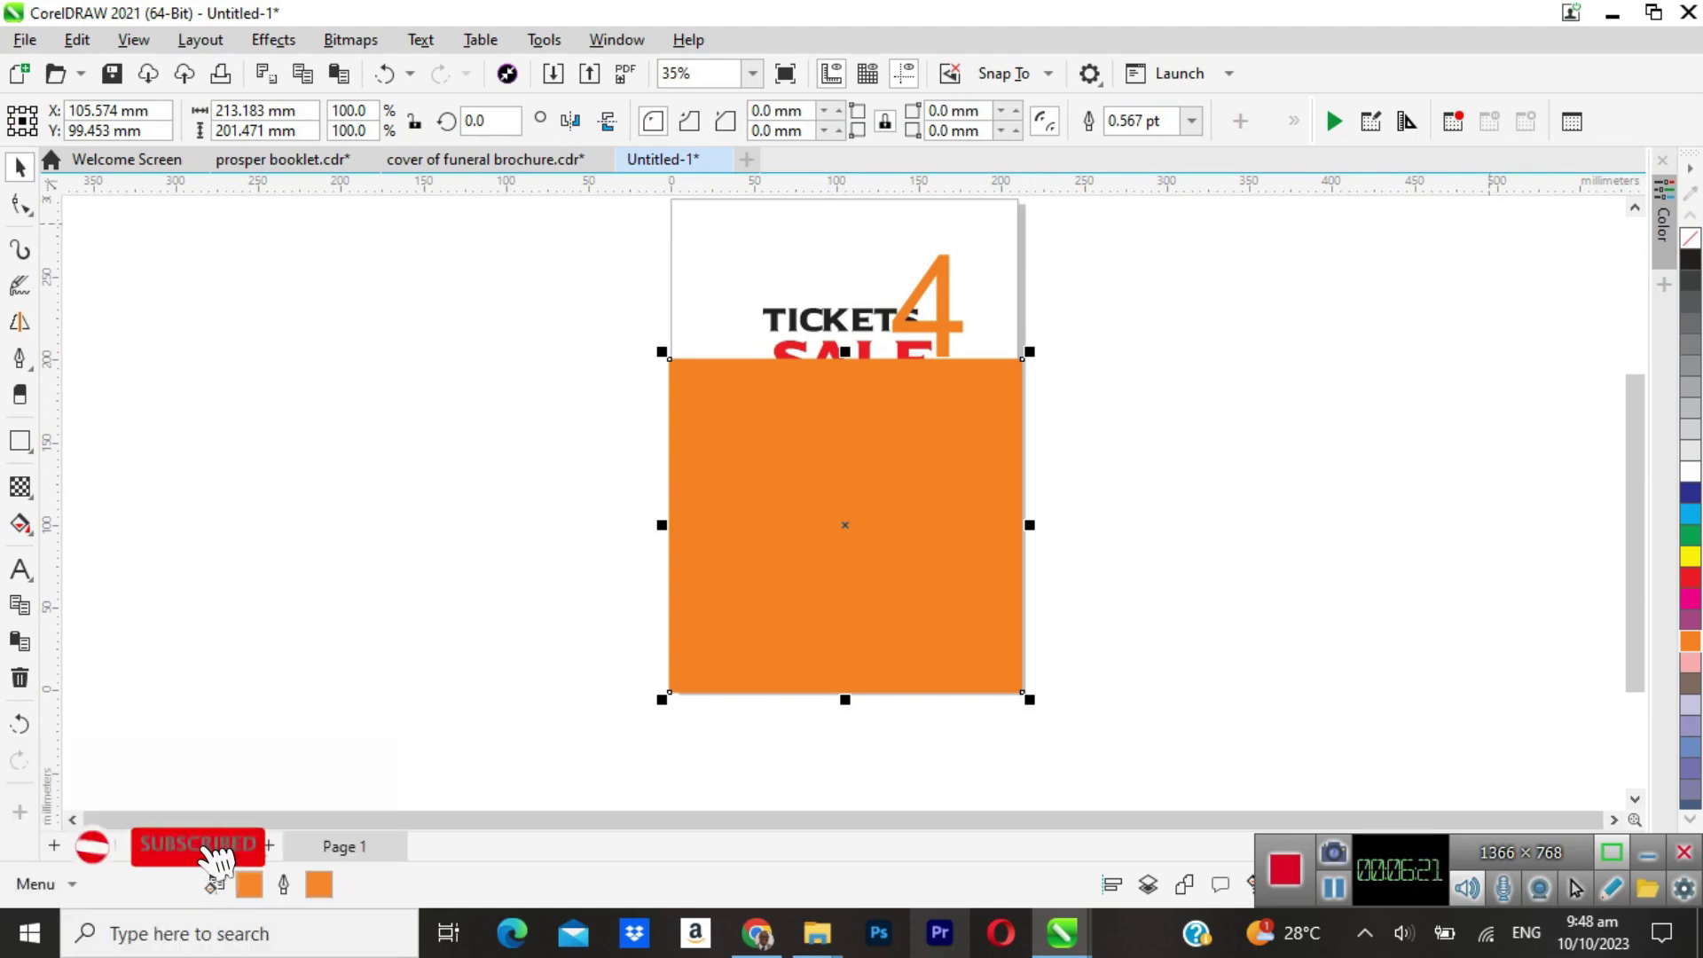
key(shift+Page_Down)
key(Escape)
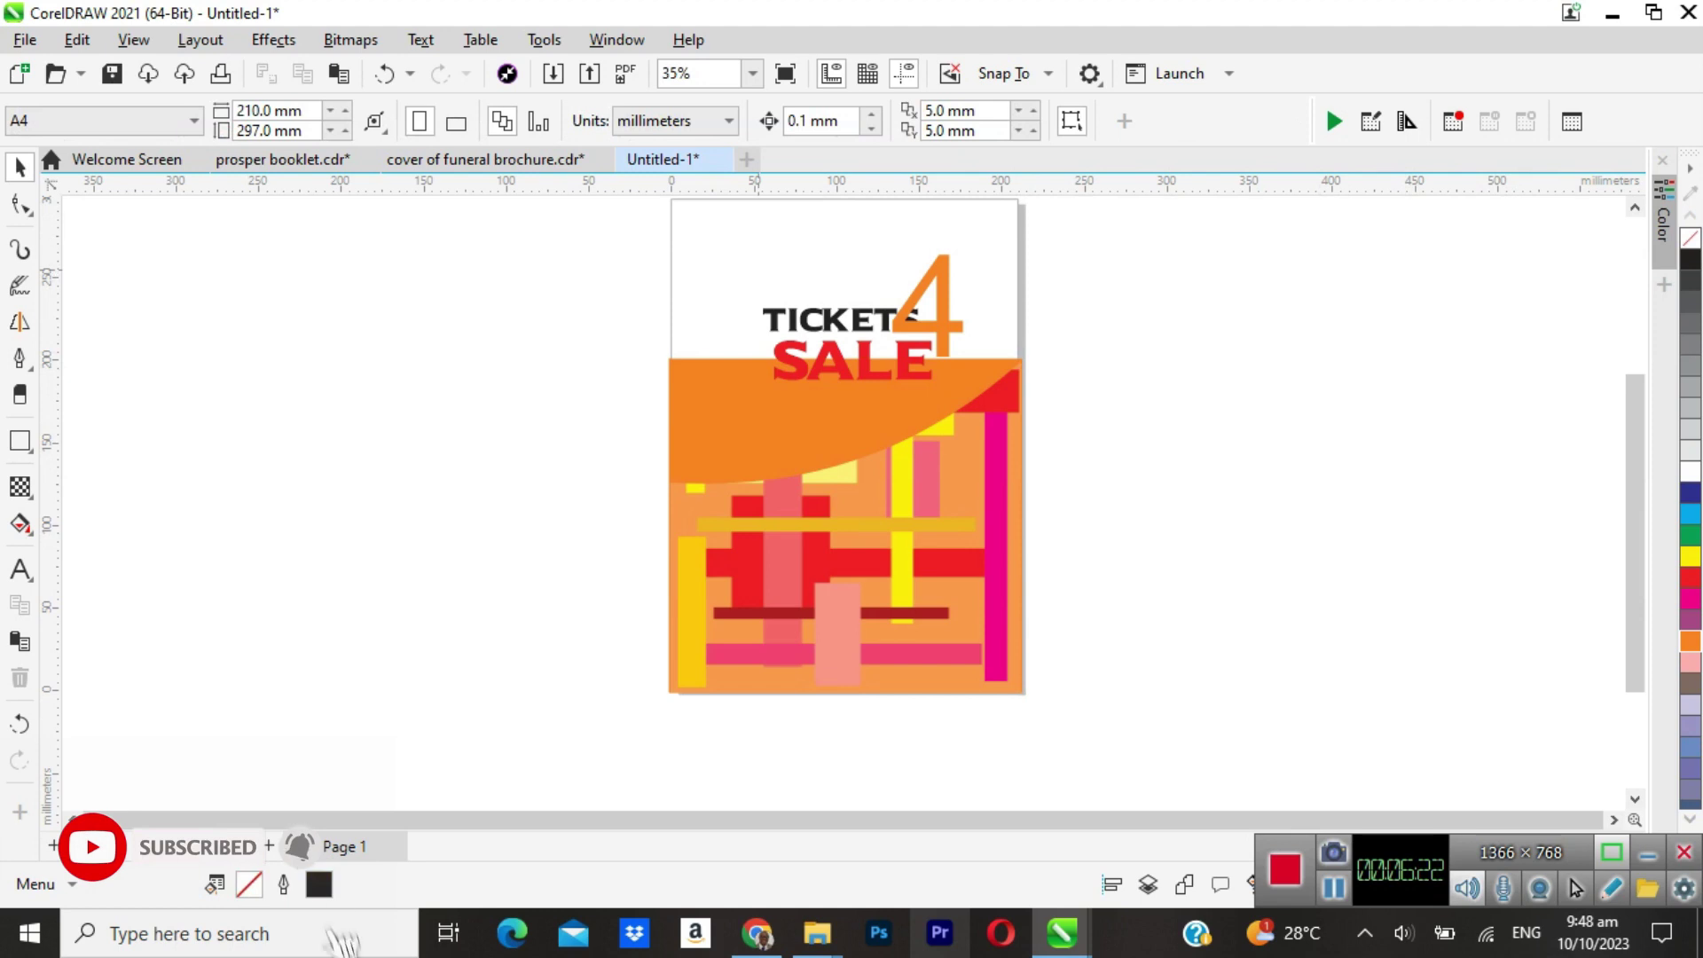
click(758, 436)
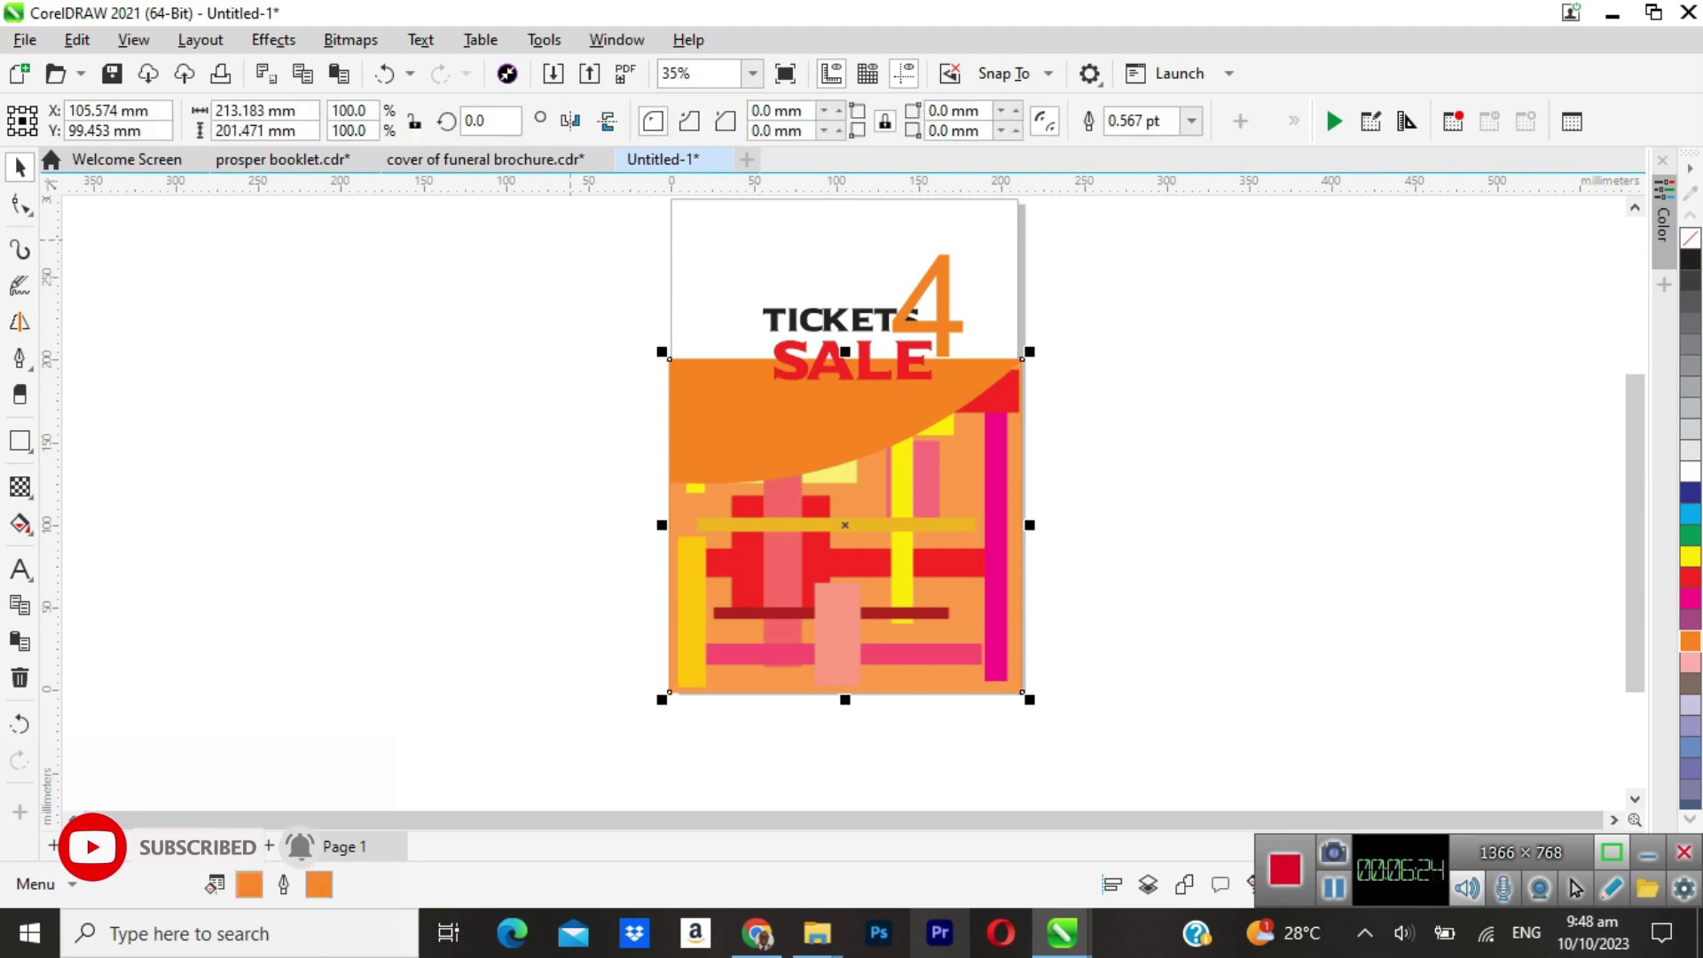
Move "TICKETS", "4" and "SALE" together up and slightly left, clear of the orange rectangle.
drag(755, 324, 950, 411)
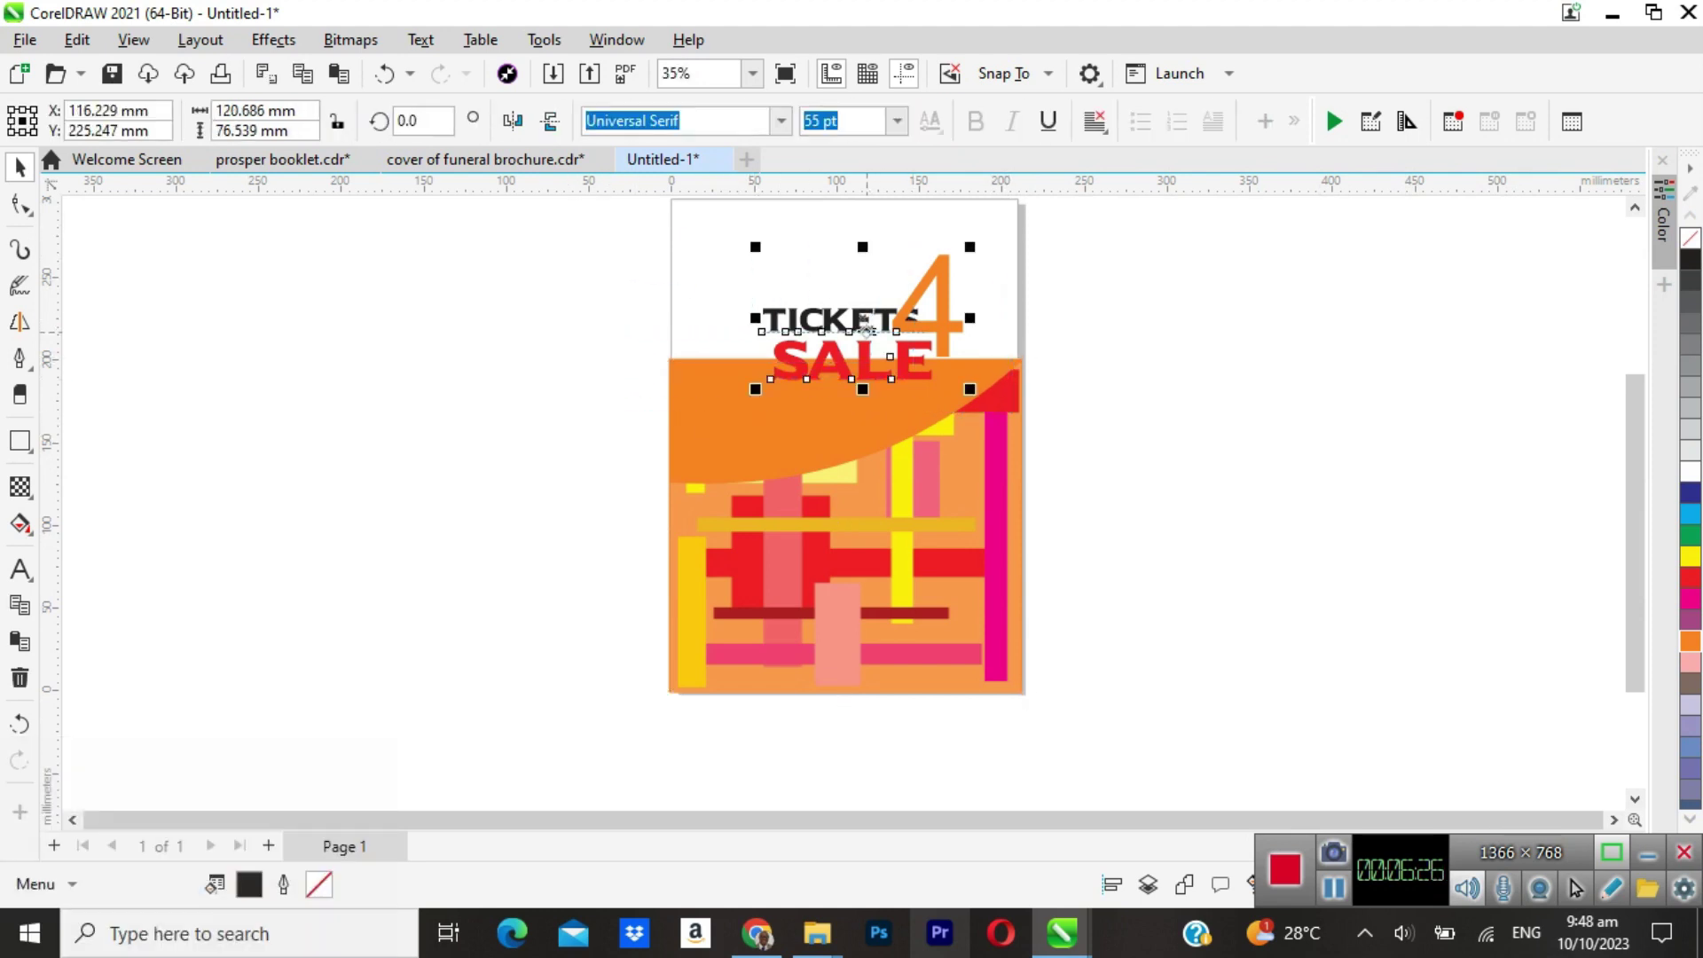
mouse_move(865, 331)
mouse_down()
mouse_move(865, 287)
mouse_move(809, 286)
mouse_move(852, 301)
mouse_up()
key(Escape)
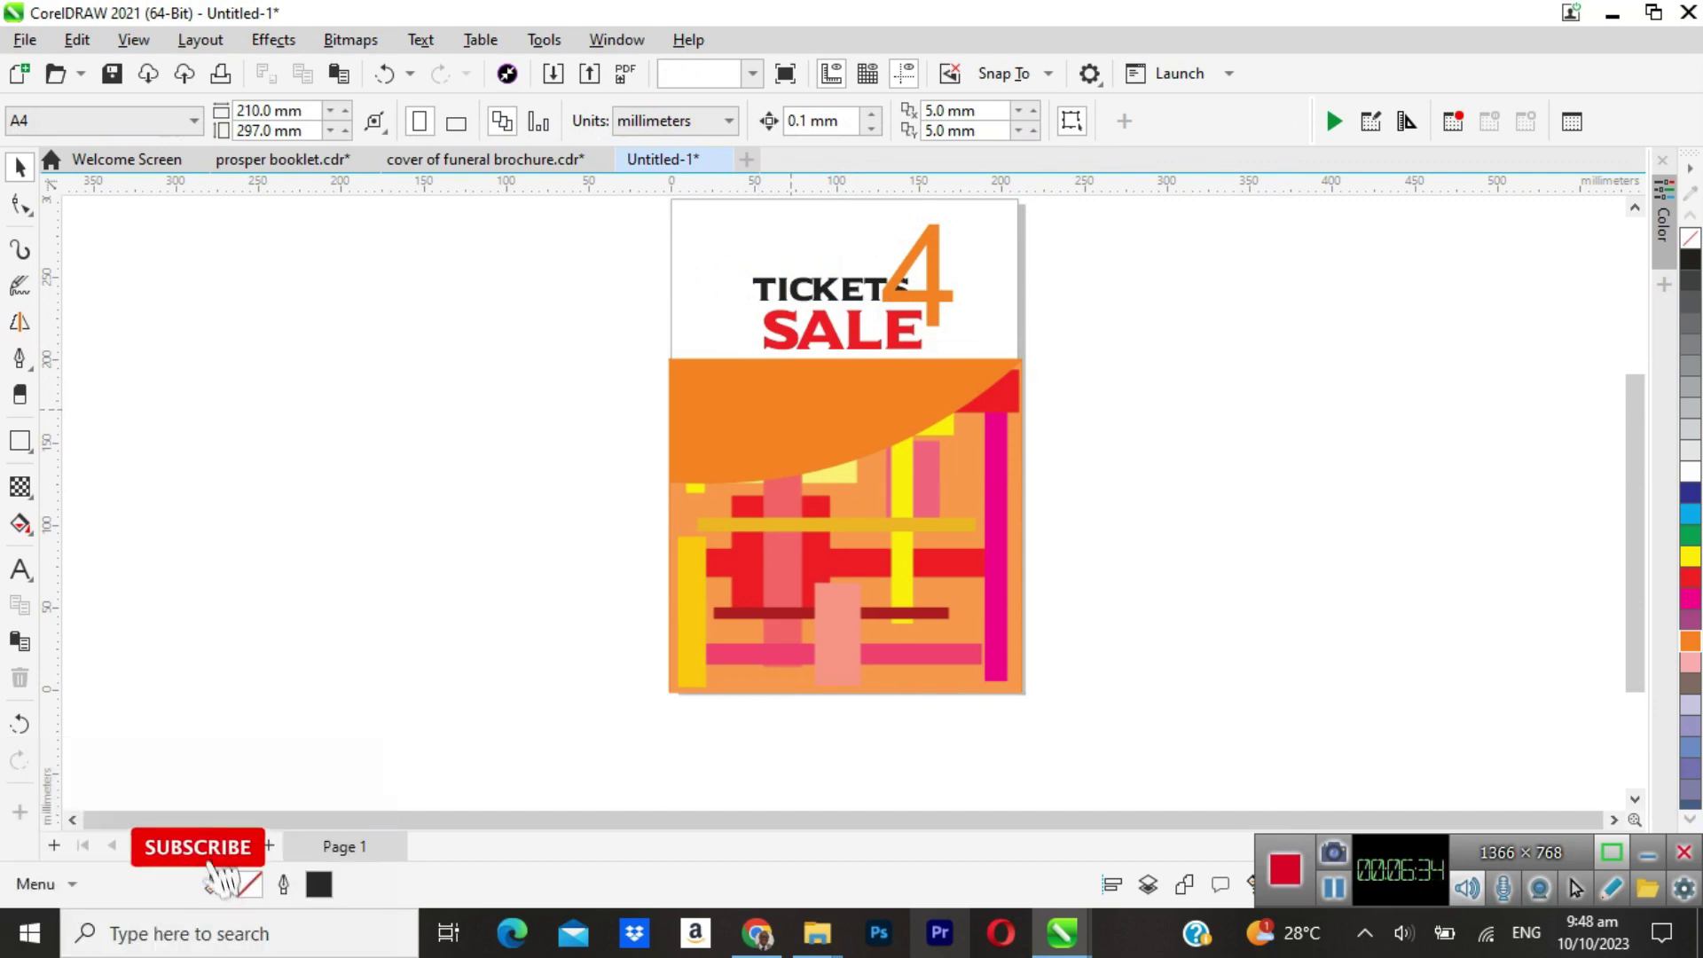
Draw a closed four-sided outline about 213 by 213 mm around the image, with its top edge slightly above the orange rectangle.
click(791, 410)
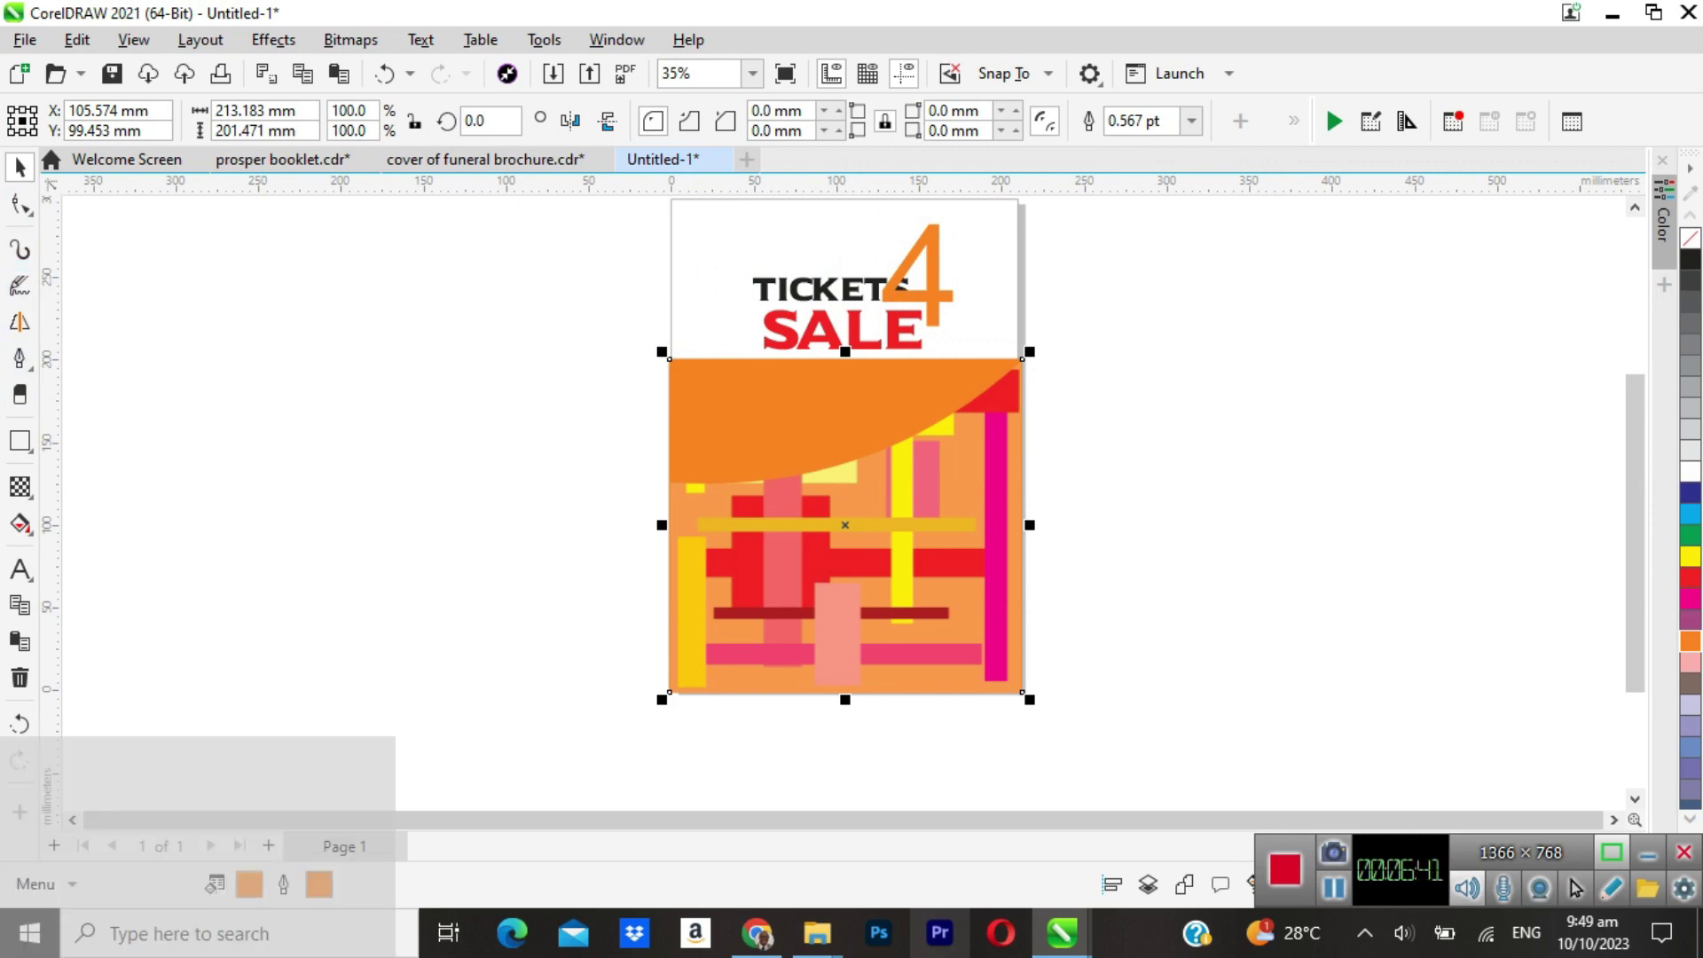
click(19, 357)
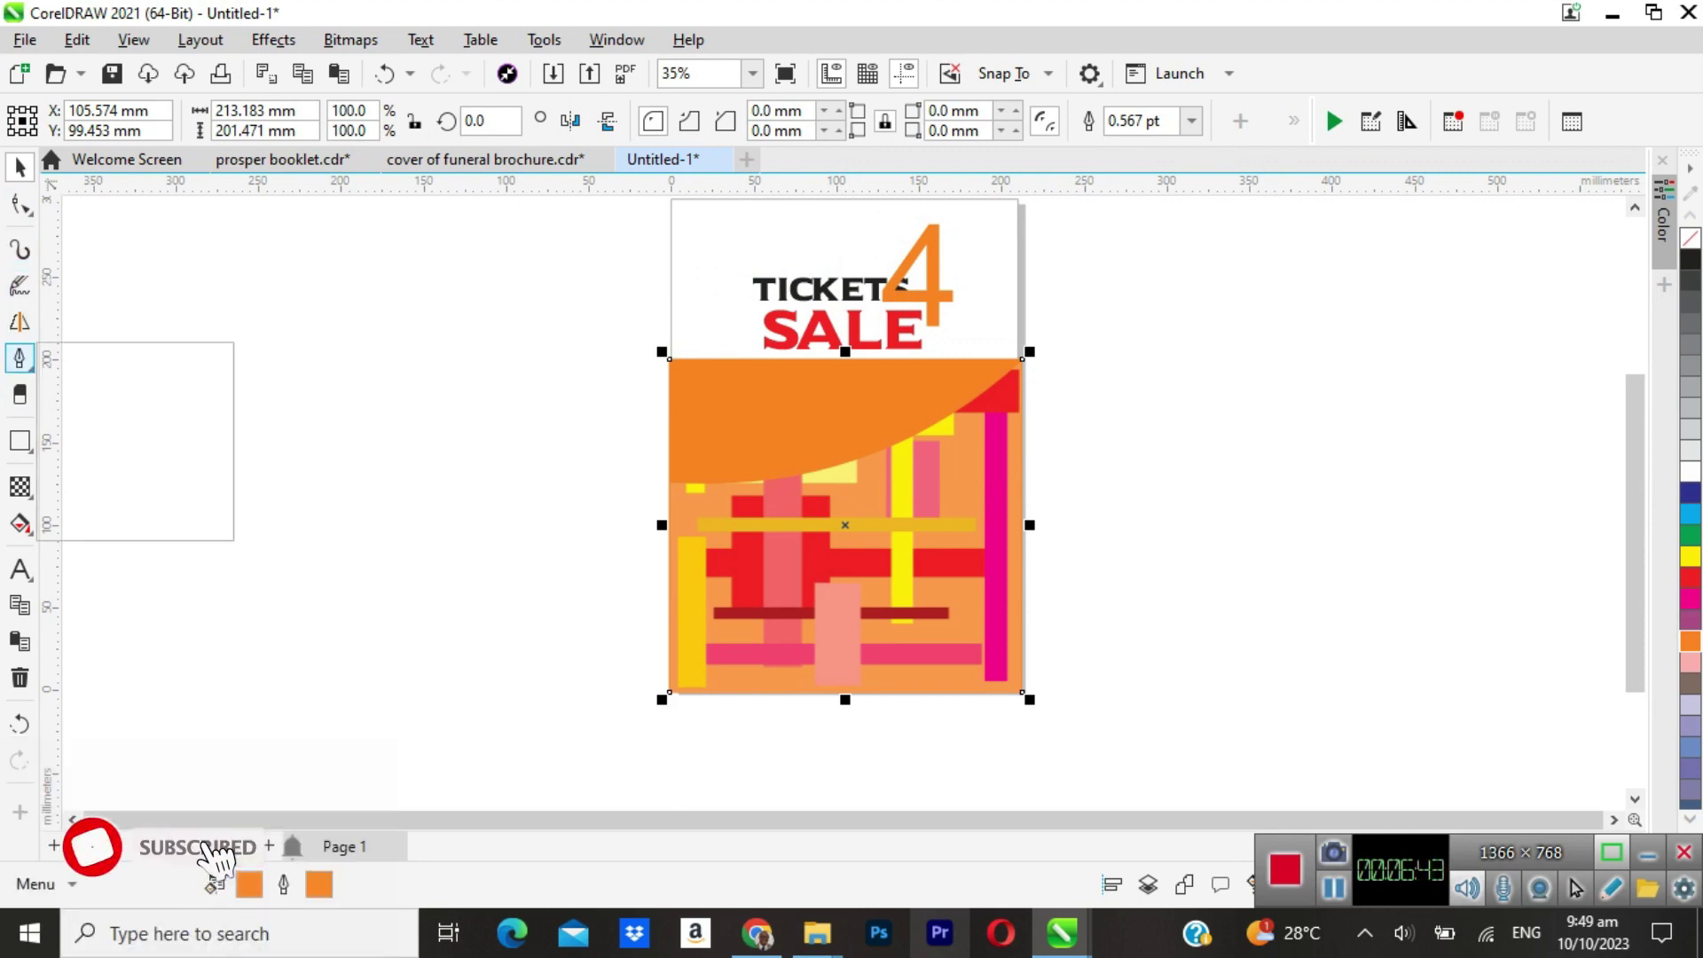
click(96, 441)
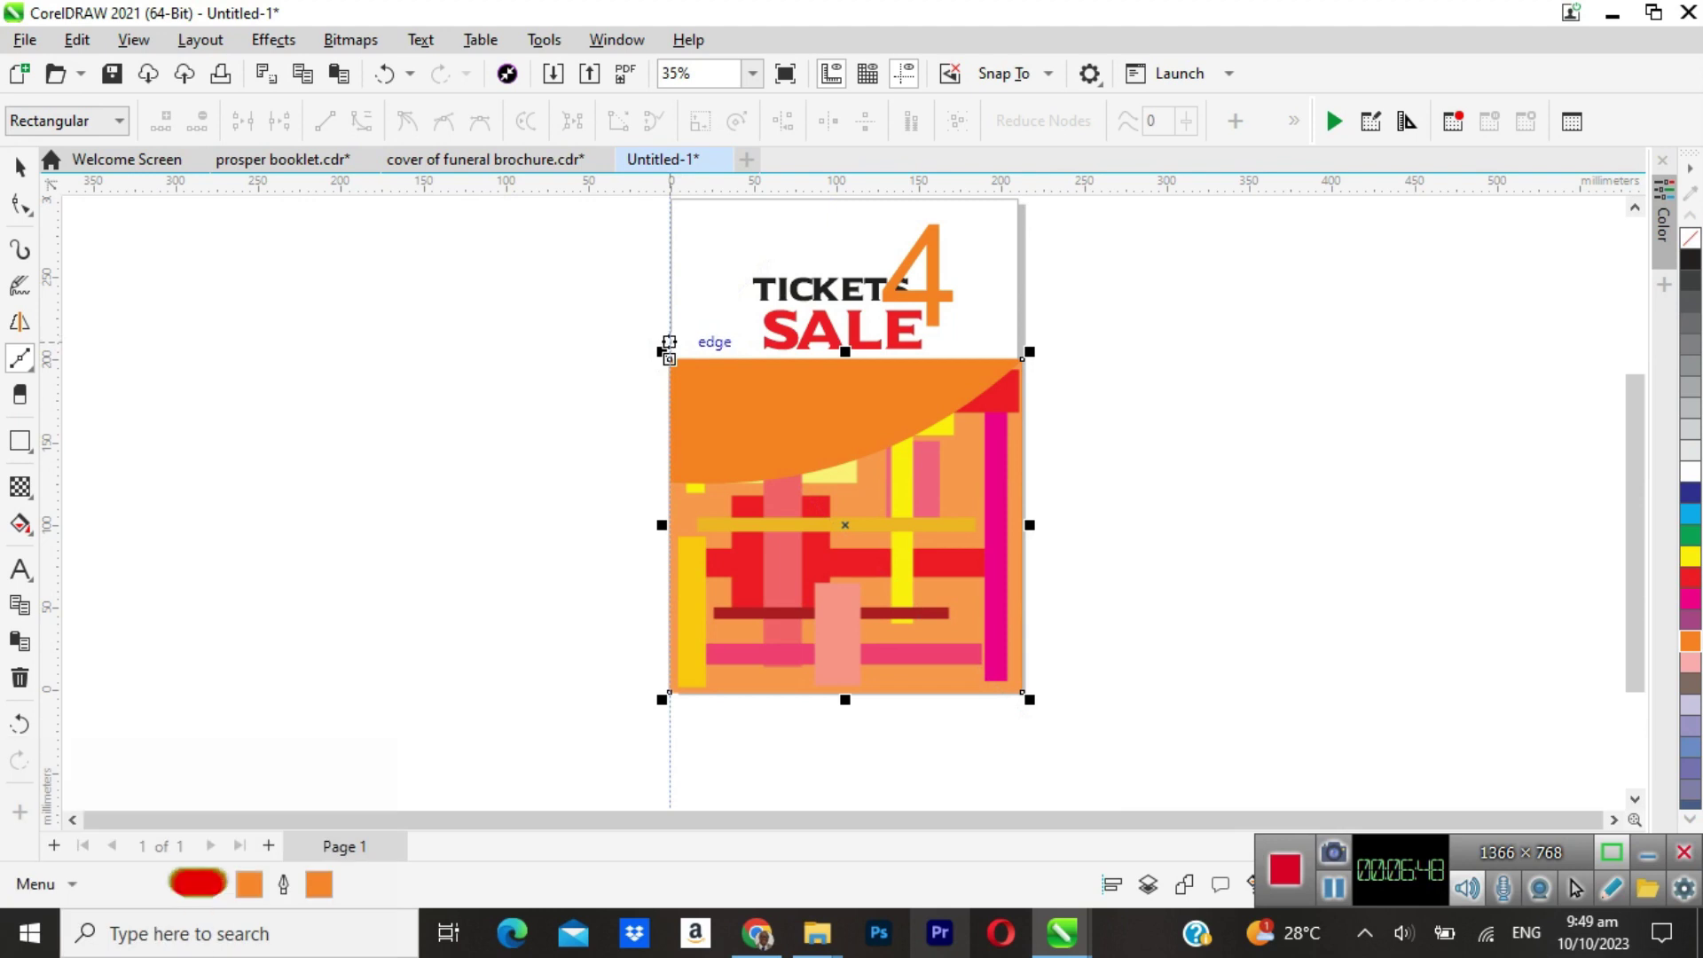
click(670, 341)
click(1017, 340)
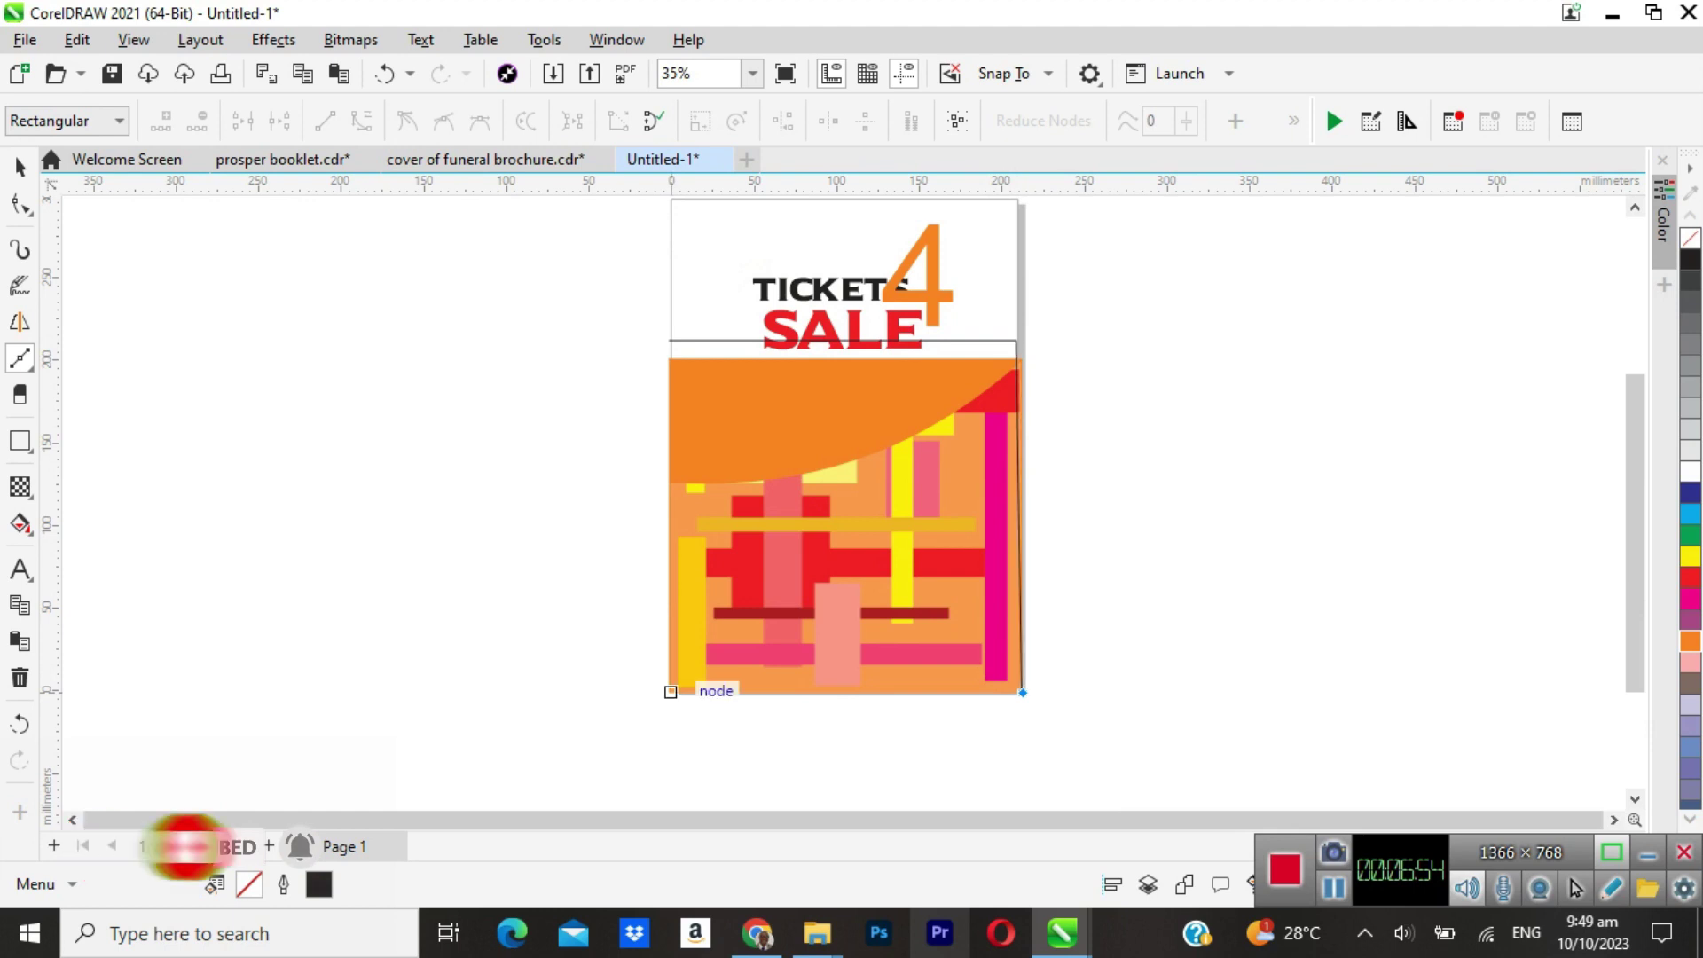
click(671, 690)
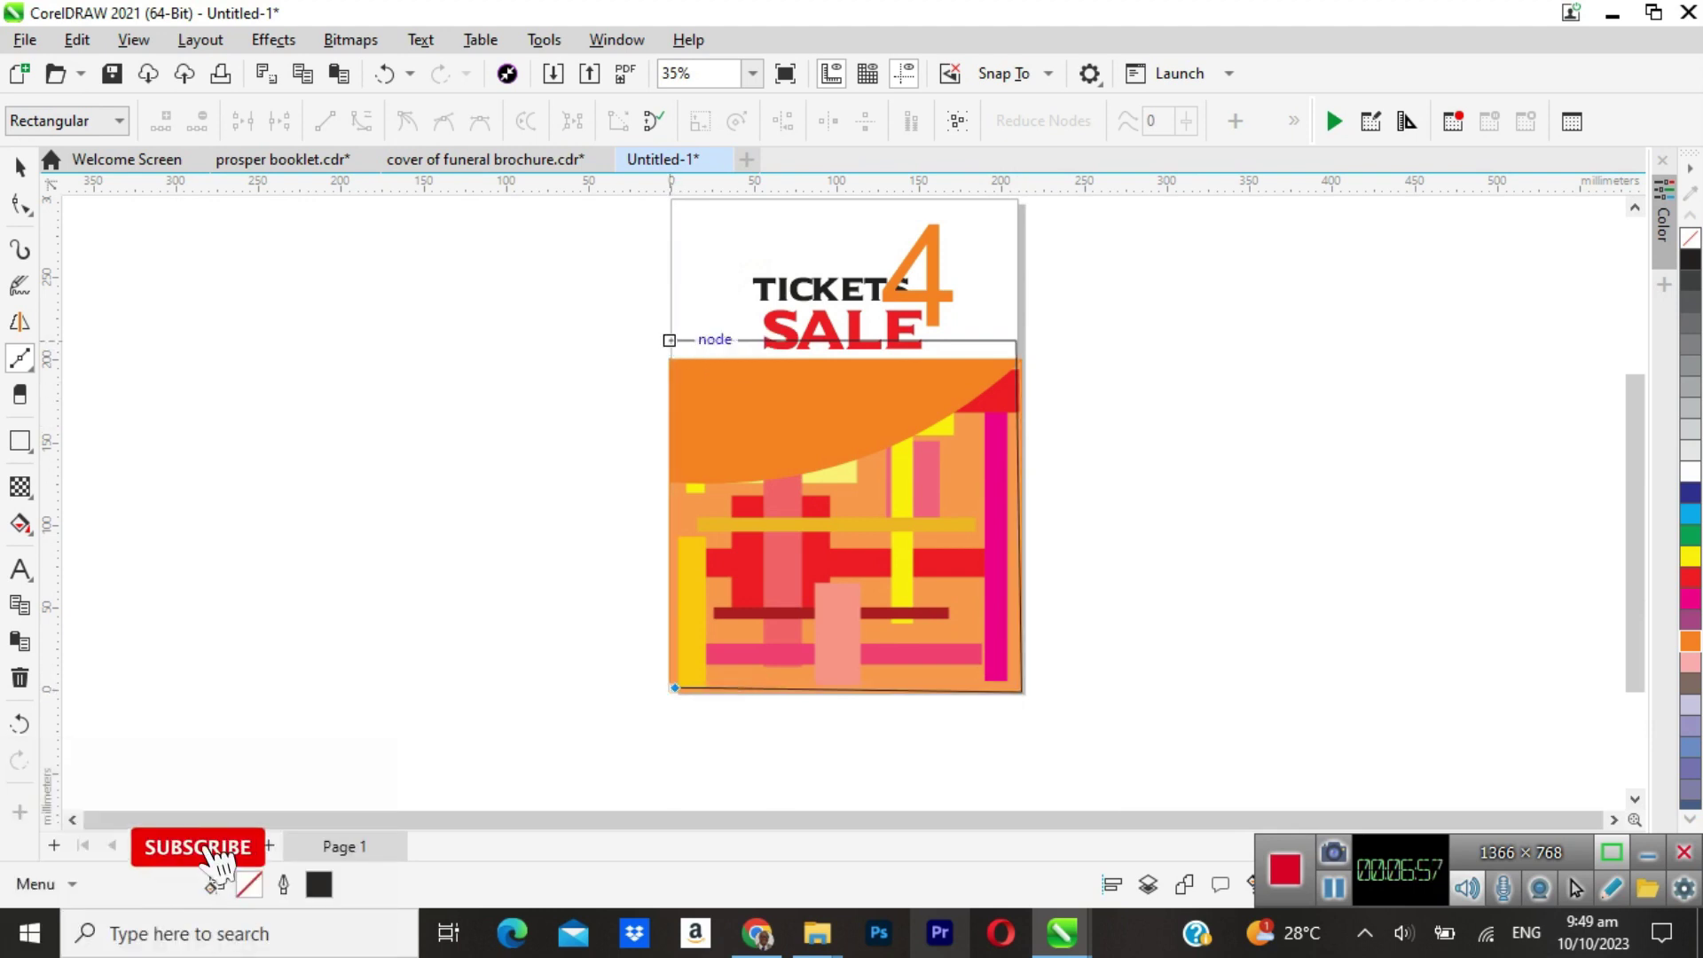
click(672, 340)
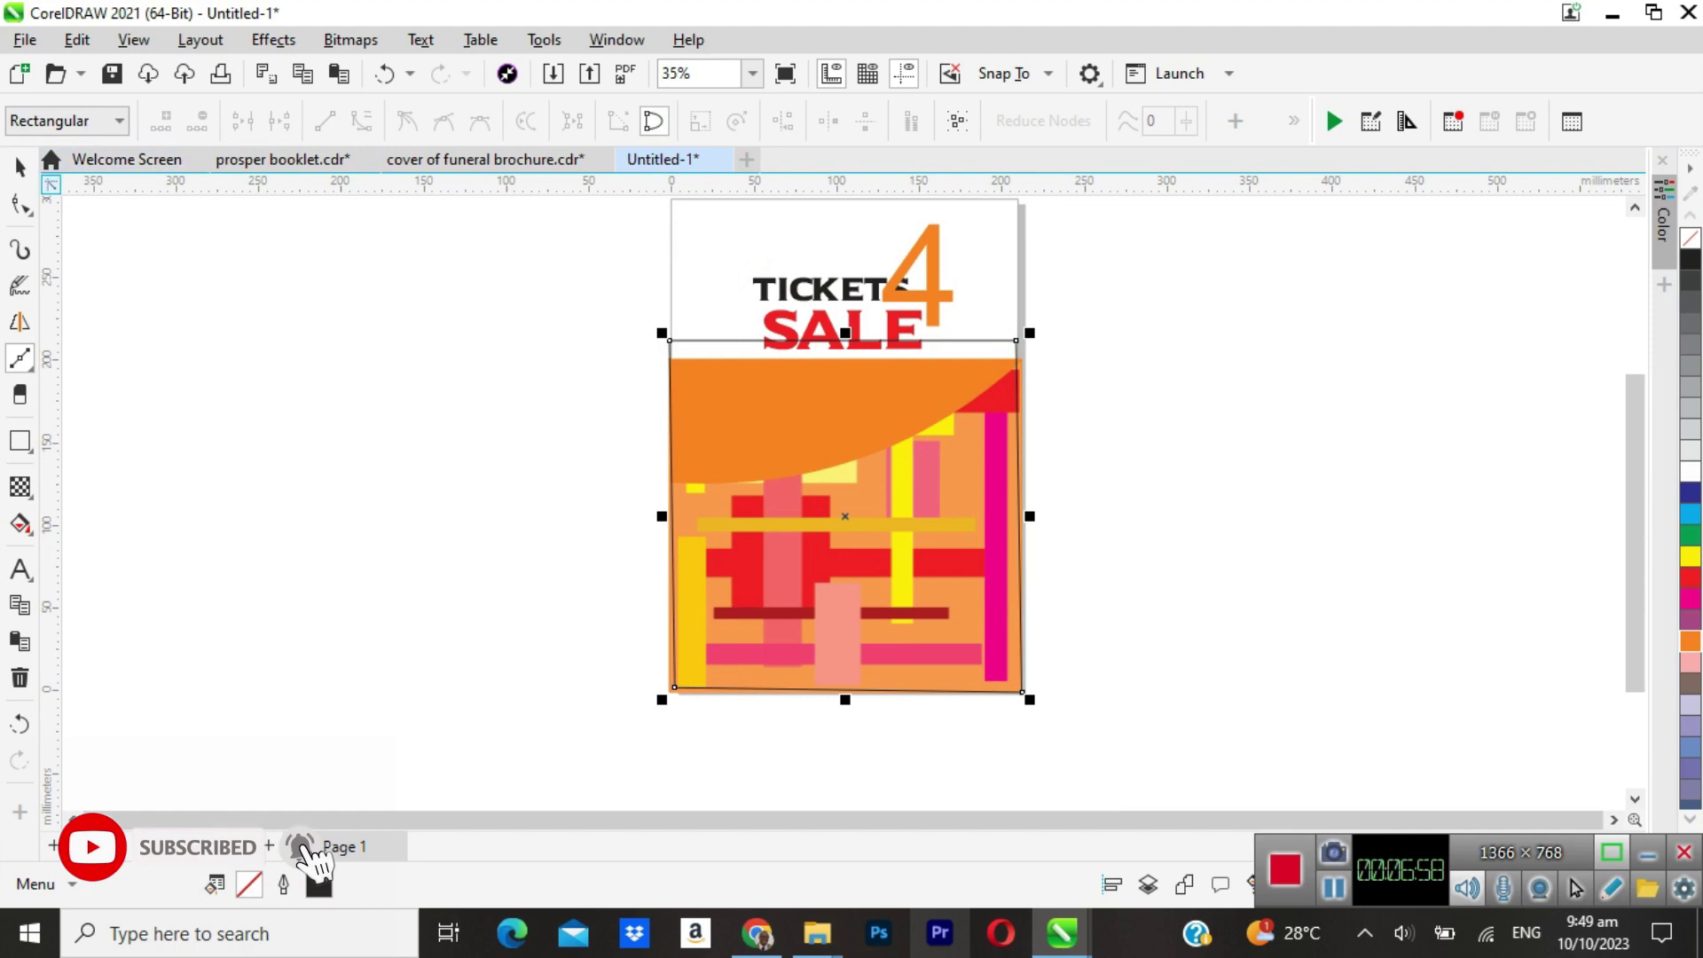
key(space)
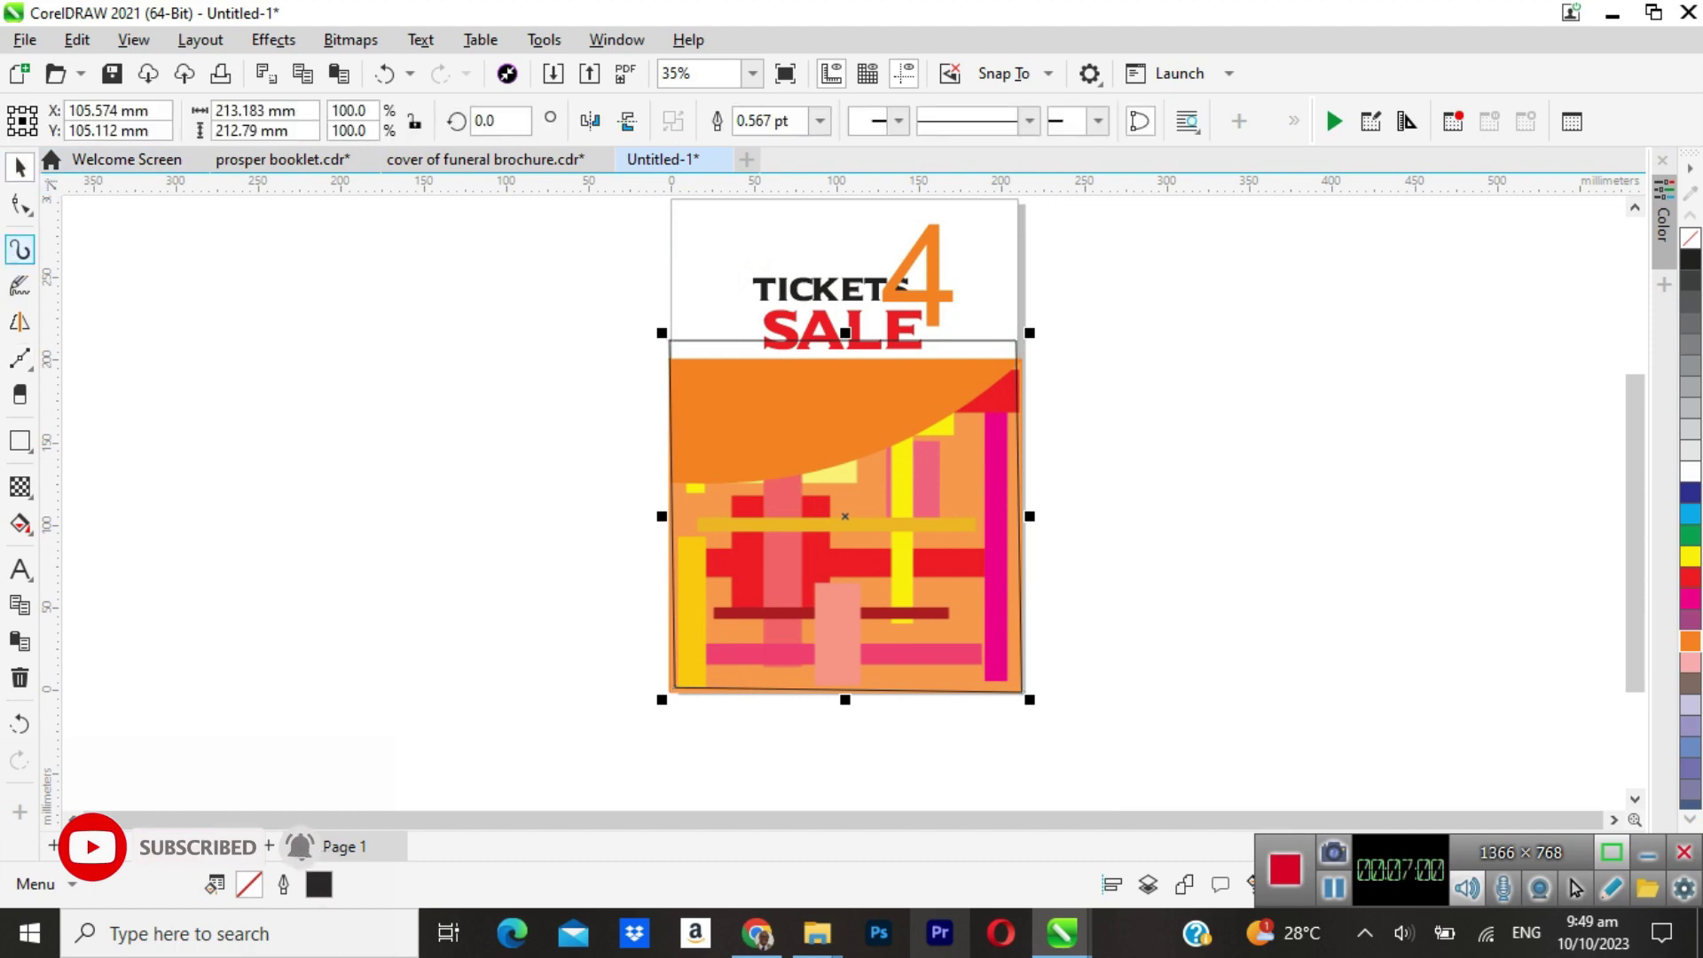
Convert the new outline's top edge to a curve, lower its left corner node to near the image's curved edge, and bend the curve downward.
click(19, 203)
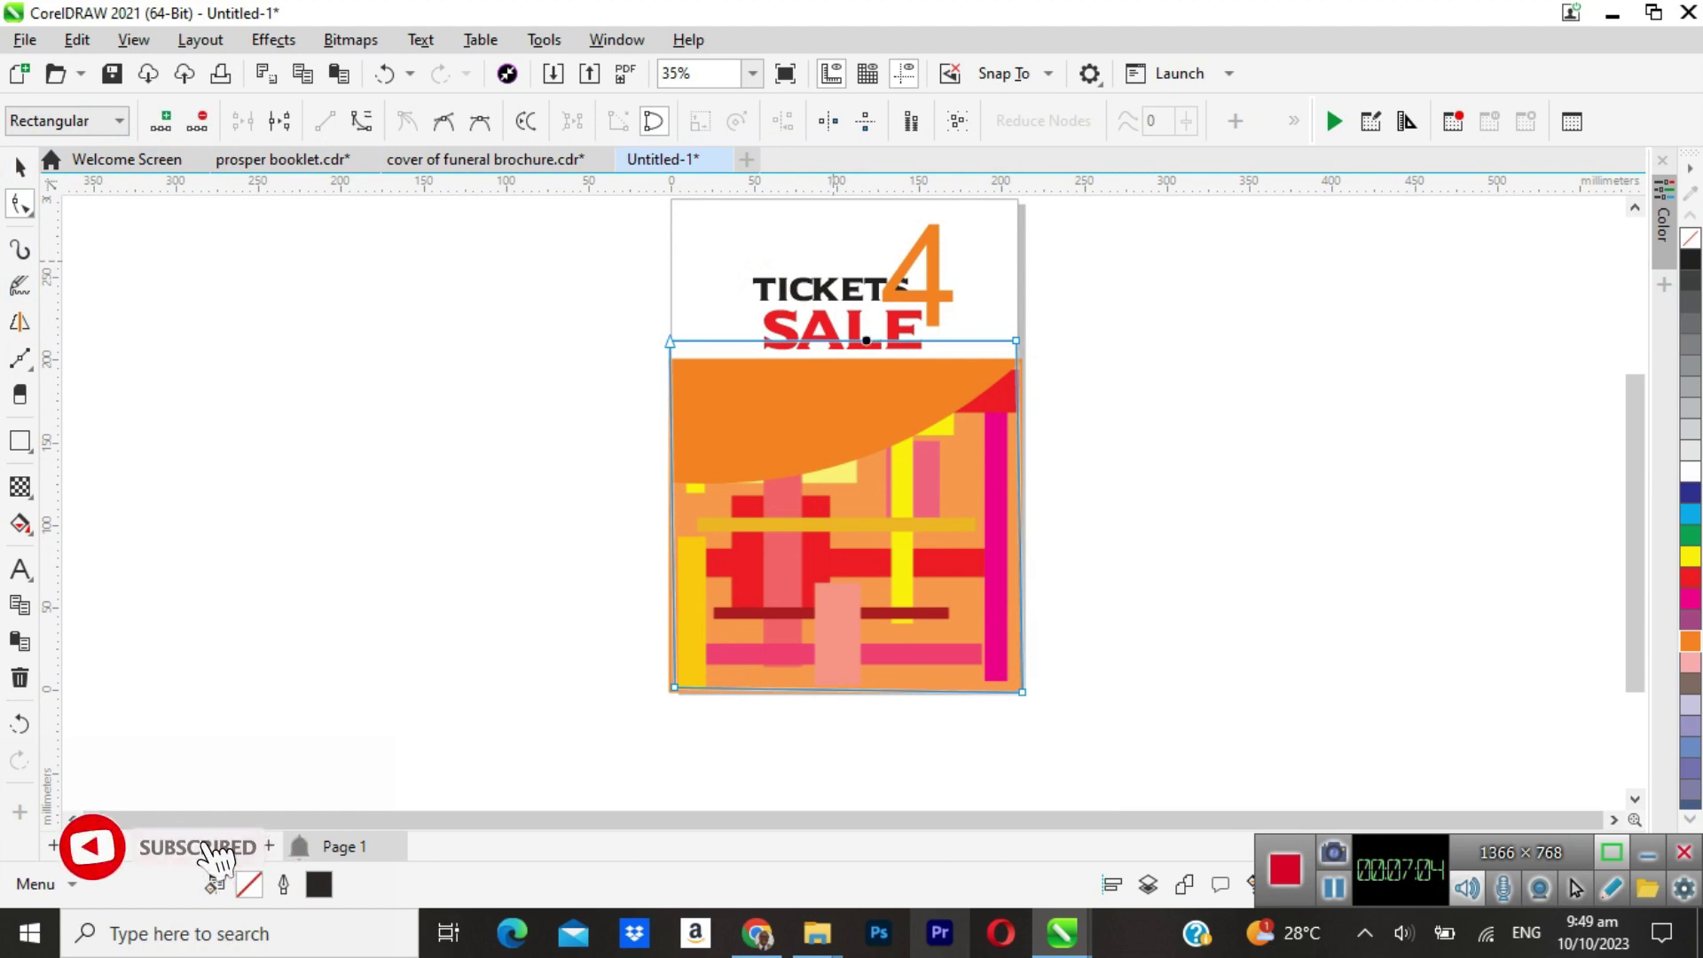
click(361, 121)
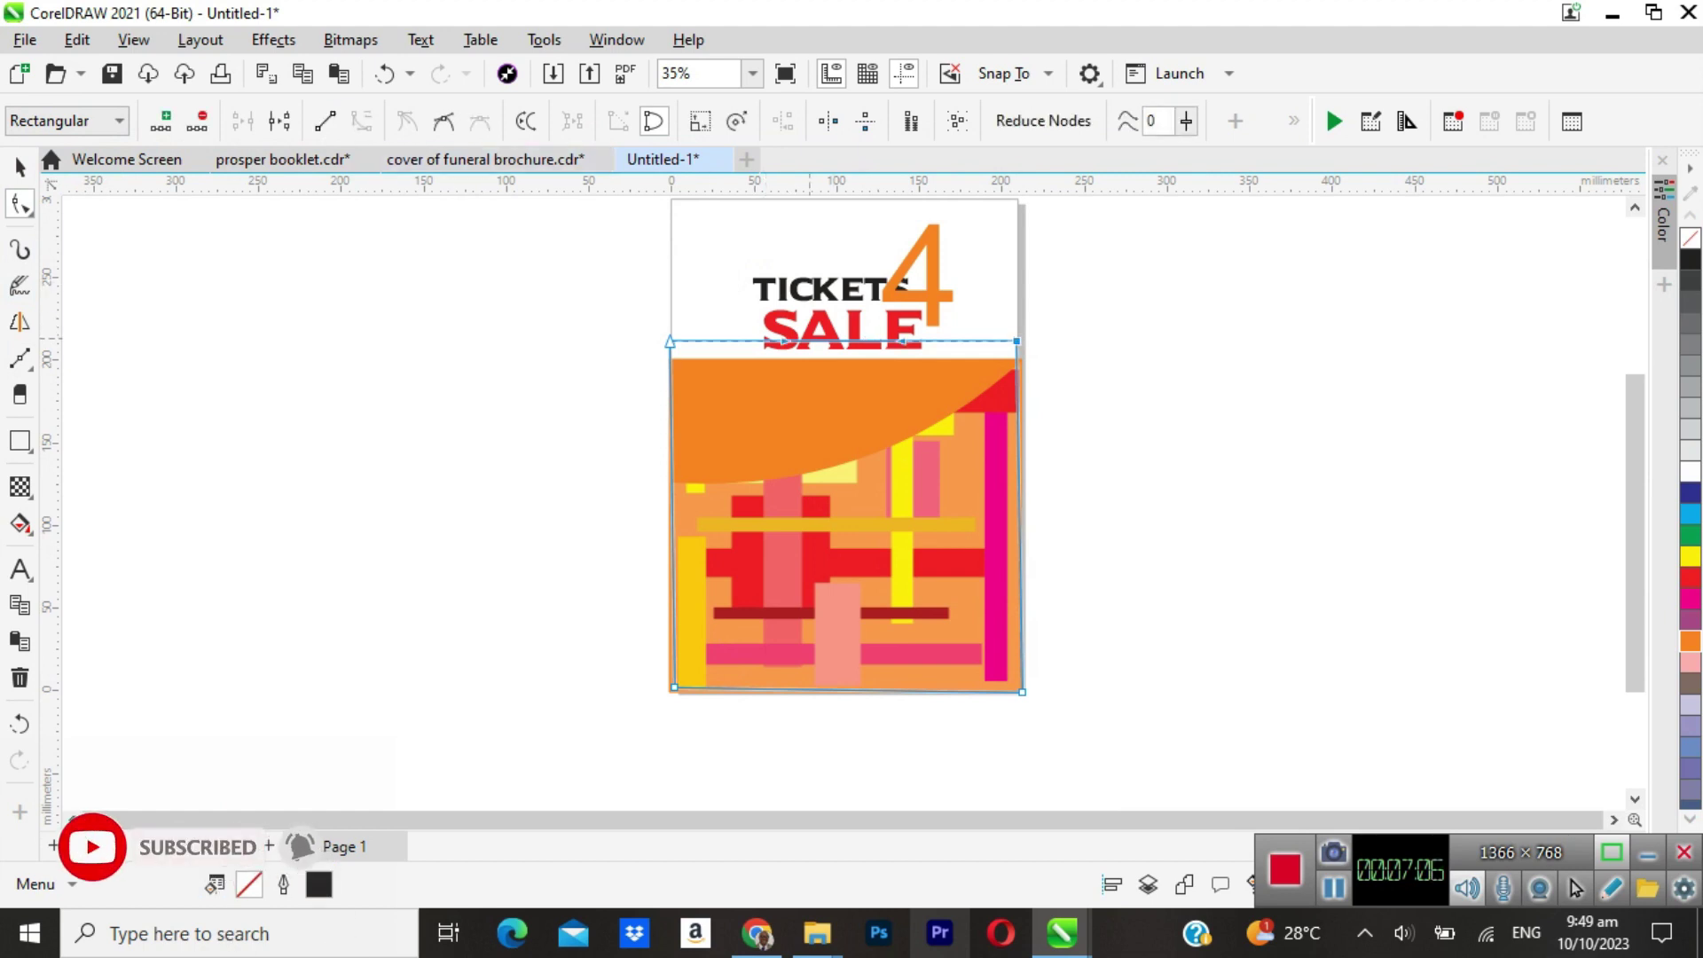
drag(818, 341, 818, 390)
drag(670, 341, 668, 441)
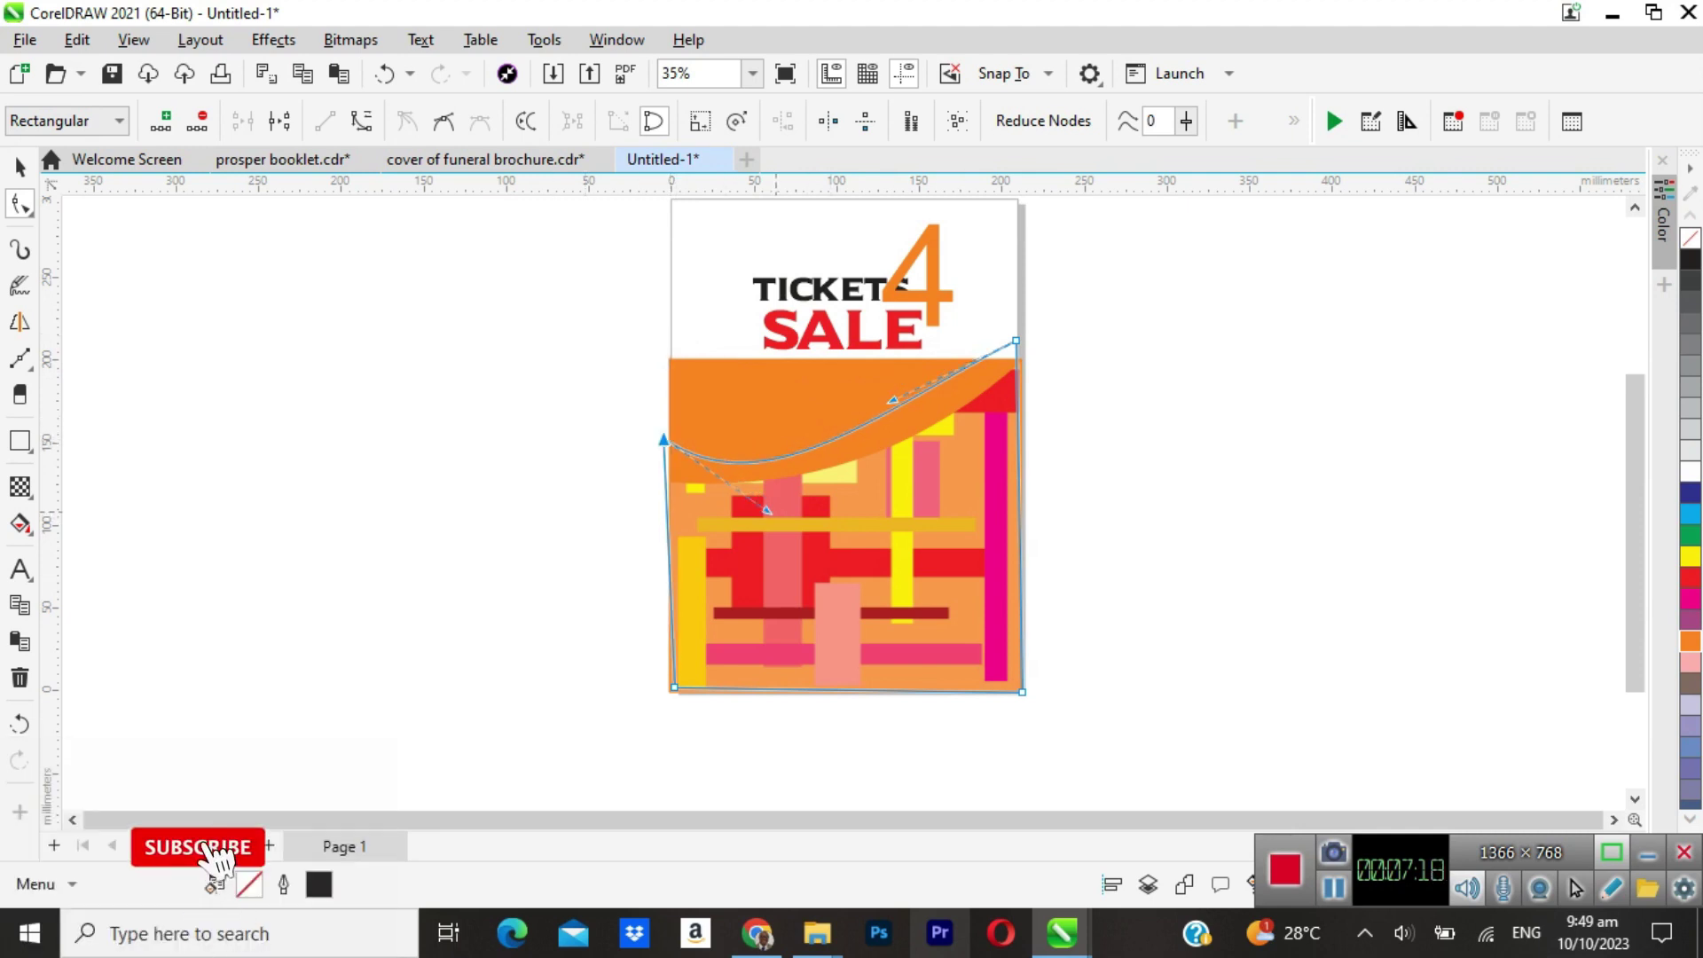
drag(783, 501, 794, 497)
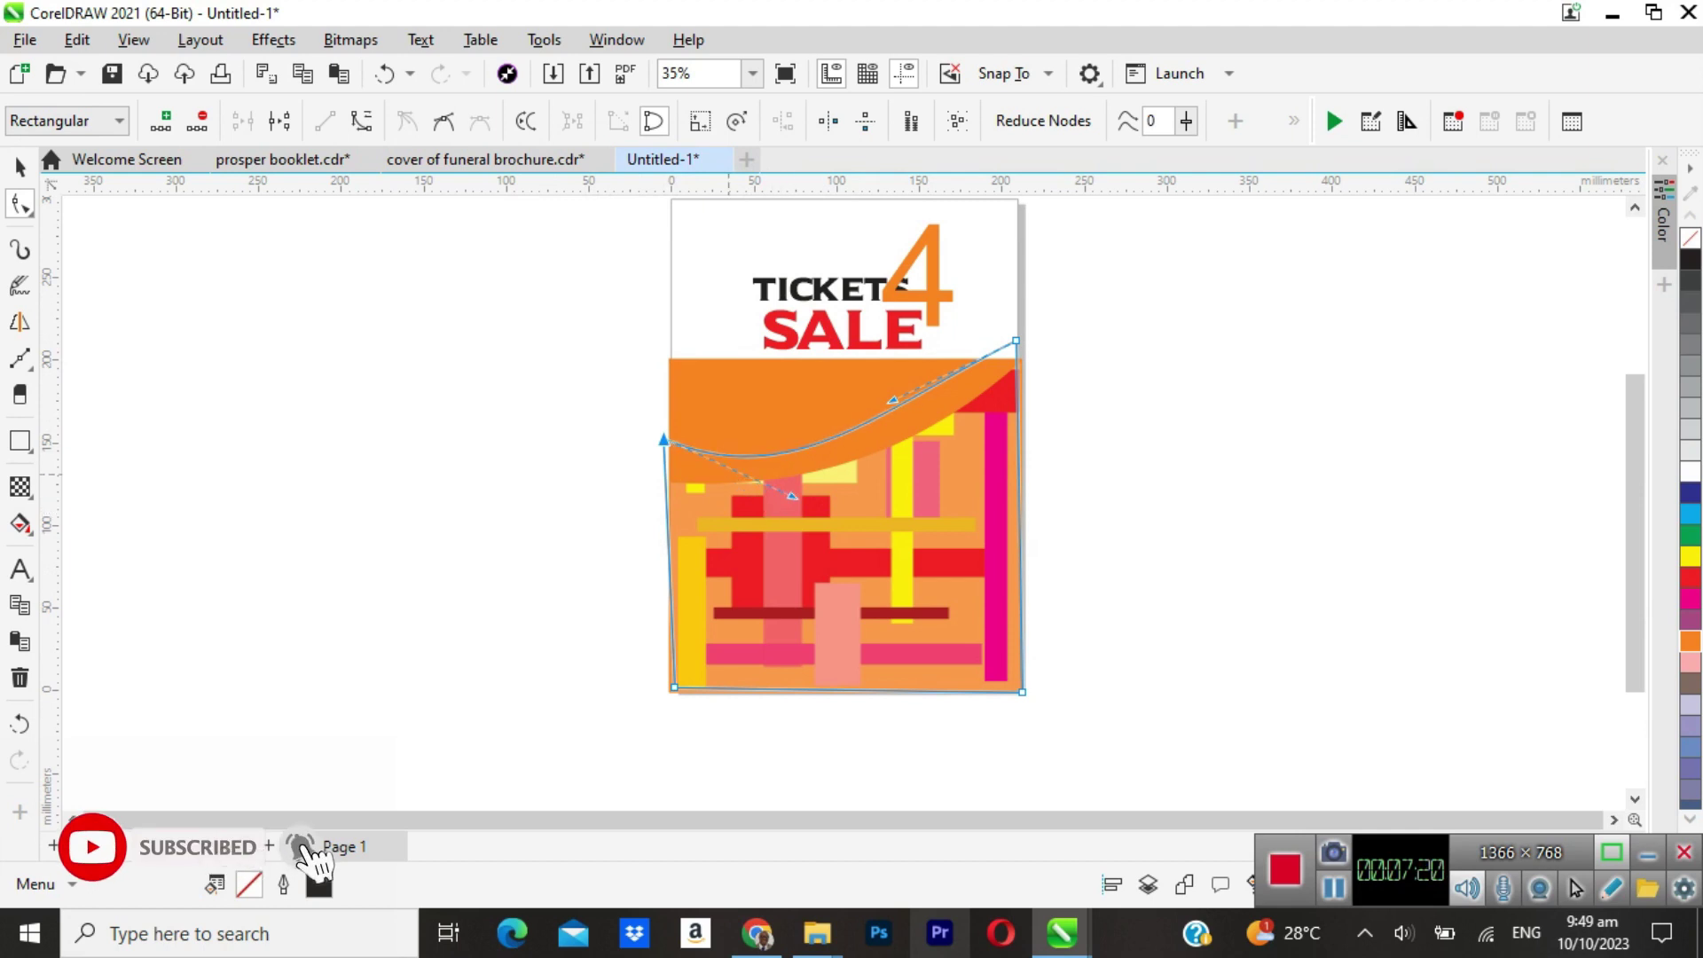
drag(664, 440, 670, 453)
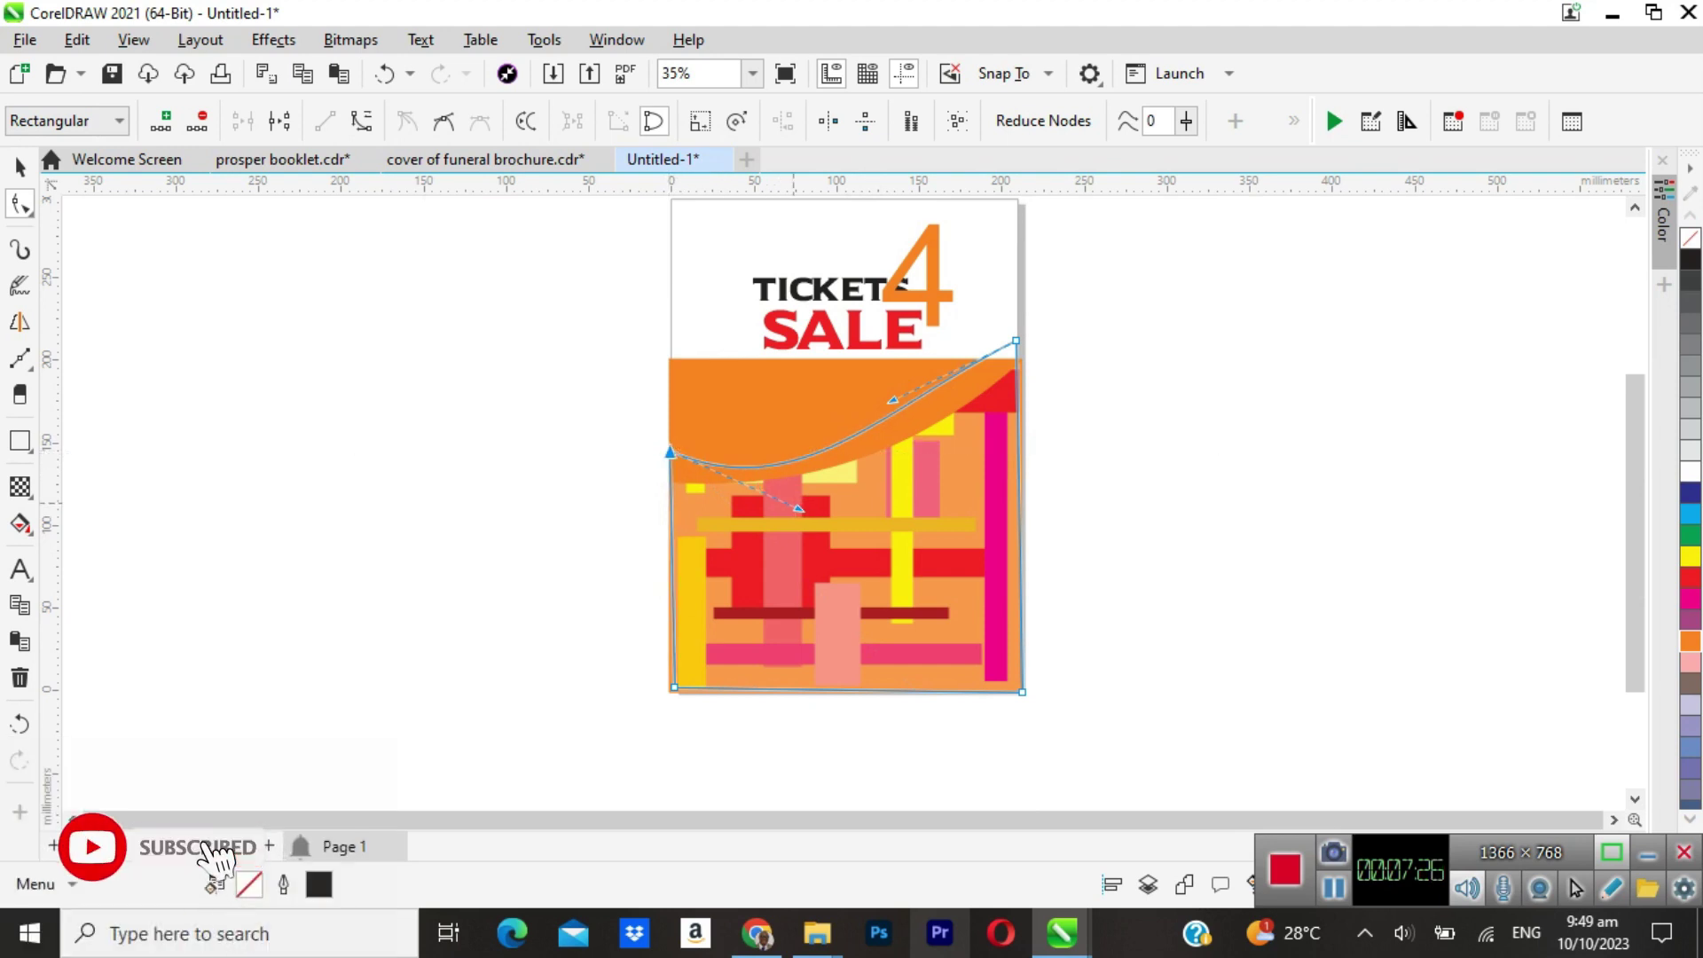
drag(803, 517, 812, 508)
drag(670, 453, 671, 468)
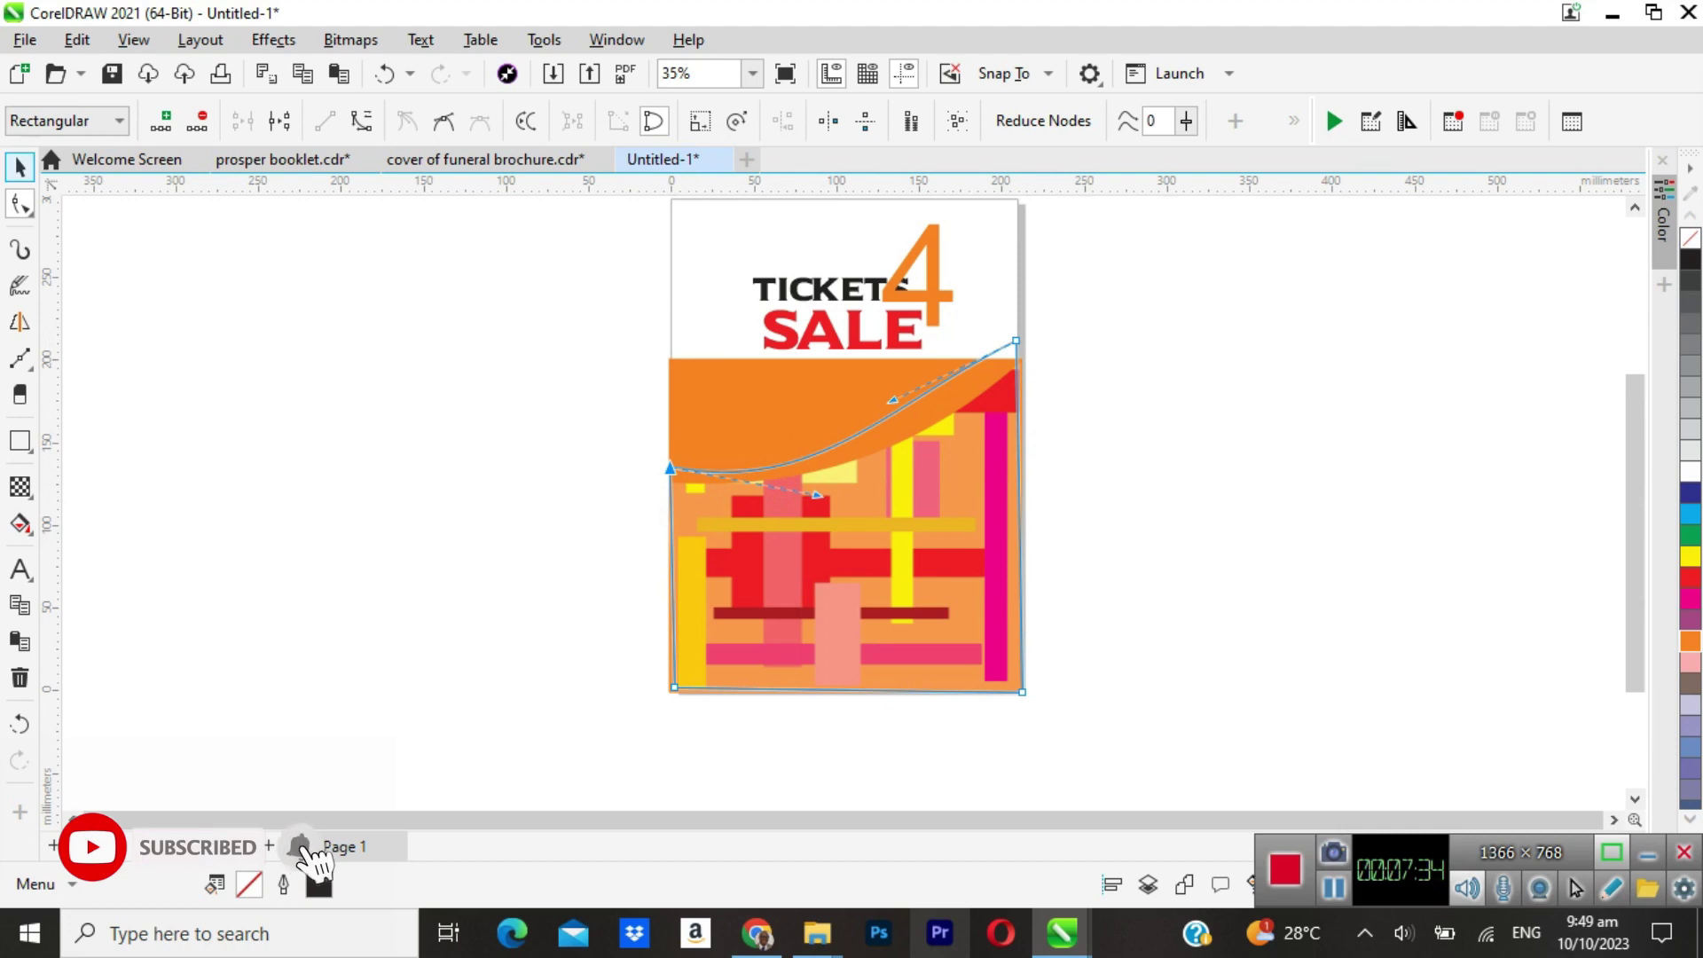
key(space)
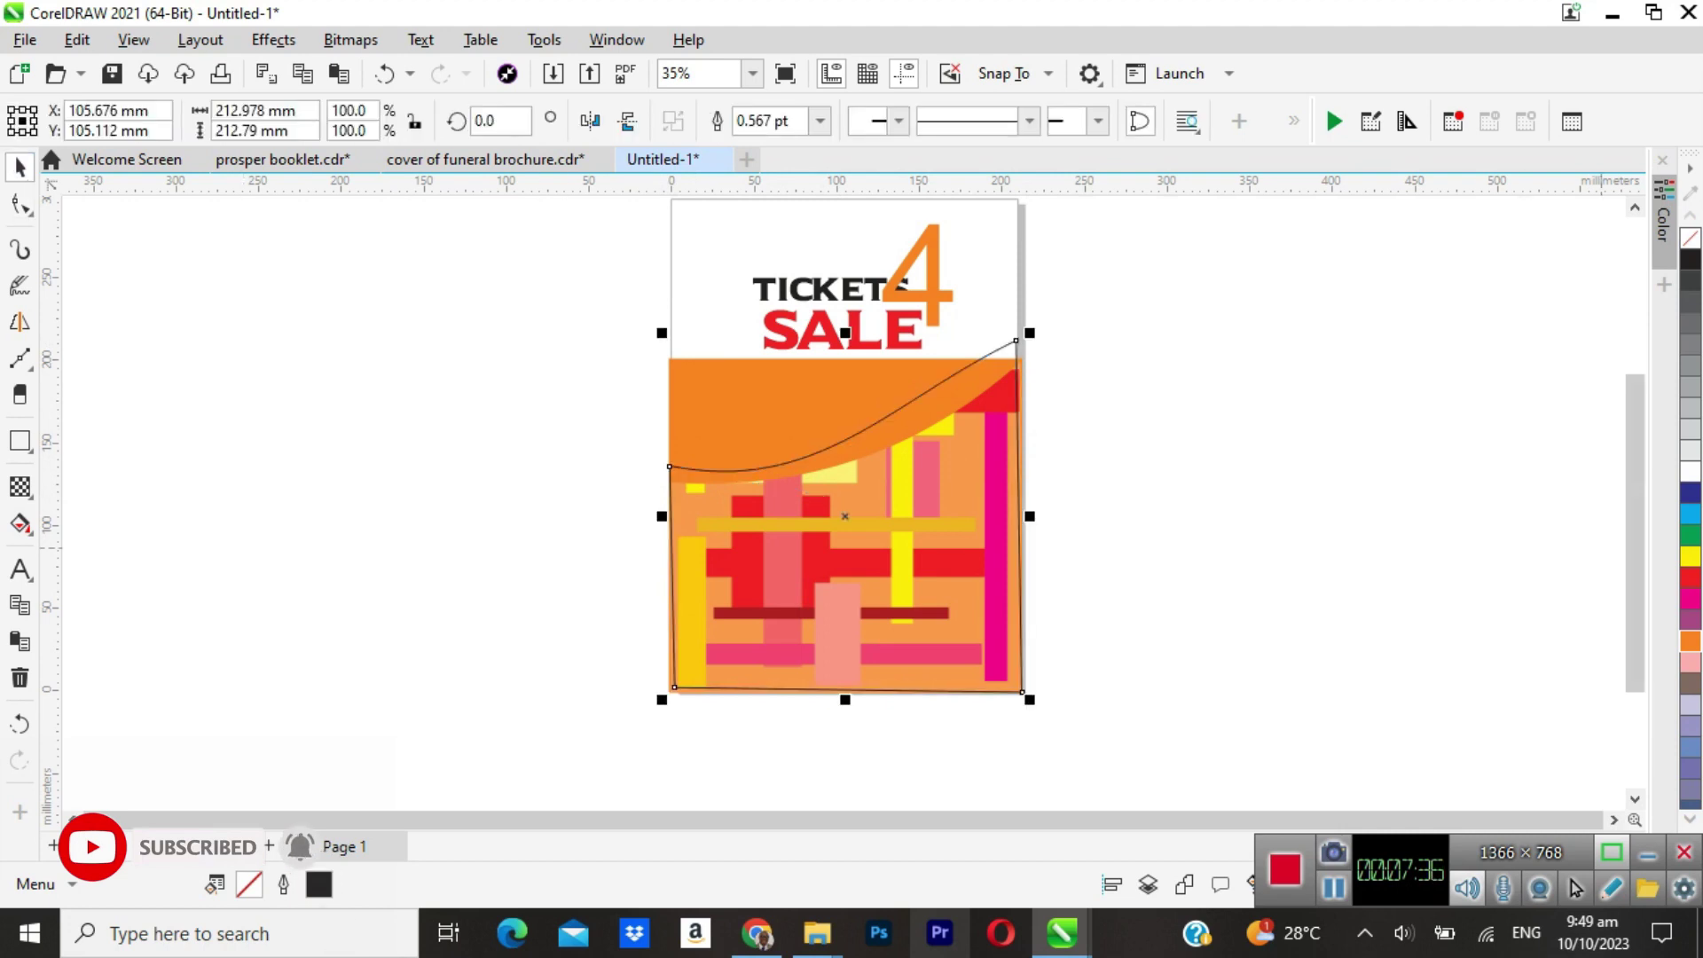
Fill the selected curved shape with a dark reddish-orange shade and remove its outline.
click(1691, 642)
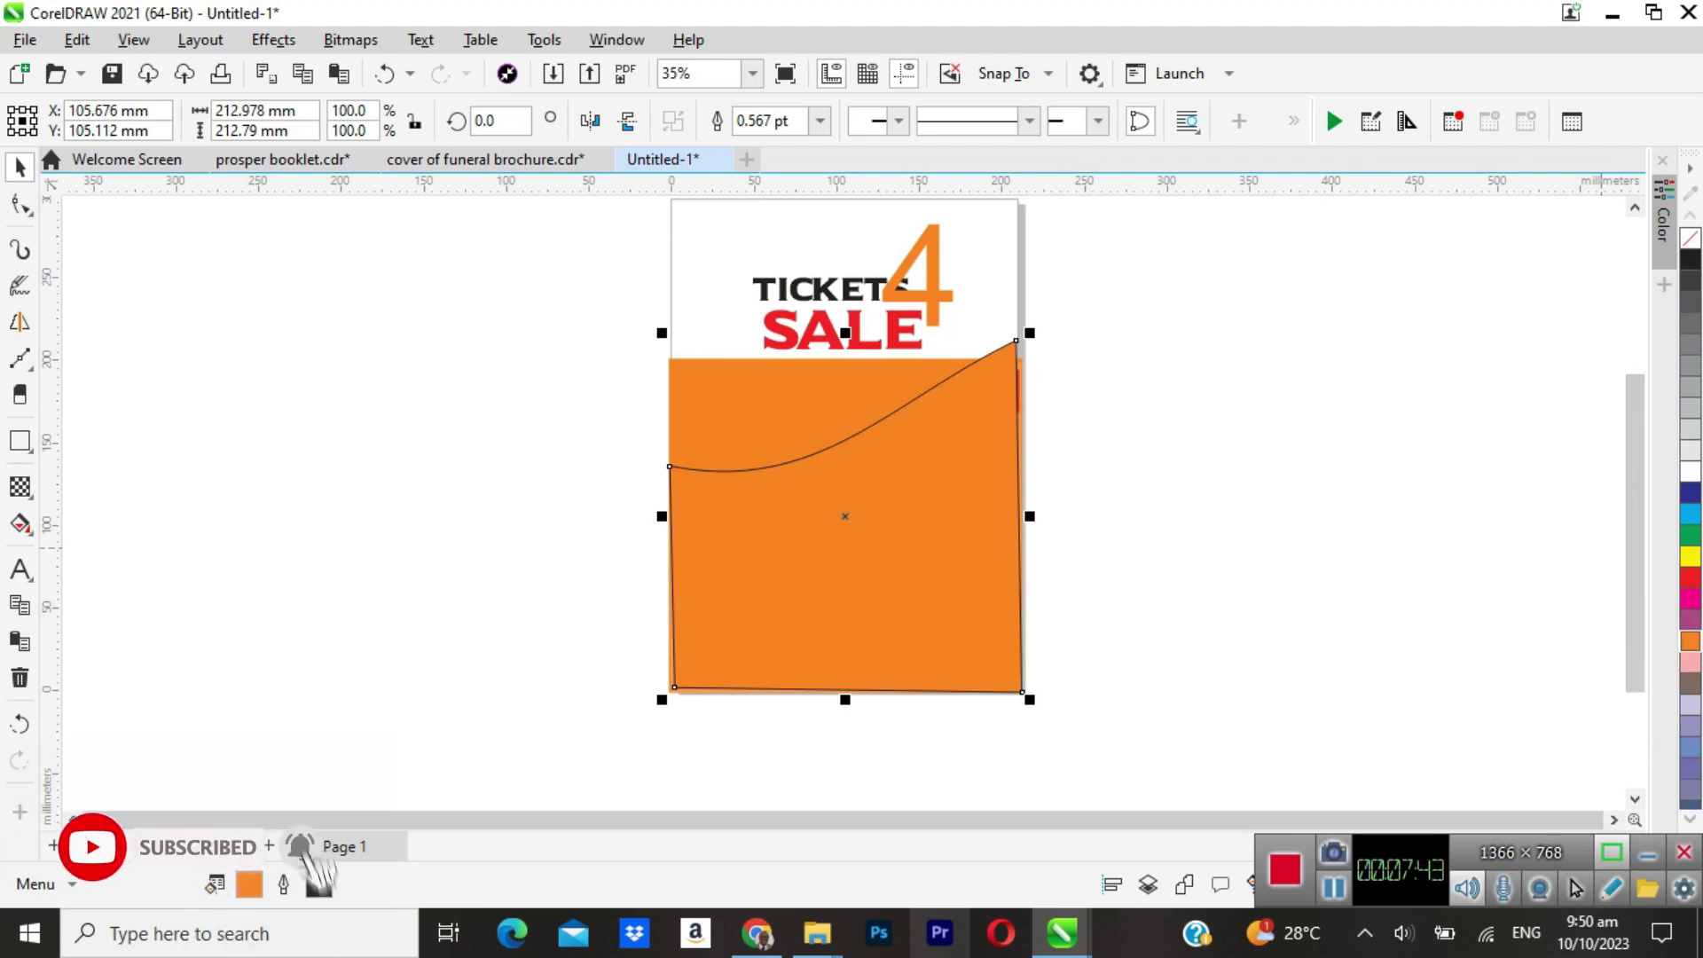
click(1690, 642)
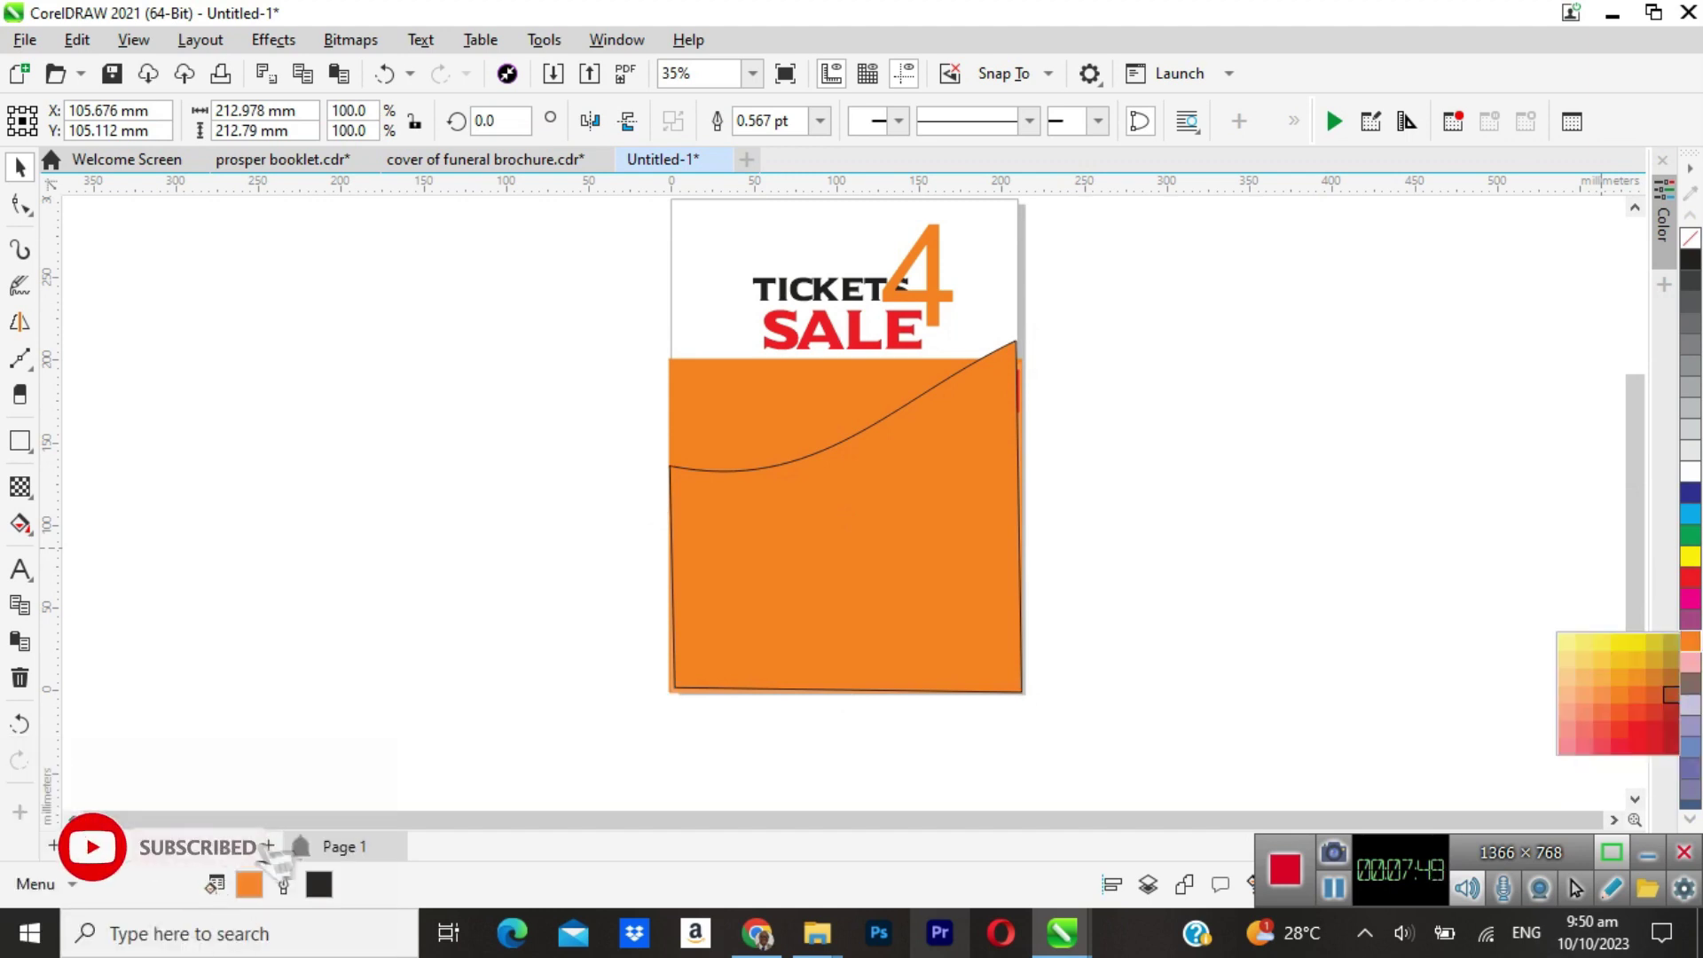
click(1670, 711)
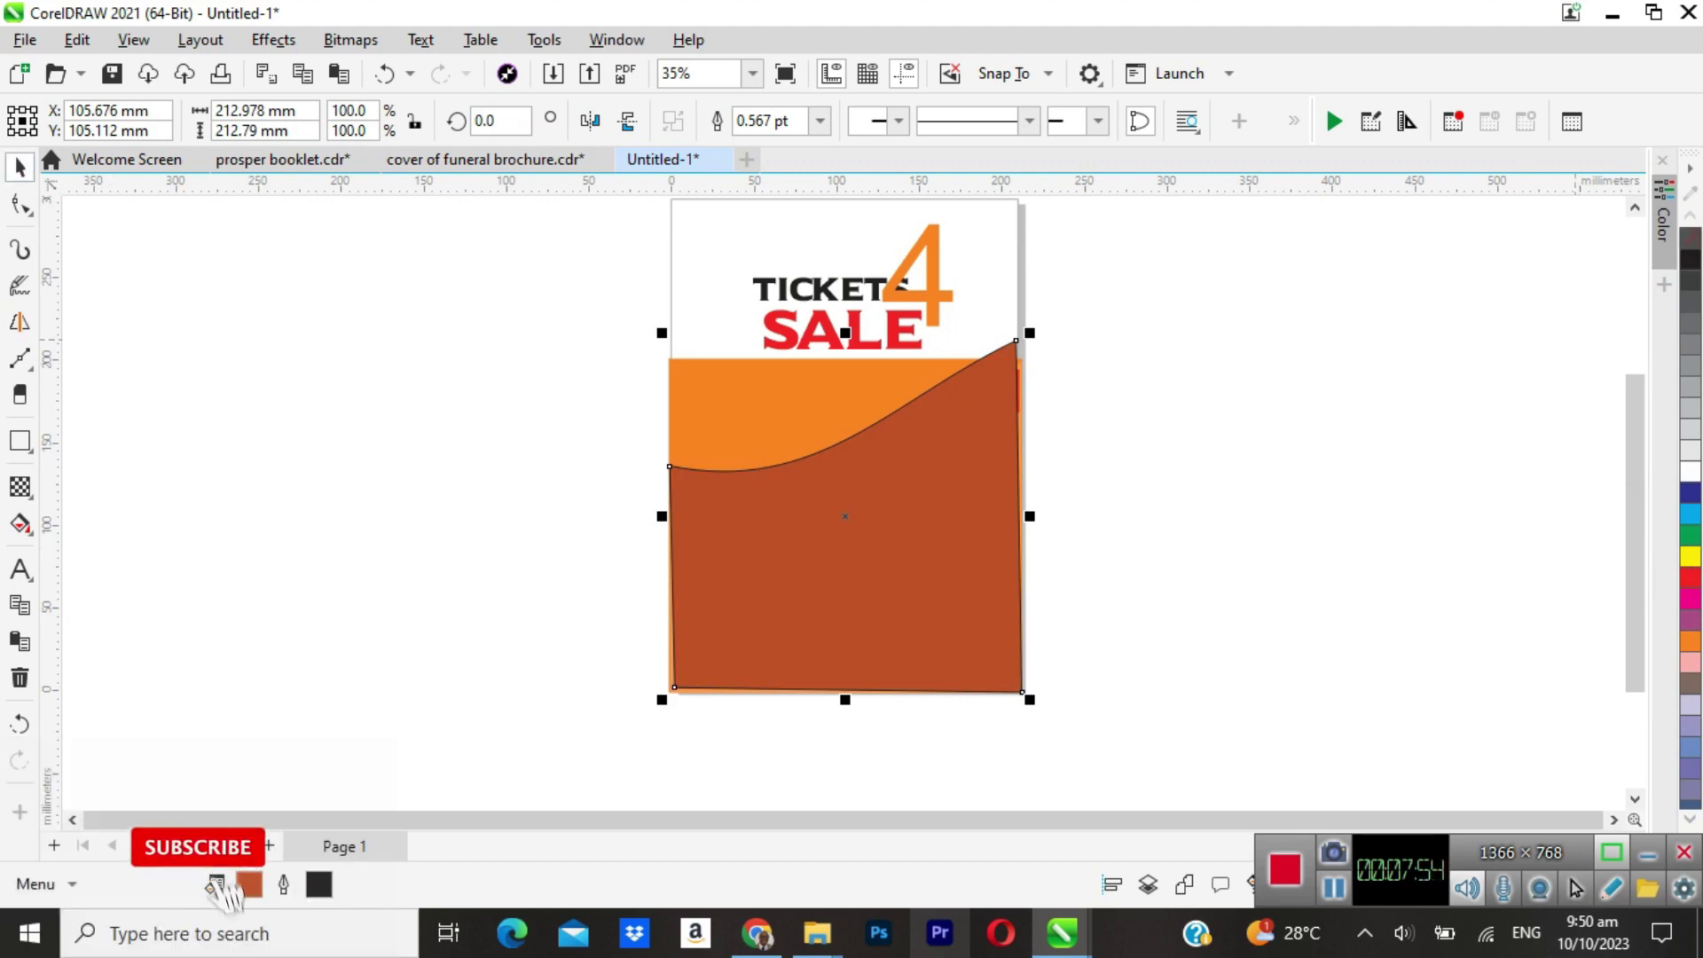
right_click(1690, 217)
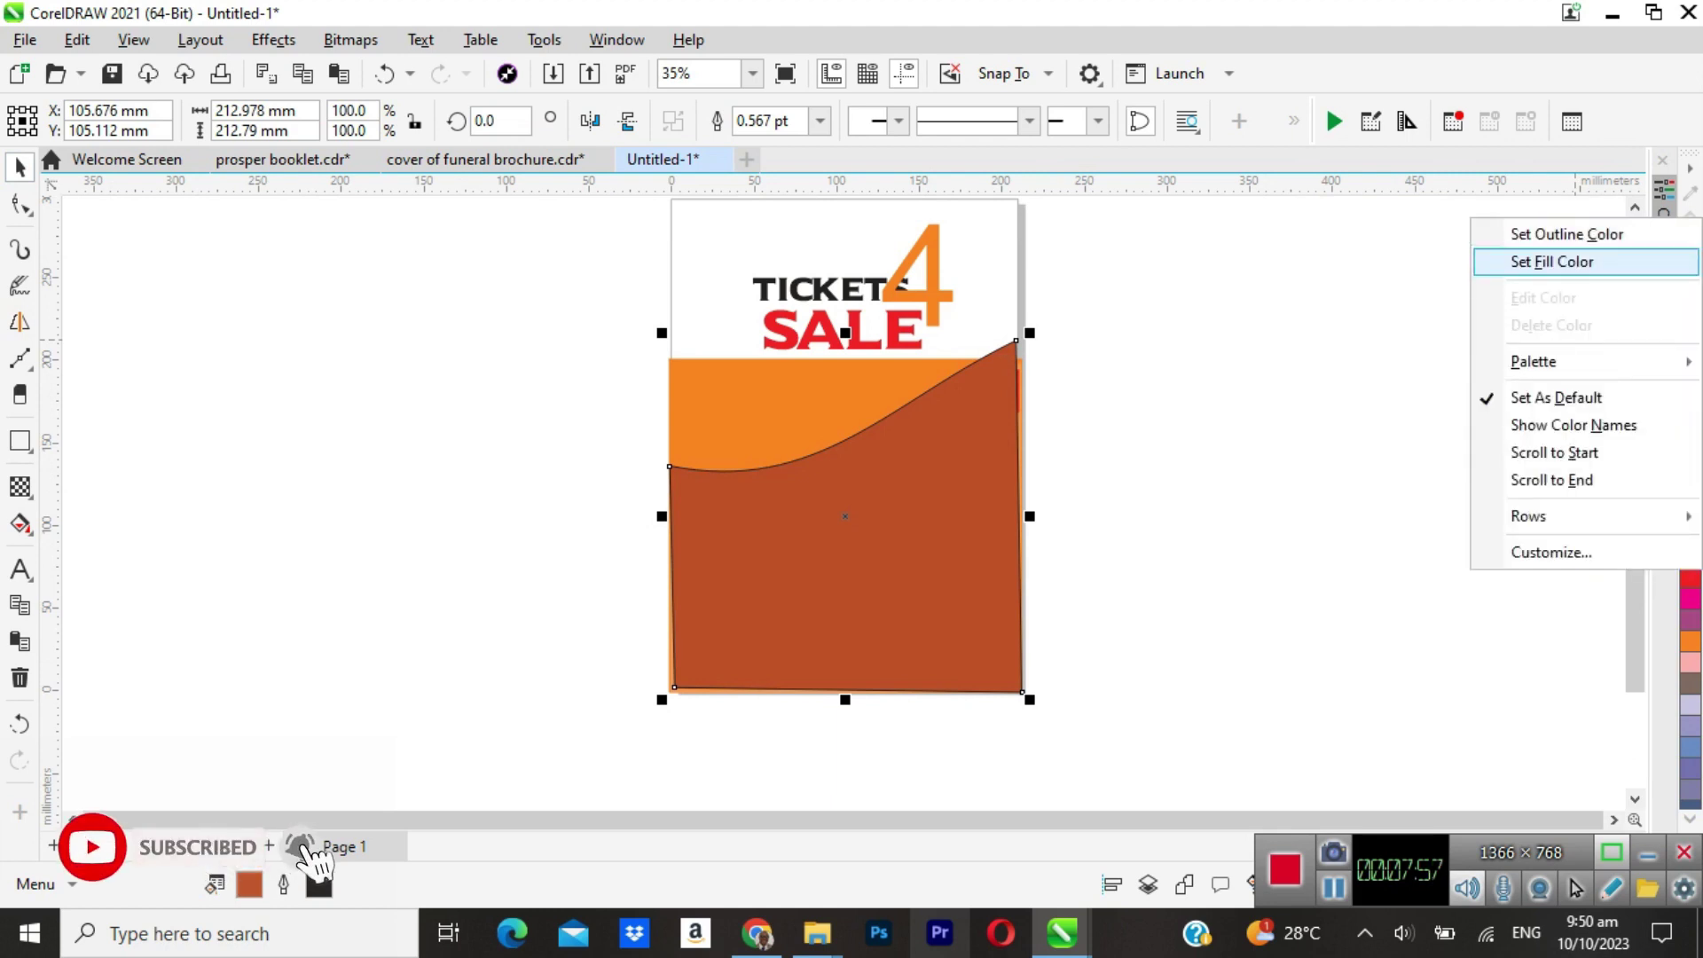
click(1566, 234)
click(1251, 364)
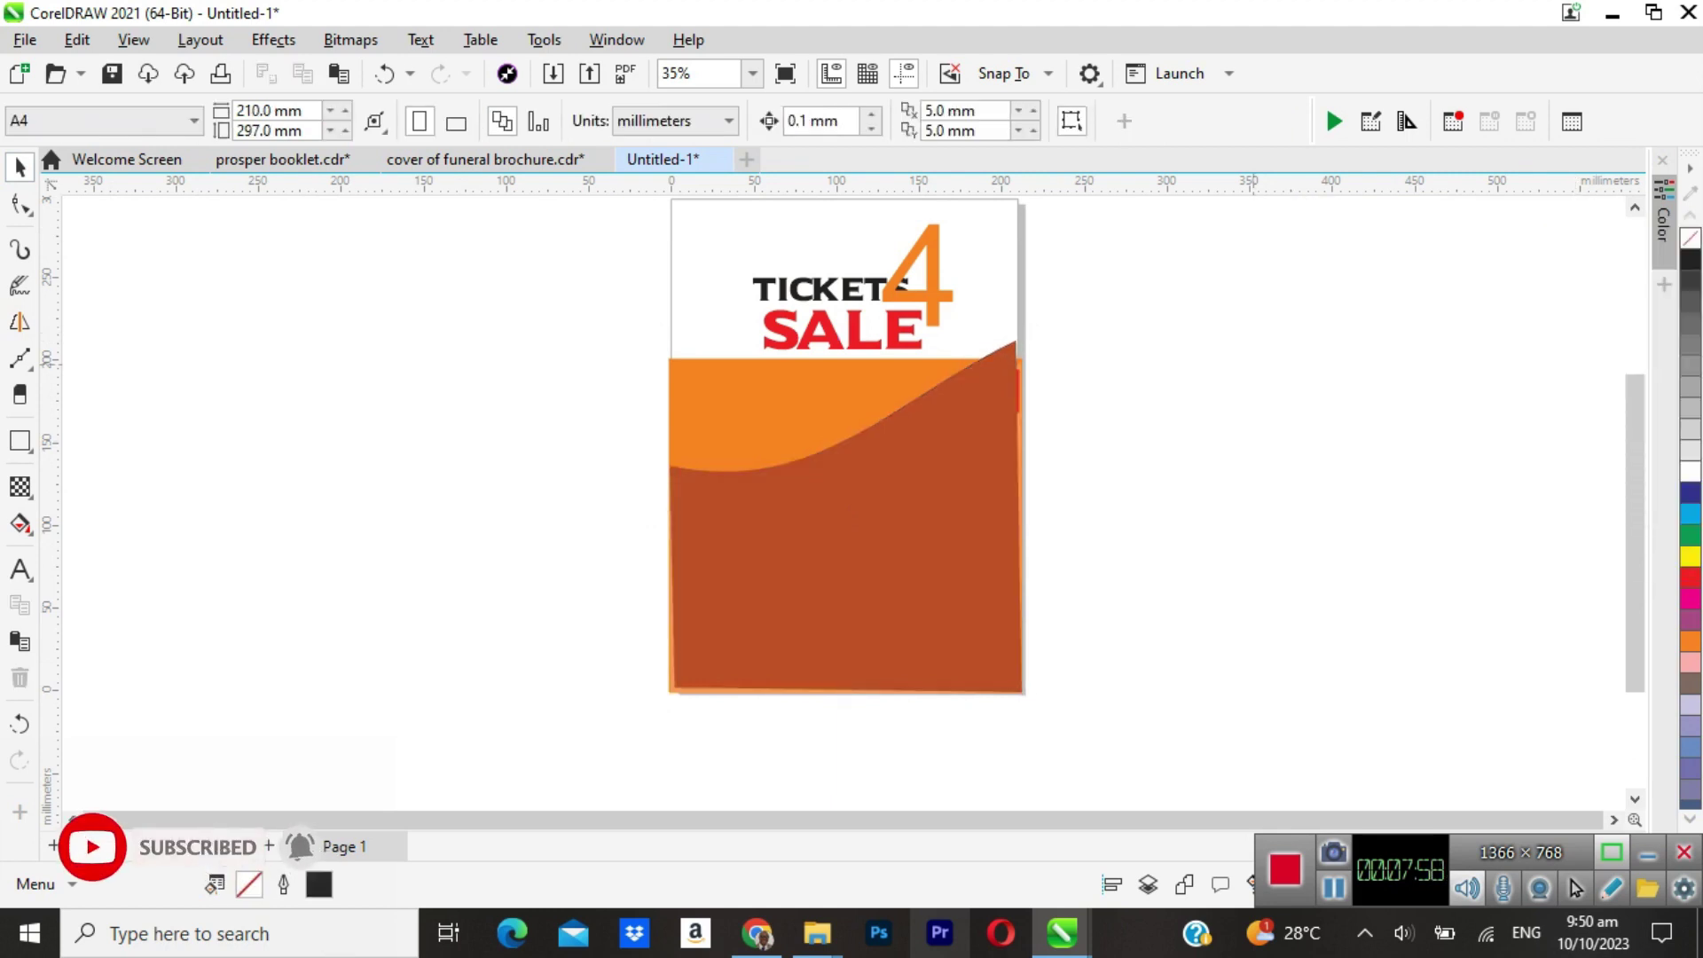
Shift the dark-orange curved shape slightly right and delete the plain orange rectangle behind it.
scroll(1066, 399, up, 4)
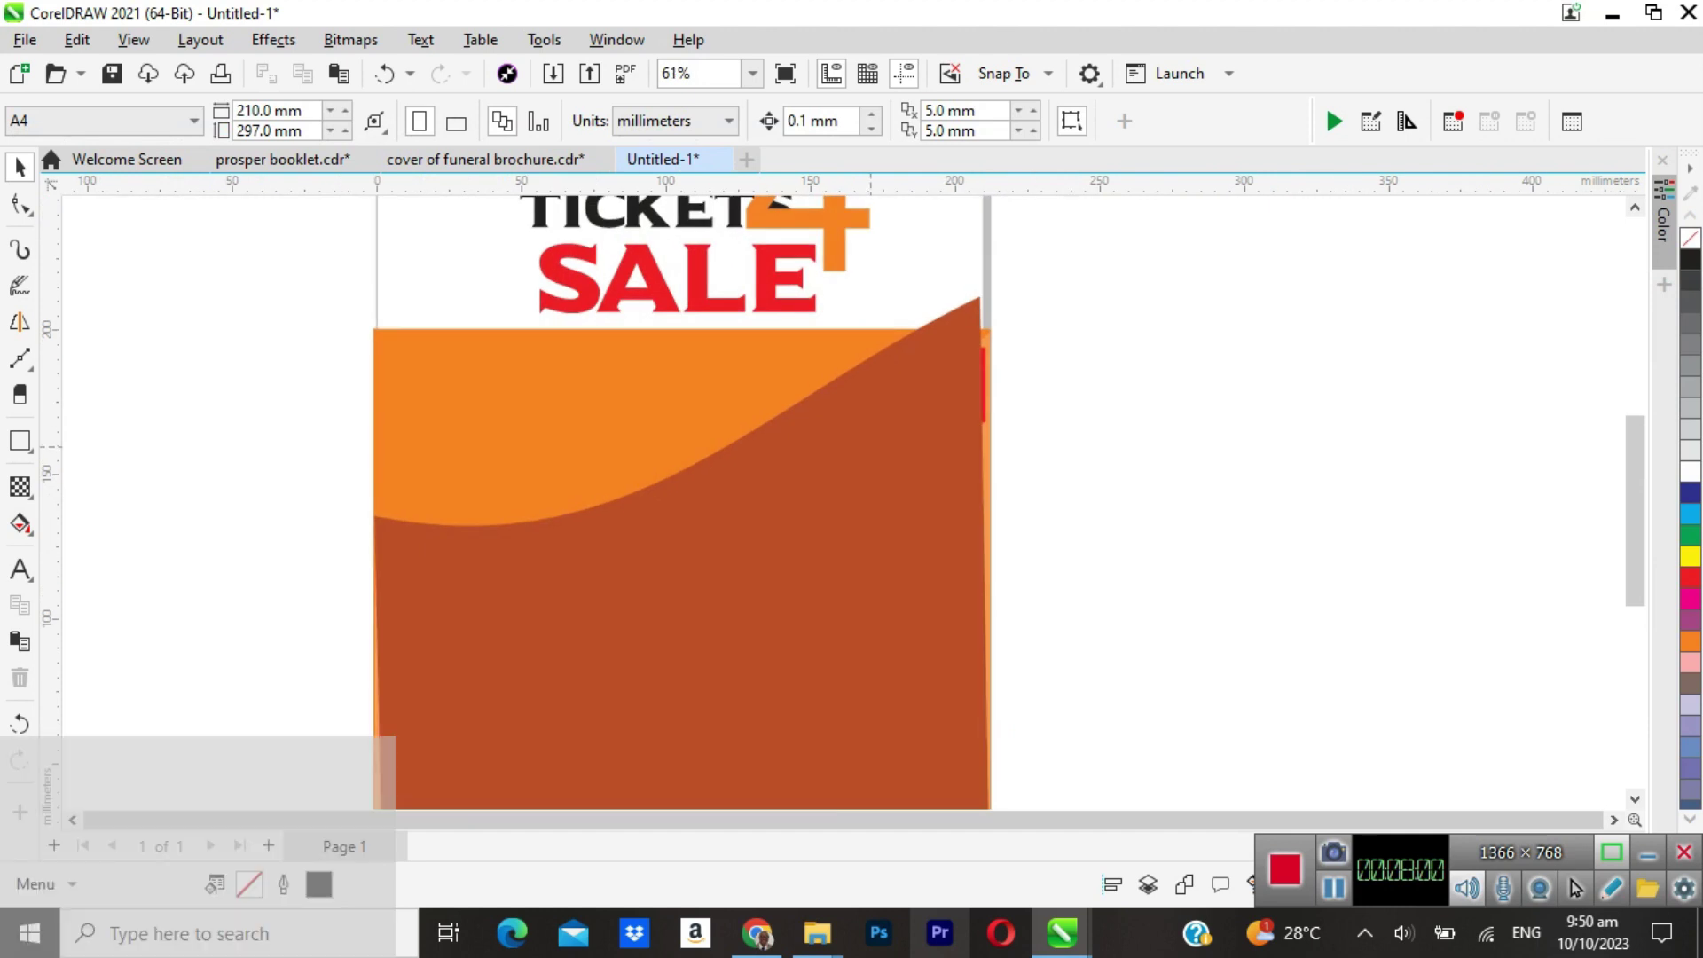
click(878, 451)
key(F10)
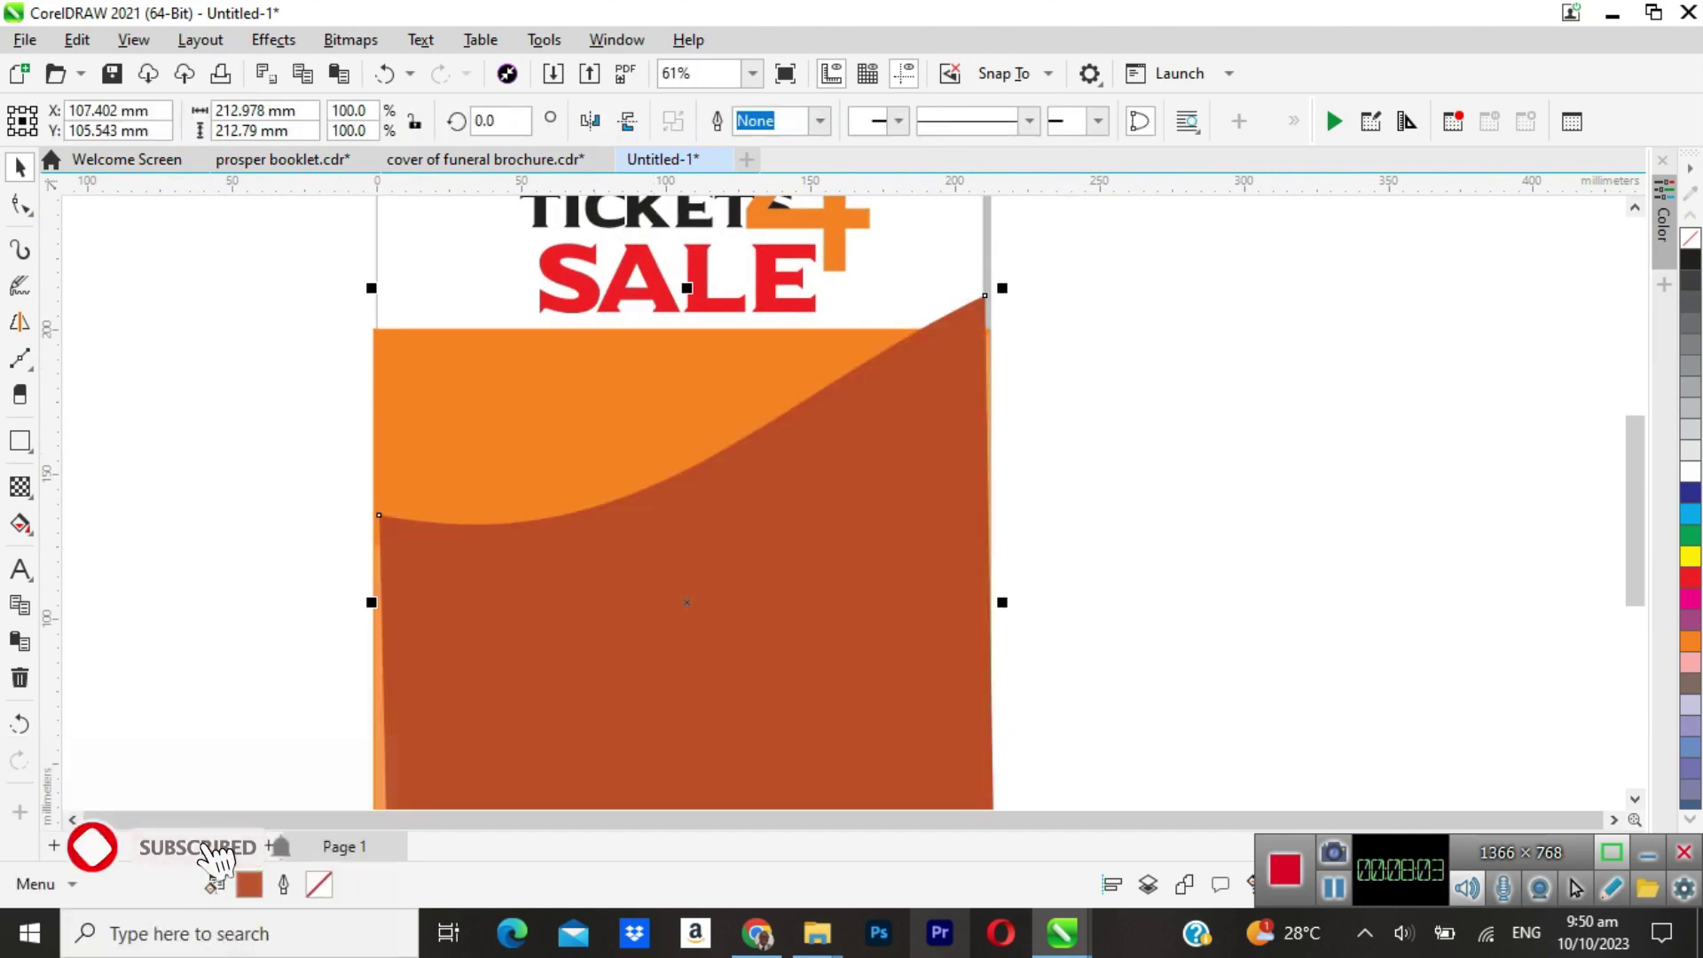
click(29, 211)
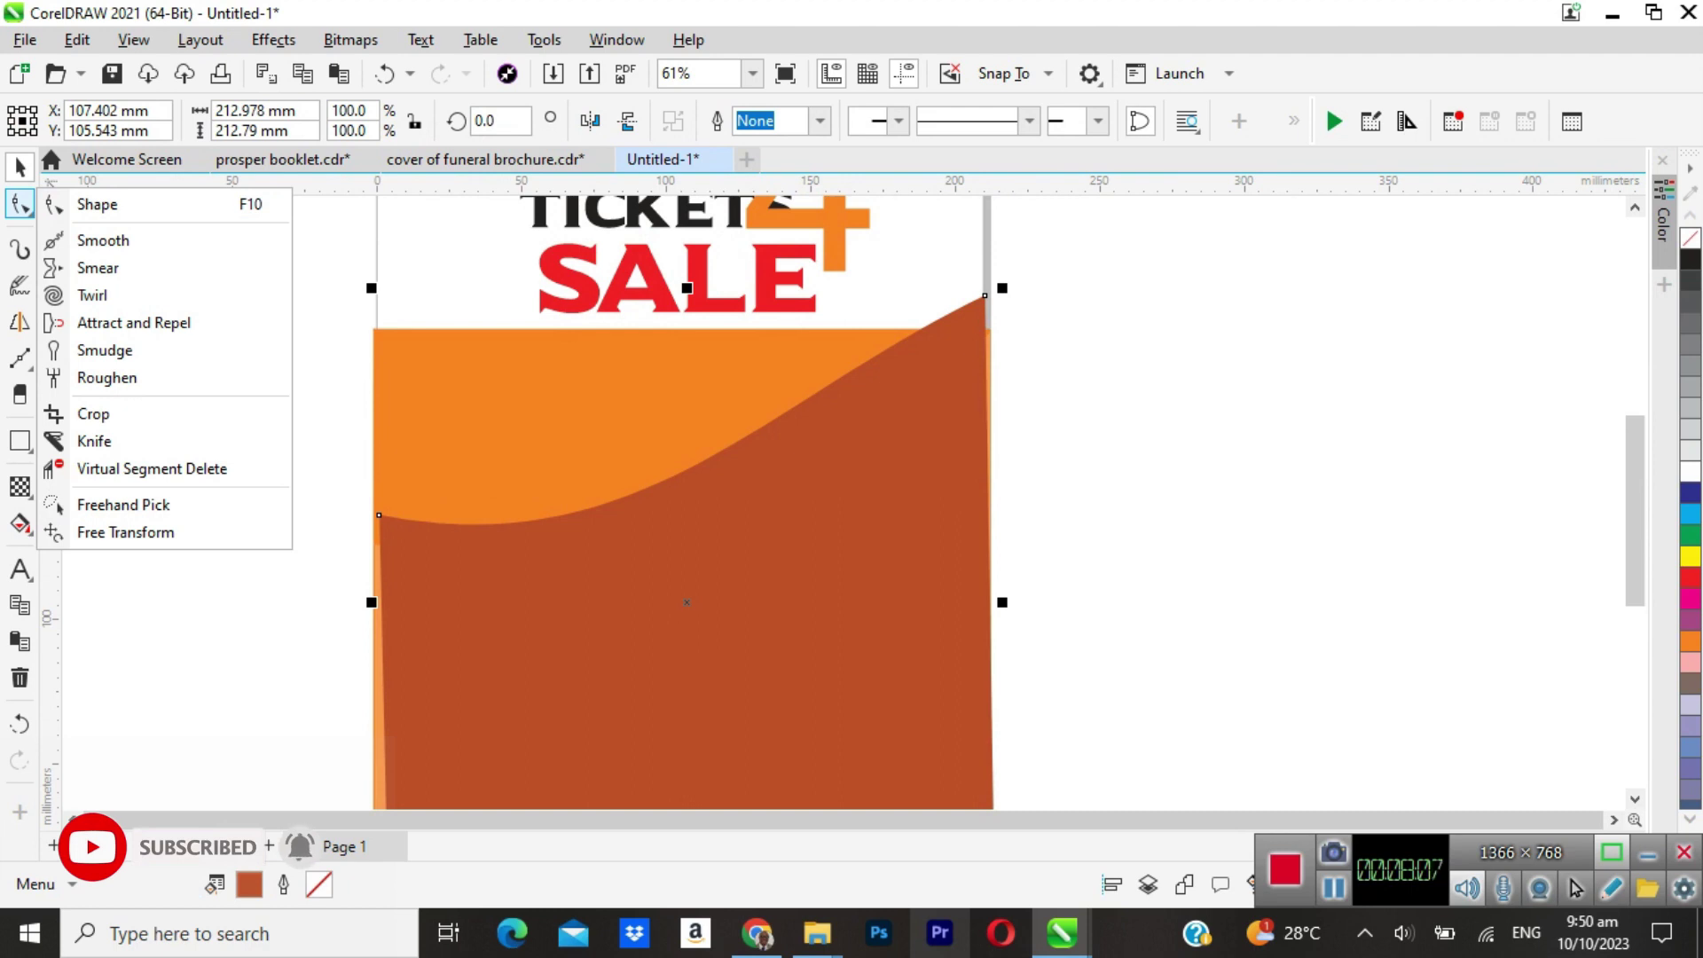
click(499, 396)
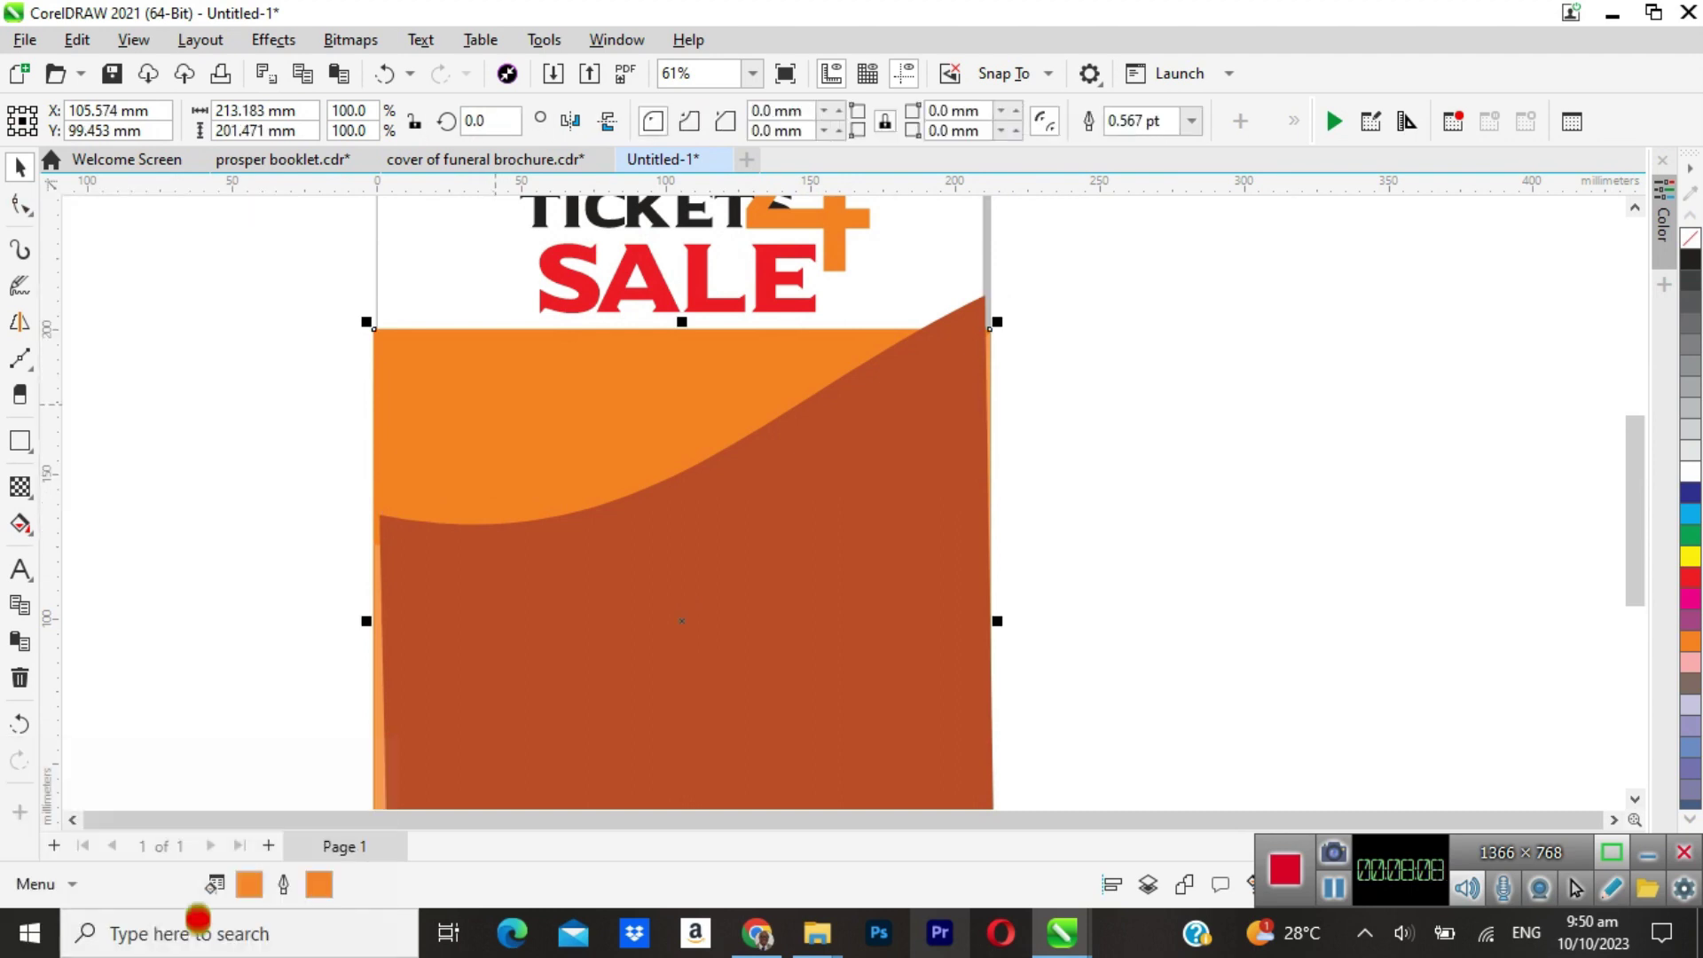
key(Delete)
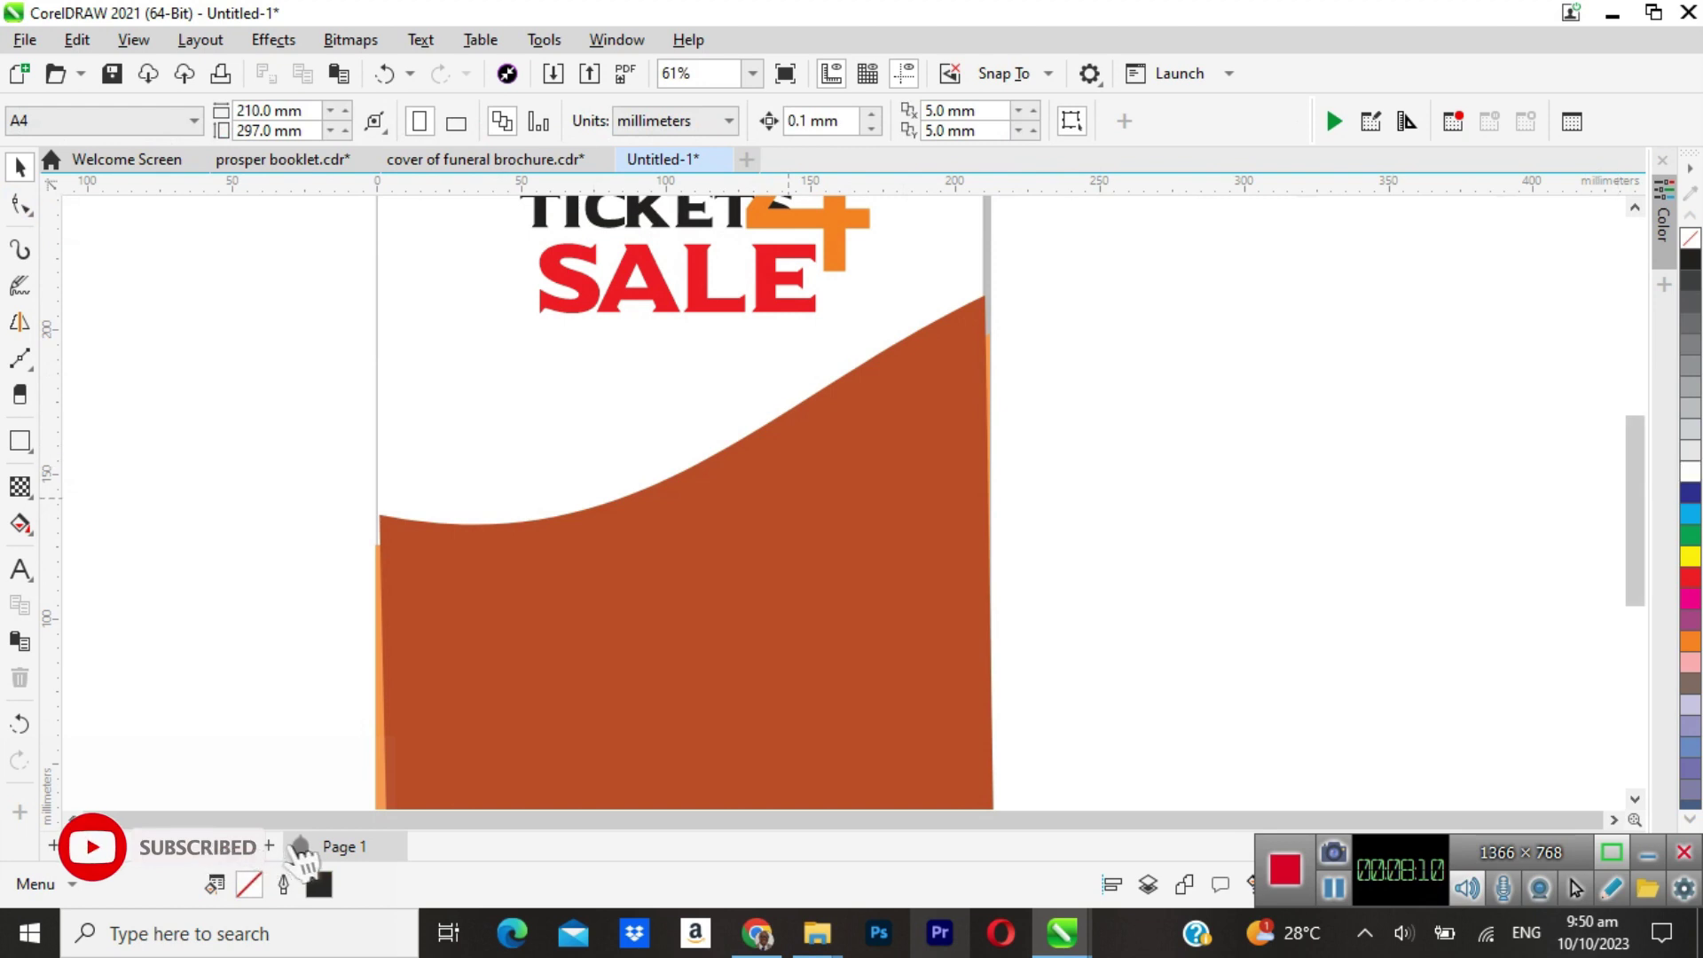
Send the dark-orange curved shape to the back, behind the colourful image.
click(692, 585)
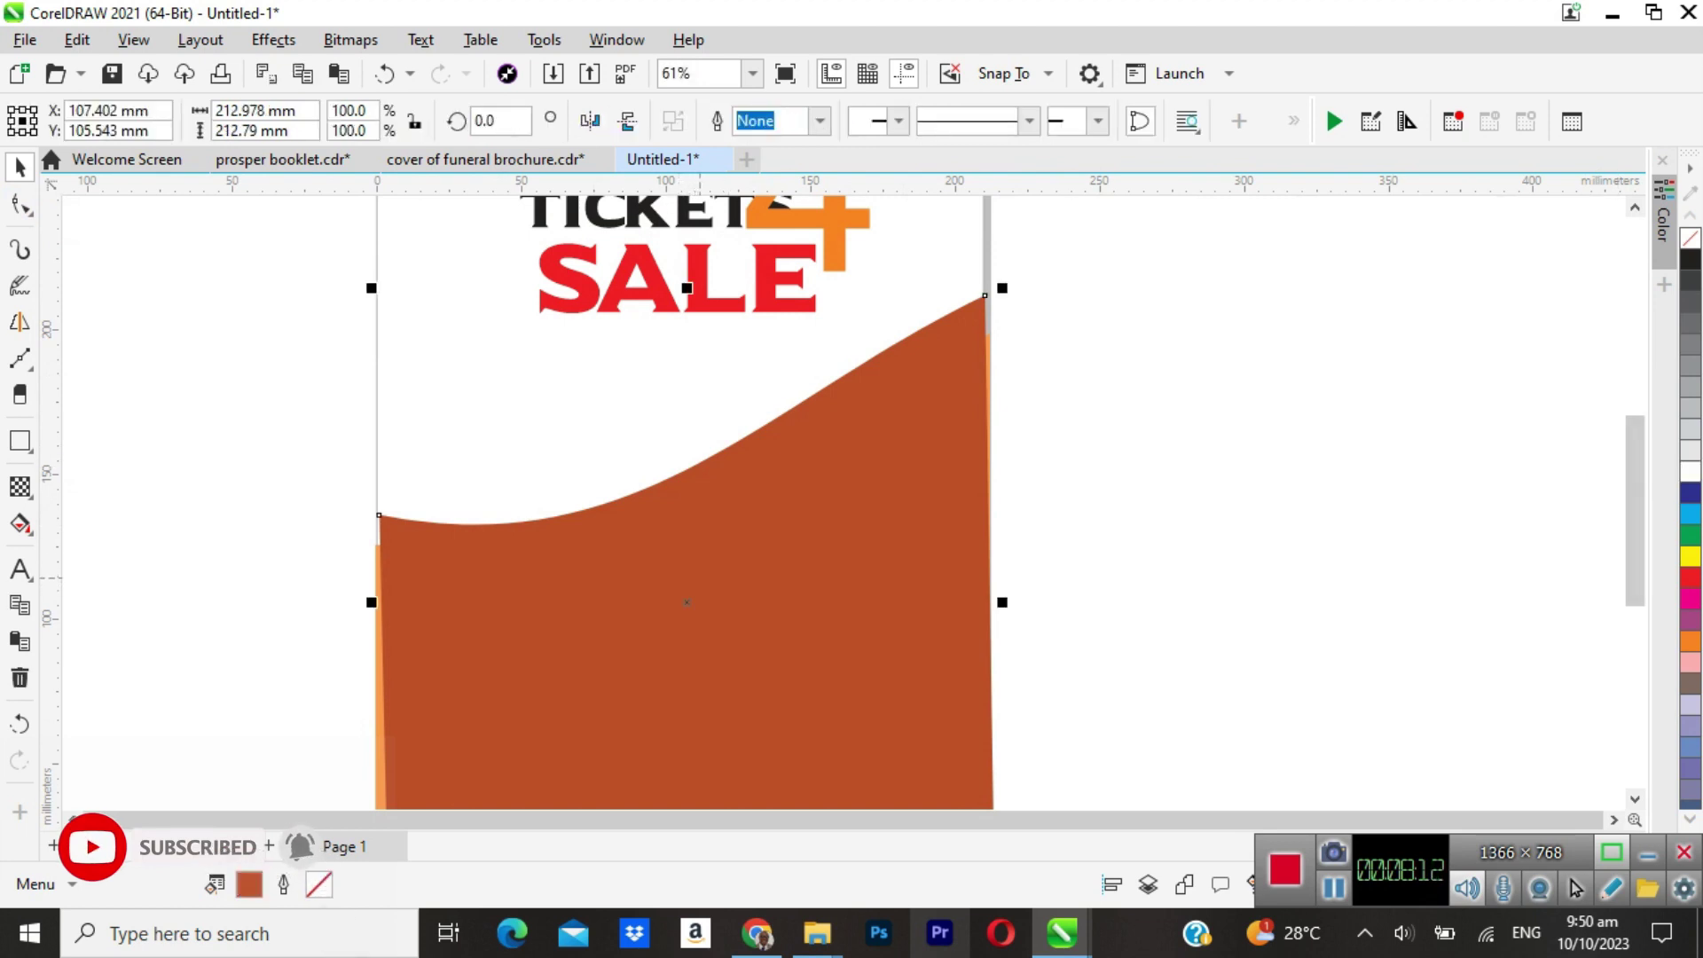
key(shift+Page_Down)
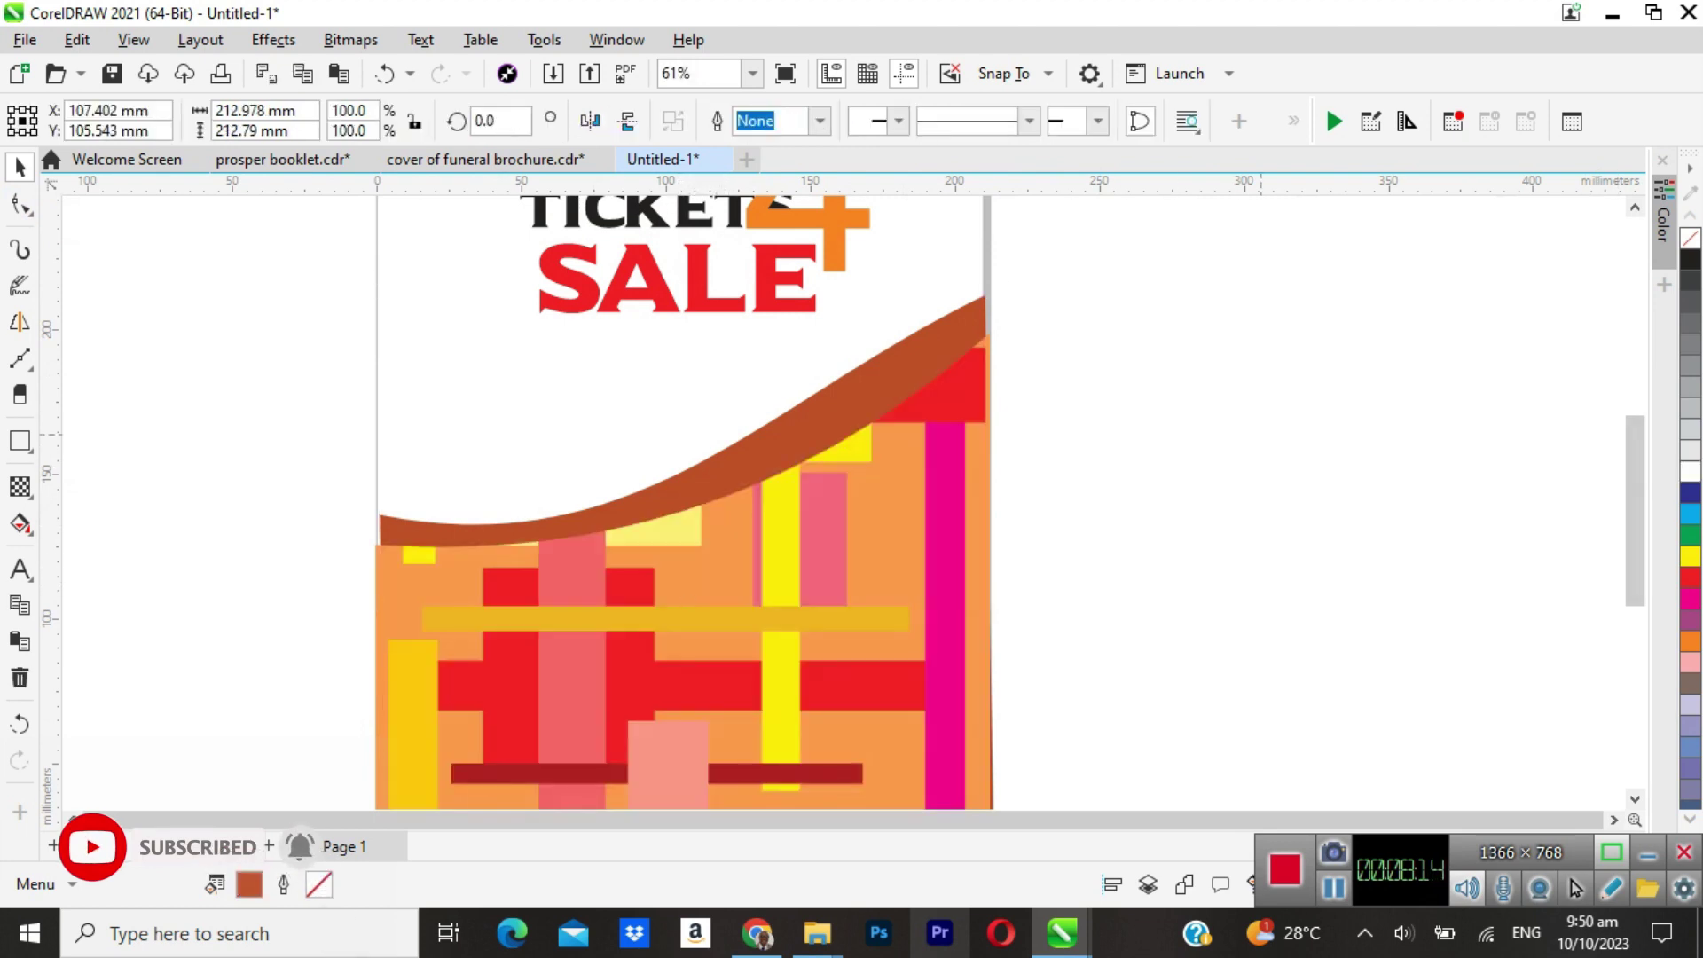
key(Escape)
drag(1634, 516, 1634, 577)
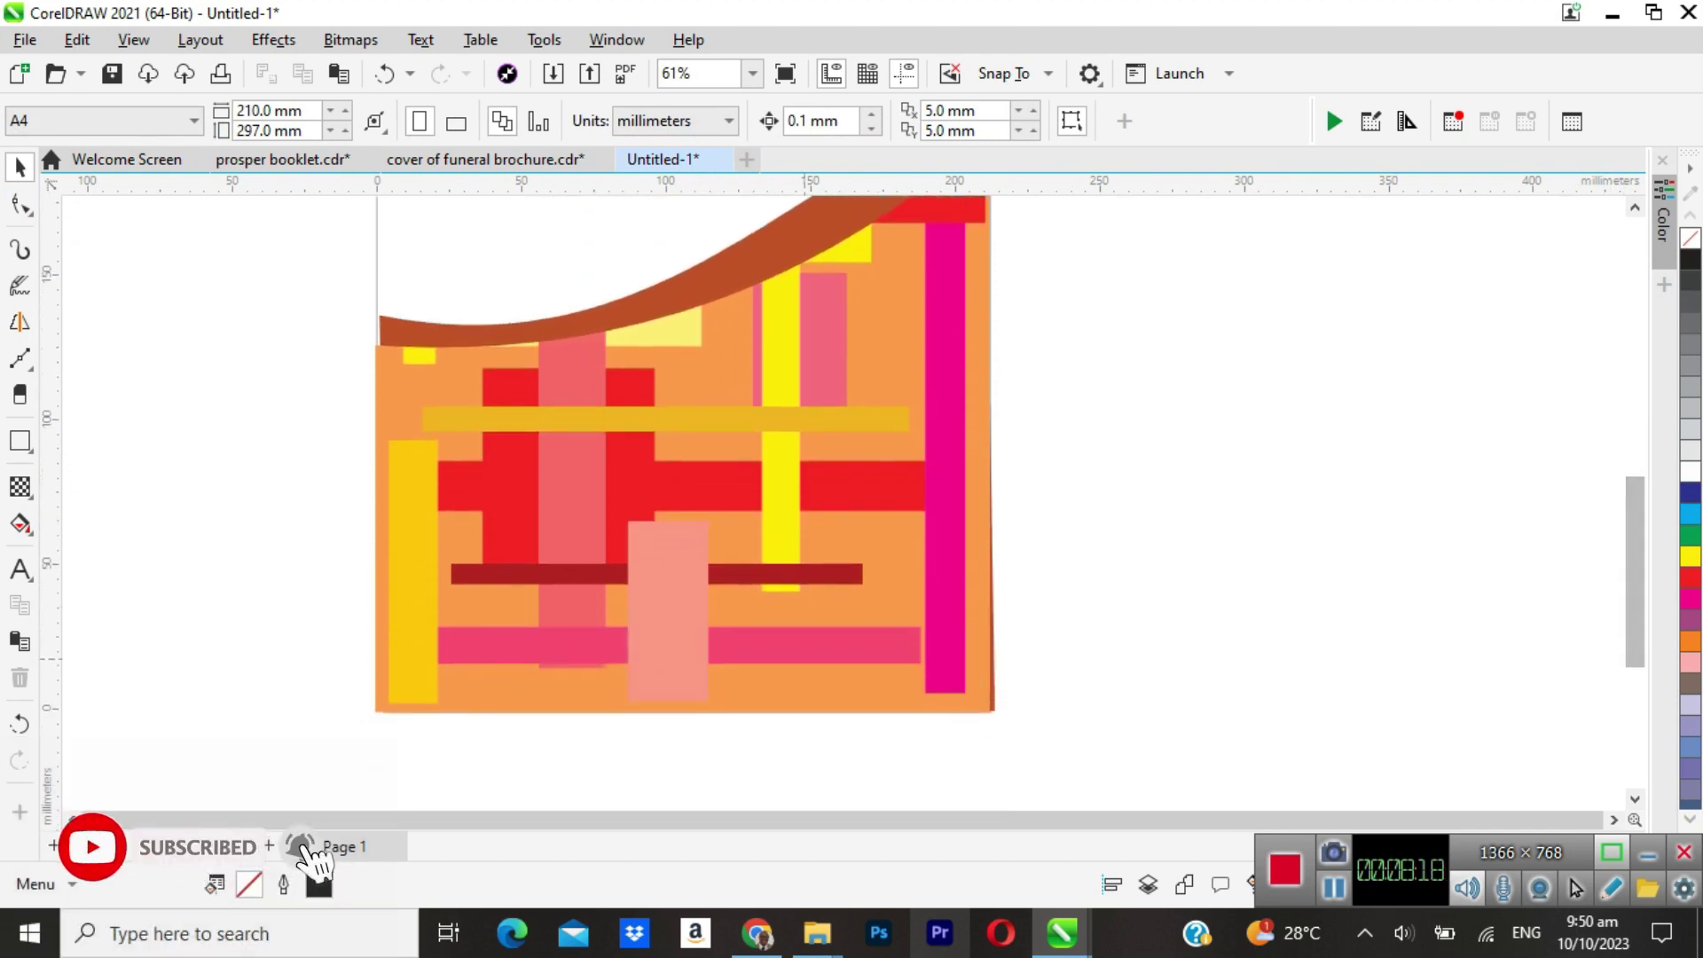
click(701, 607)
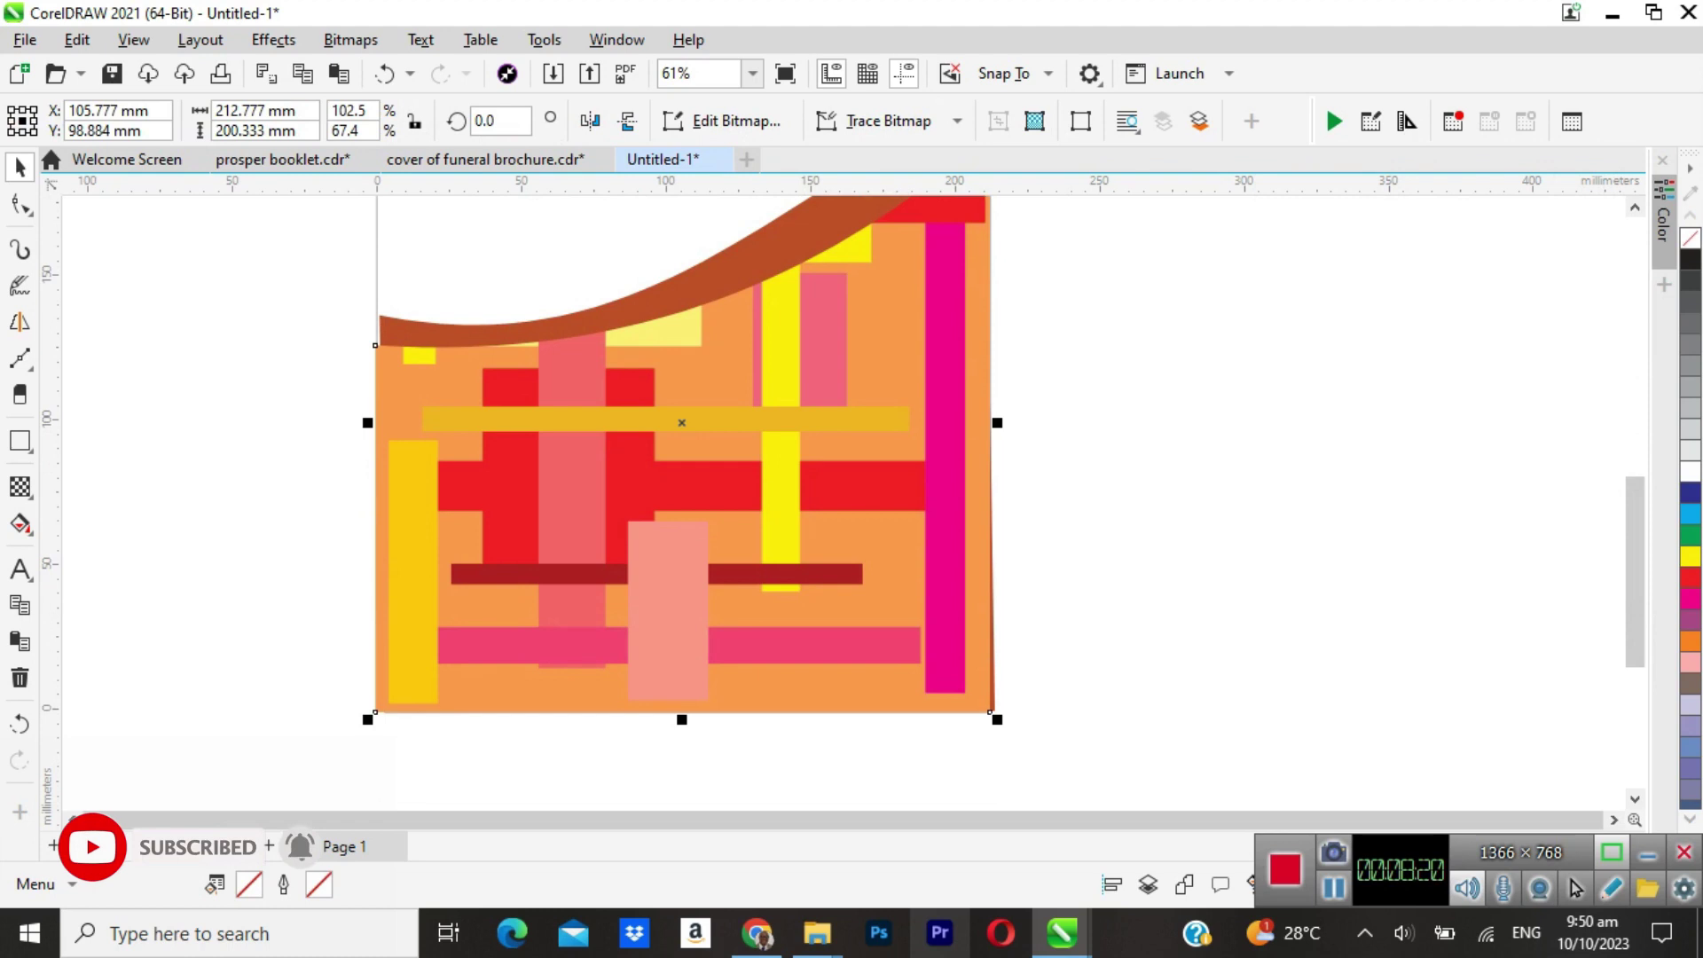
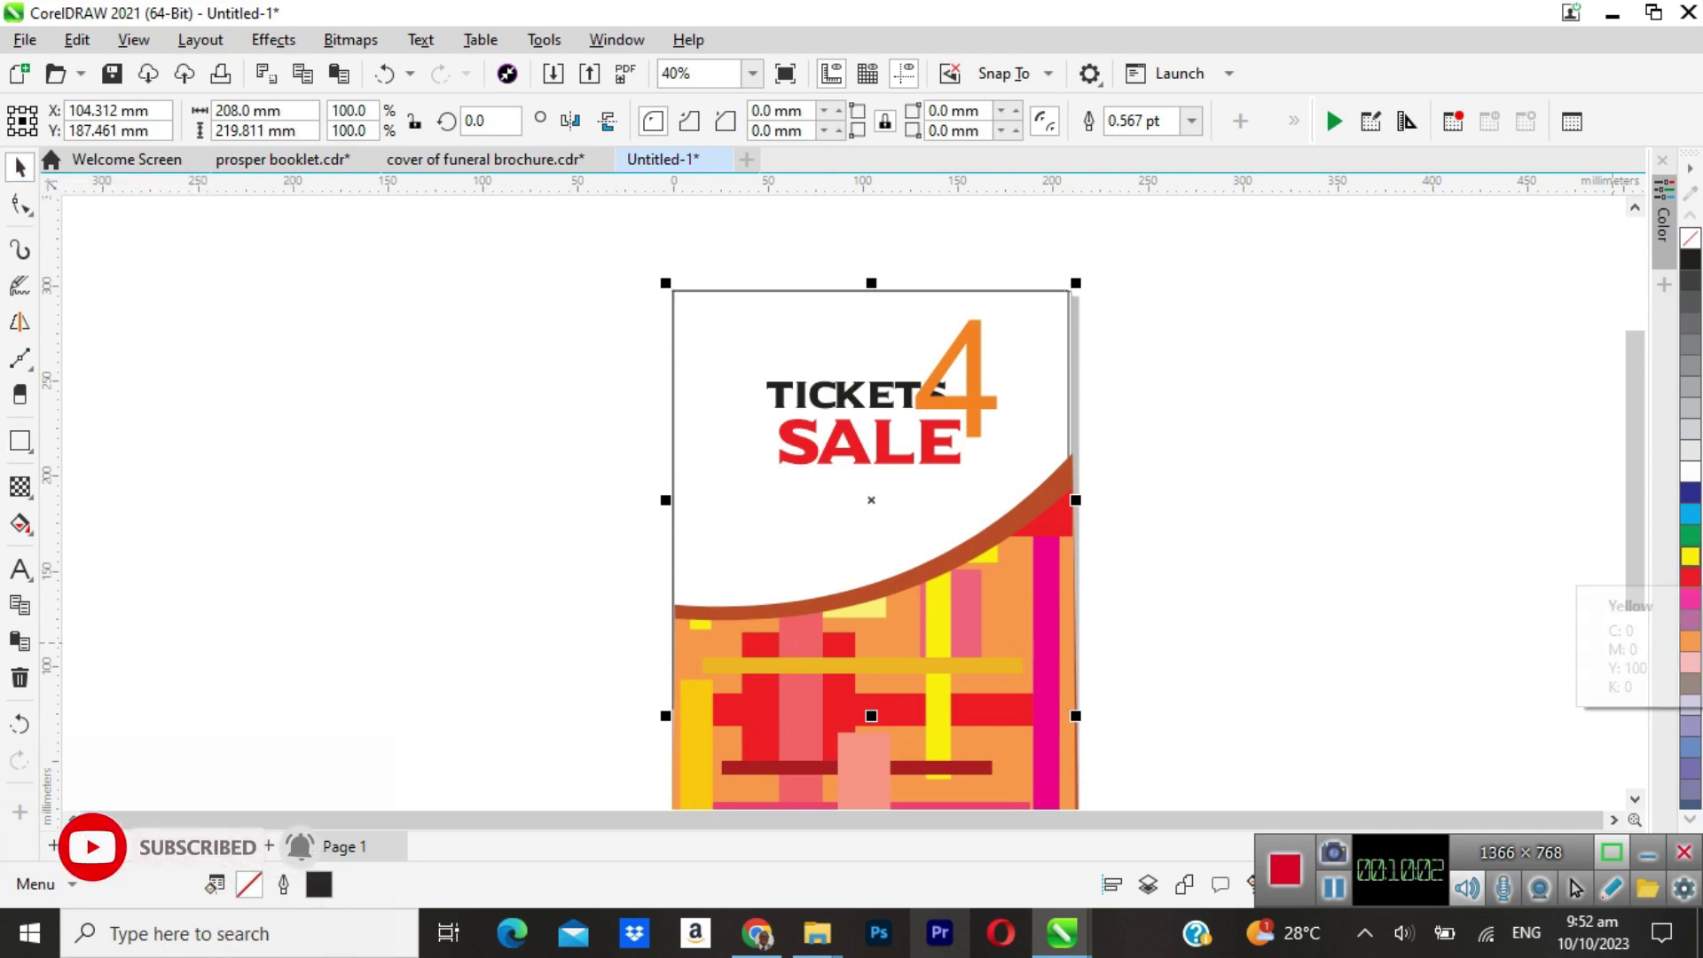
Fill the large rectangle behind the words with a light yellow shade and remove its outline.
click(1690, 557)
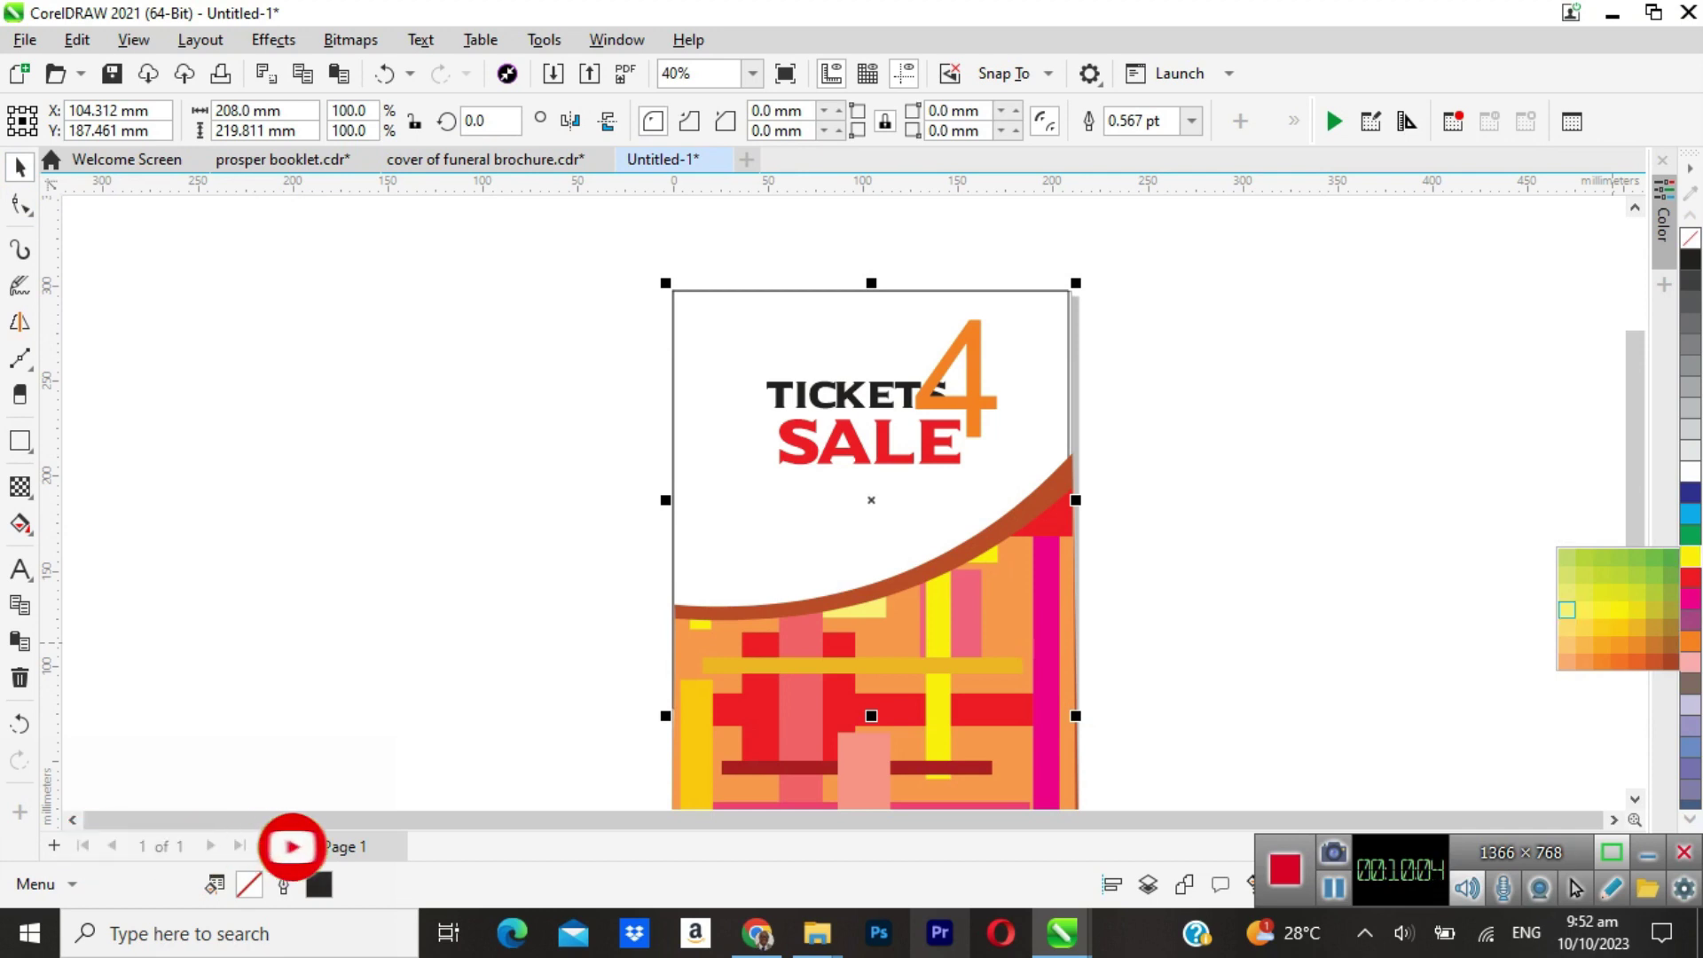
click(1567, 610)
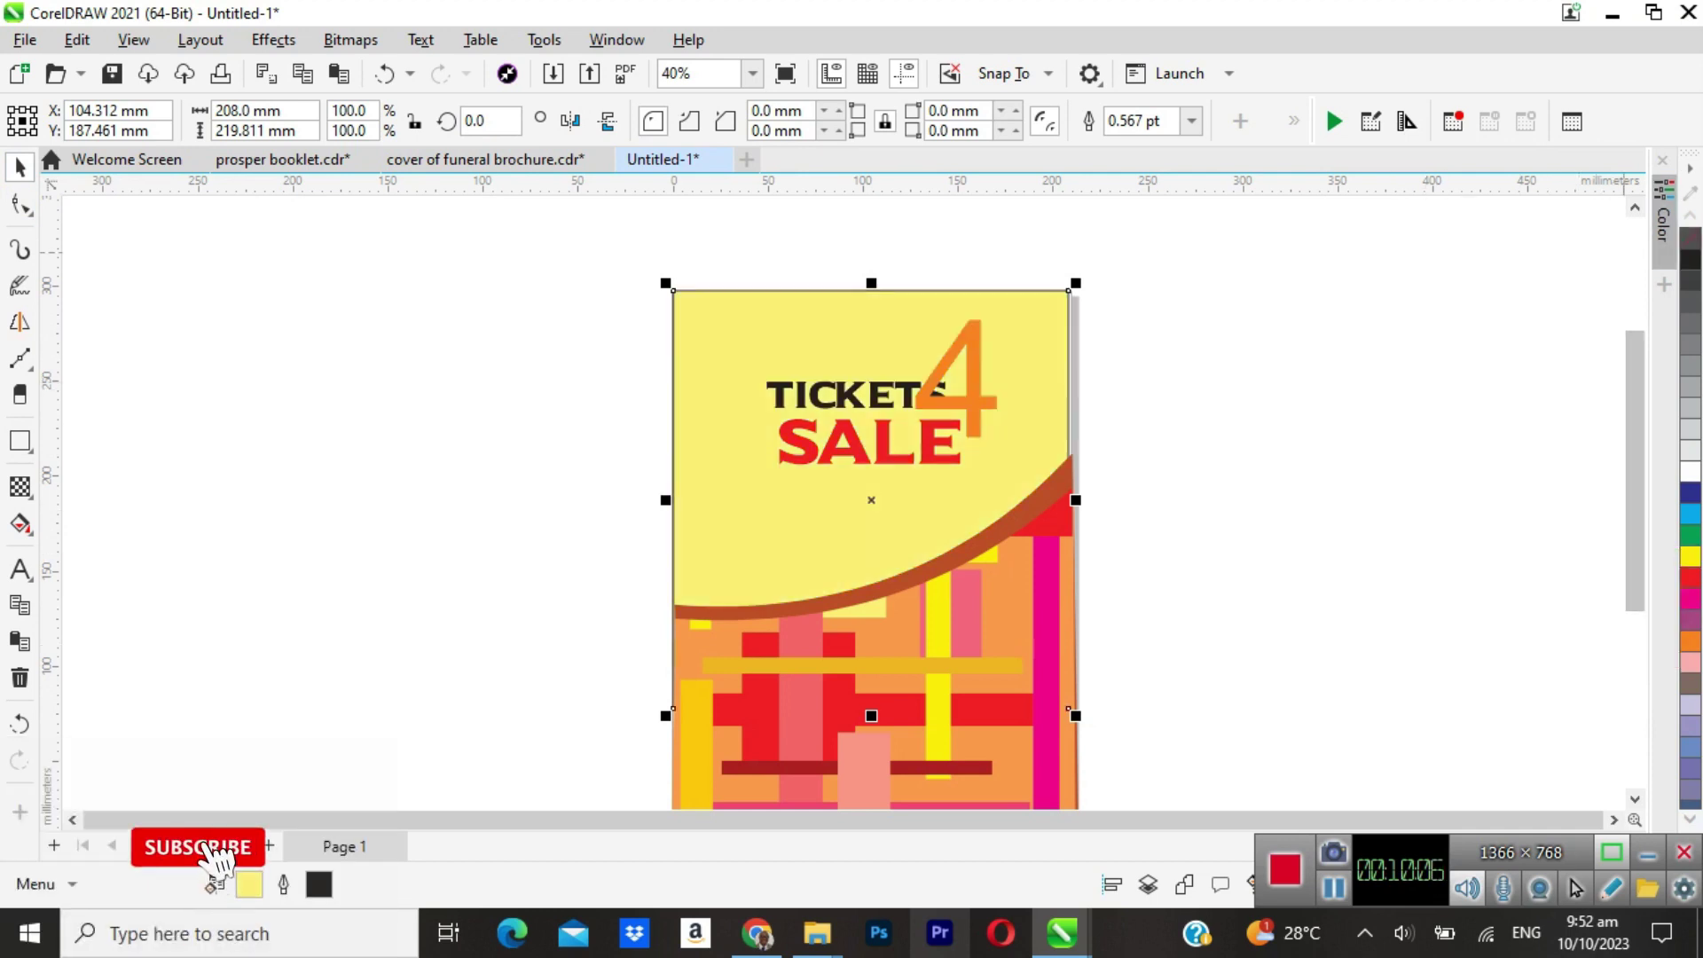
right_click(1690, 213)
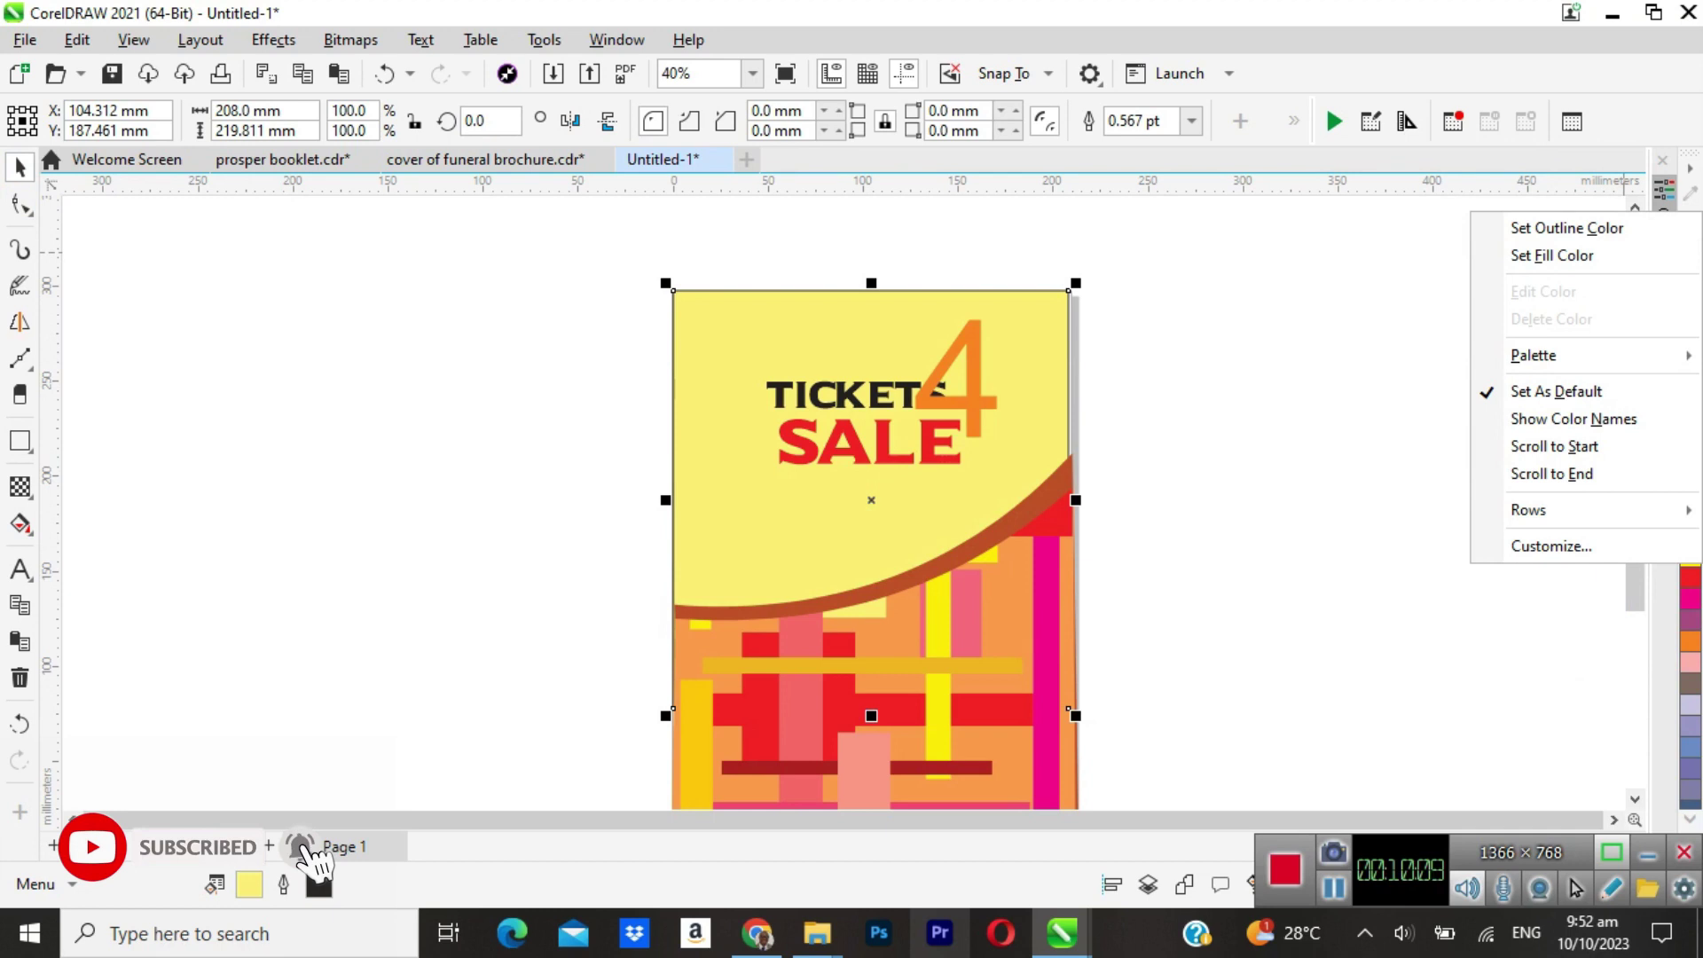
click(1567, 228)
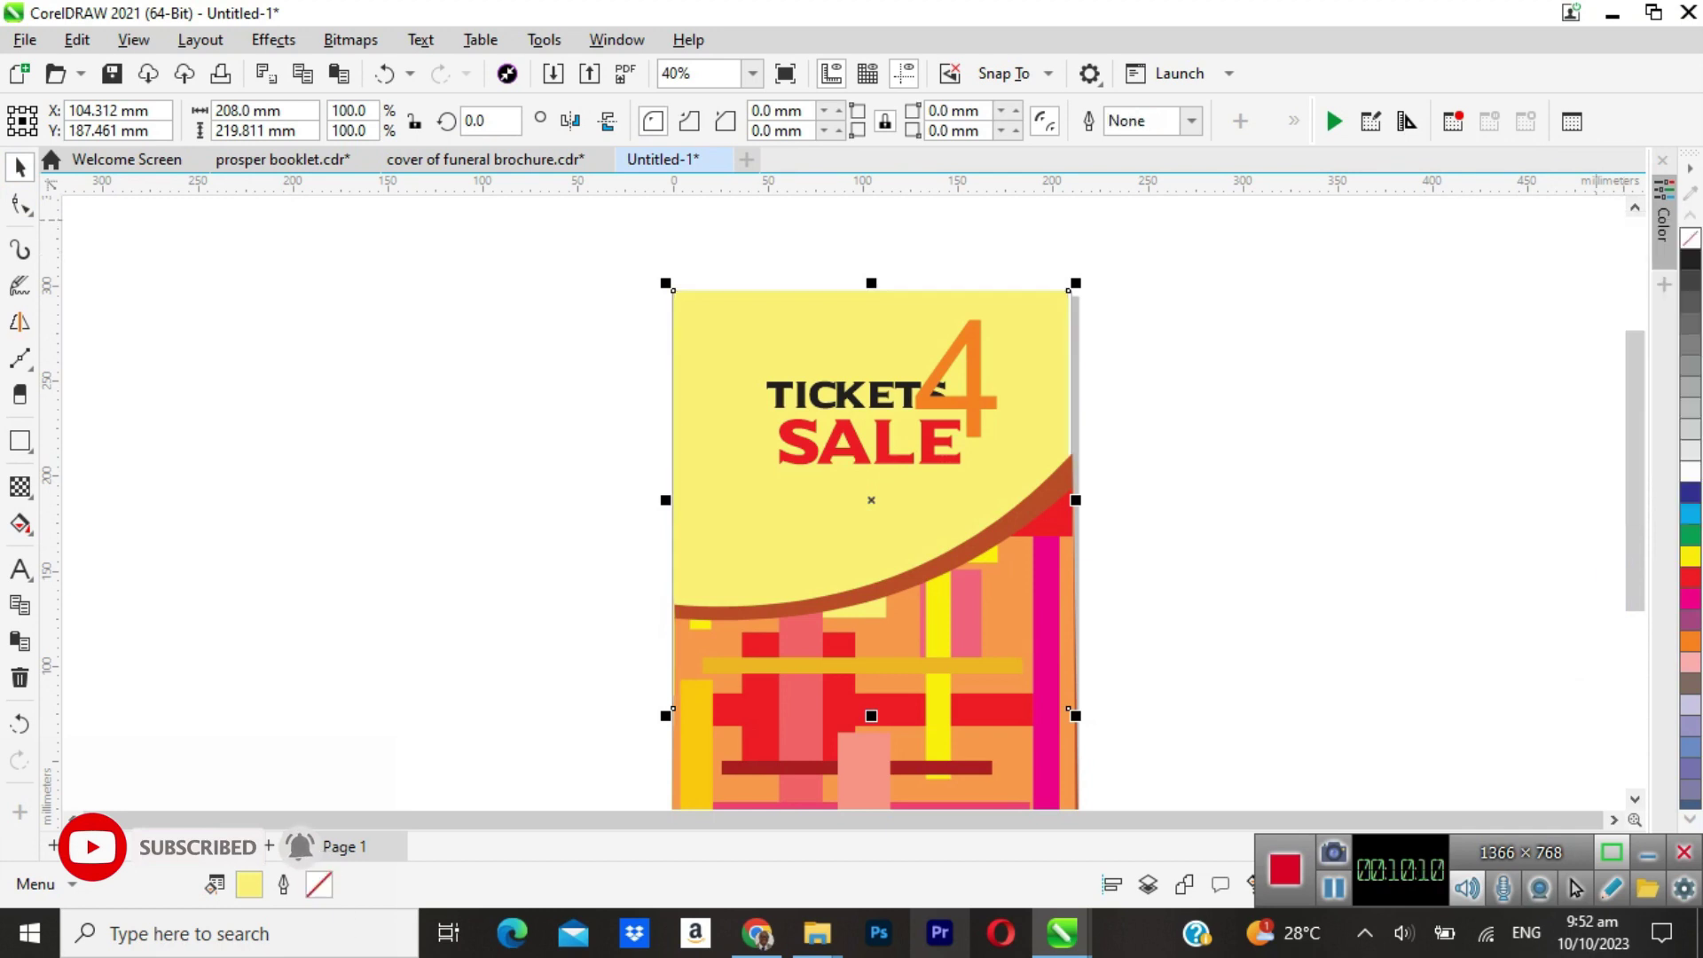
click(1420, 324)
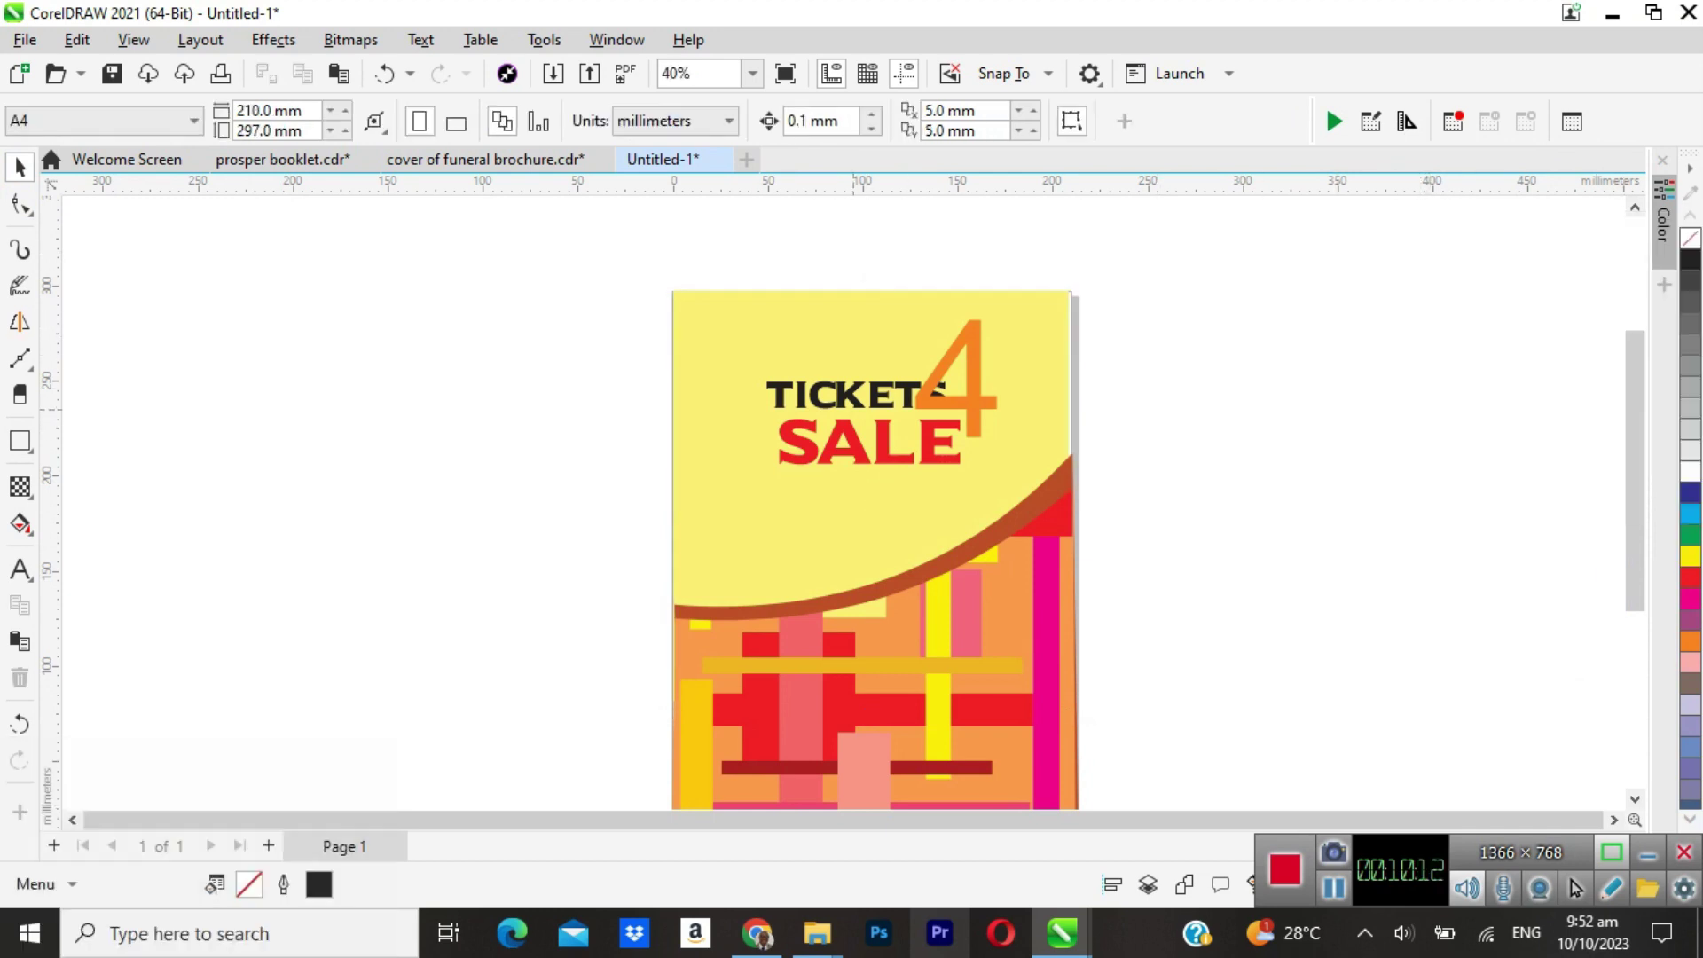
Enlarge "SALE" down and left to about 127 pt and move "TICKETS" left, clear of the "4".
click(790, 461)
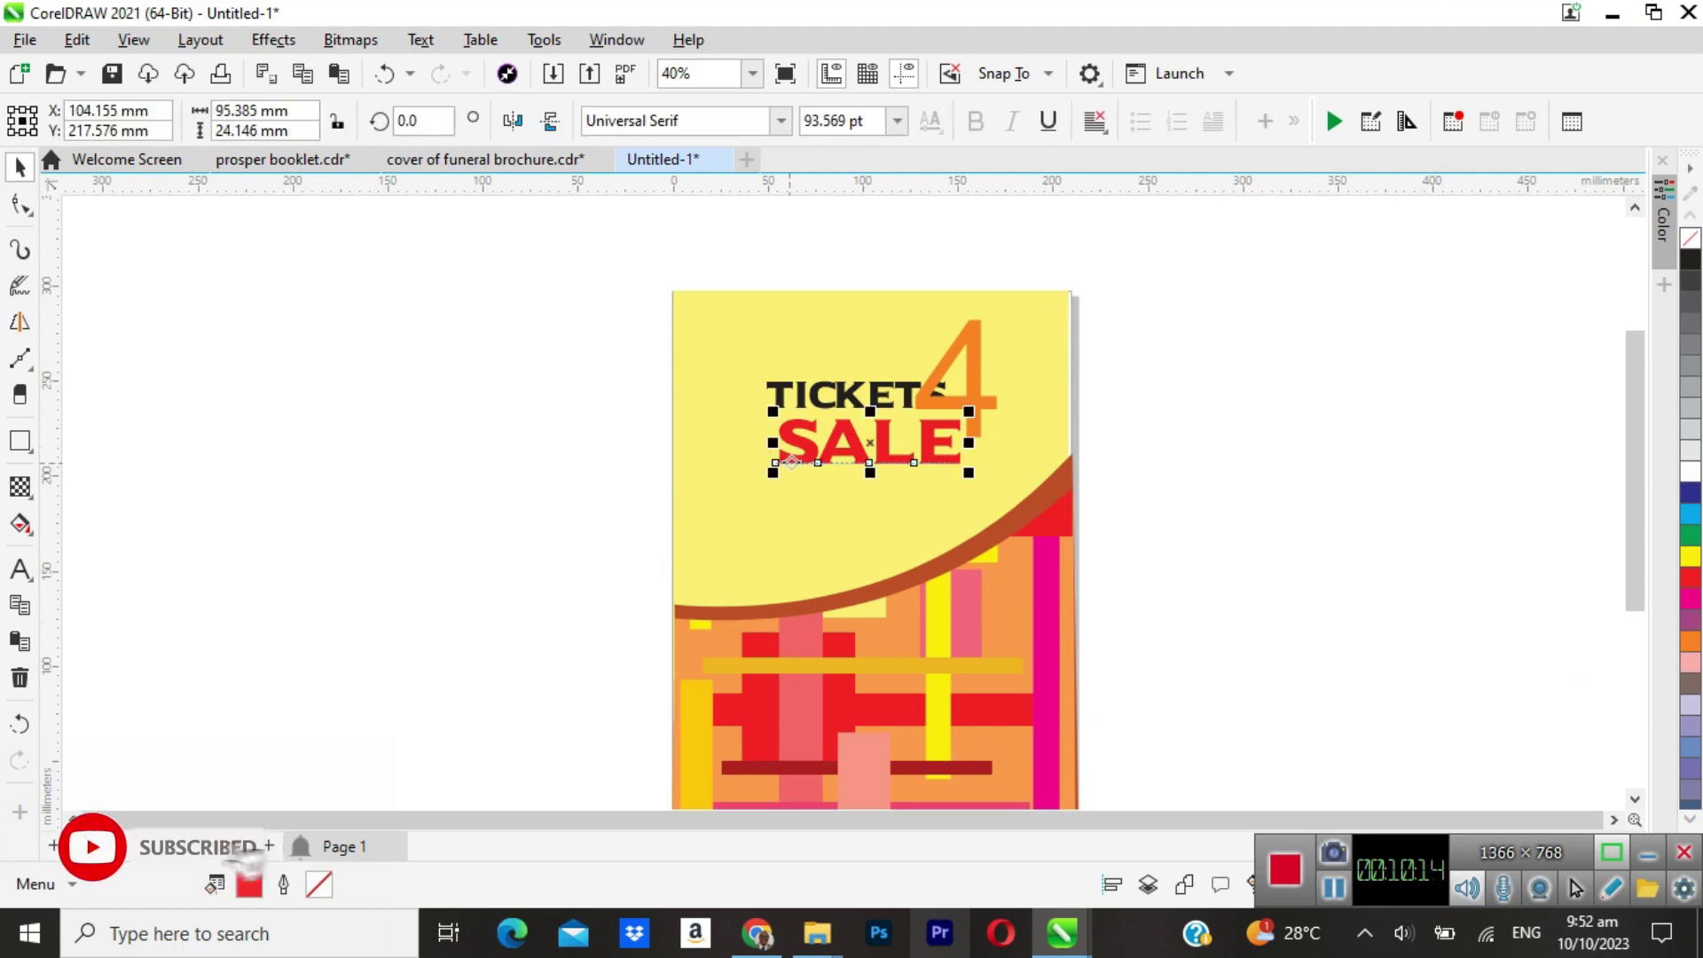
drag(774, 470, 708, 488)
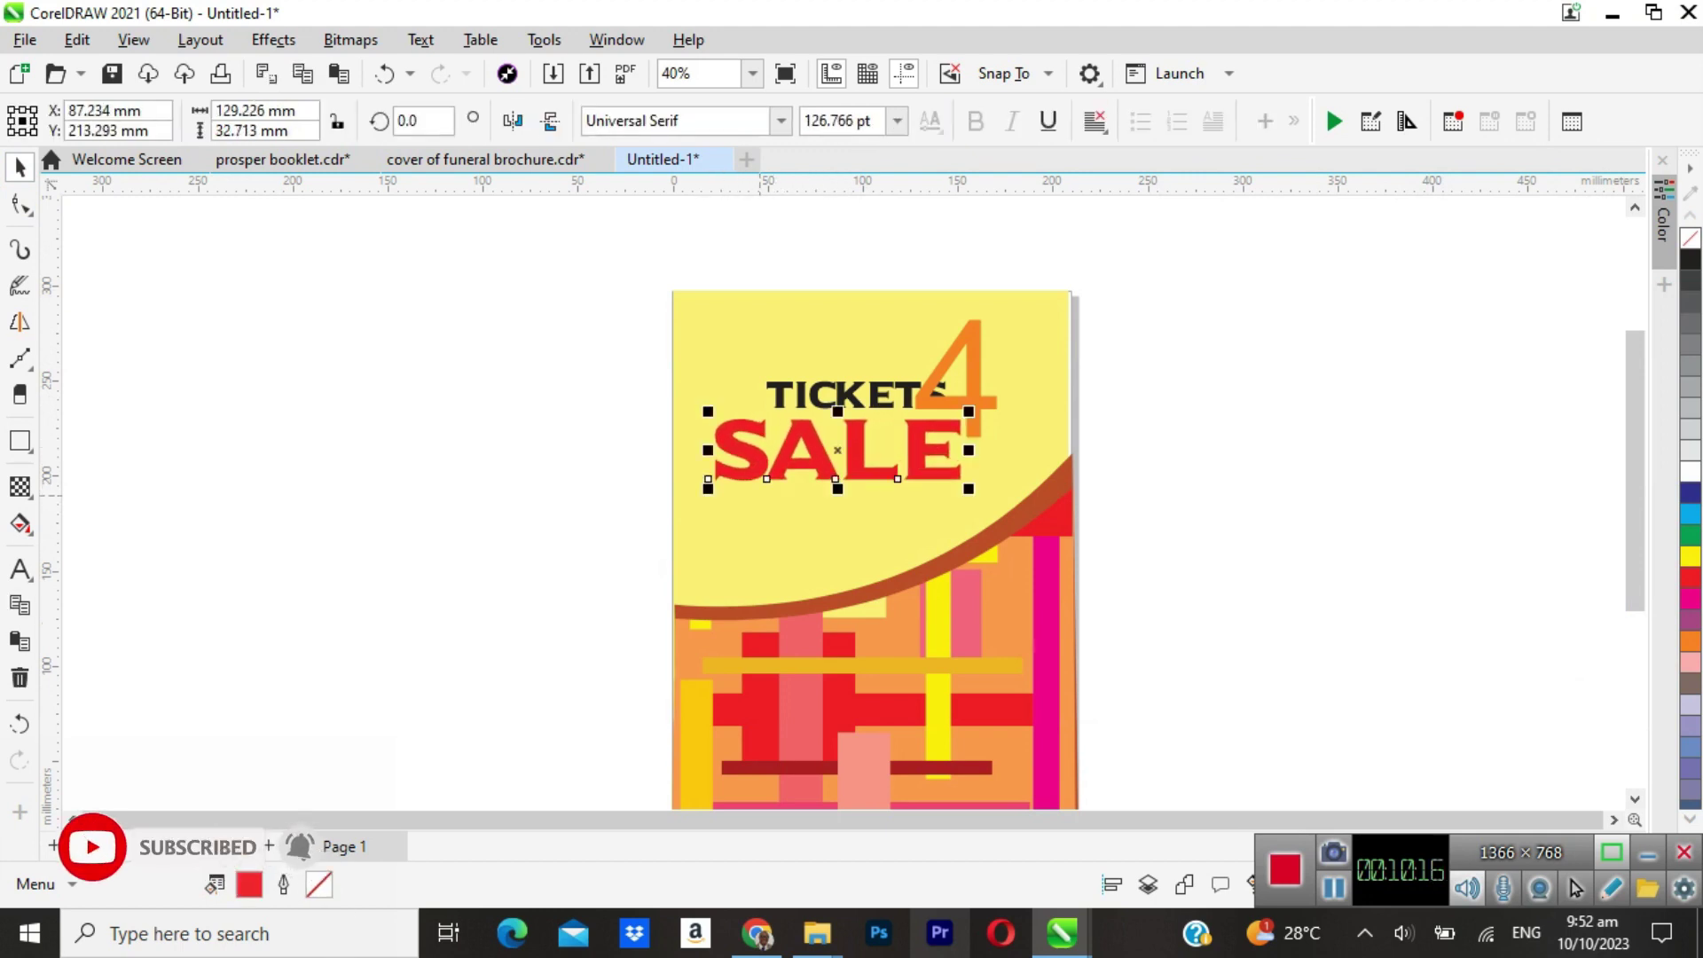
key(Escape)
drag(856, 396, 823, 396)
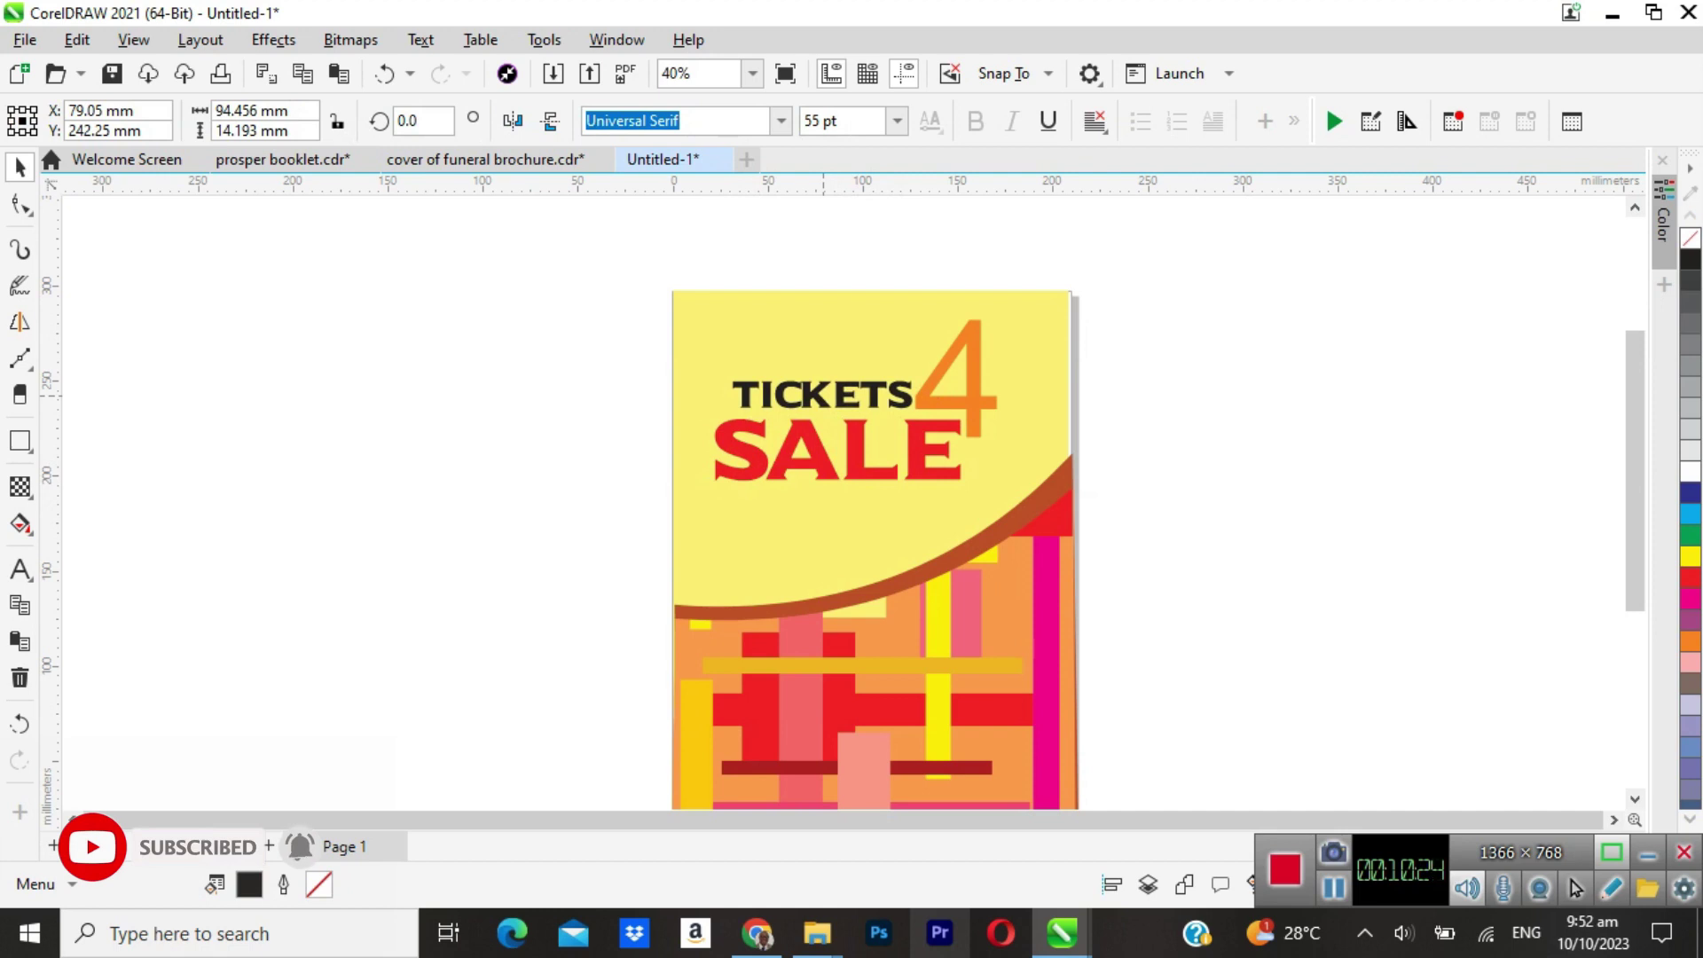
key(Escape)
Scale "SALE" down to about 116 pt, aligning its left edge with "TICKETS".
click(813, 458)
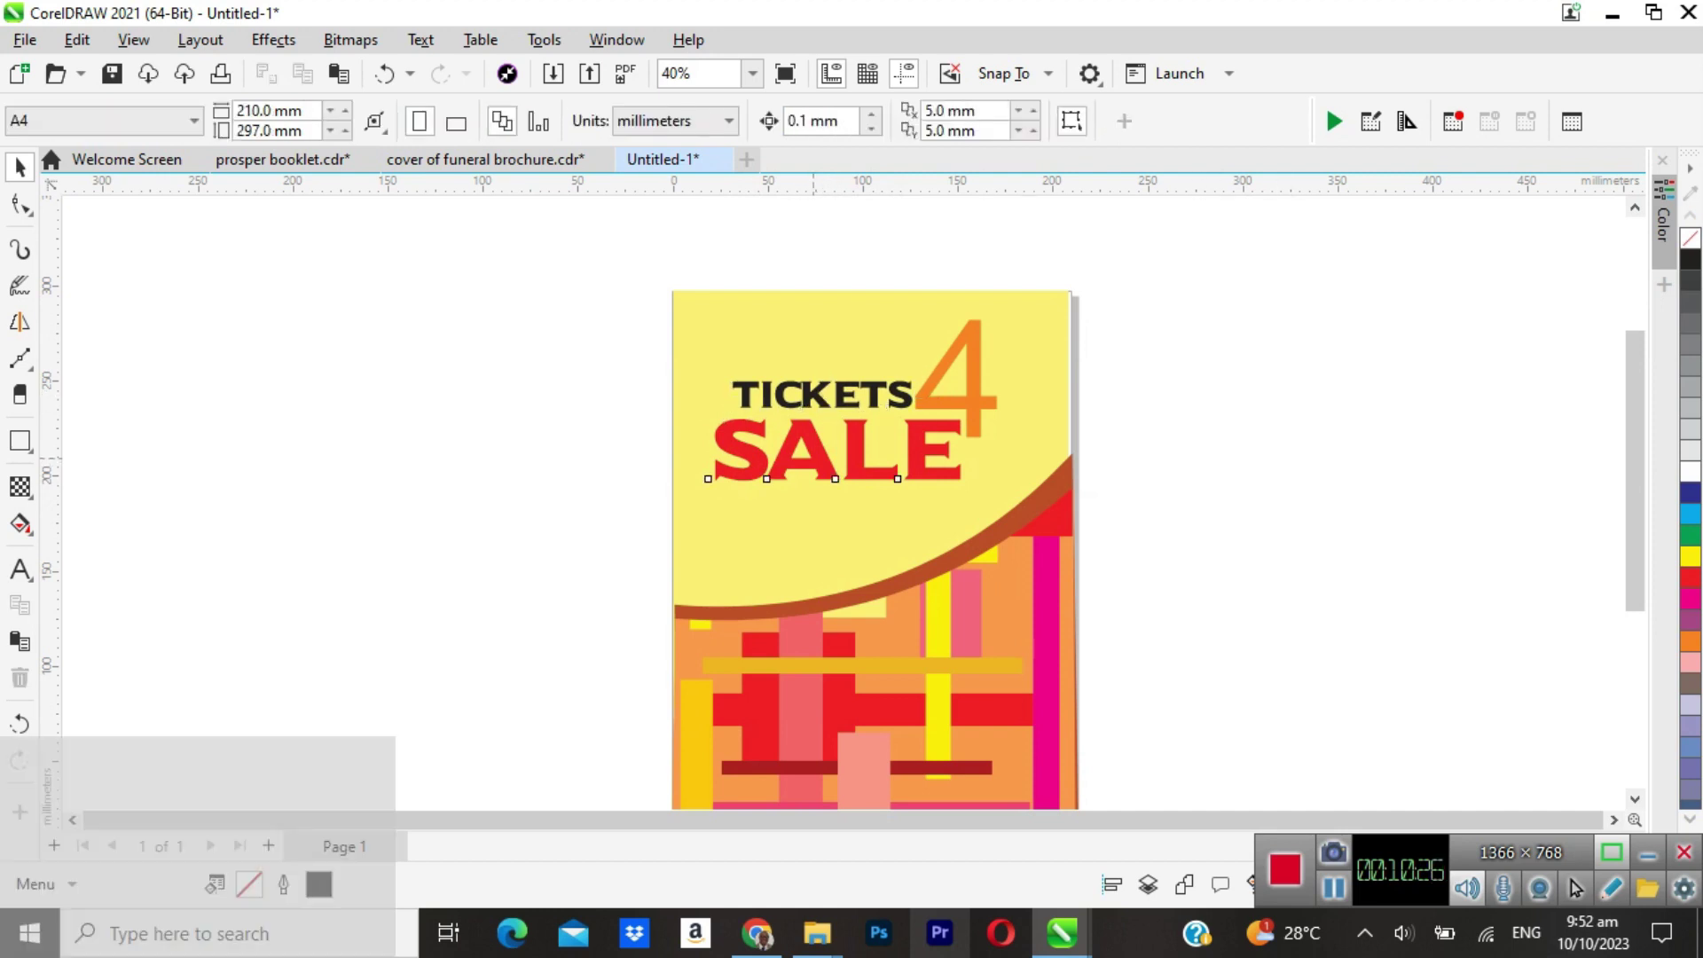
drag(713, 487, 731, 480)
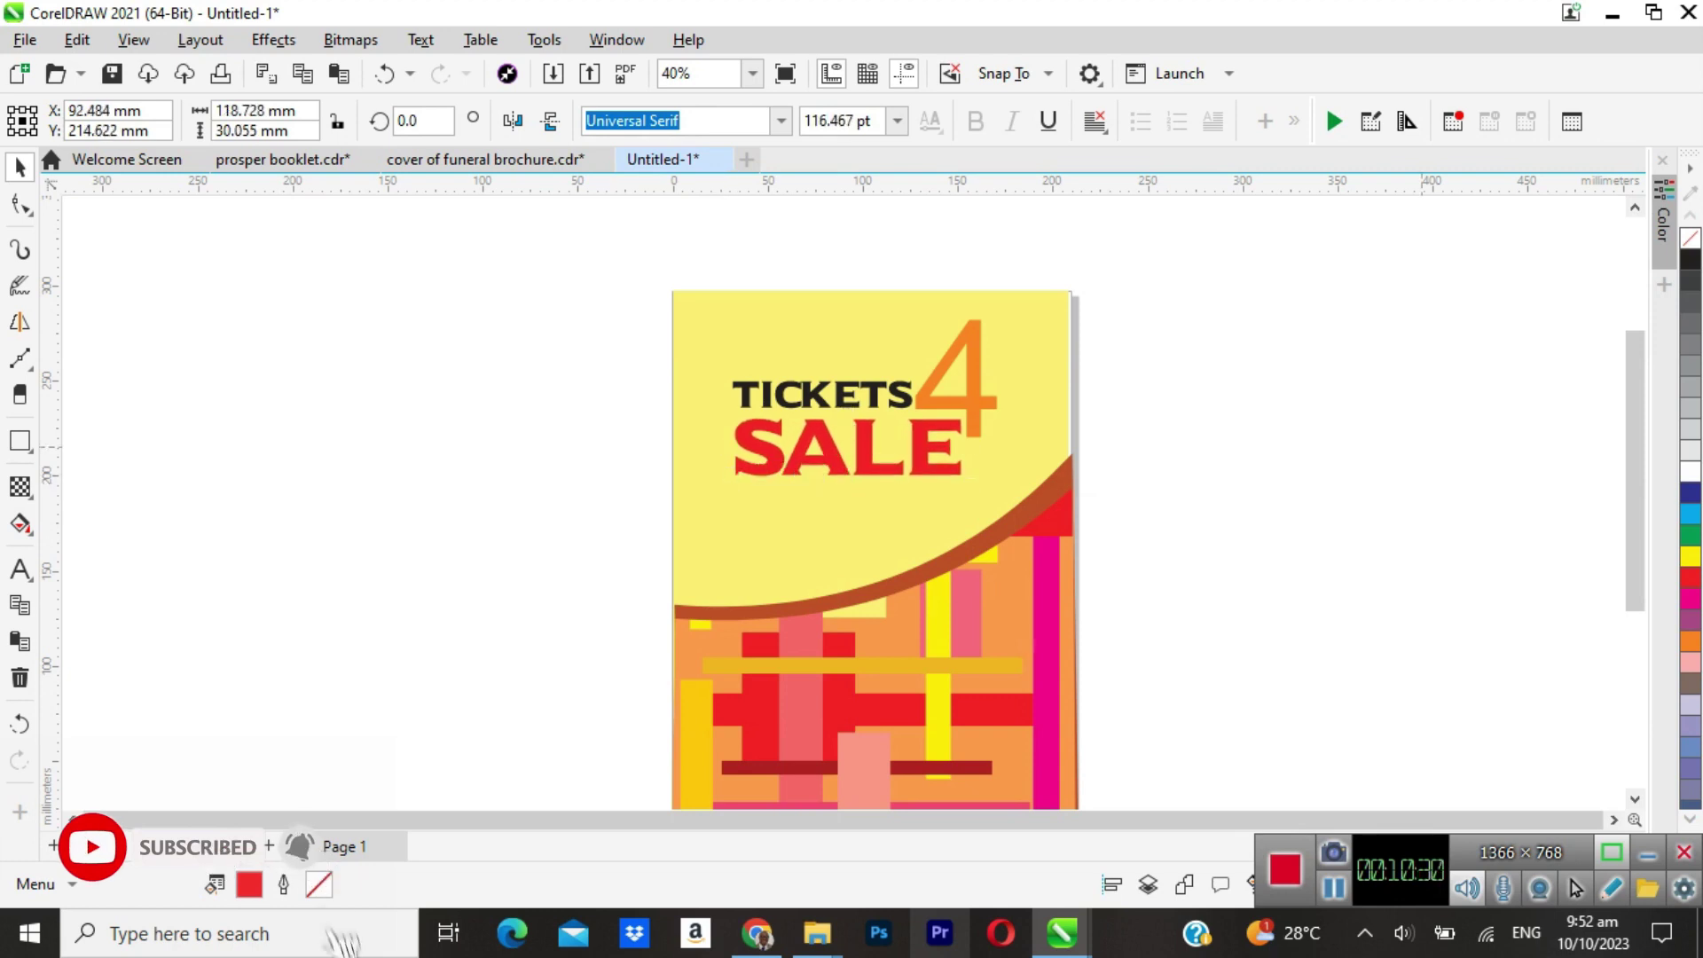
key(Escape)
Draw a small ellipse about 15 by 14 mm near the page's upper-left corner and fill it black.
scroll(874, 497, down, 1)
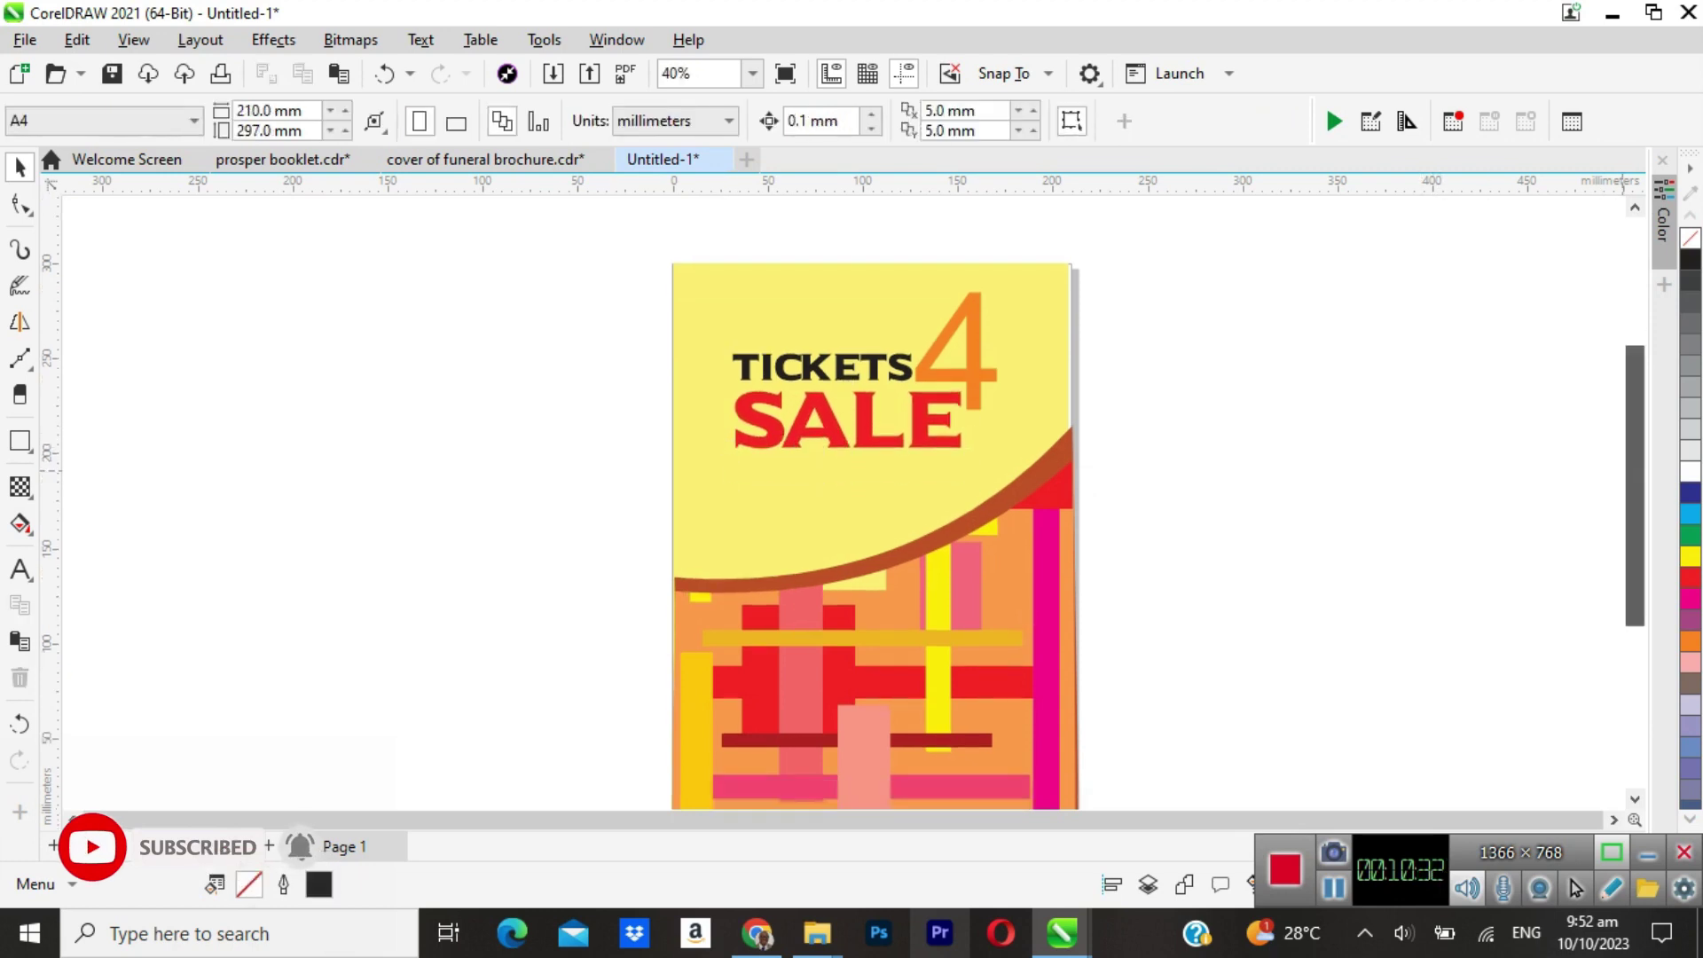
scroll(874, 496, down, 1)
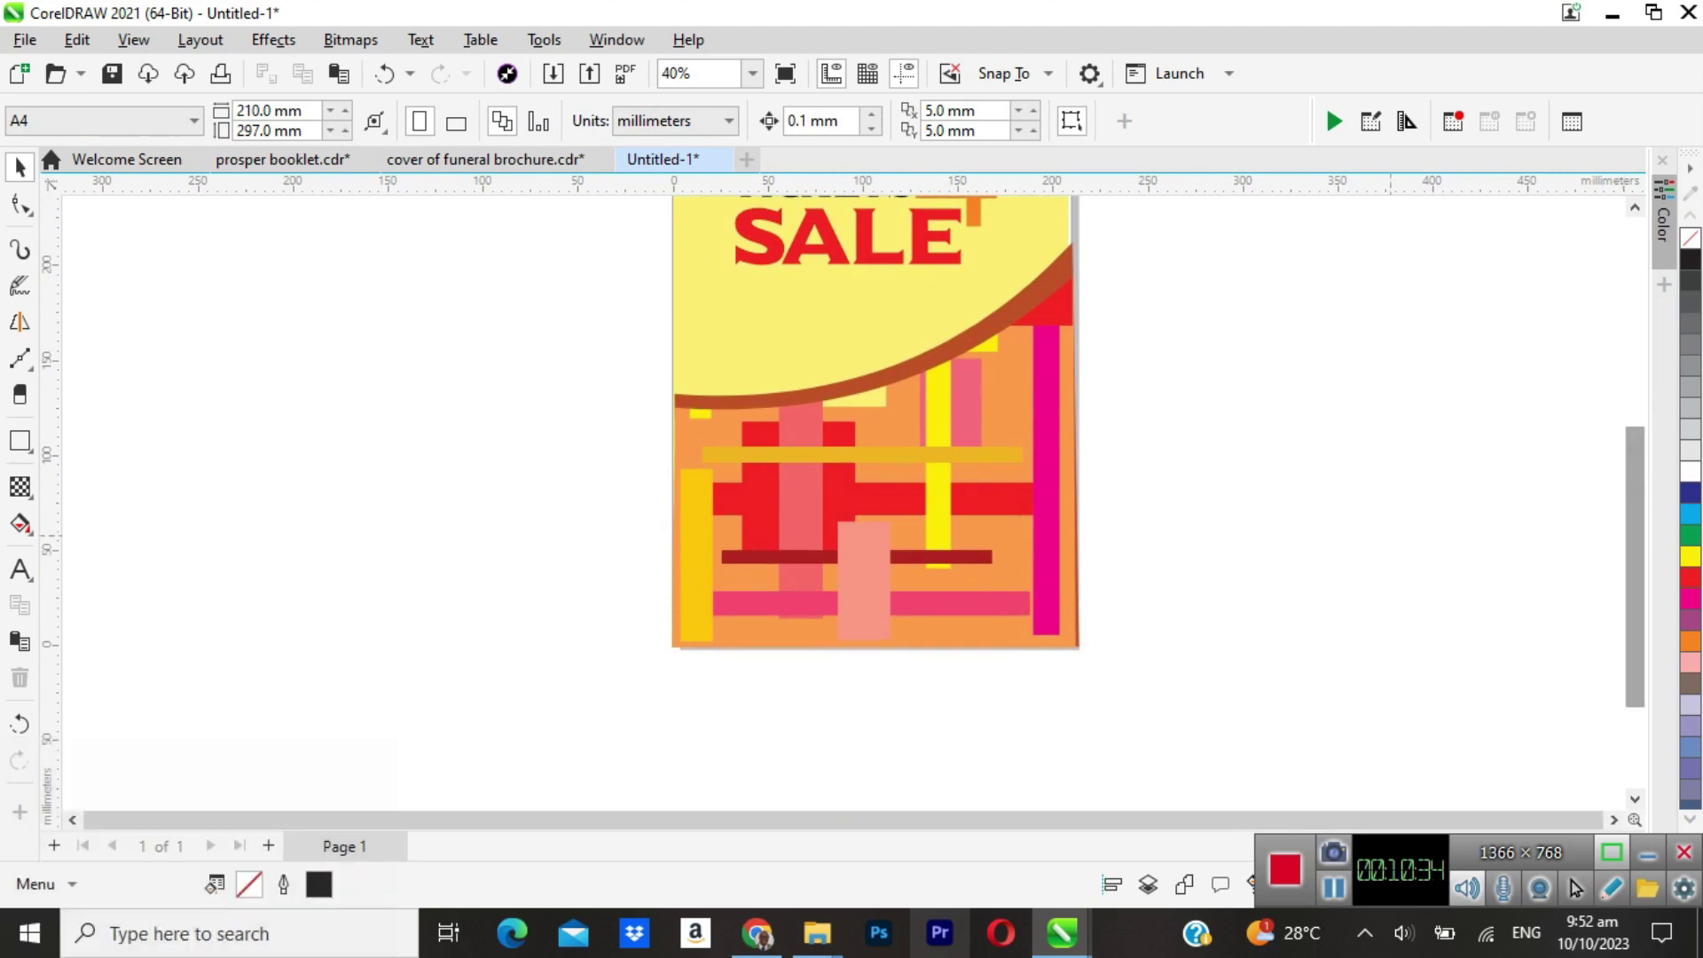
scroll(874, 497, up, 2)
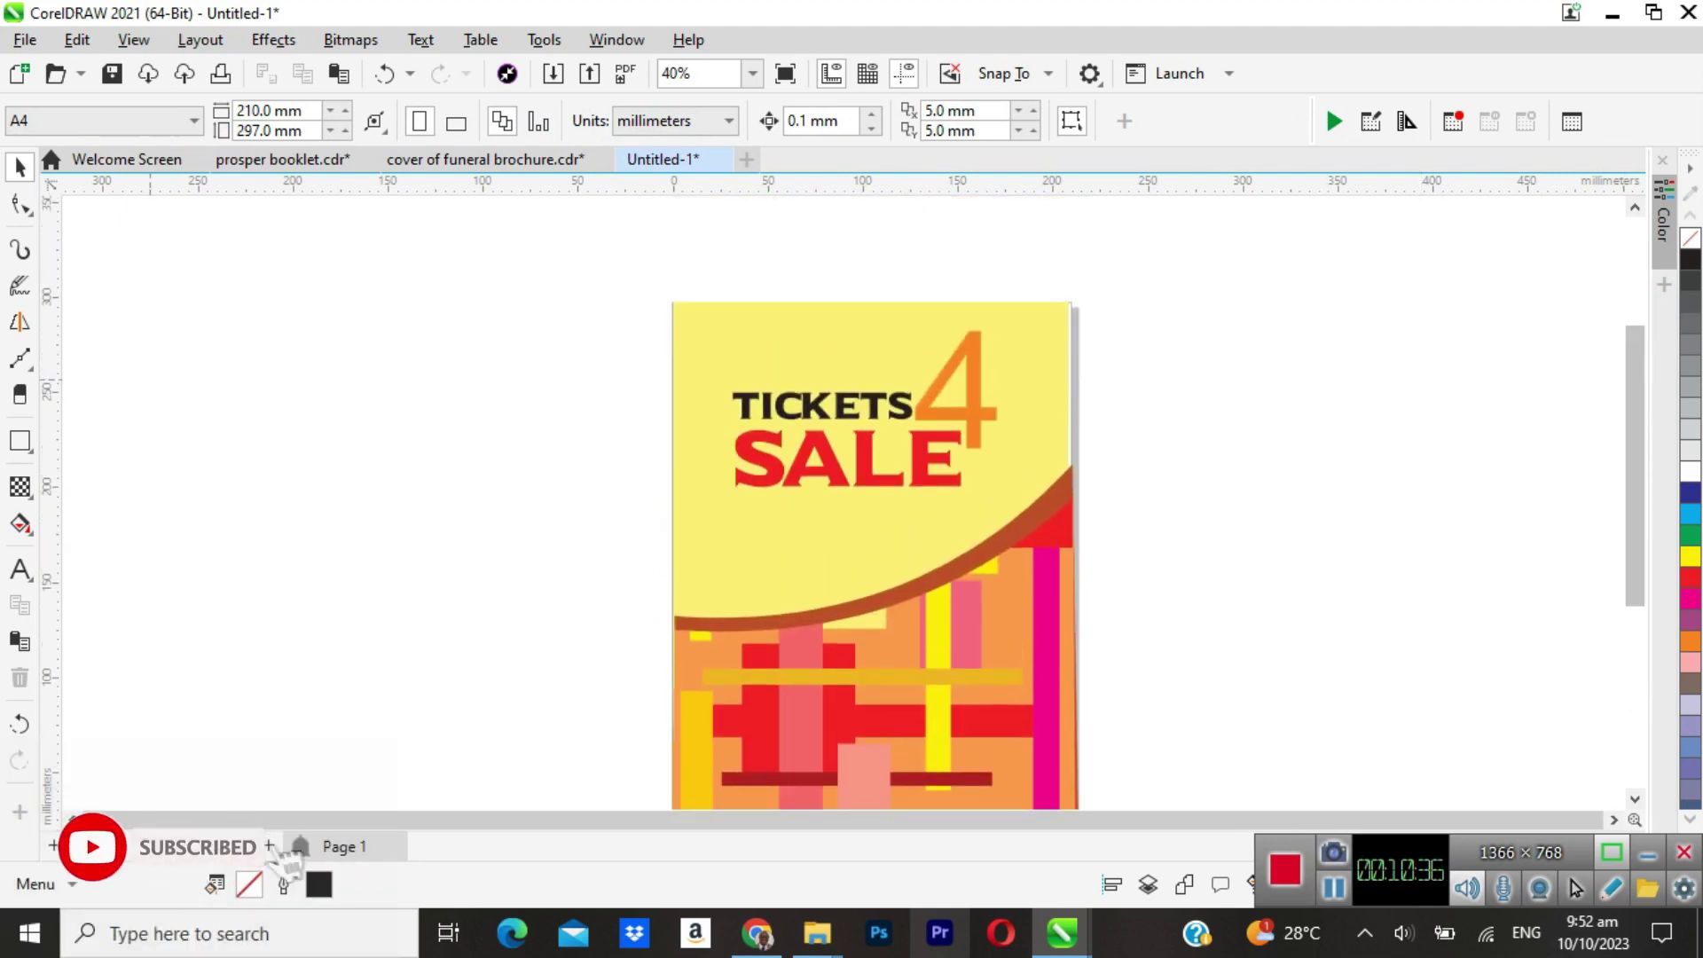
click(20, 441)
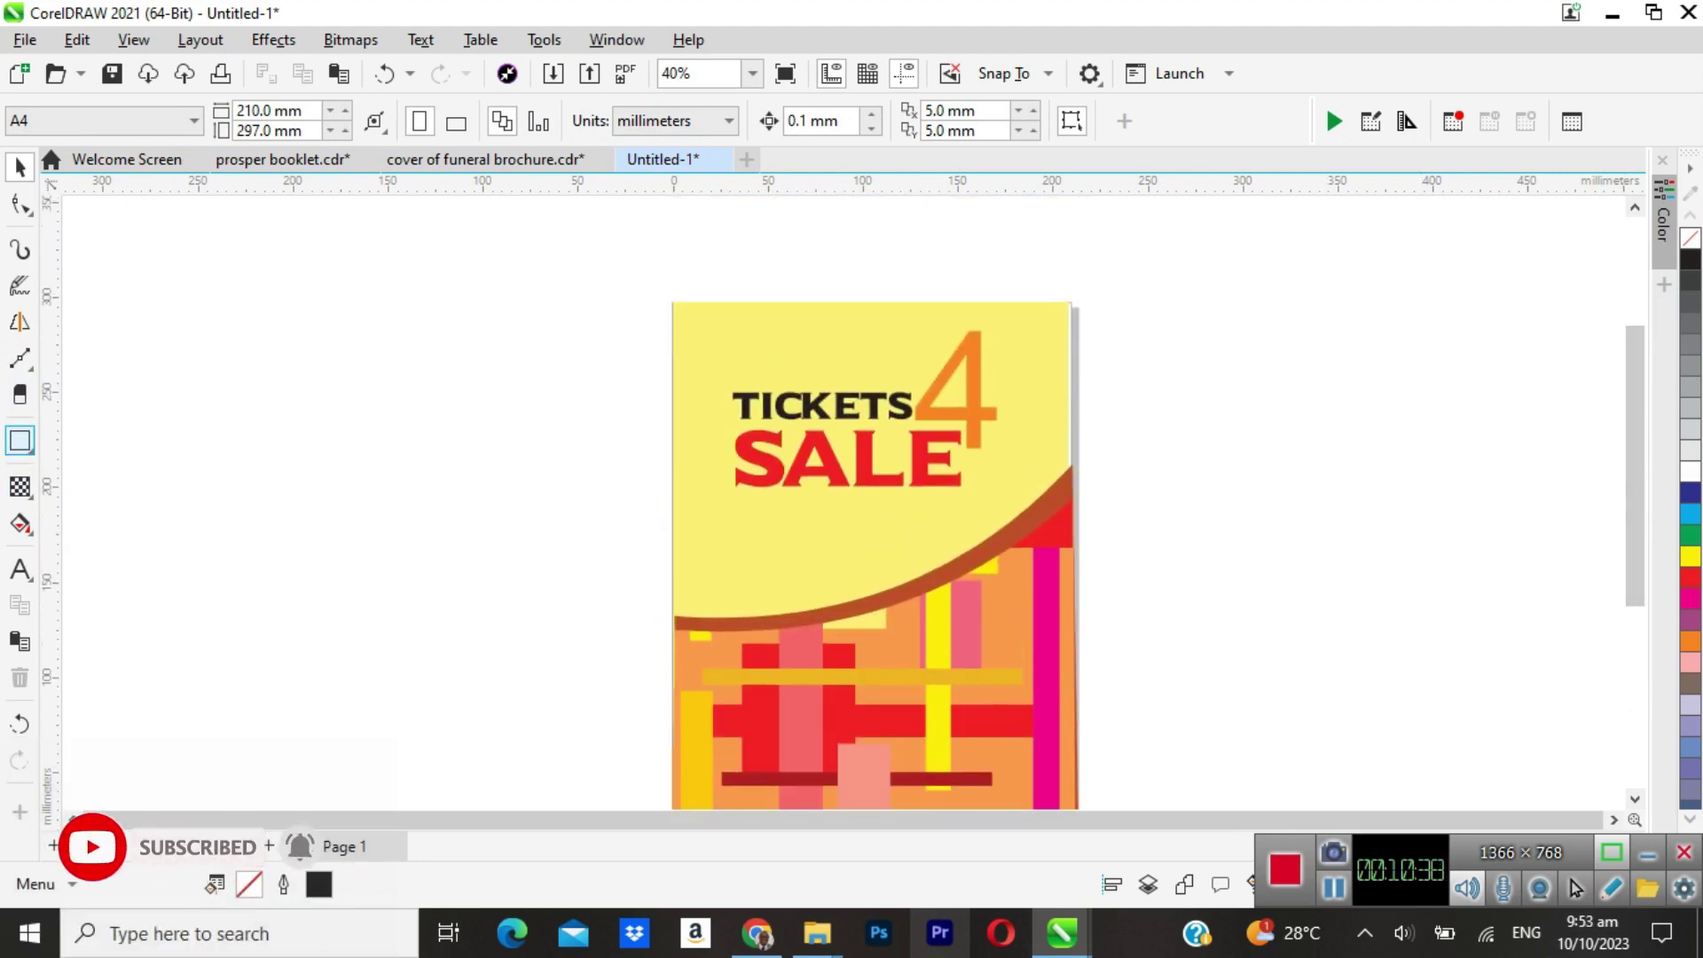
click(30, 451)
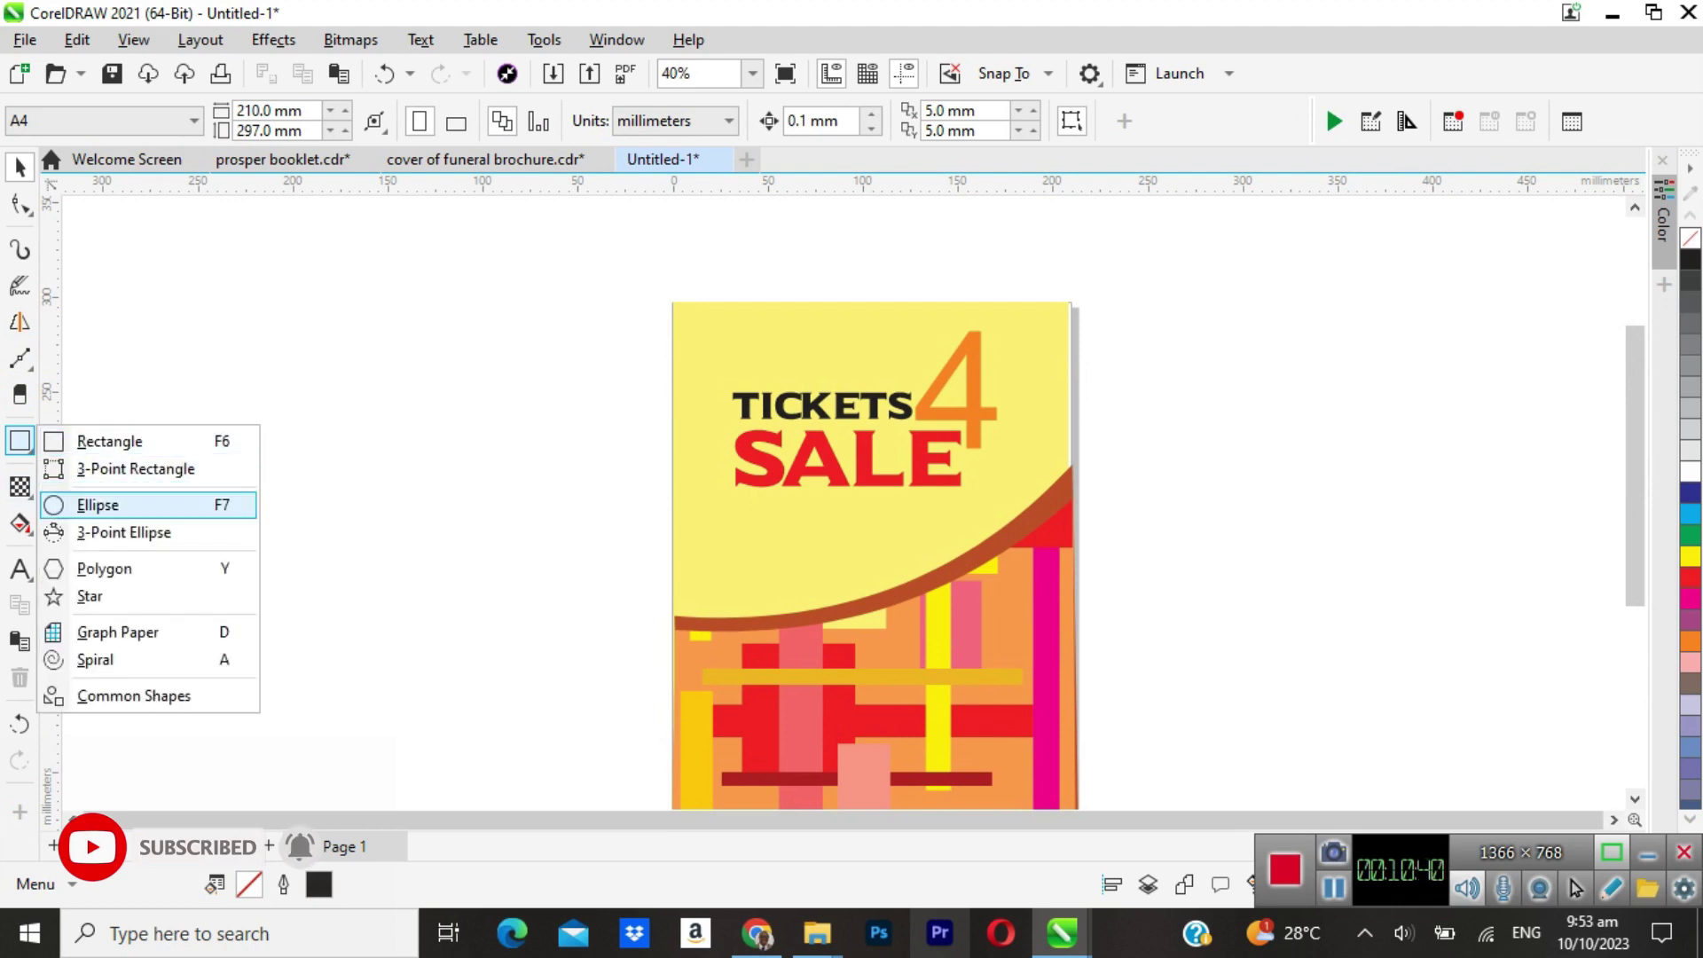
click(97, 505)
drag(703, 339, 730, 367)
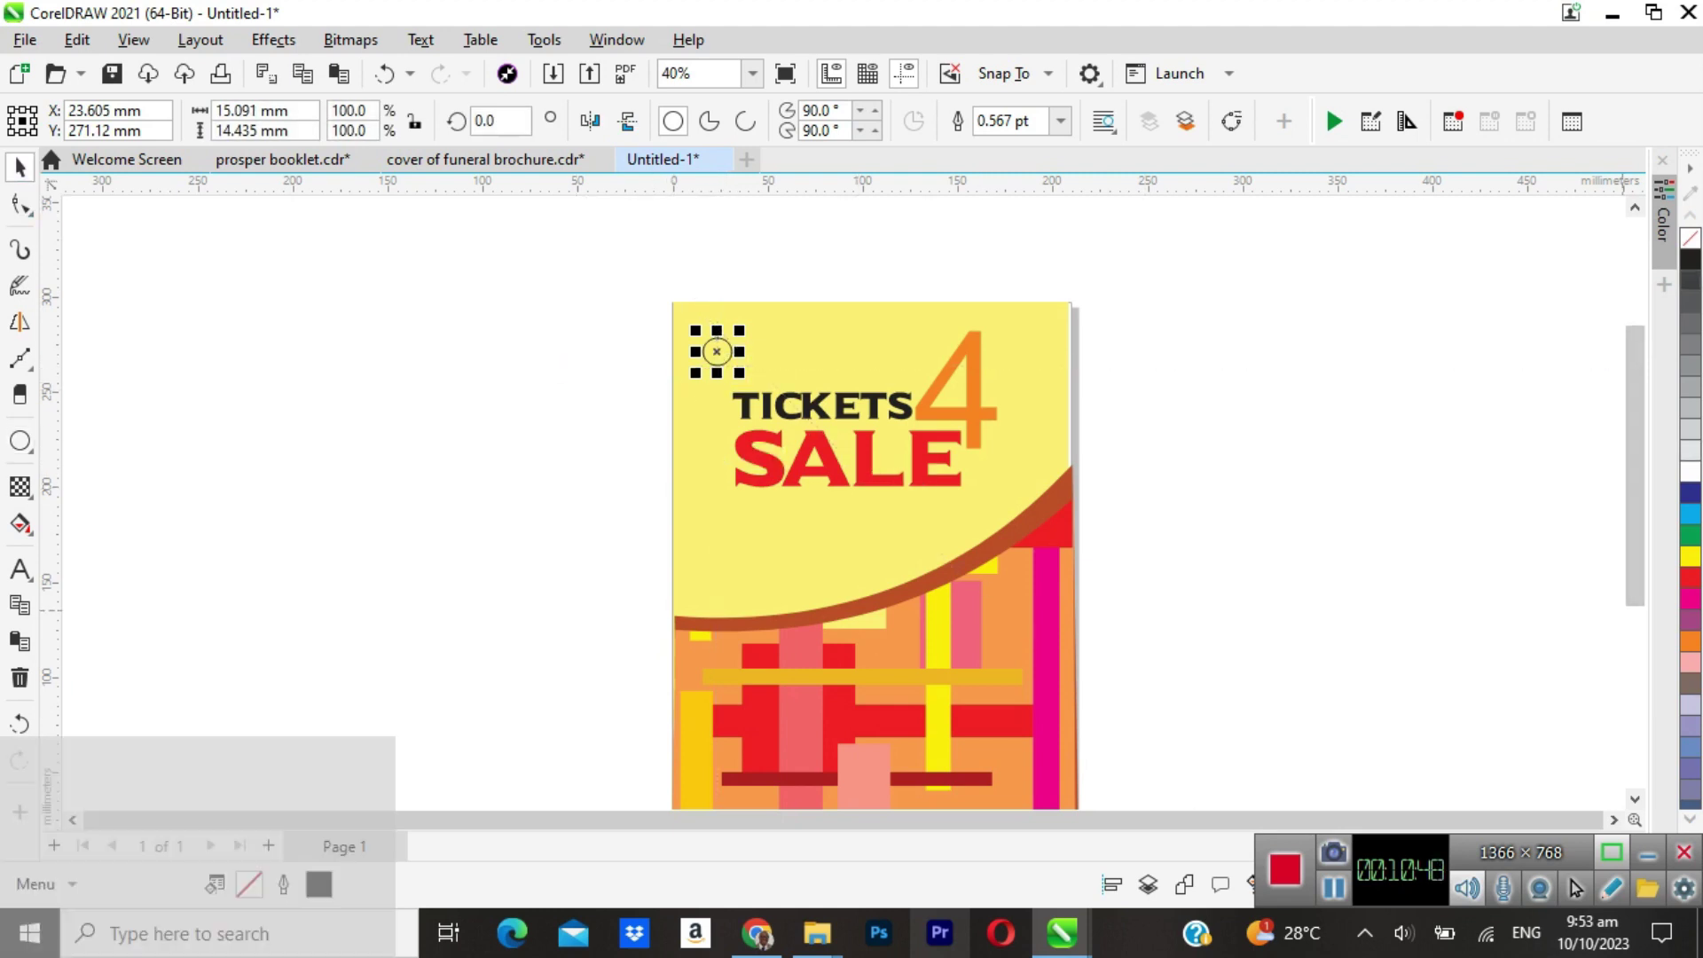
click(1690, 259)
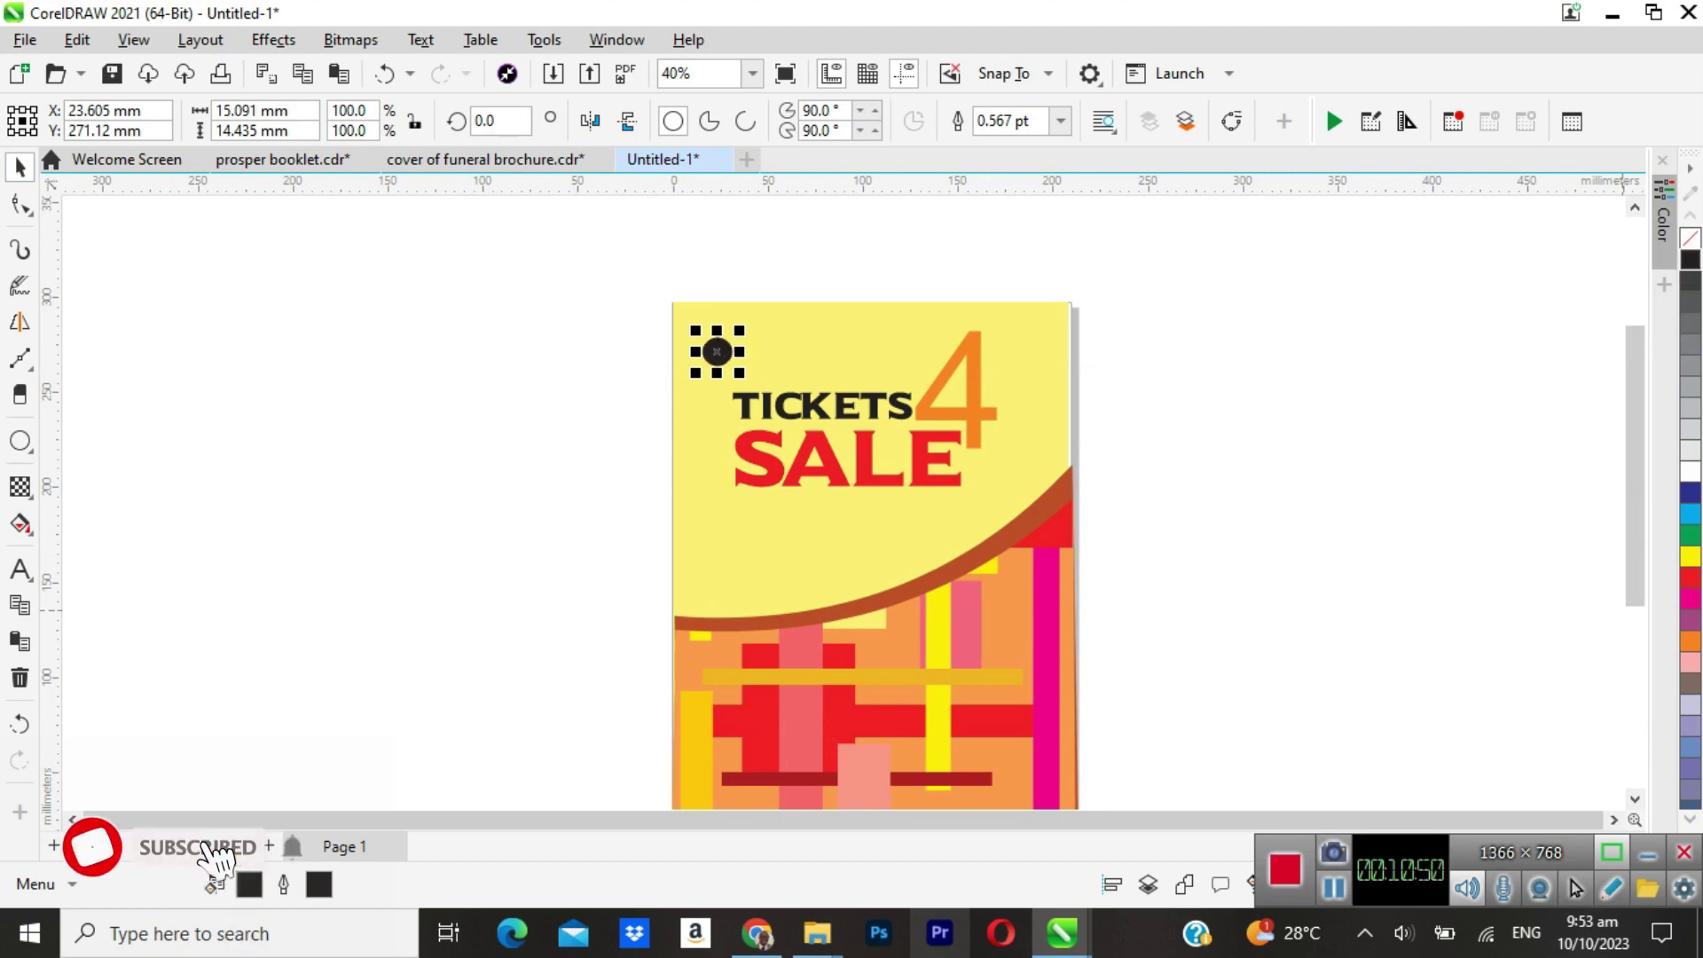
click(484, 336)
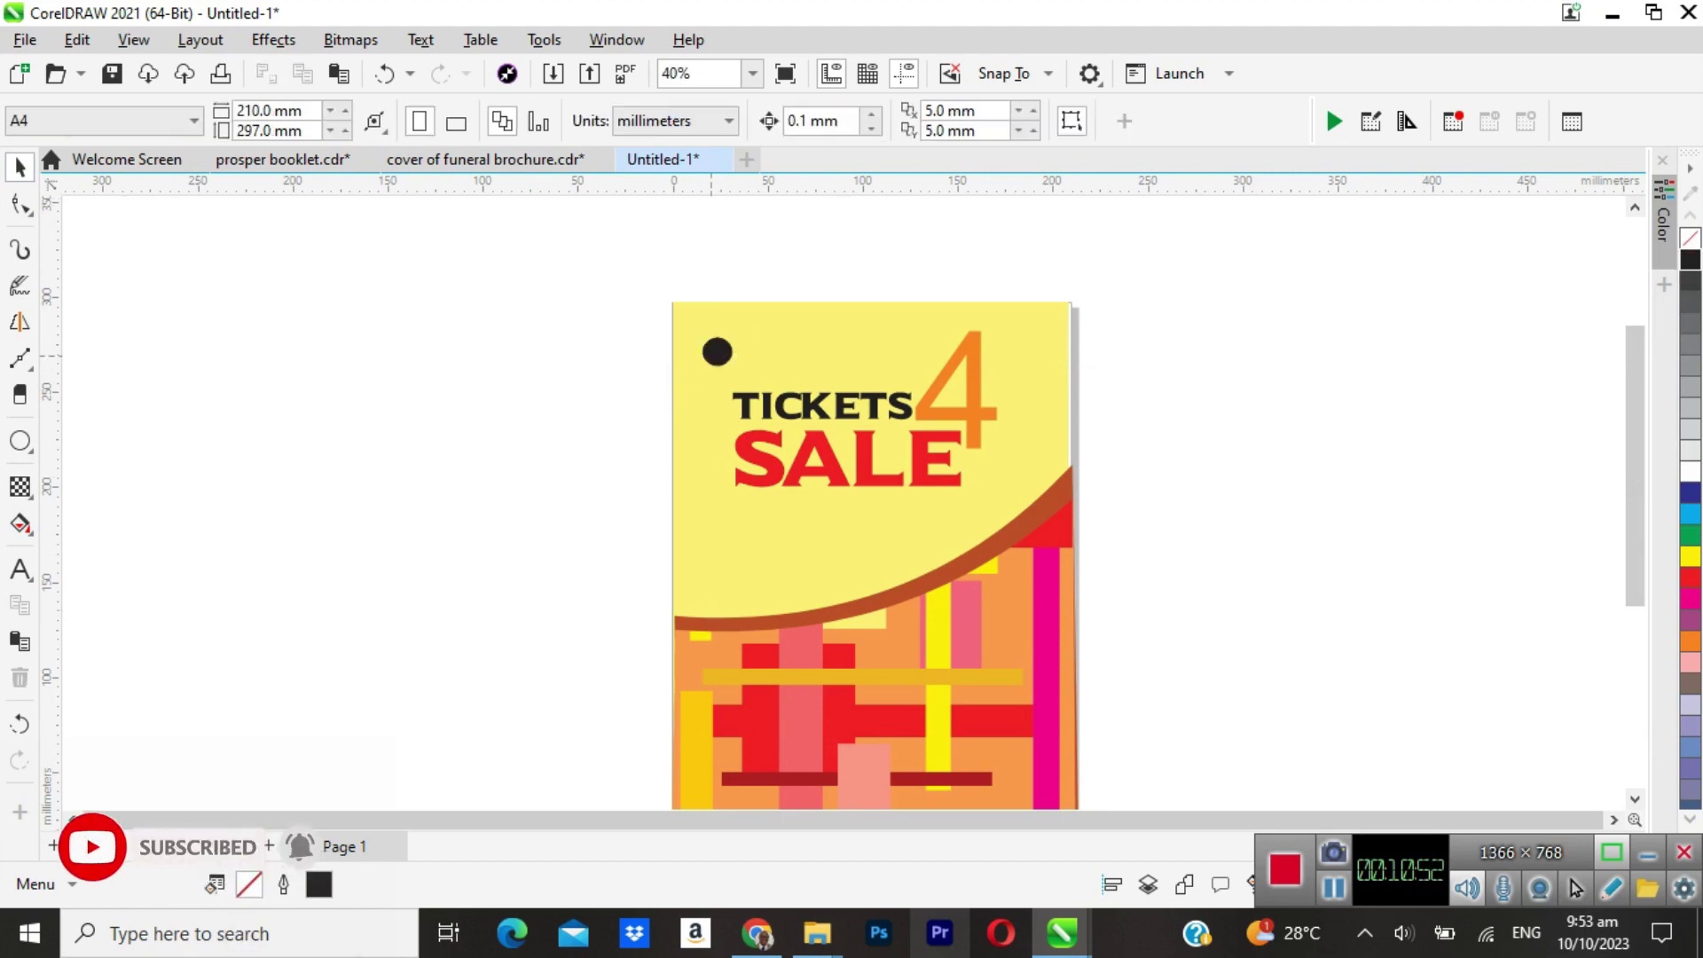
Move the black circle slightly up and left, closer to the page's upper-left corner.
drag(718, 349, 710, 336)
key(Escape)
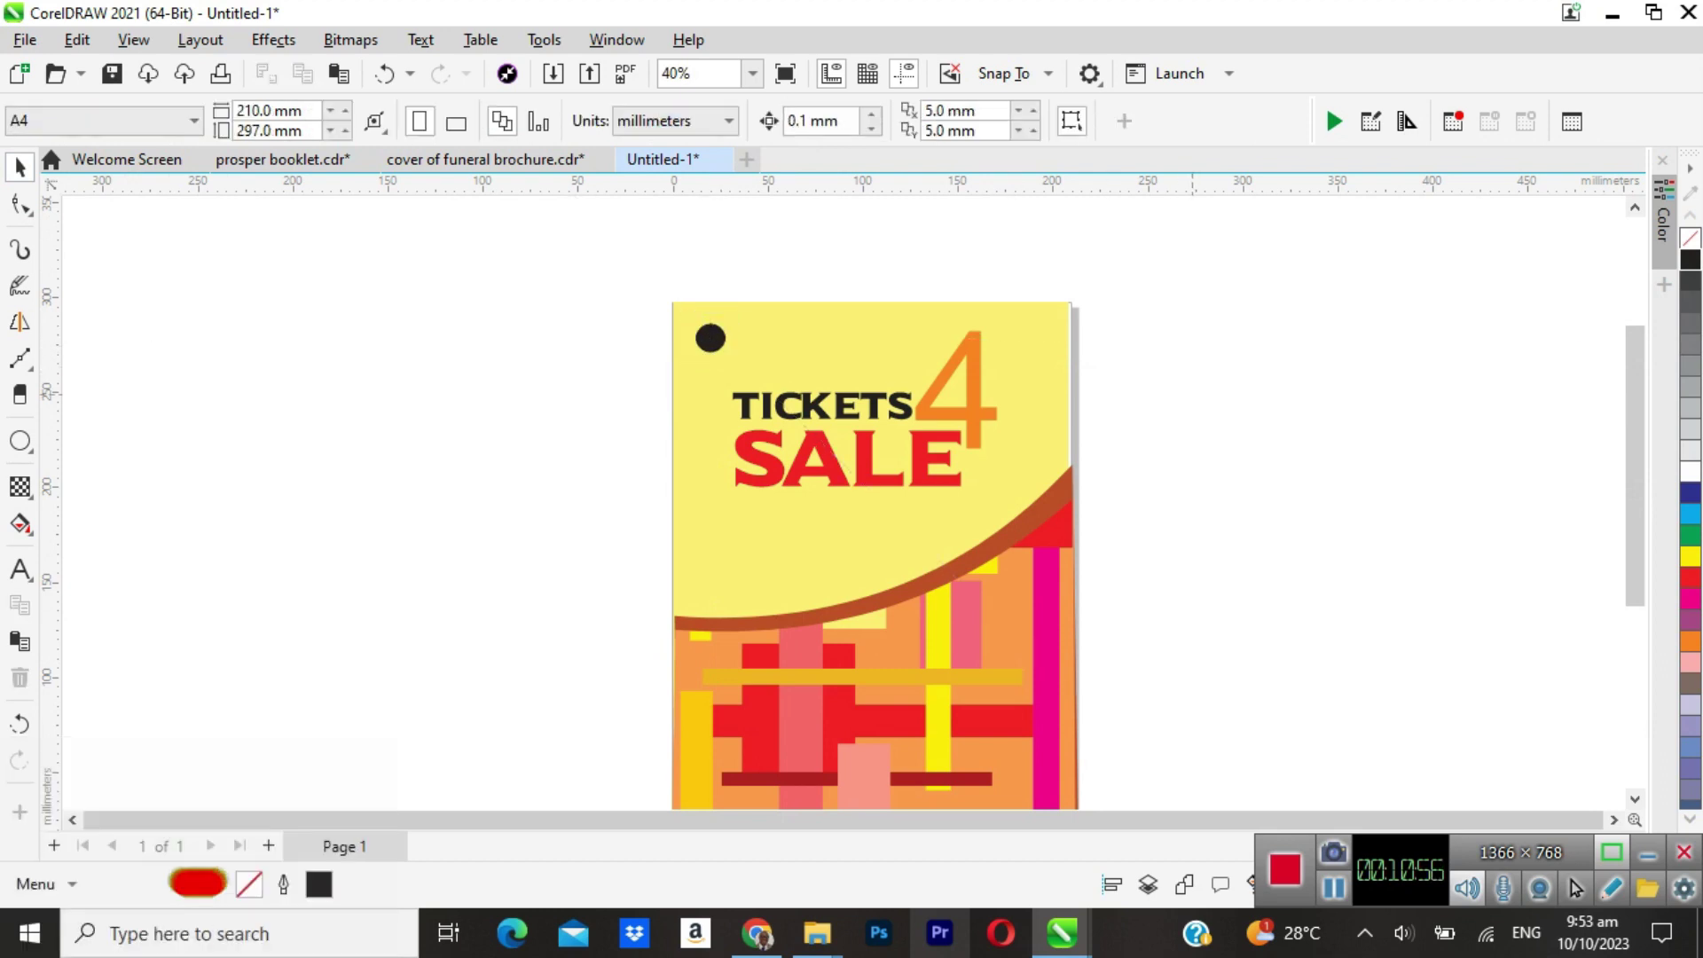
scroll(1303, 492, down, 1)
drag(1634, 395, 1634, 426)
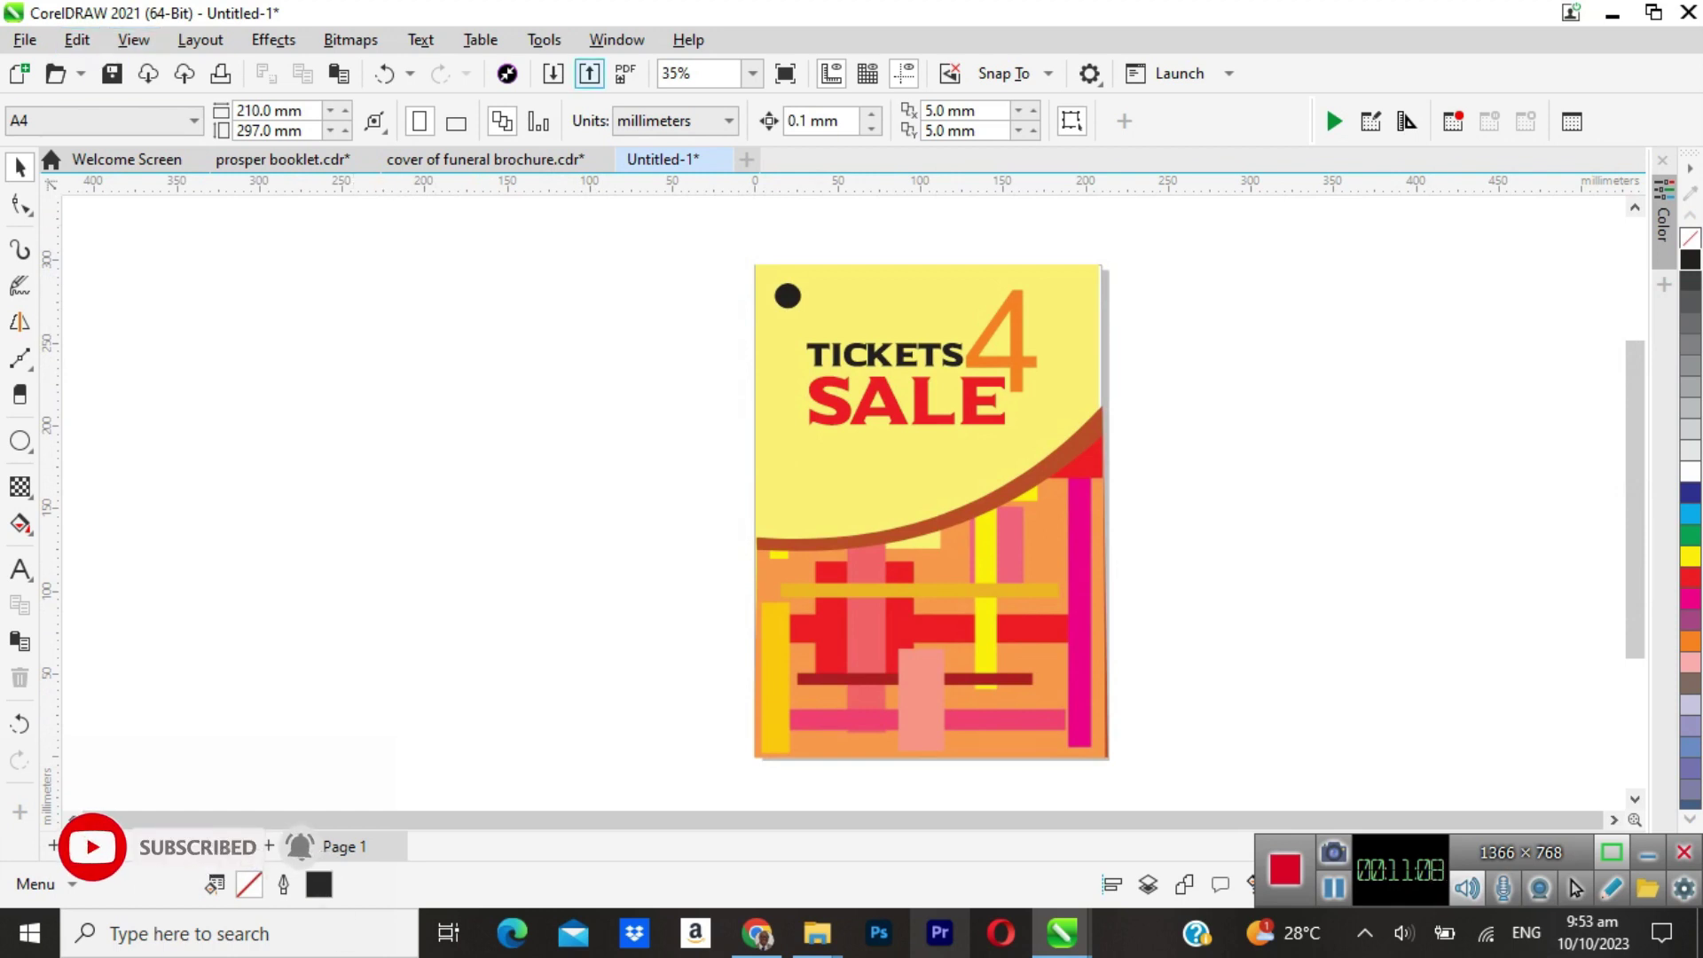
Start exporting the tag design with the file type JPG - JPEG Bitmaps.
click(589, 73)
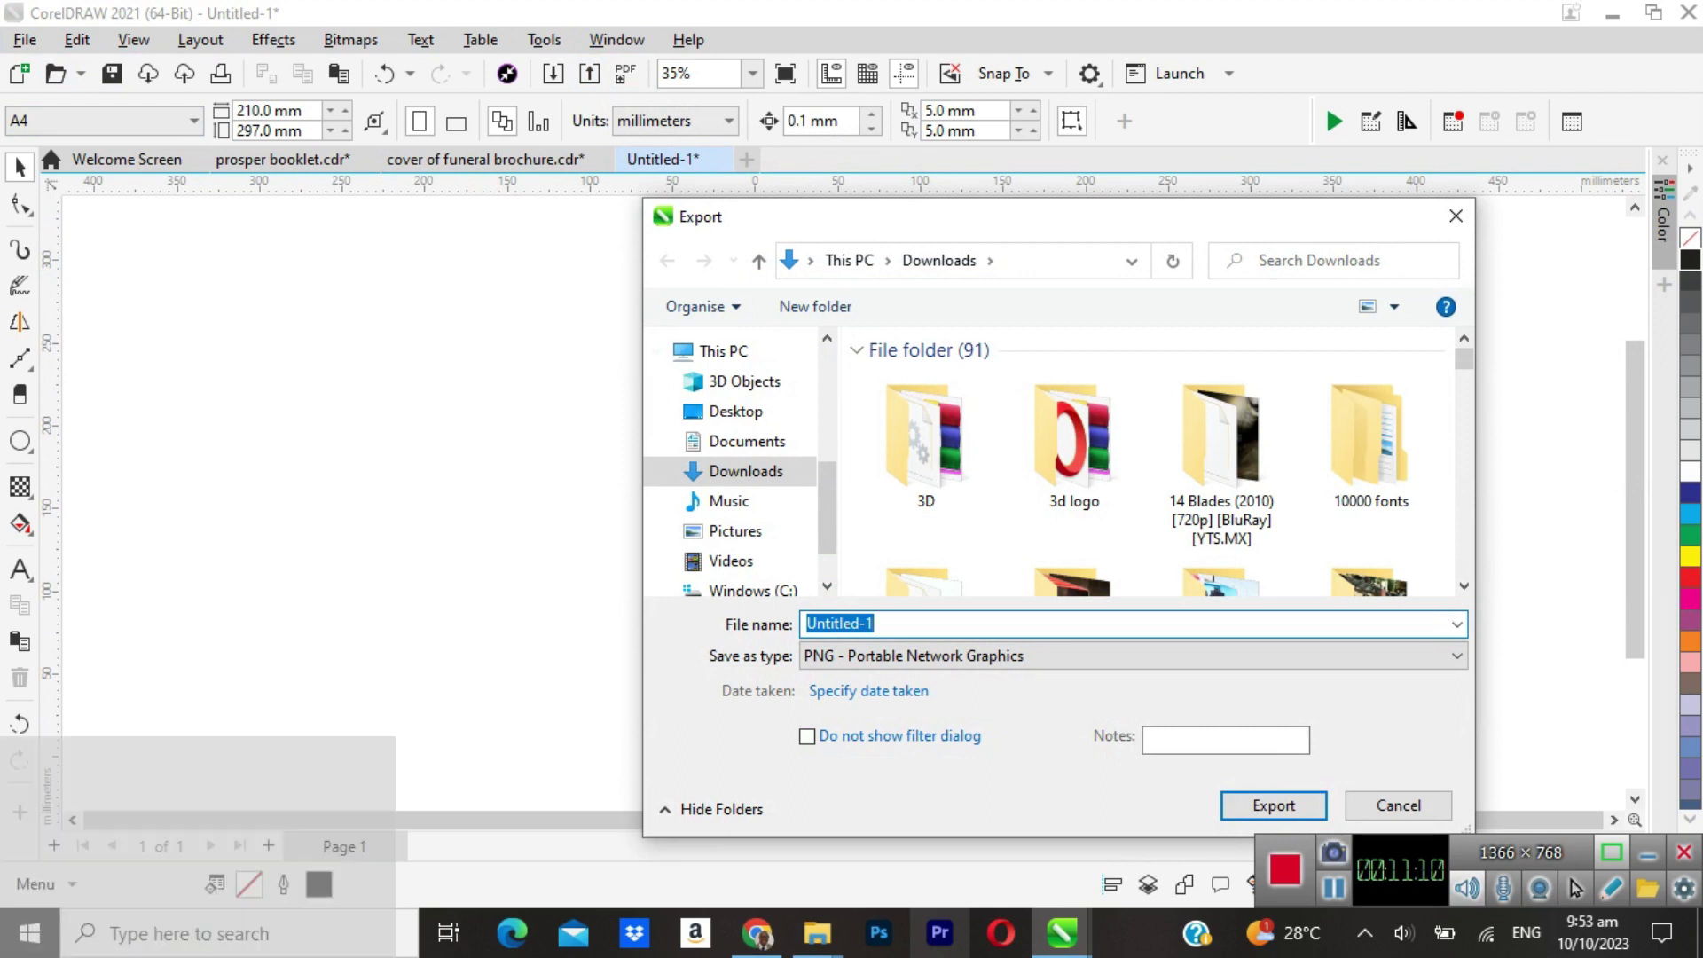
click(1133, 655)
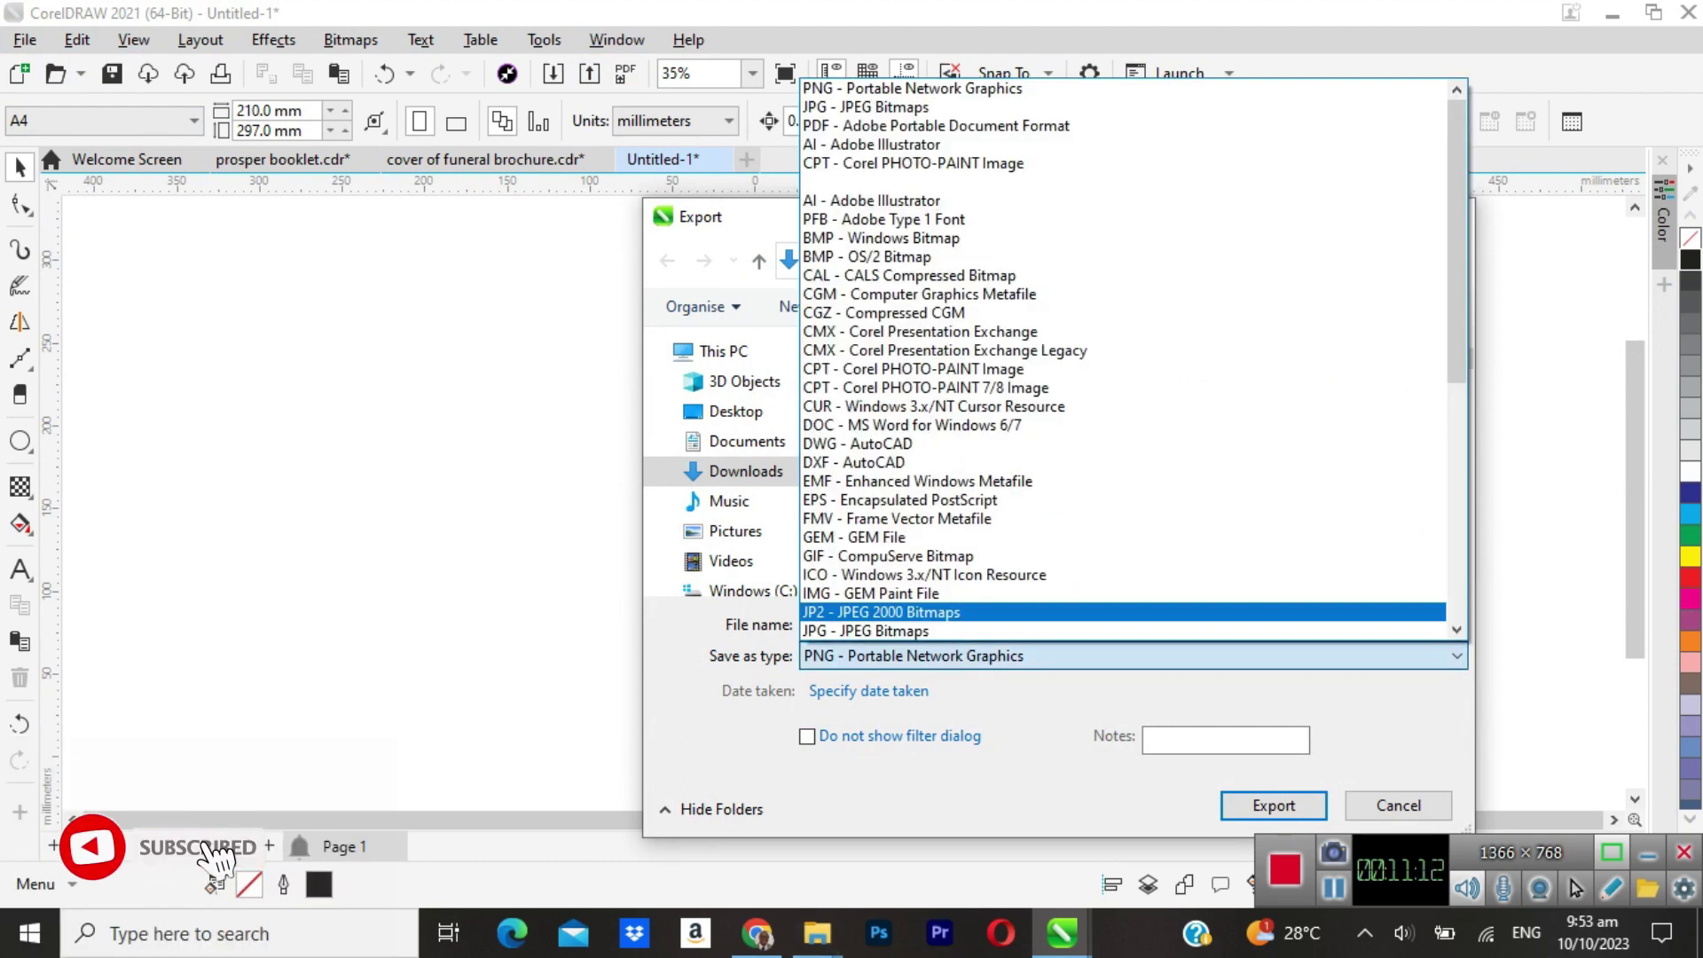
click(1133, 656)
click(1133, 656)
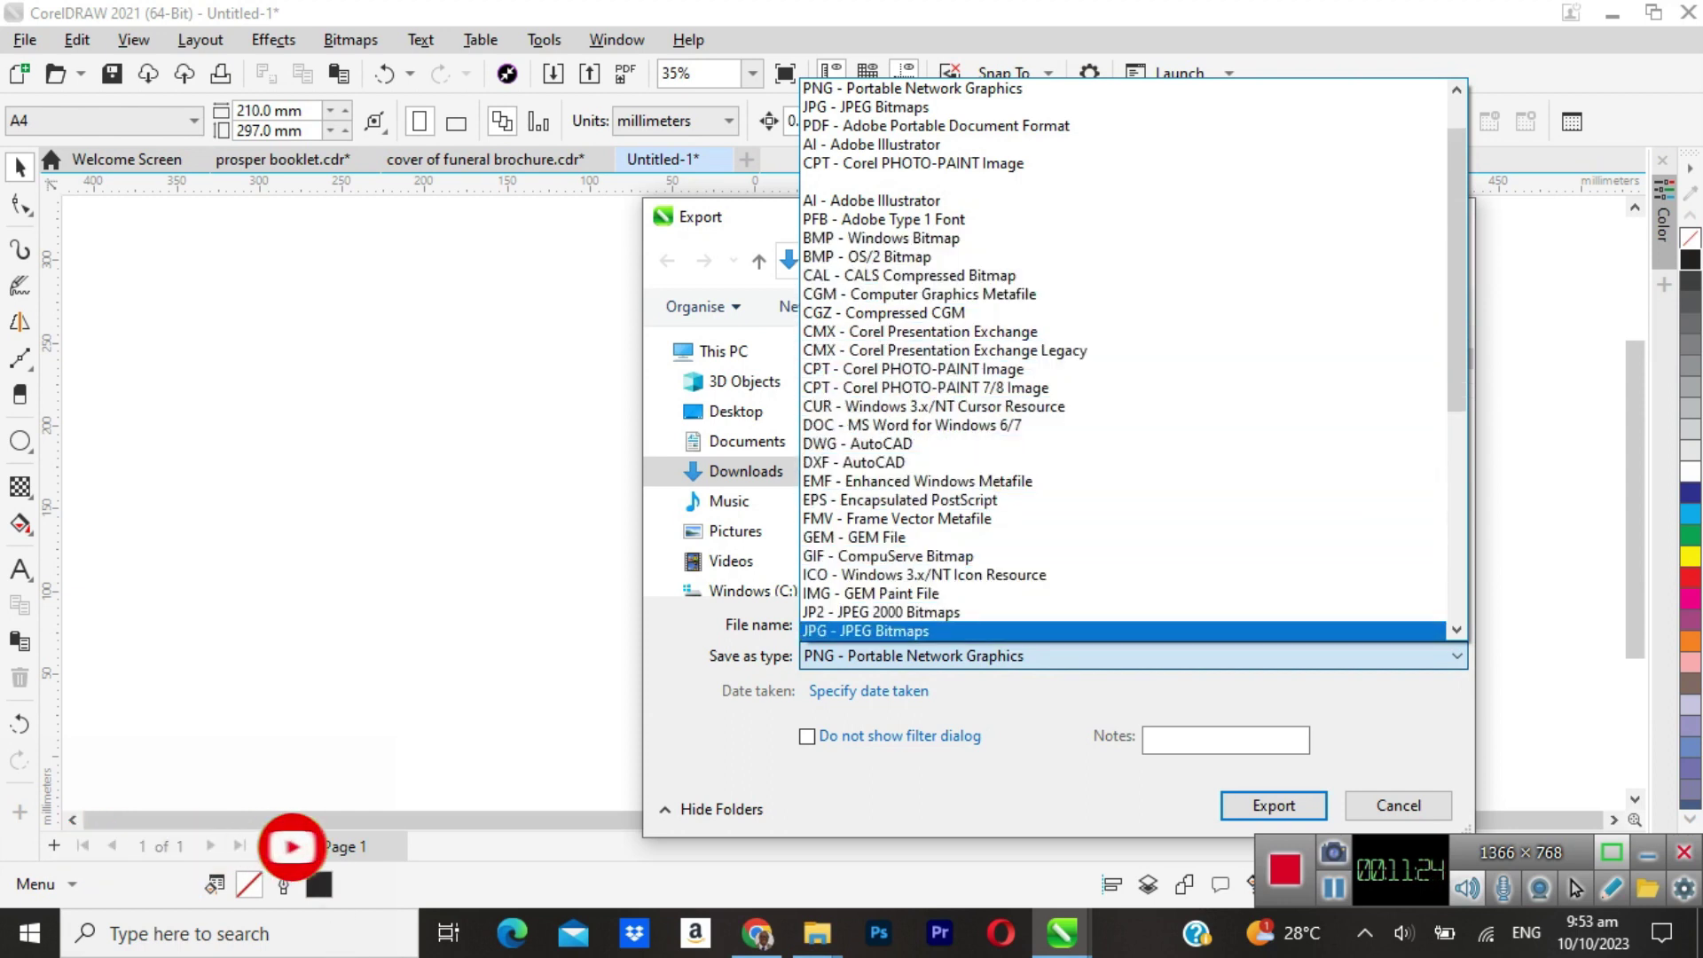
scroll(976, 631, down, 1)
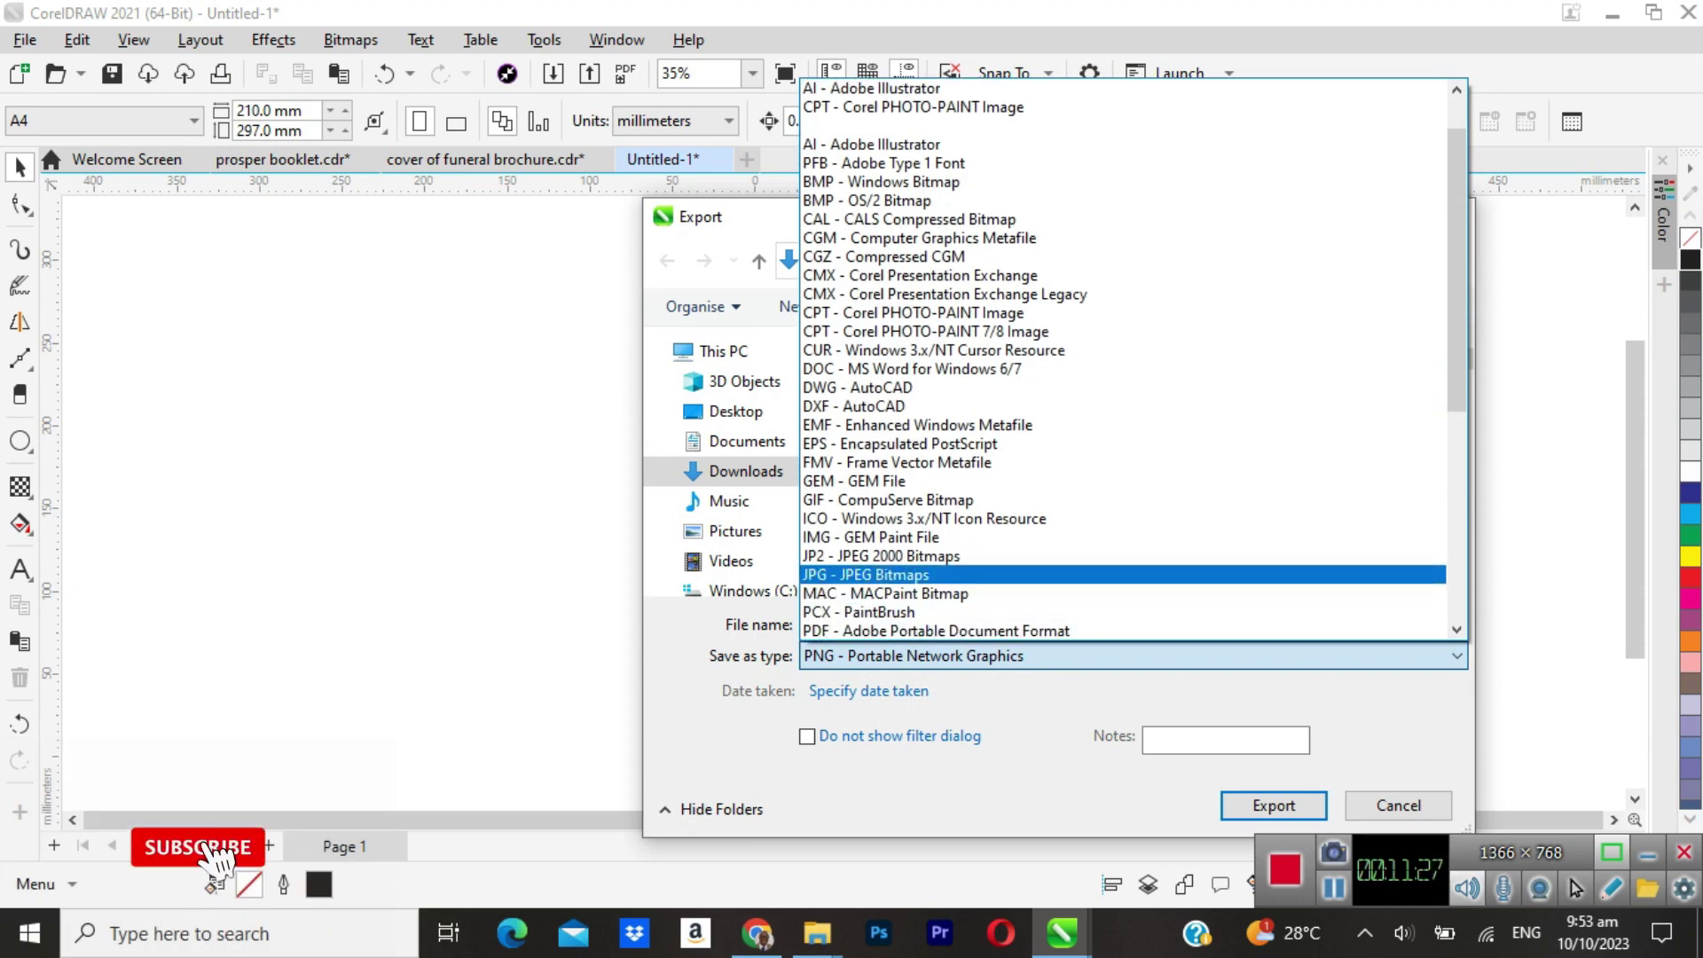
click(866, 575)
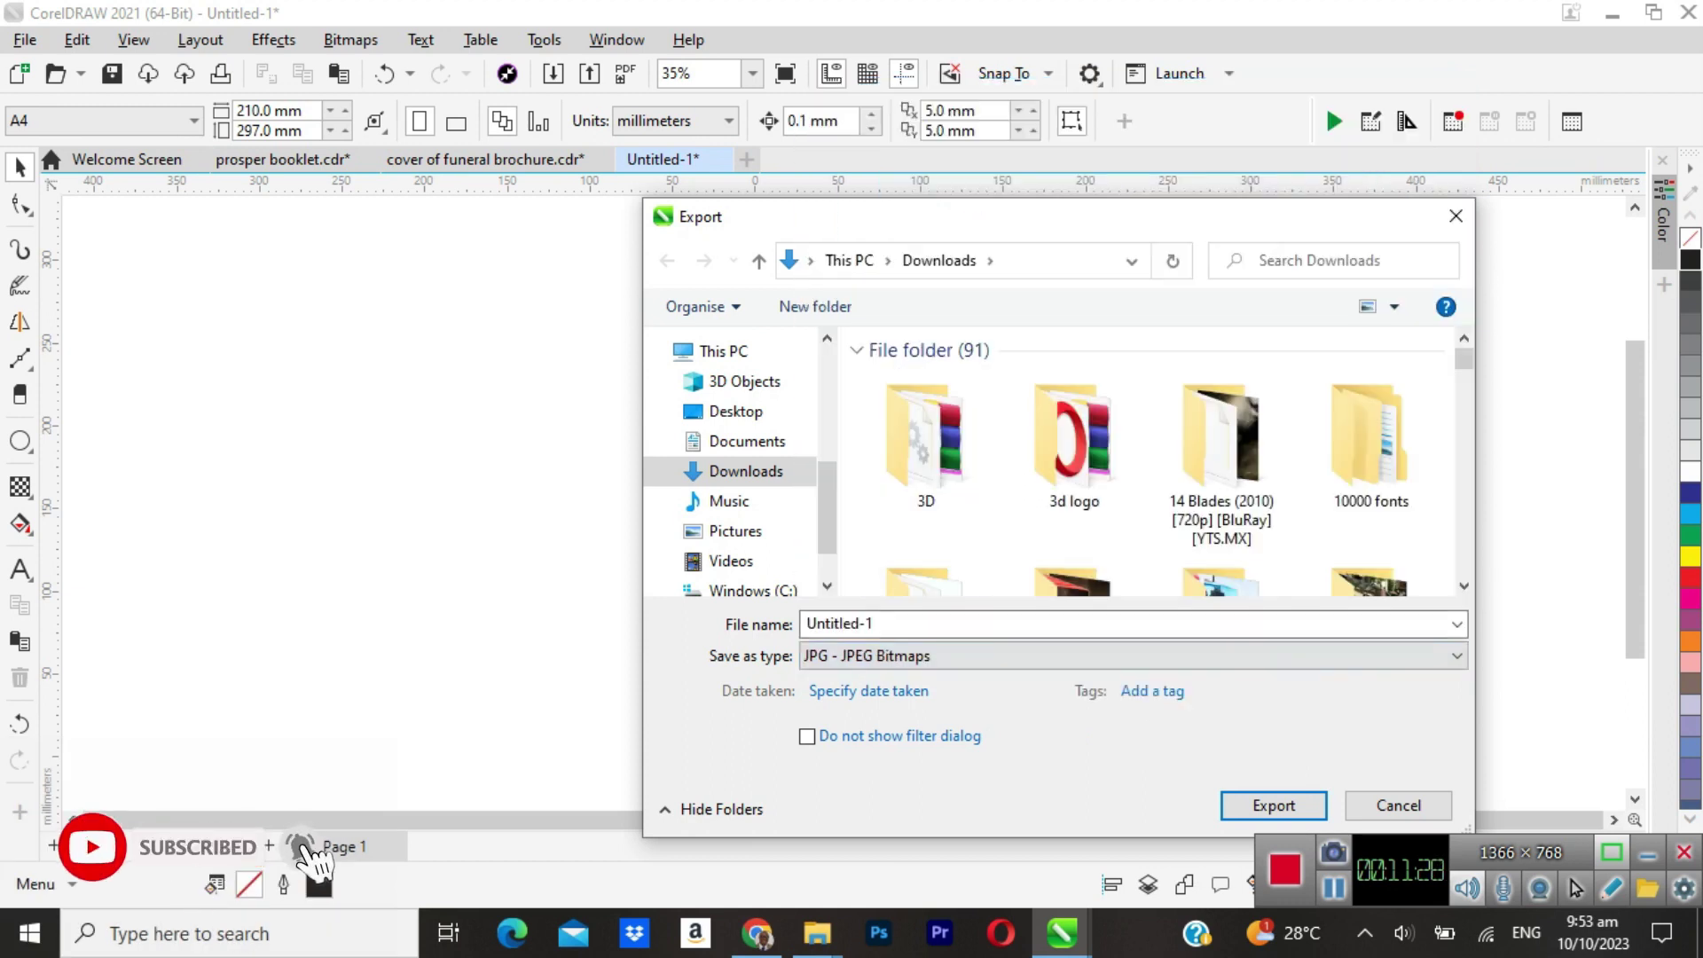
Name the exported file GRESS and export it to the Videos folder.
click(874, 623)
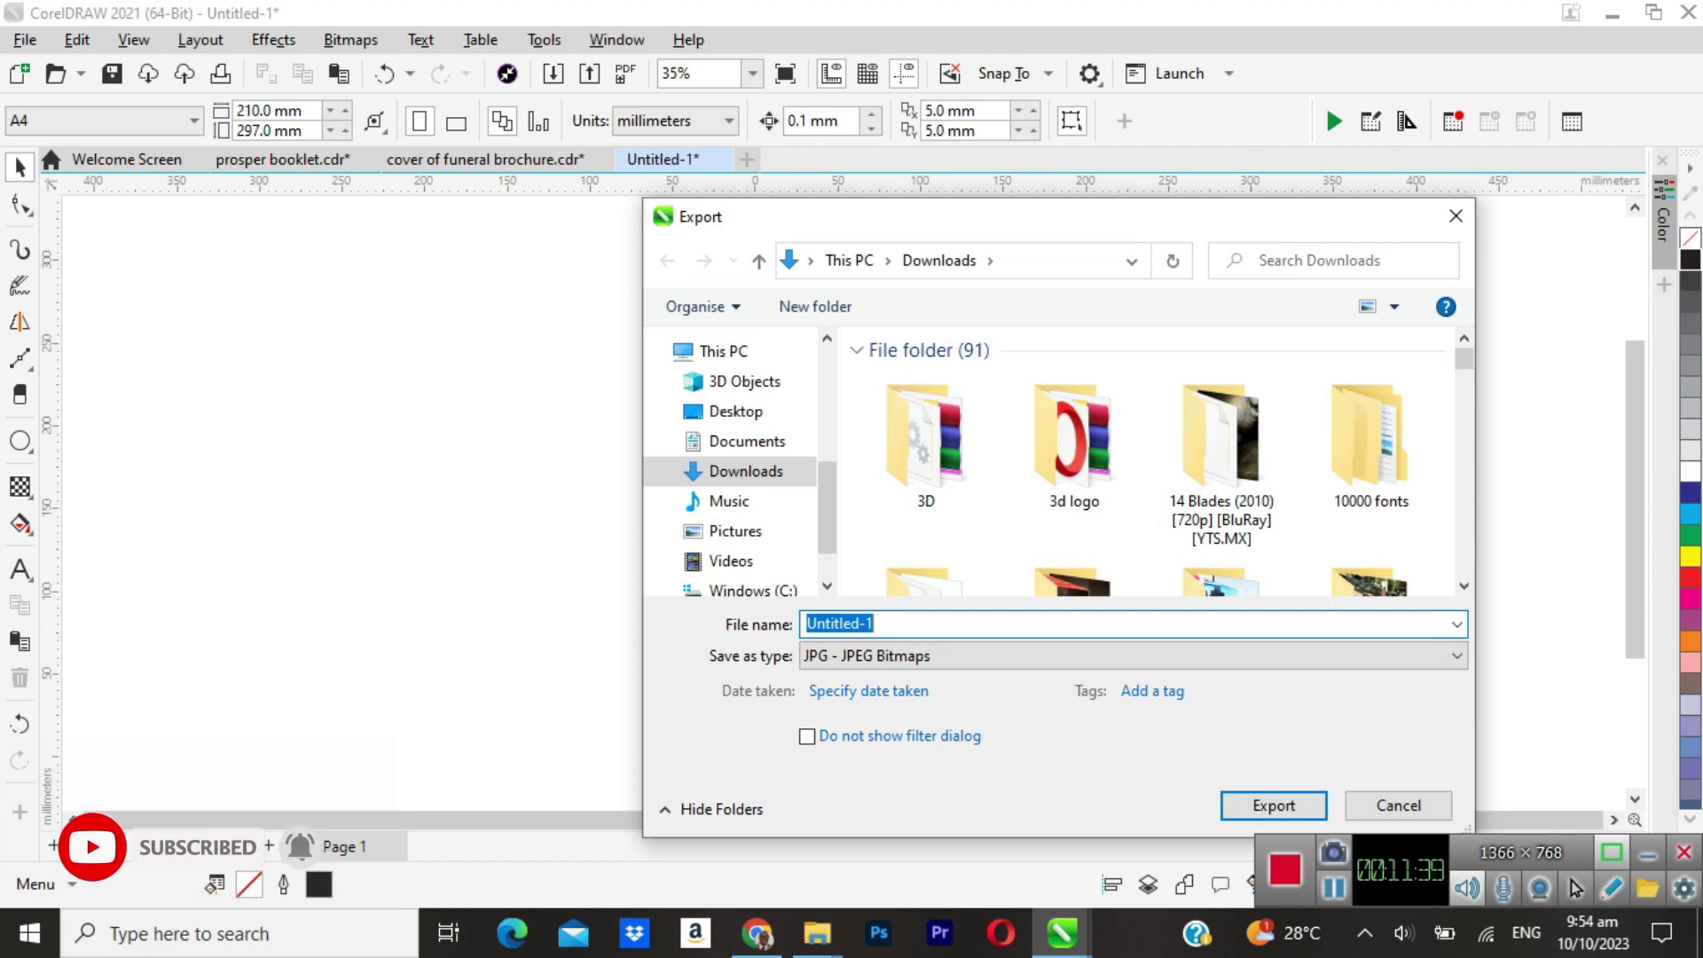
text(G)
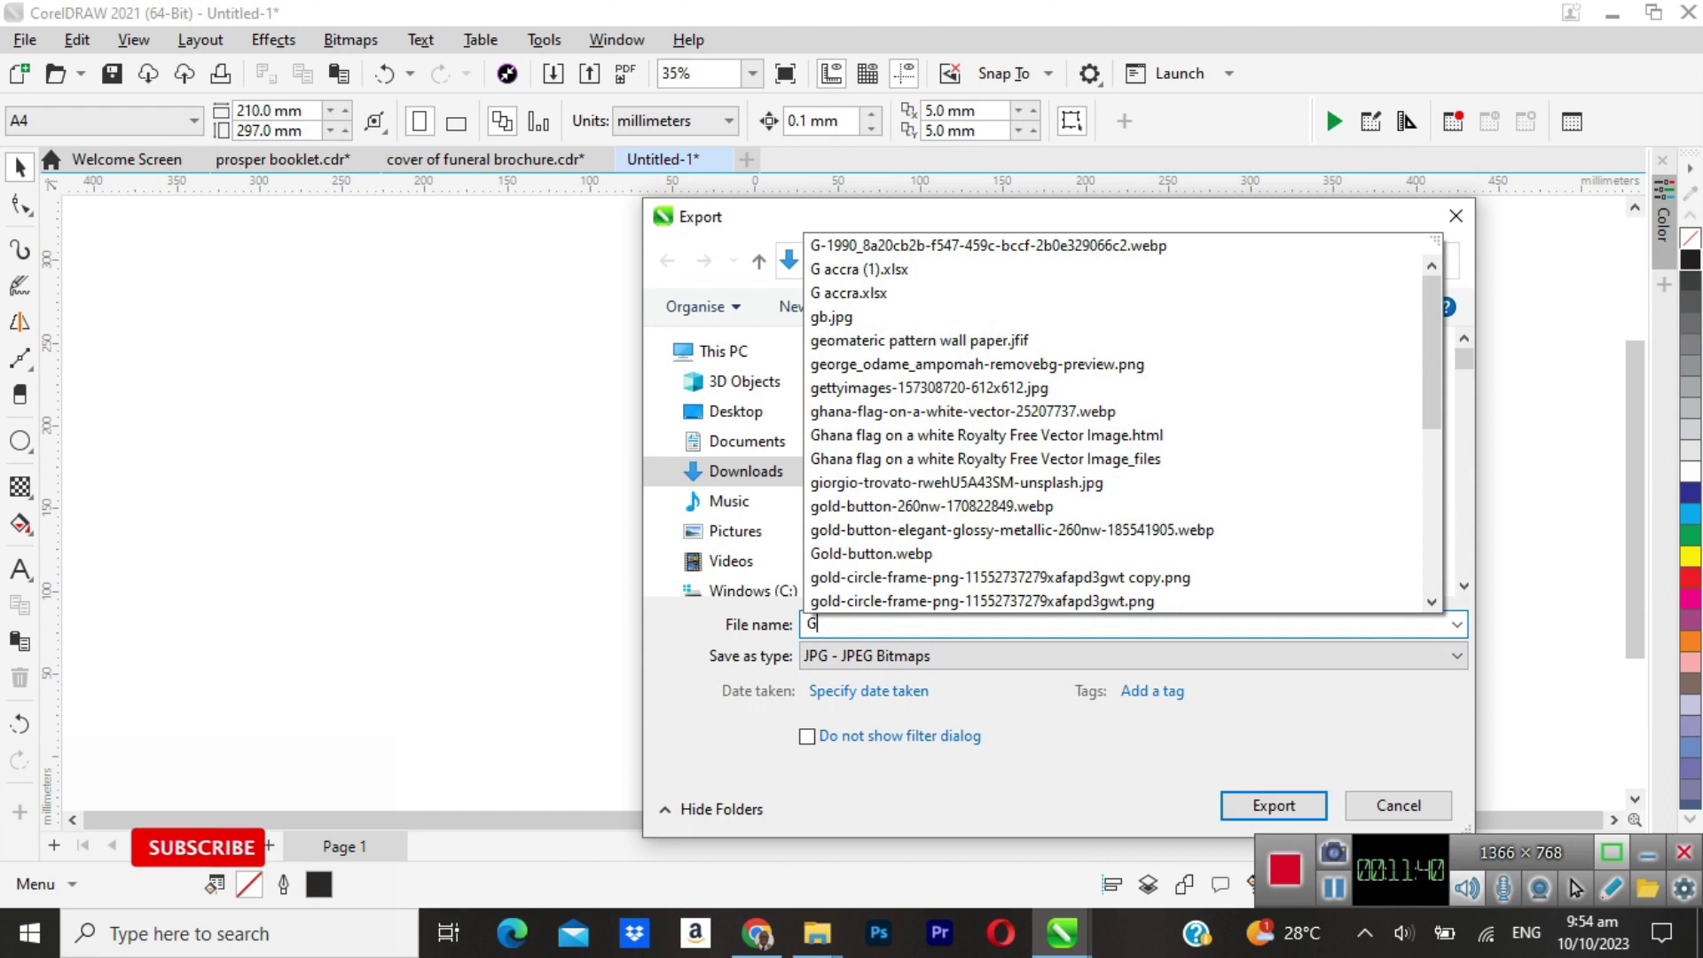
text(RESS)
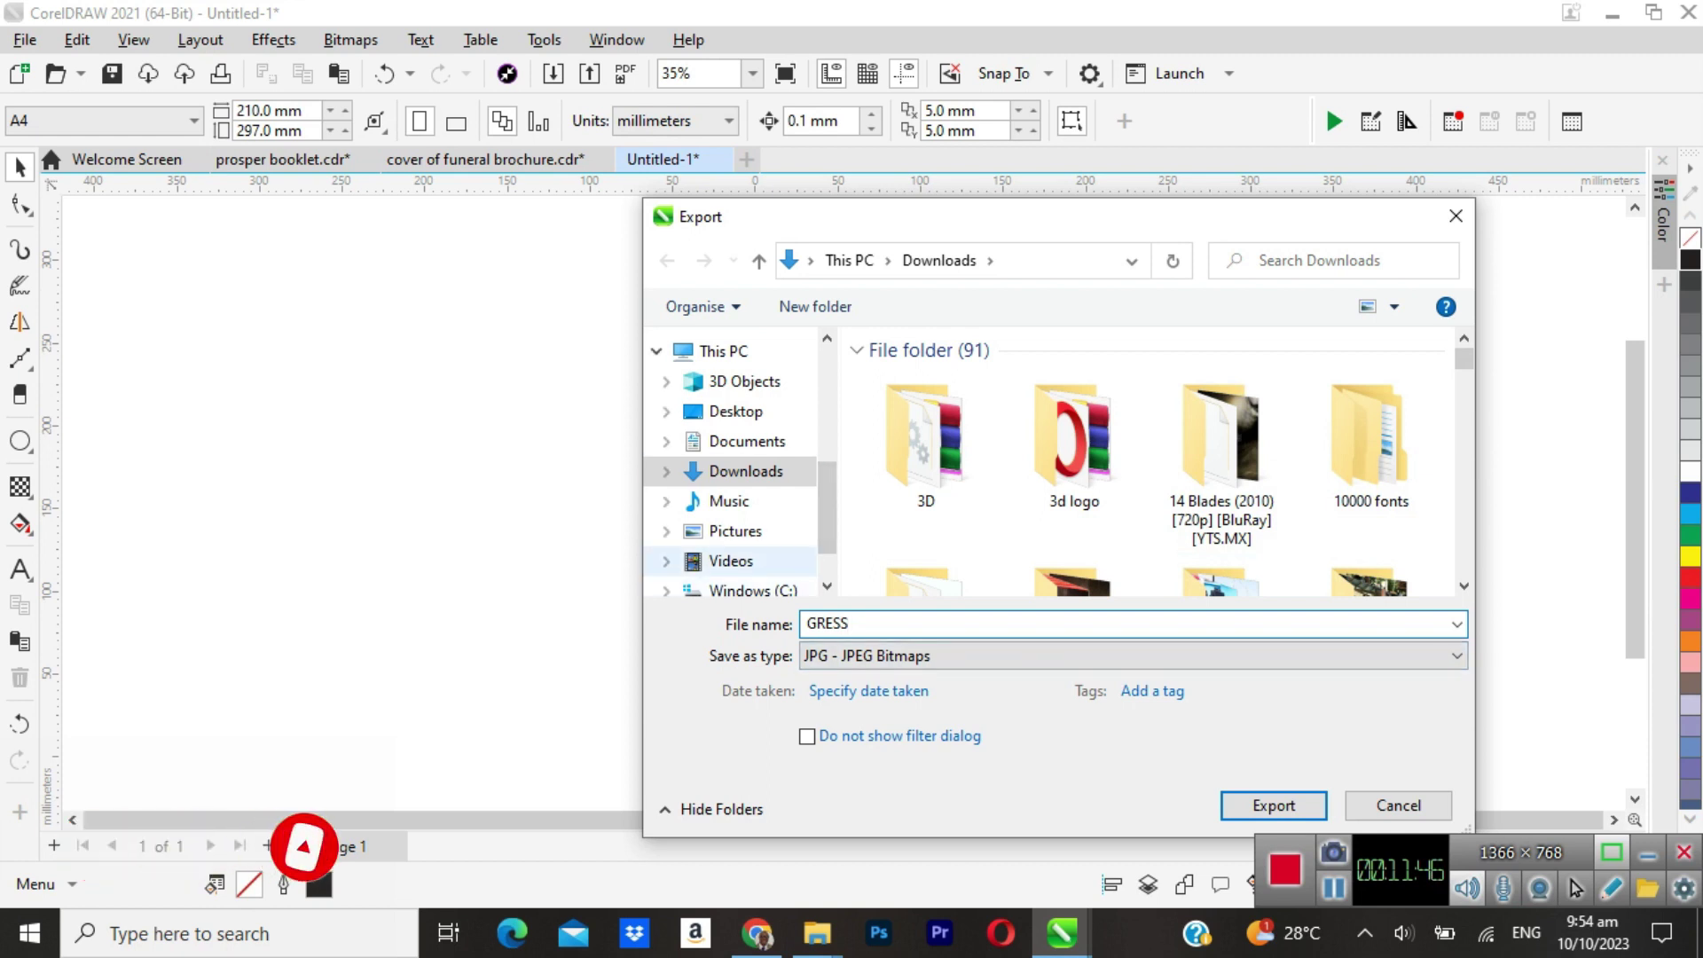
click(731, 561)
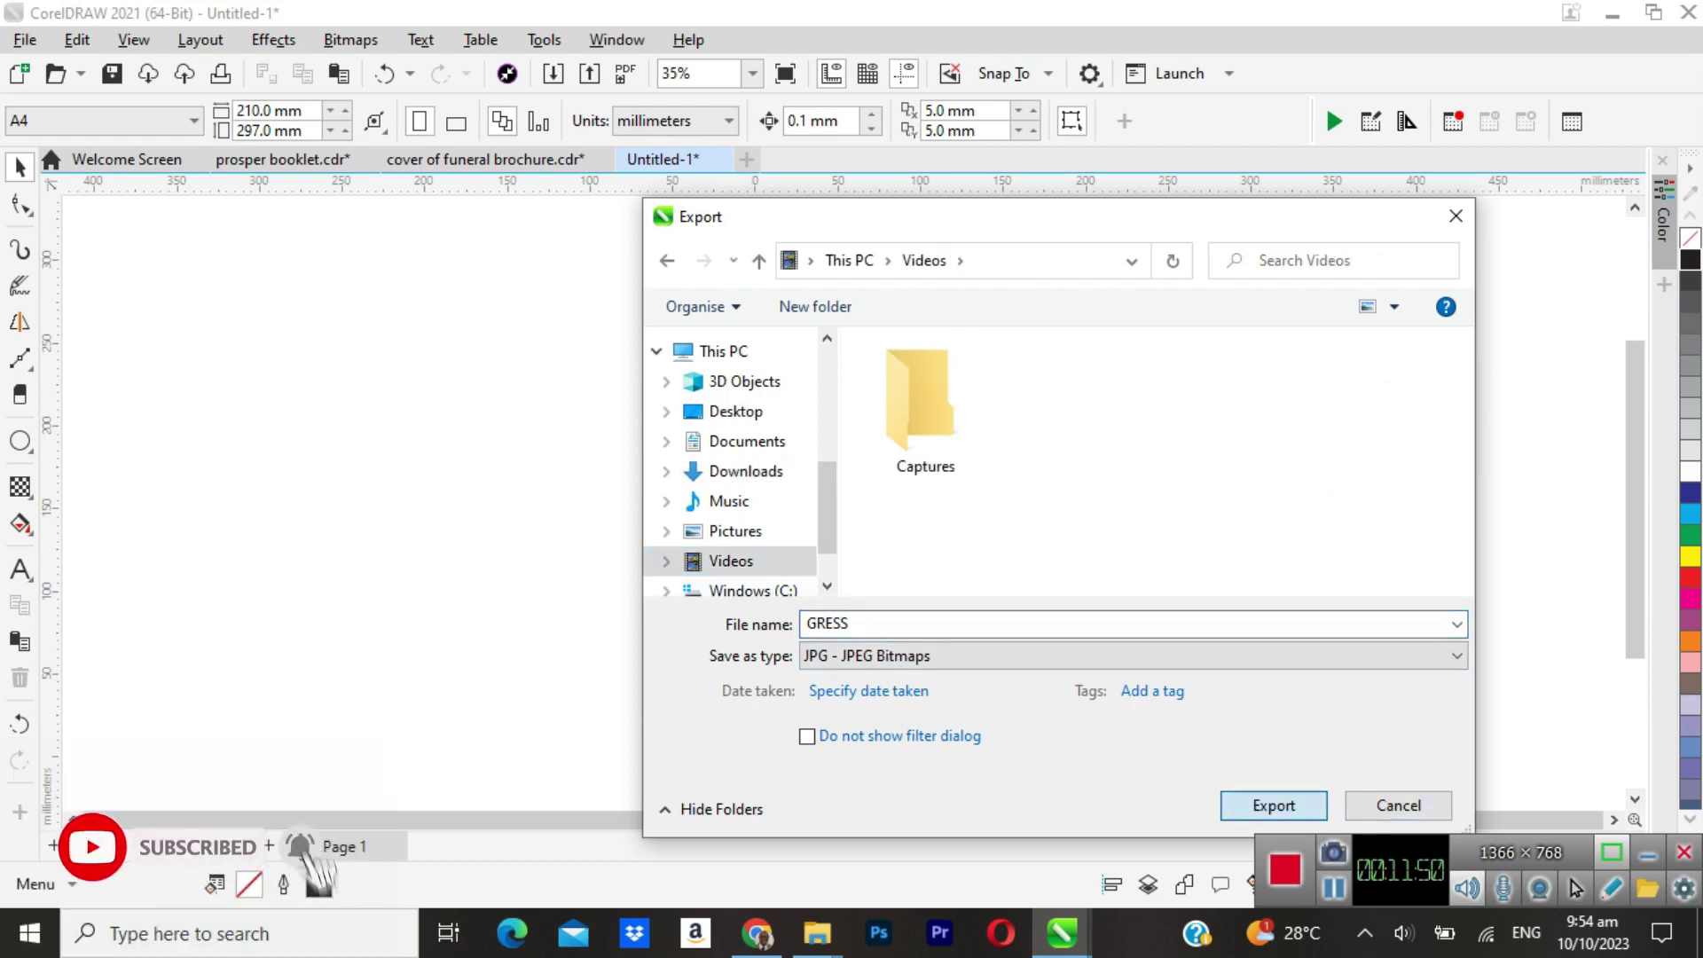
key(Return)
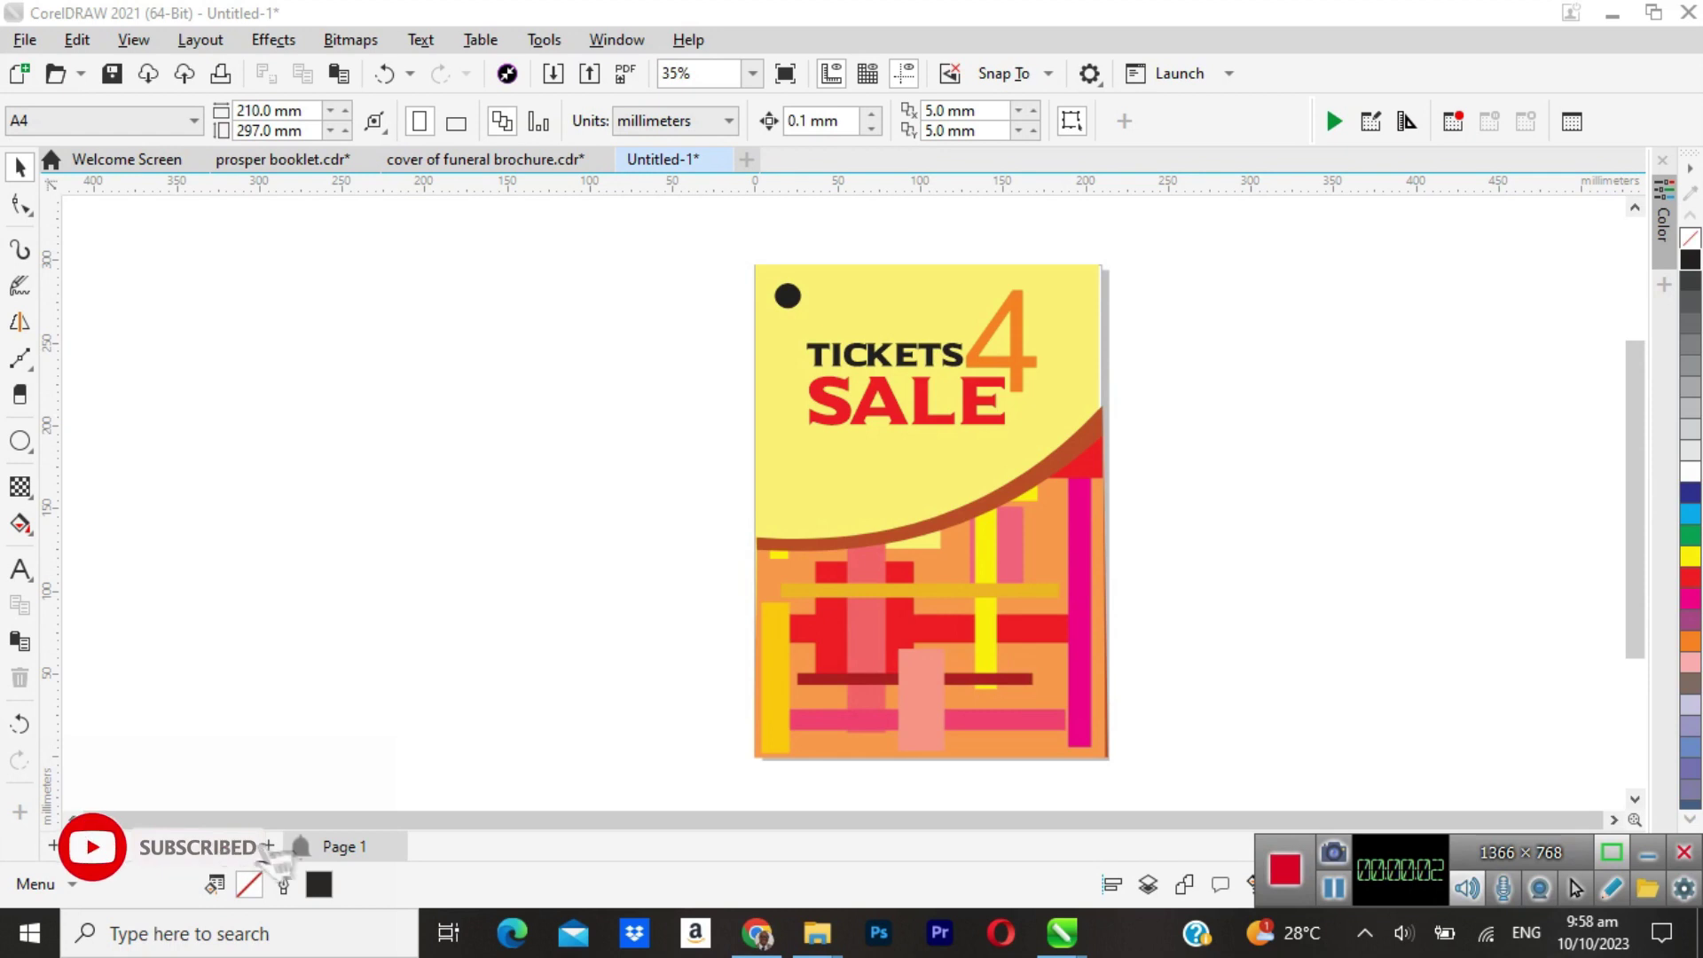
Examine the file formats available for saving the drawing and leave the Save Drawing dialog without saving.
click(25, 39)
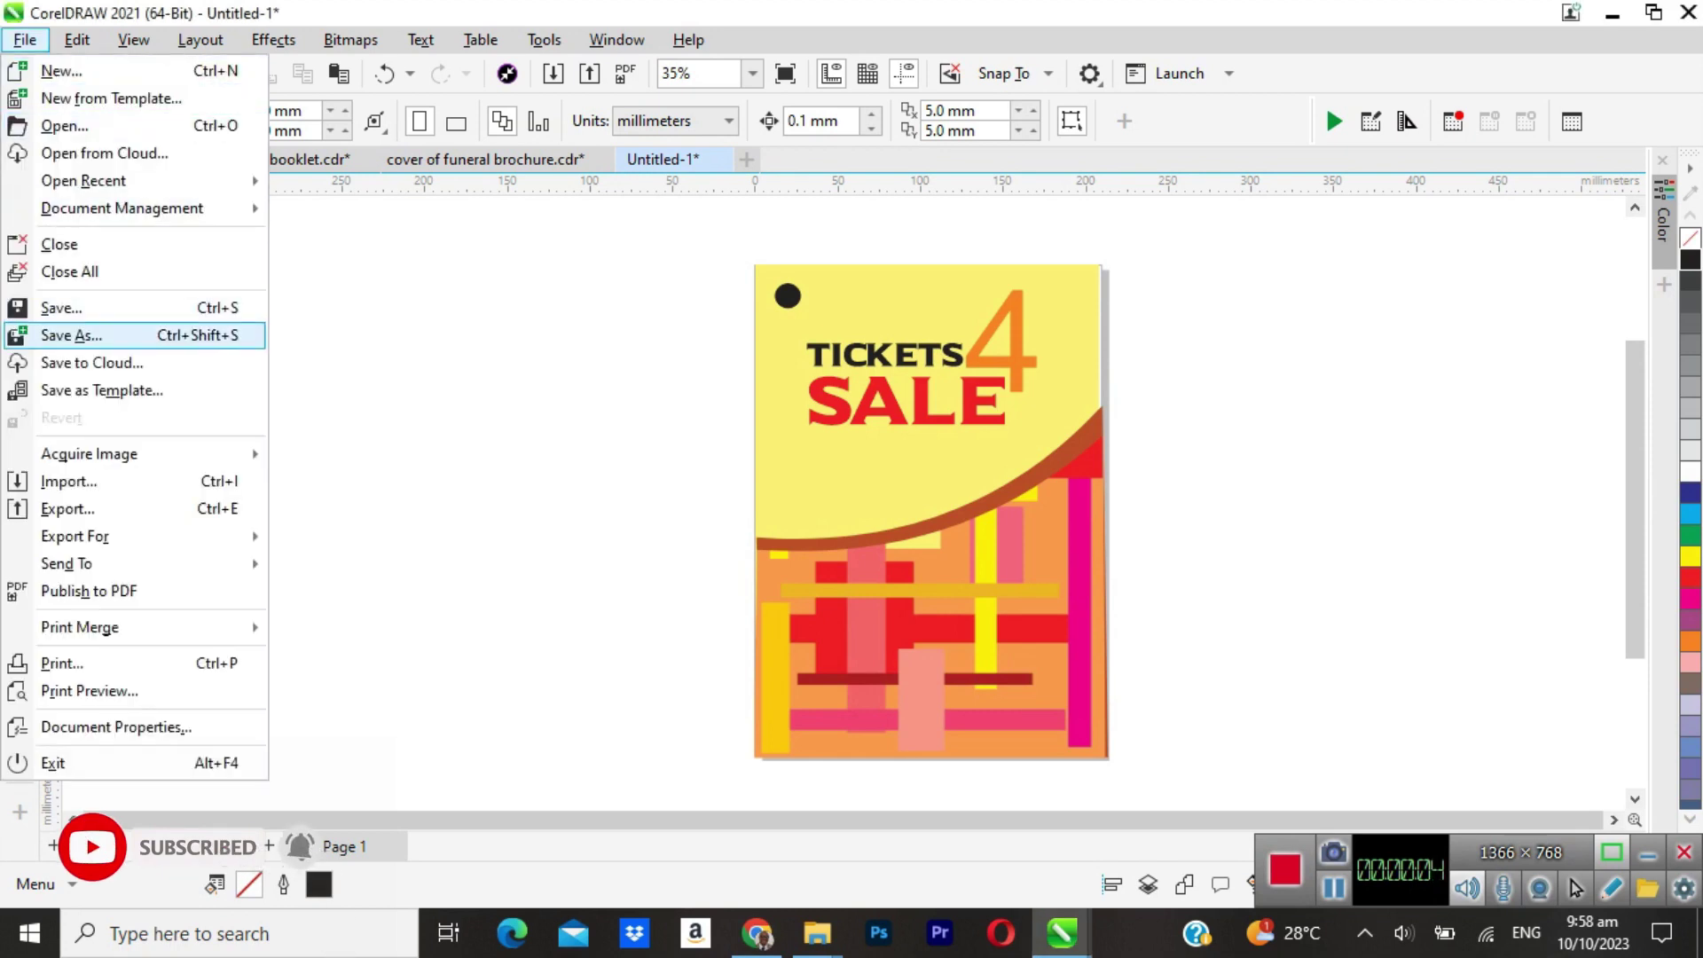
key(Return)
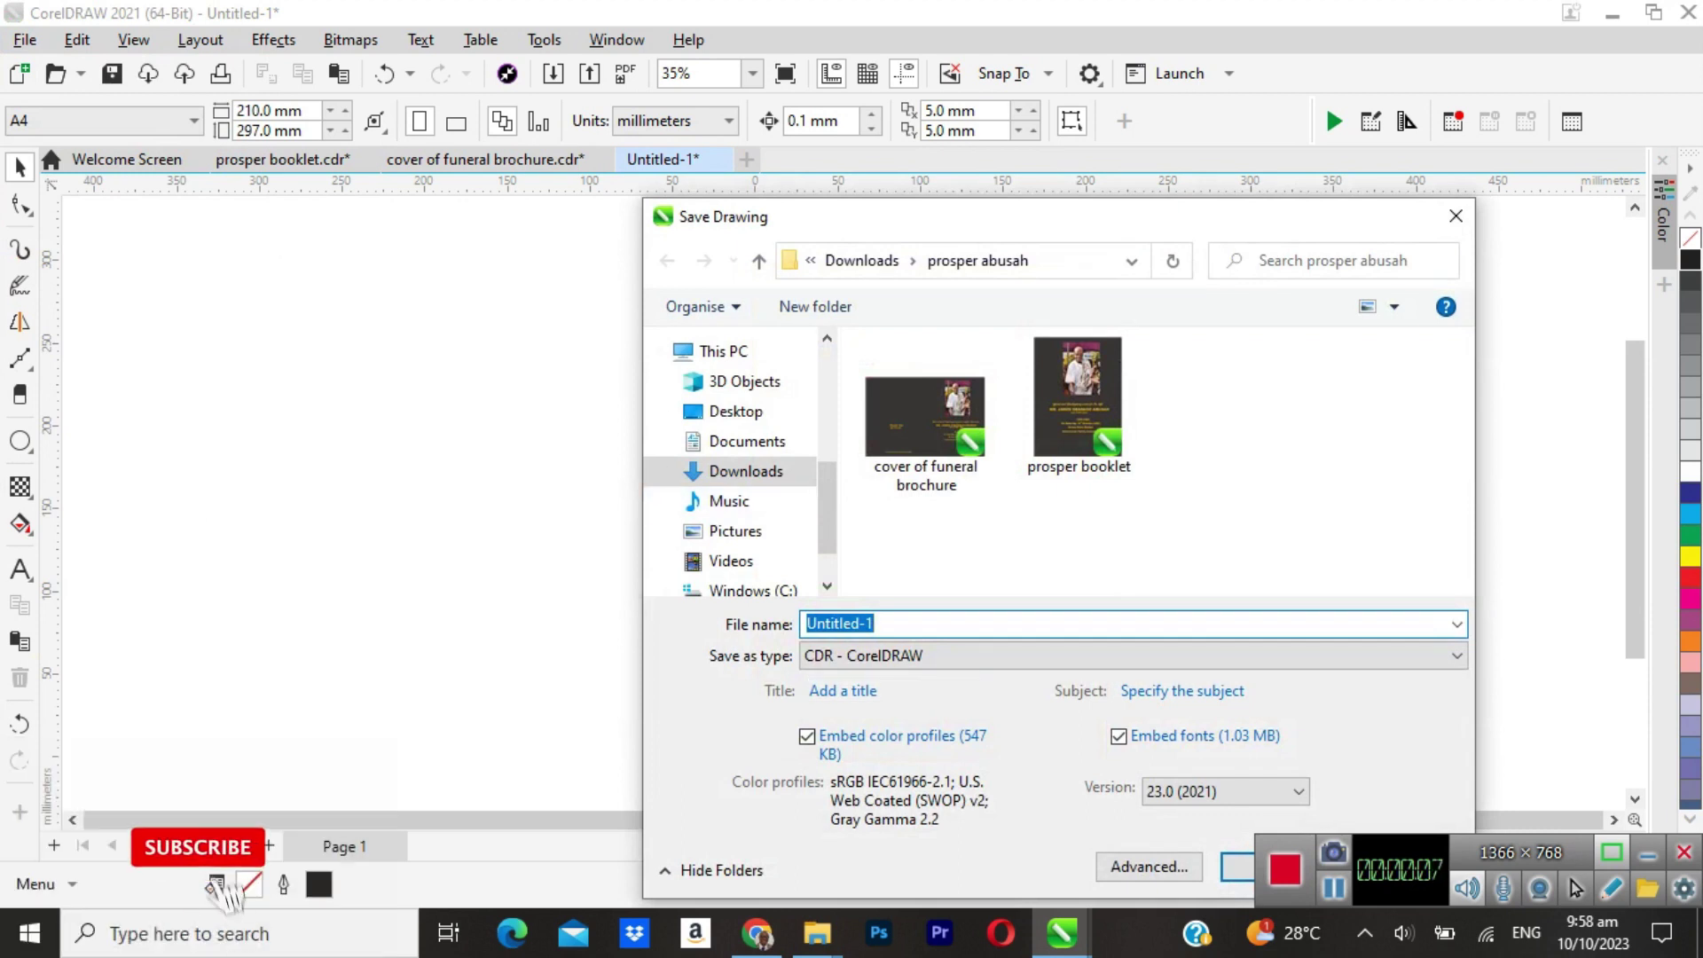
click(1133, 656)
key(Up)
key(Up)
key(Up)
key(Up)
key(Up)
key(Up)
key(Up)
key(Up)
key(Up)
key(Up)
key(Up)
key(Up)
key(Up)
key(Up)
key(Up)
key(Up)
key(Up)
key(Up)
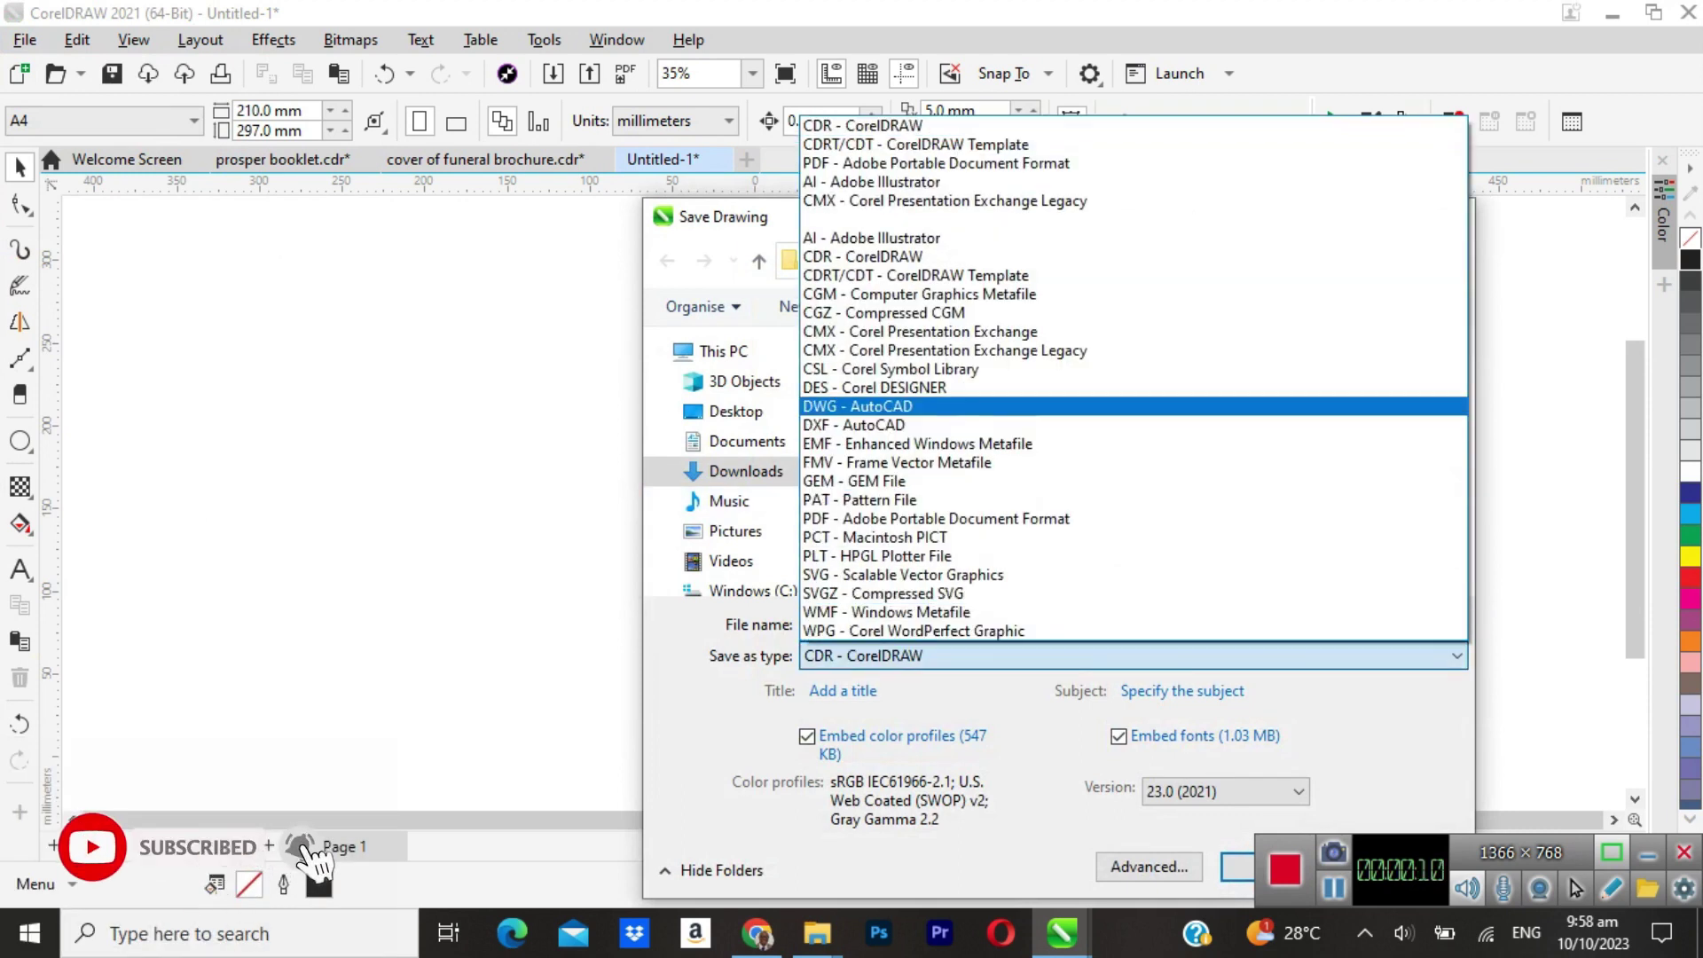
key(Down)
key(Down)
key(Down)
key(Down)
key(Down)
key(Down)
key(Down)
key(Down)
key(Down)
key(Down)
key(Down)
key(Down)
key(Down)
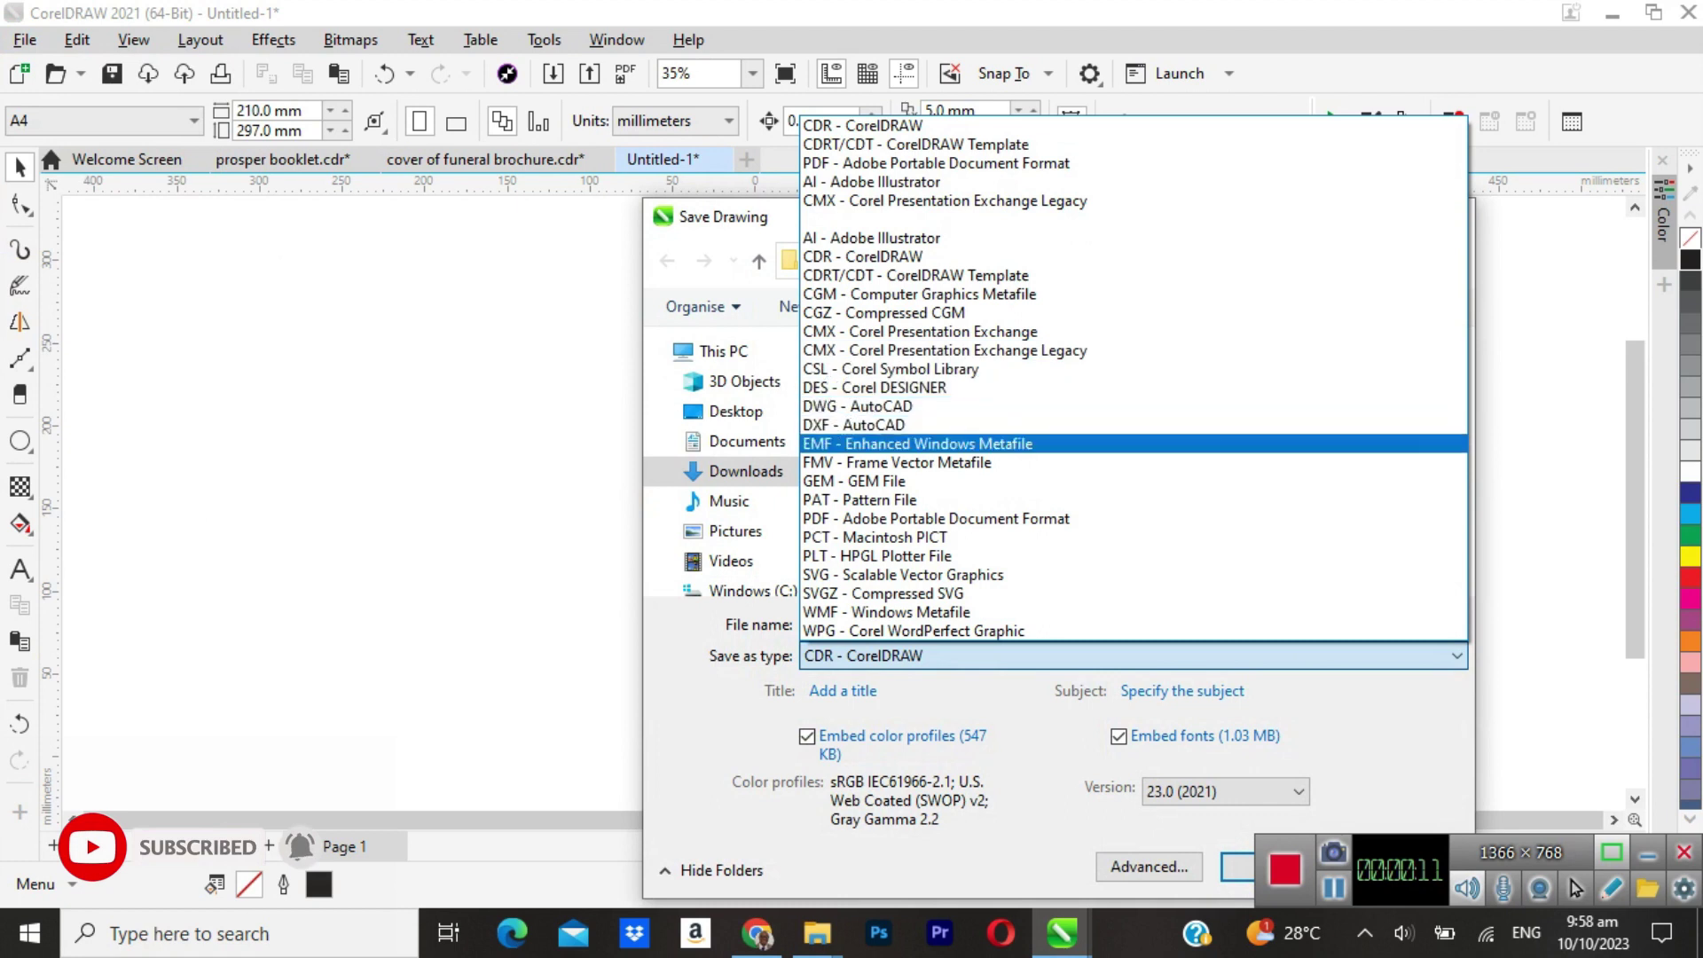
key(Down)
key(Down)
key(Down)
key(Up)
key(Up)
key(Up)
key(Up)
key(Up)
key(Up)
key(Up)
key(Up)
key(Up)
key(Up)
key(Up)
key(Up)
key(Up)
key(Up)
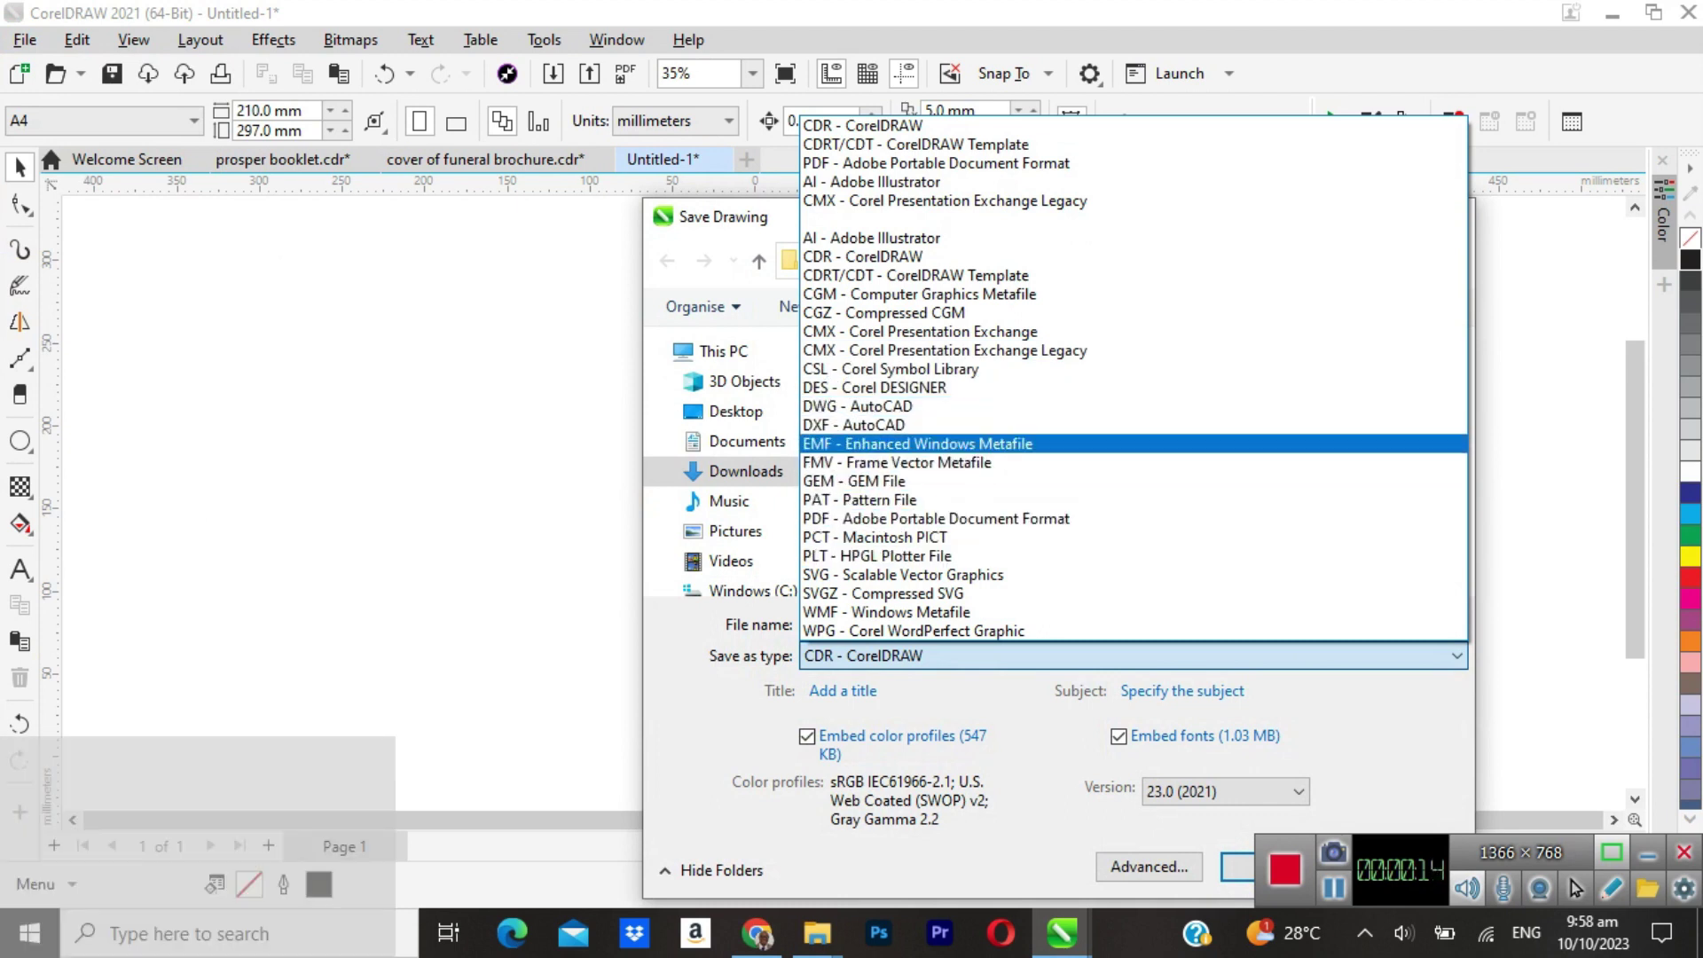
key(Up)
key(Up)
key(Up)
key(Down)
key(Down)
key(Down)
key(Down)
key(Down)
key(Down)
key(Down)
key(Down)
key(Down)
key(Down)
key(Down)
key(Down)
key(Down)
key(Down)
key(Down)
key(Down)
key(Down)
key(Down)
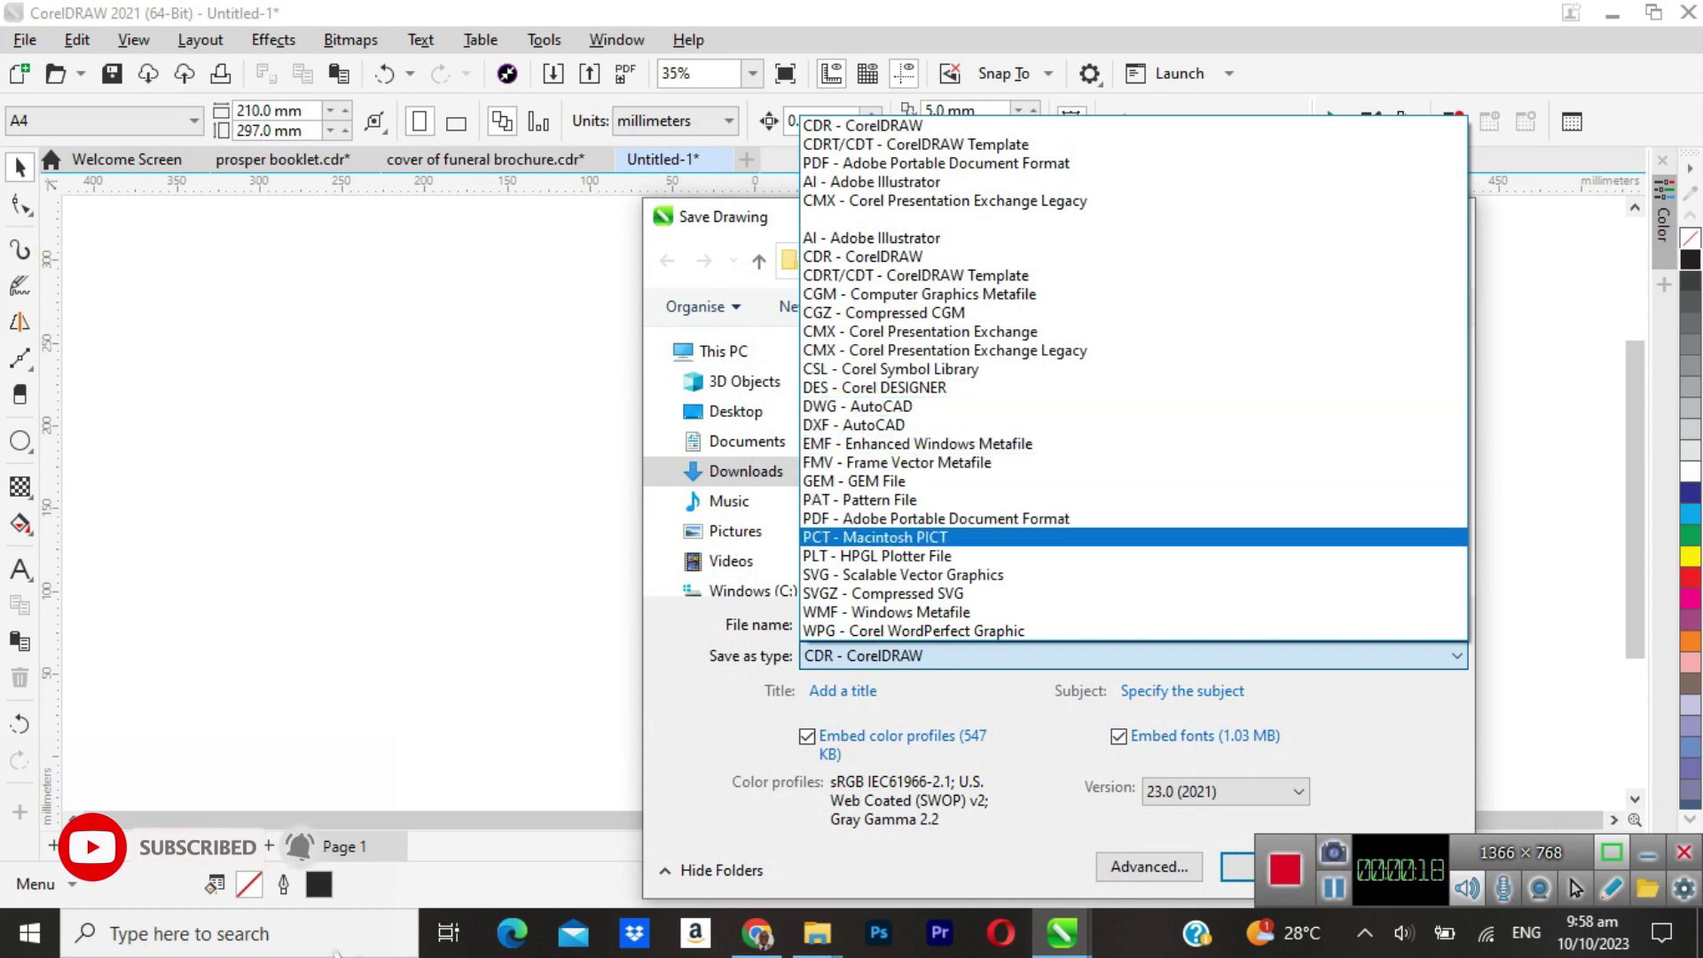
key(Down)
key(Down)
key(Up)
key(Up)
key(Up)
key(Up)
key(Up)
key(Up)
key(Up)
key(Up)
key(Up)
key(Up)
key(Up)
key(Up)
key(Up)
key(Up)
key(Up)
key(Up)
key(Up)
key(Up)
key(Up)
key(Up)
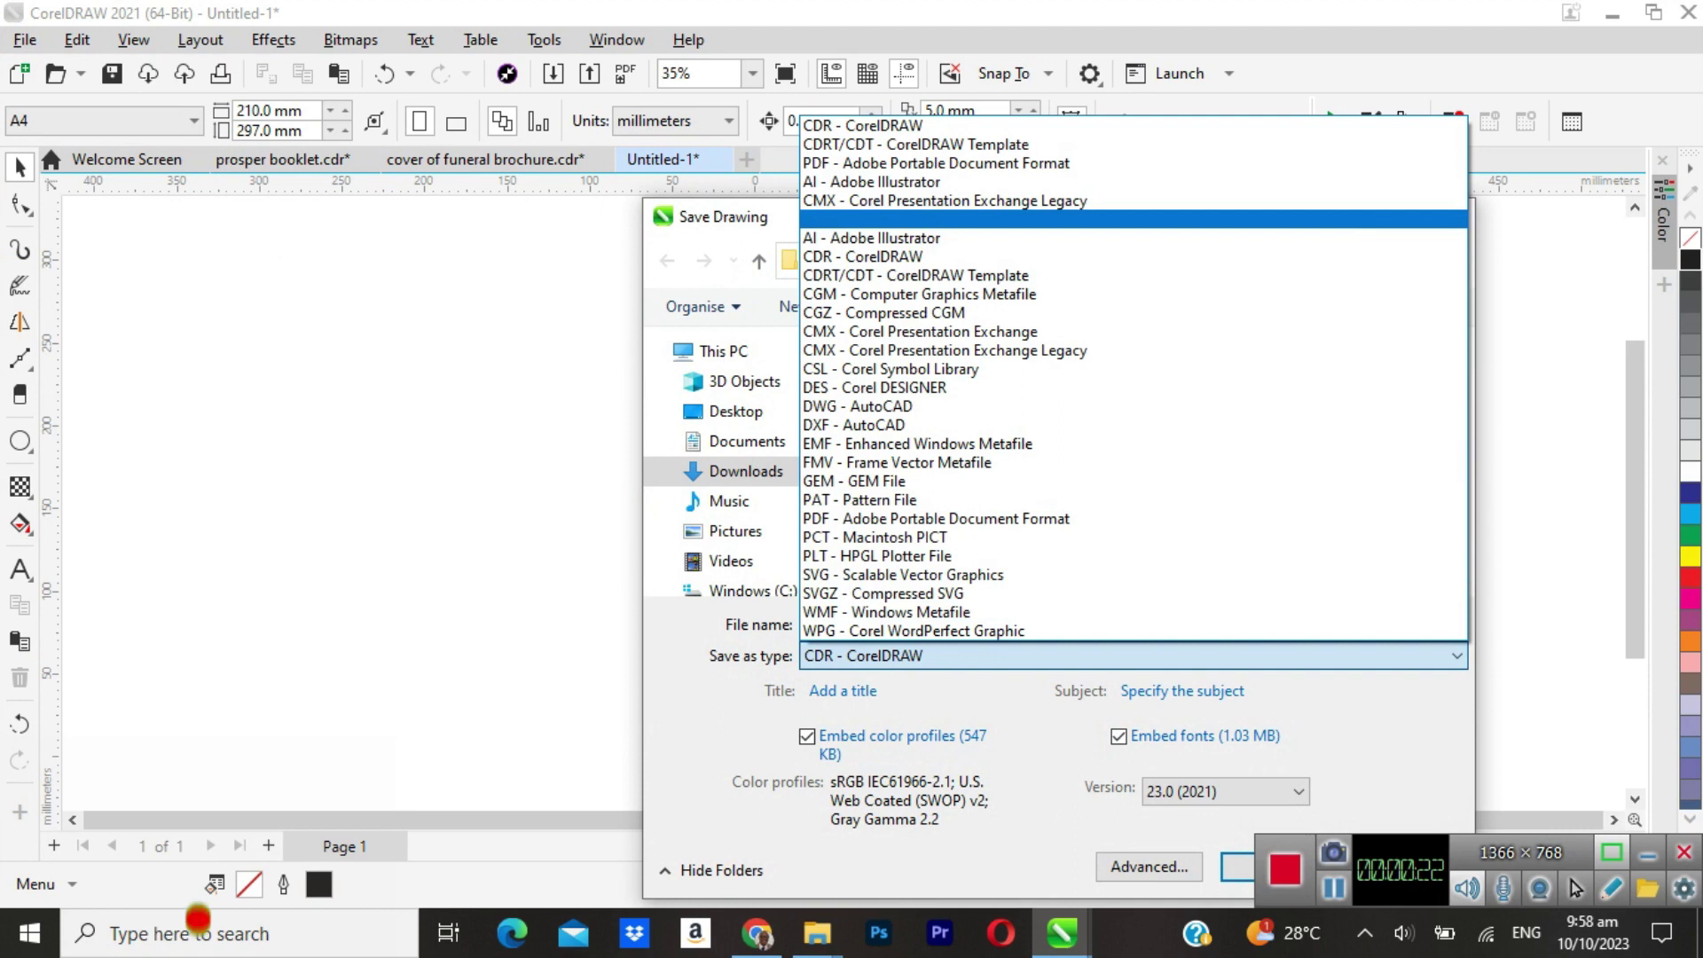
key(Escape)
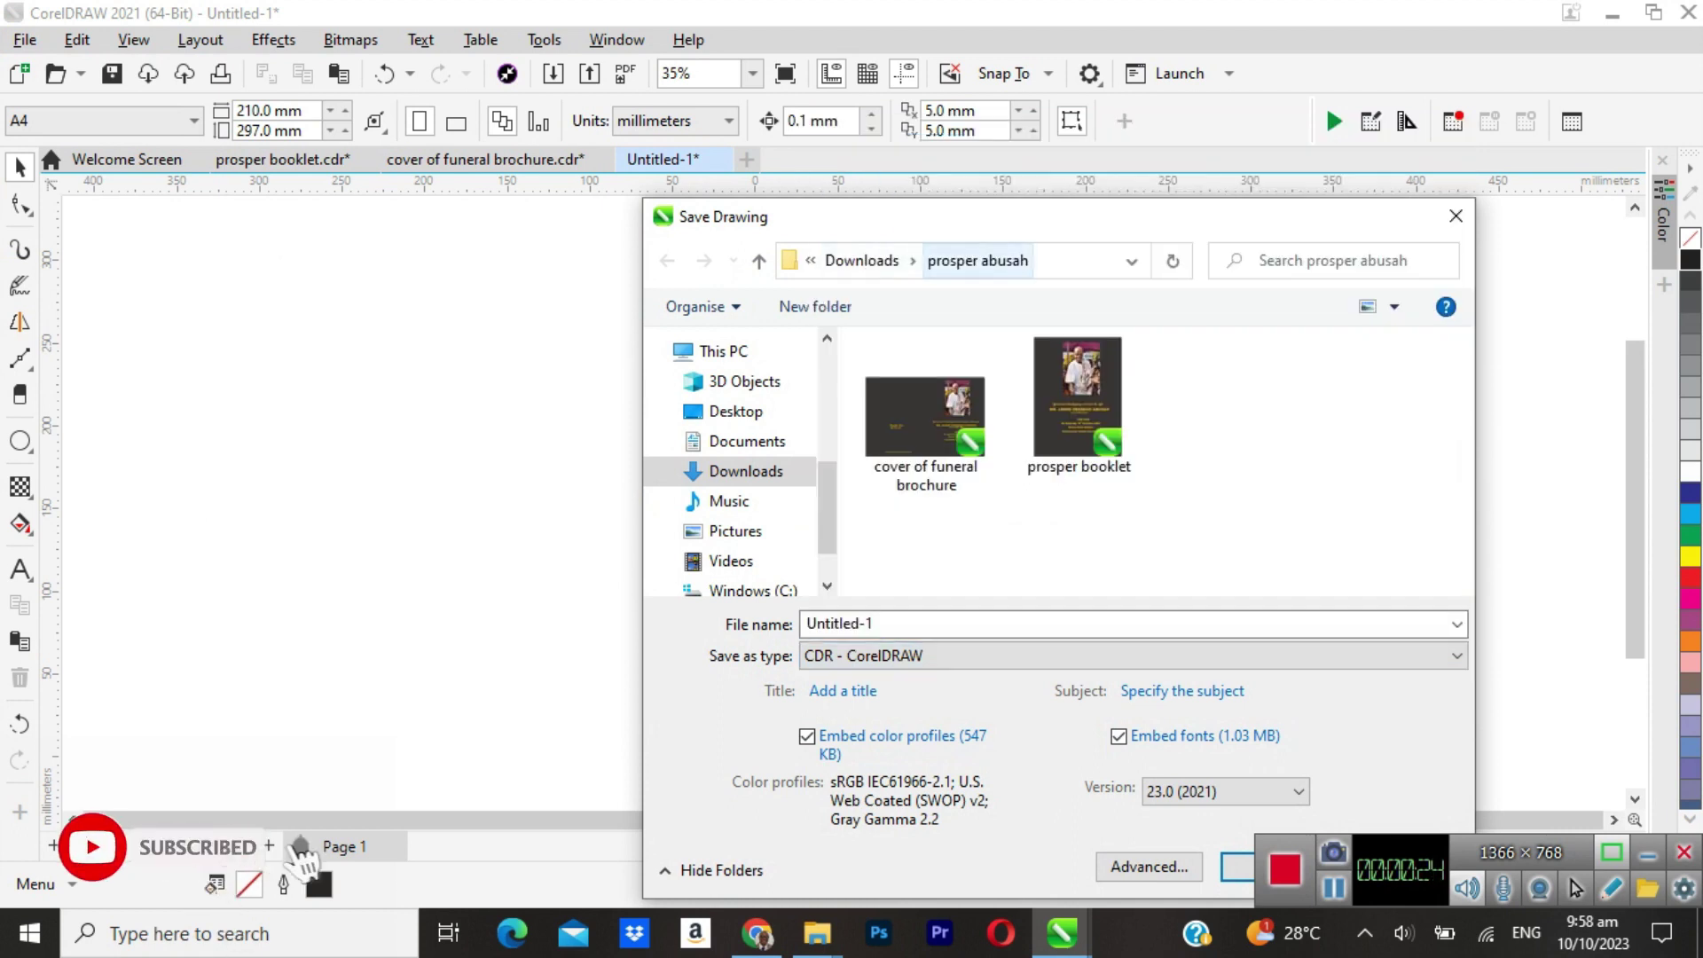
drag(977, 217, 976, 211)
mouse_move(1175, 216)
mouse_down()
mouse_move(1083, 228)
mouse_move(895, 199)
mouse_up()
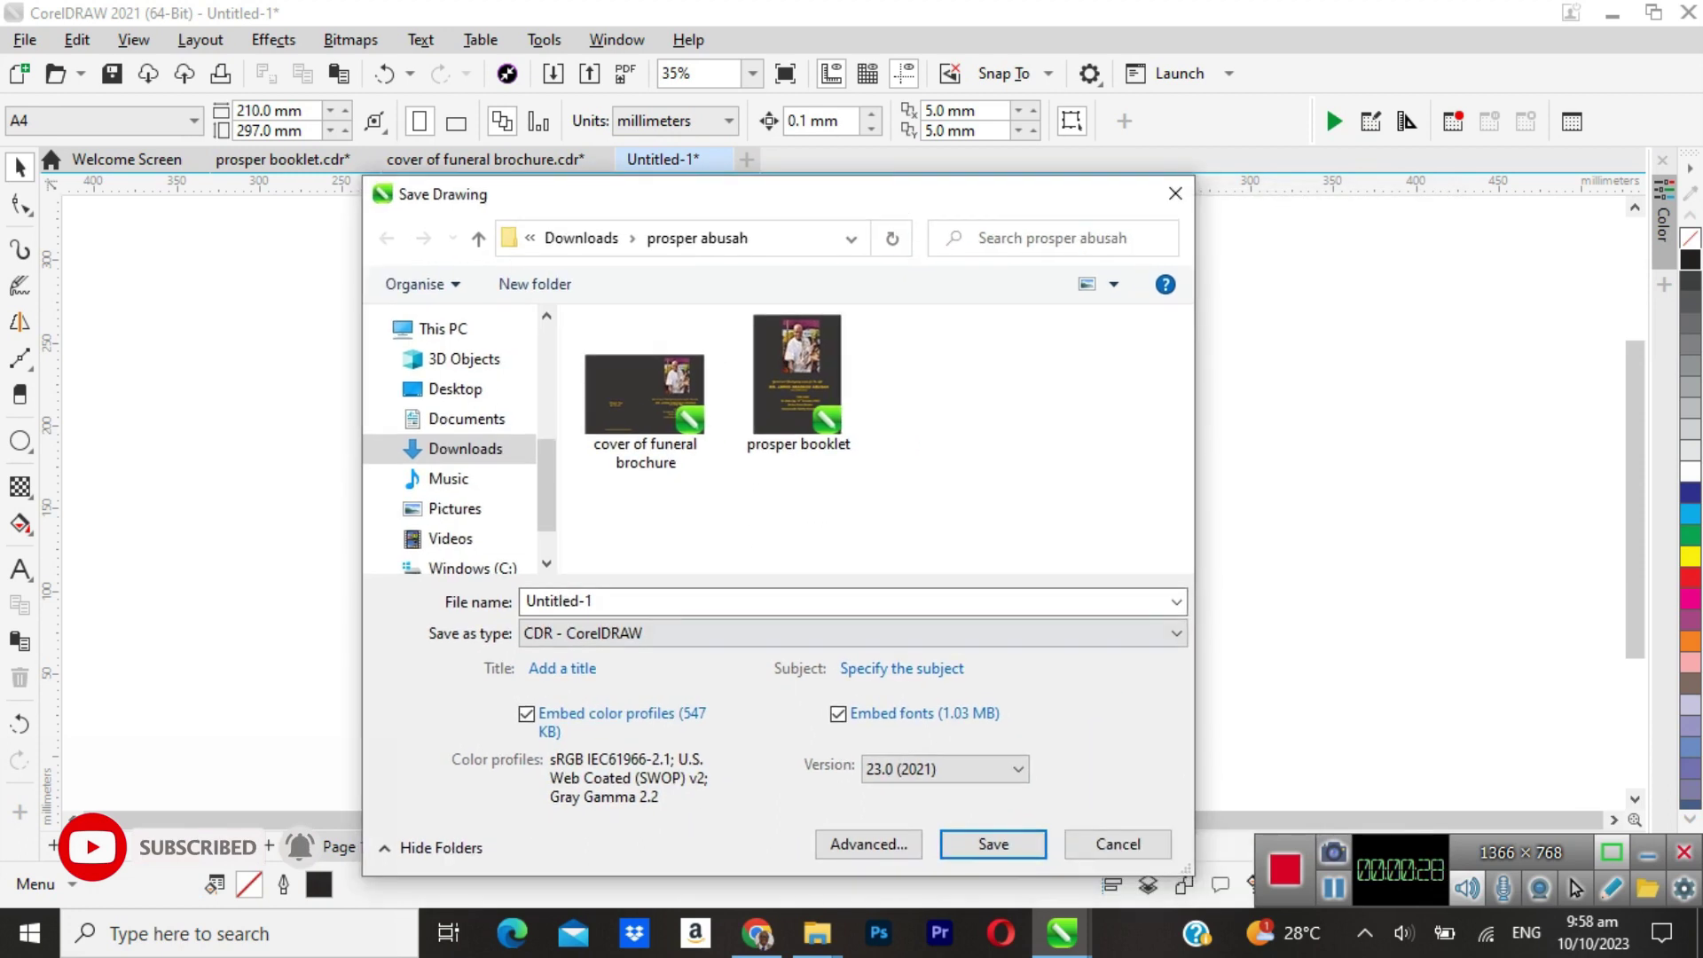
click(1118, 844)
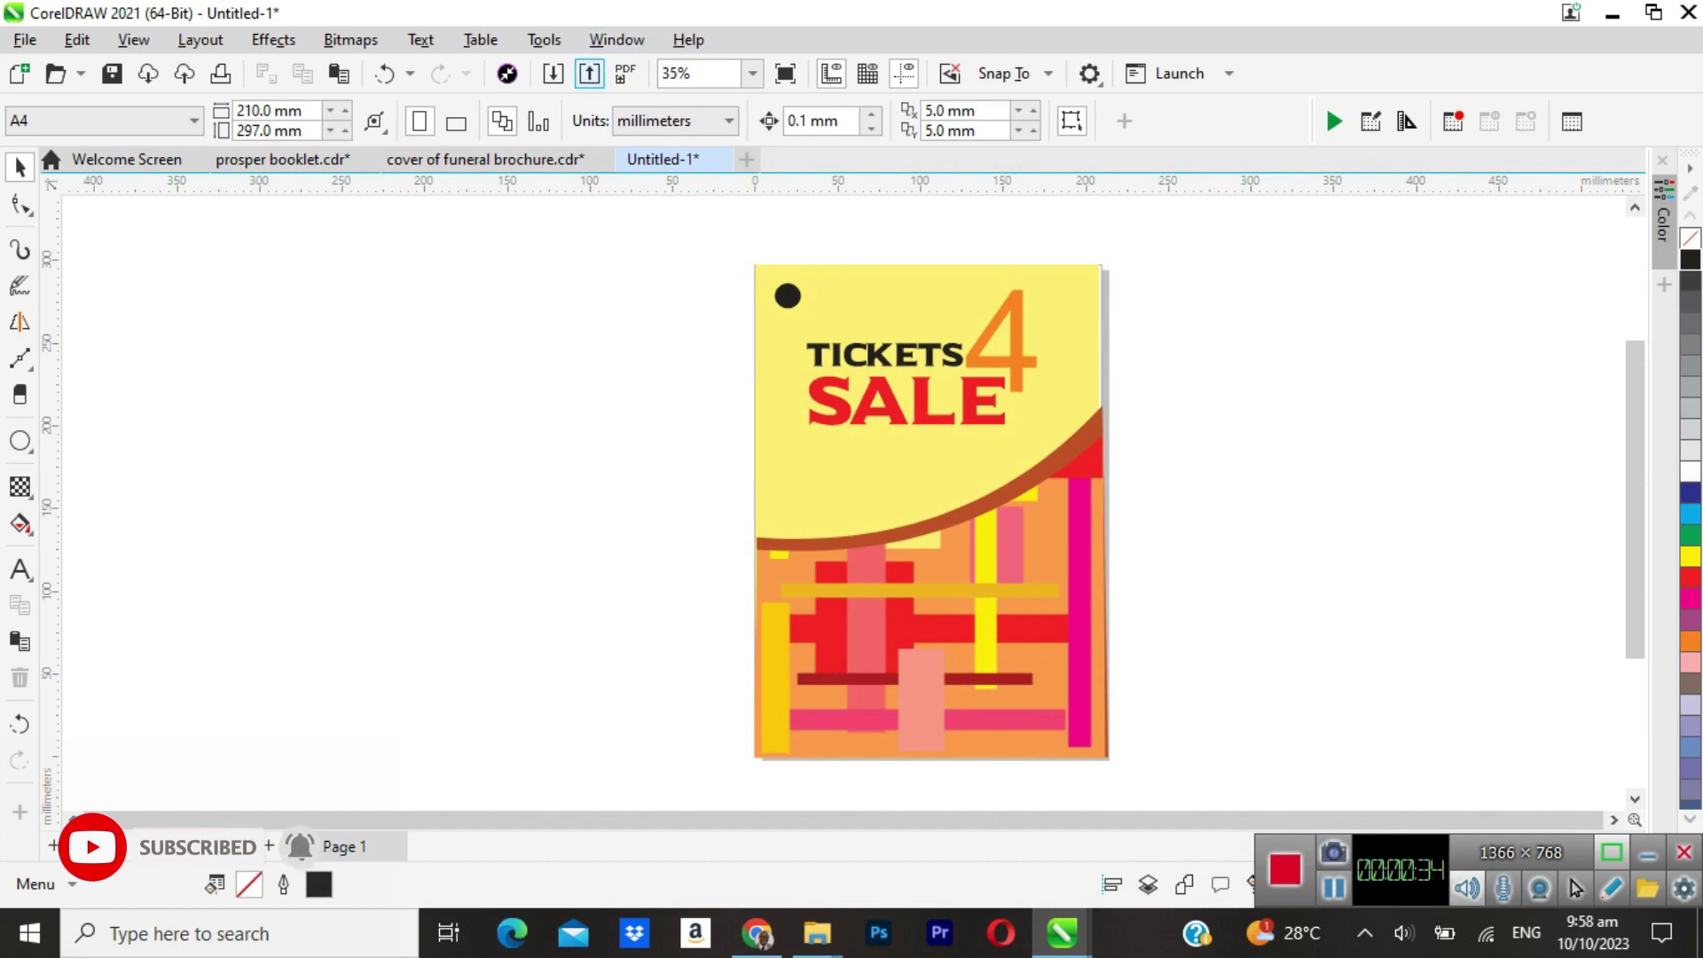
Start a JPEG export named GRESS POSTER in the Videos folder and set its quality to 100%.
click(589, 73)
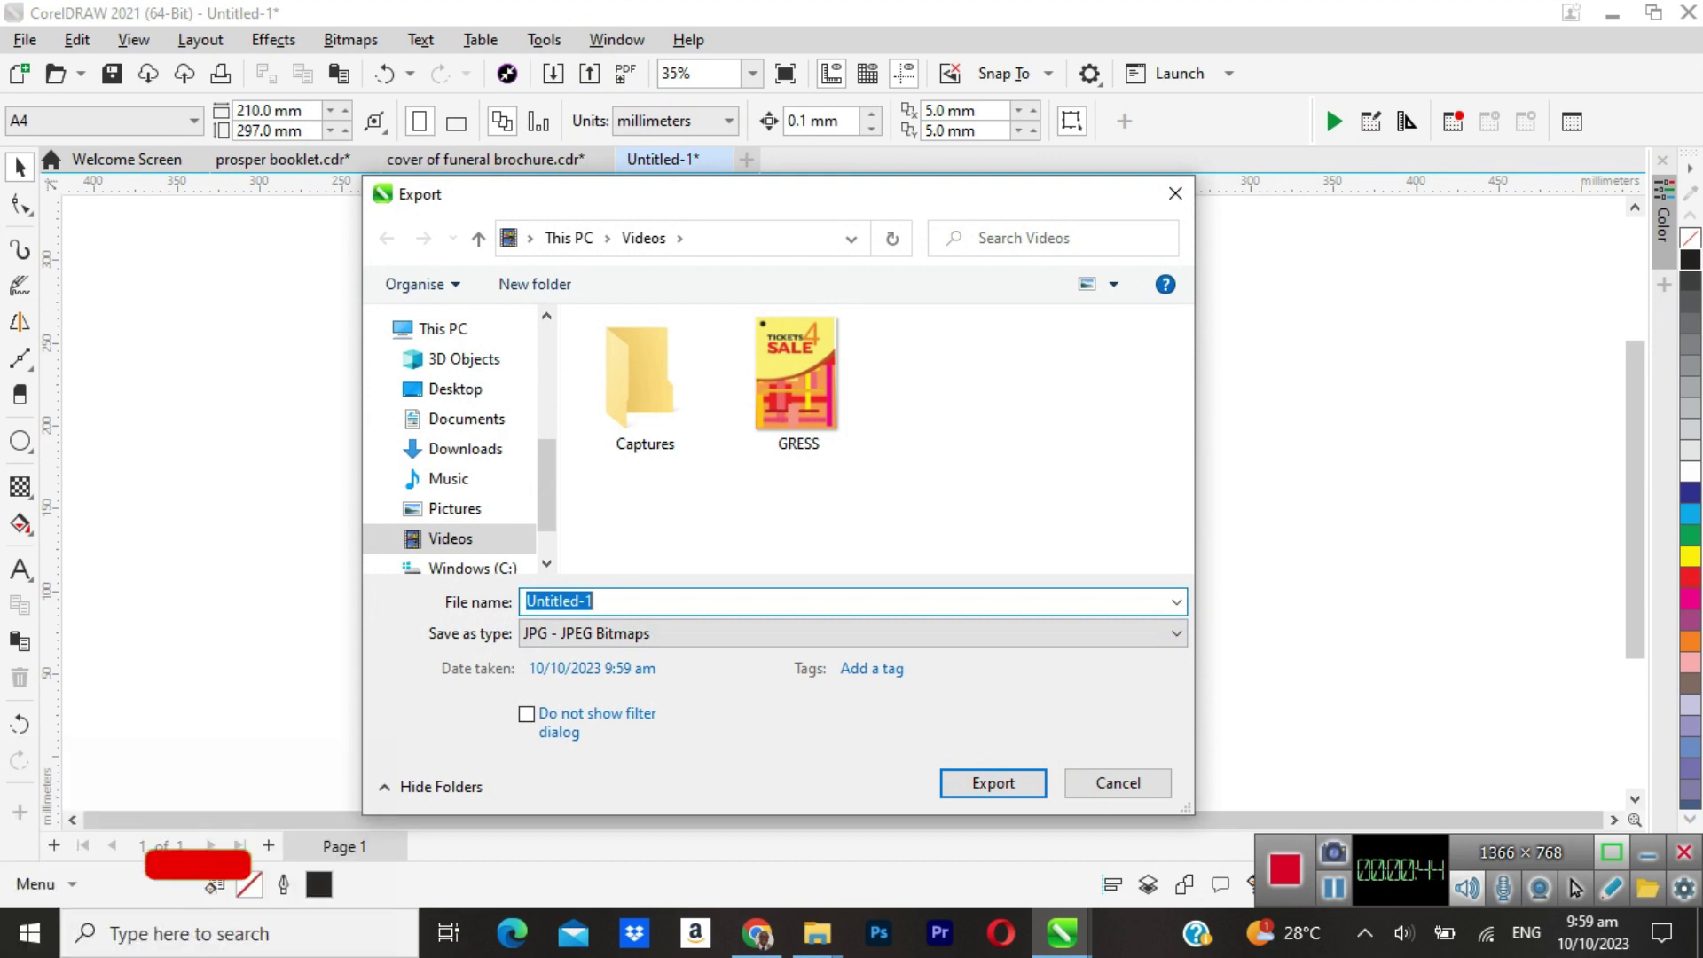
click(797, 383)
click(546, 601)
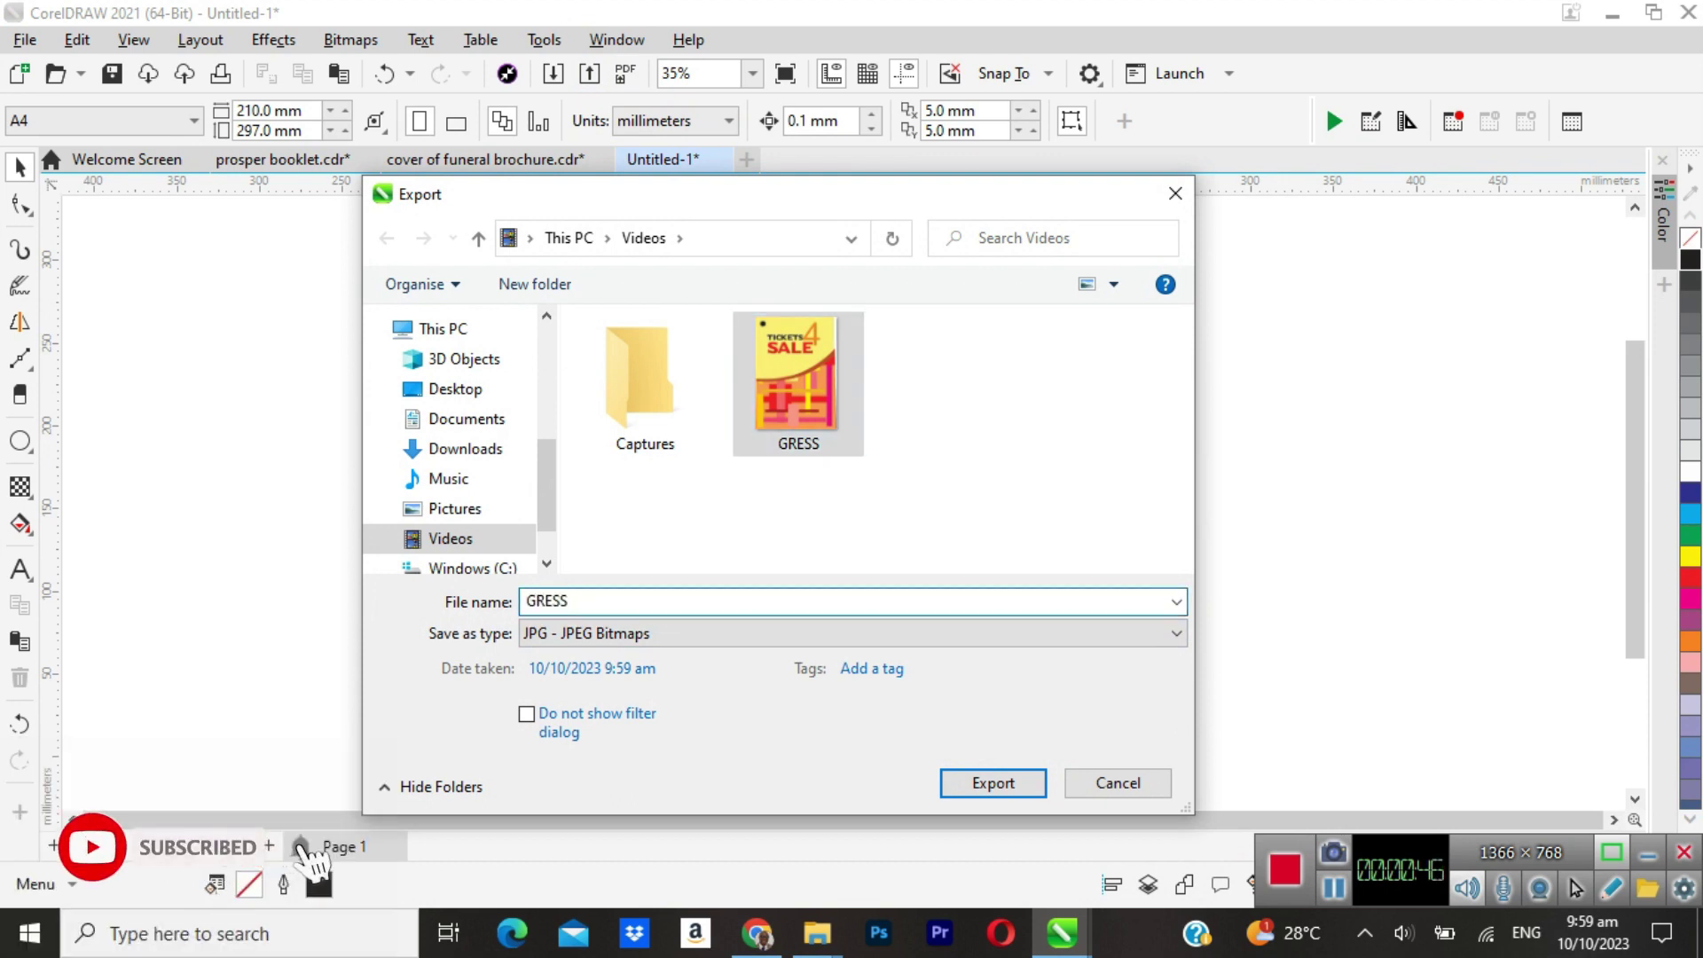
text(TE)
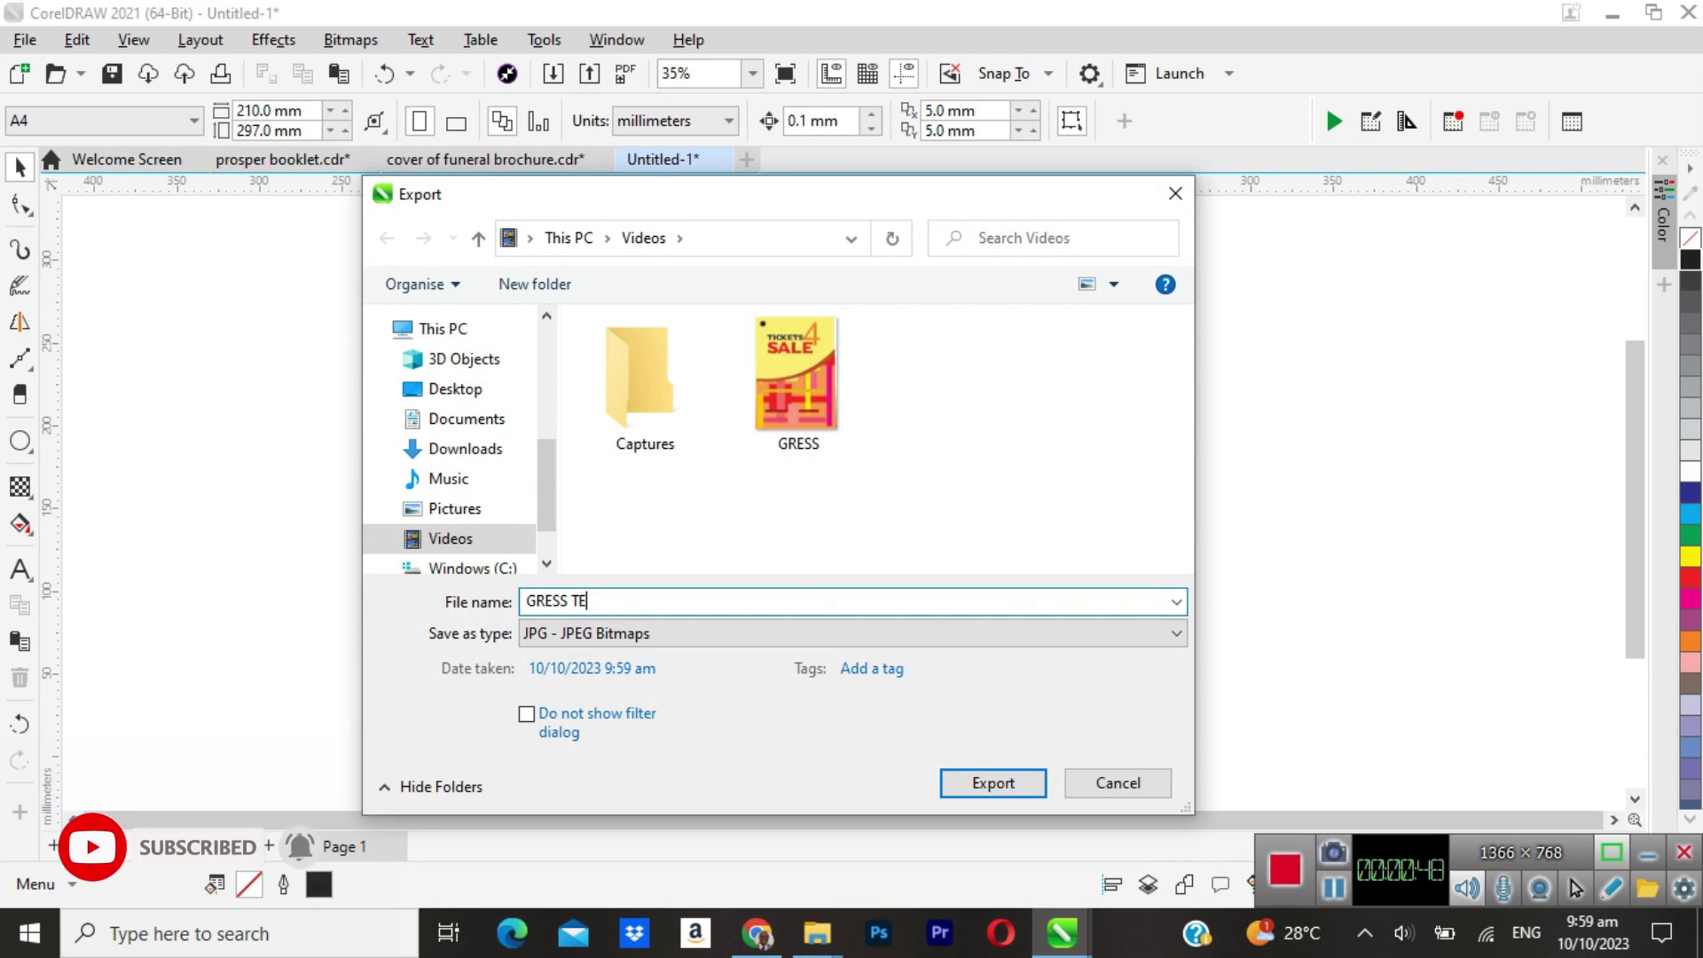
key(BackSpace)
key(BackSpace)
text(POSTER)
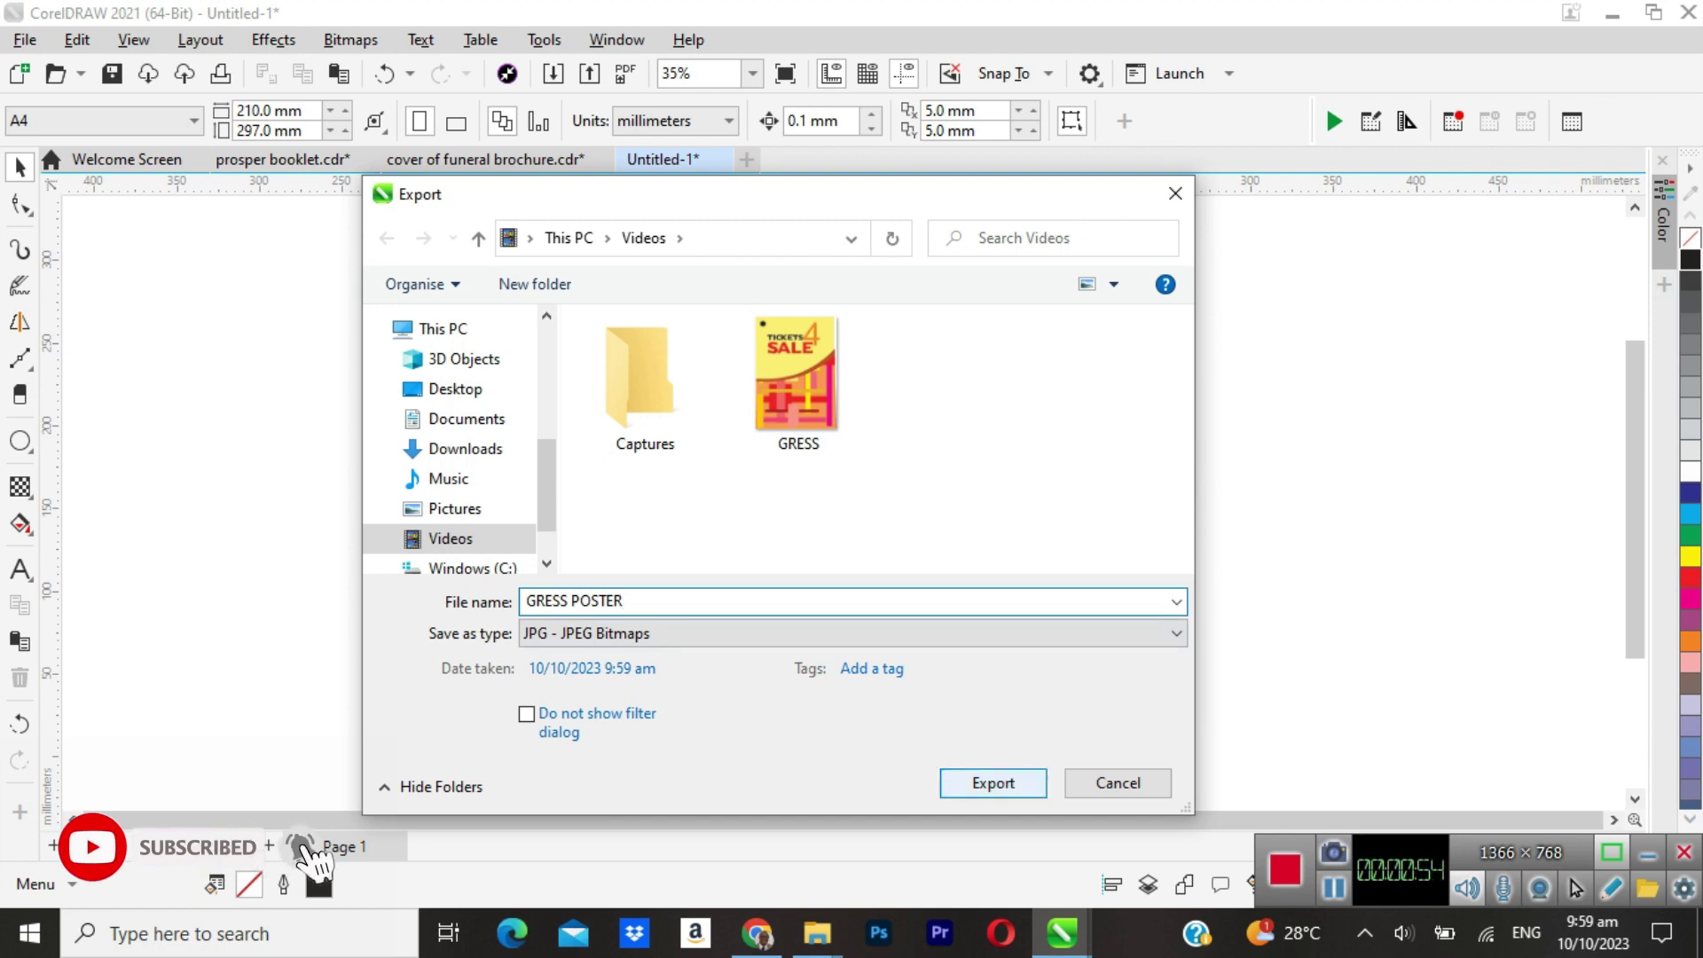
key(Return)
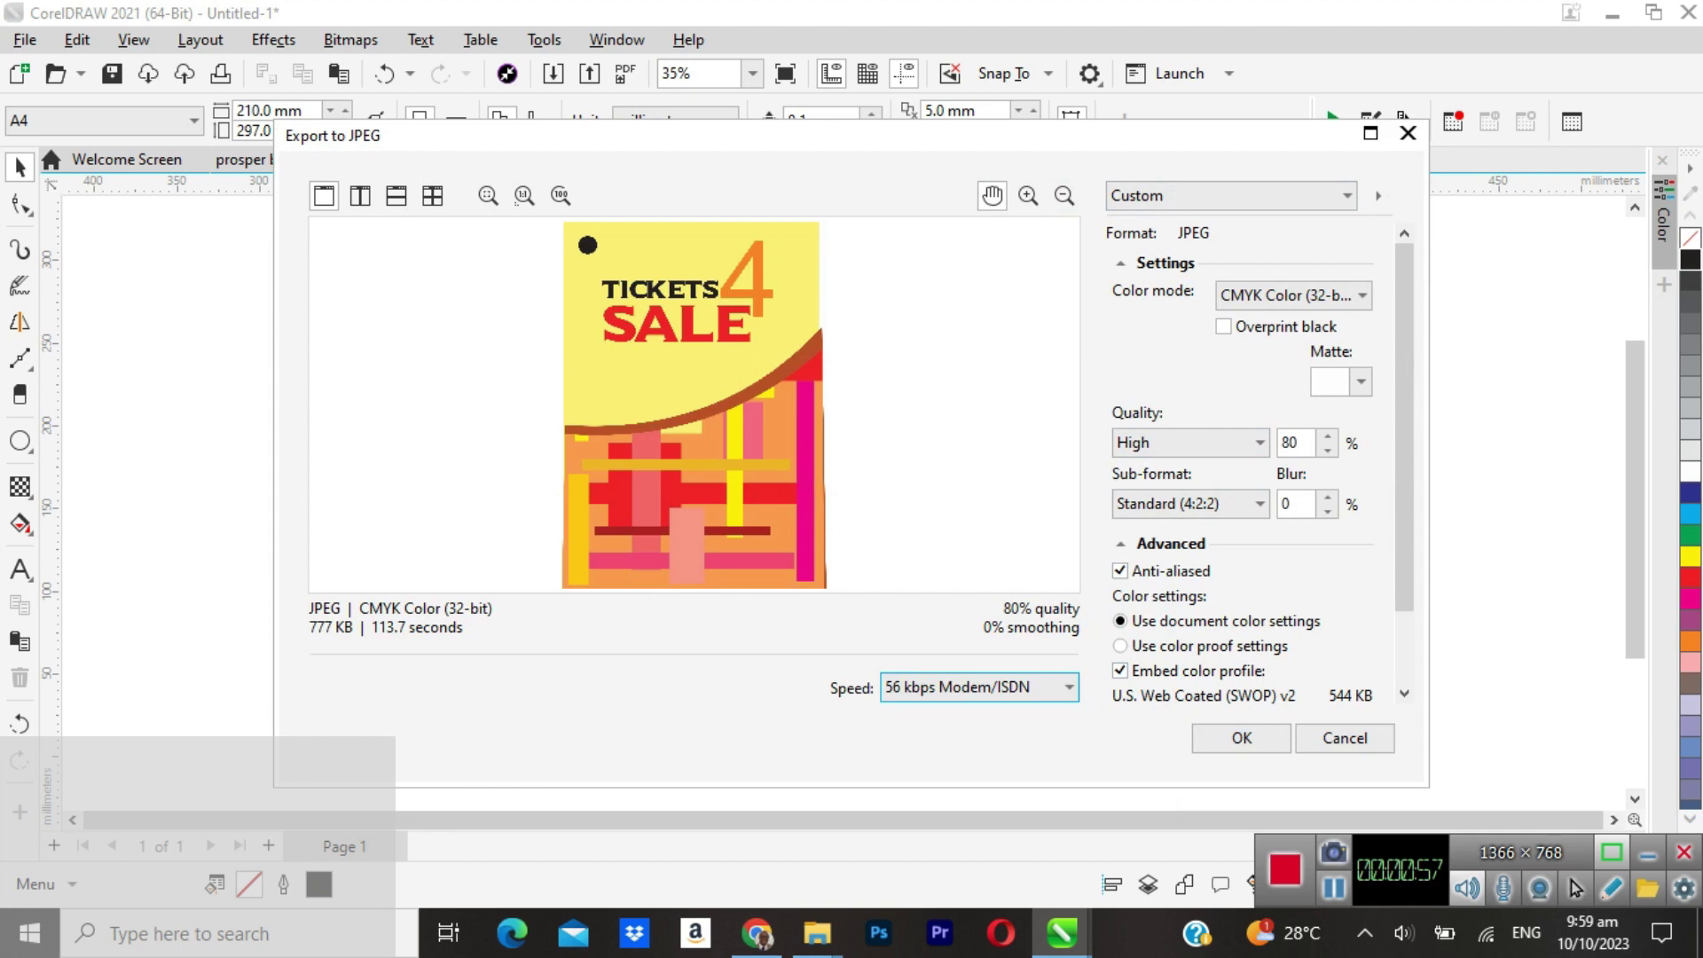
click(1327, 436)
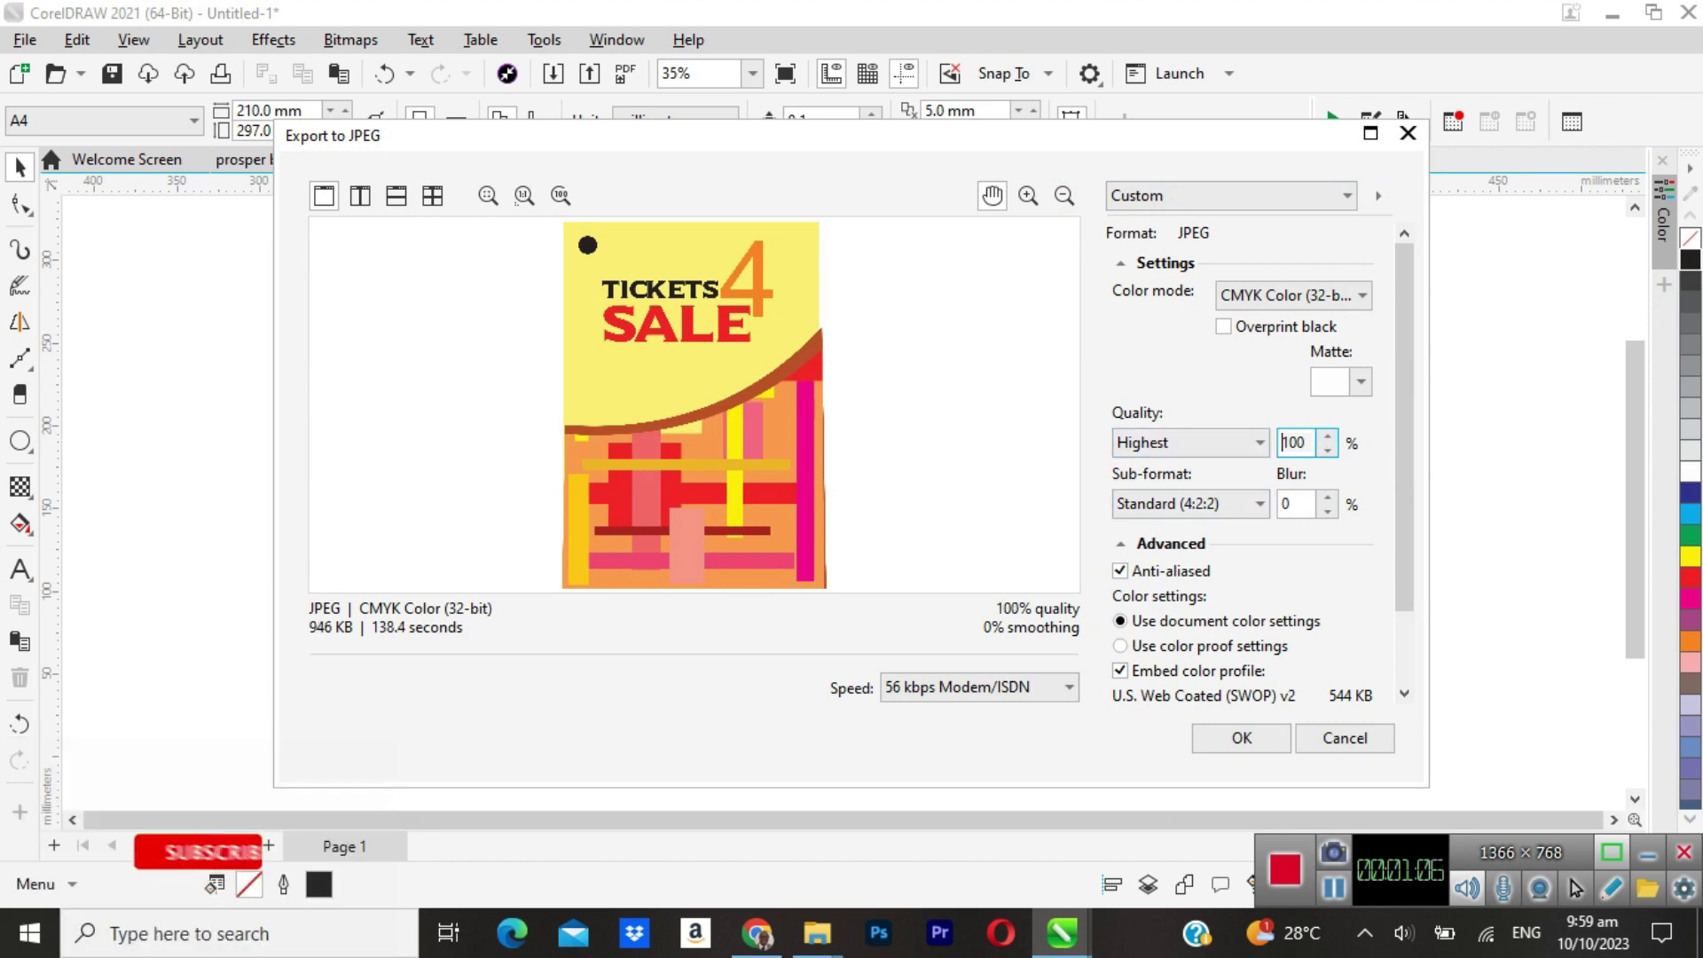
Try the Grayscale (8-bit) and RGB Color (24-bit) color modes for the JPEG export.
click(1293, 296)
click(1278, 339)
click(1293, 296)
key(Return)
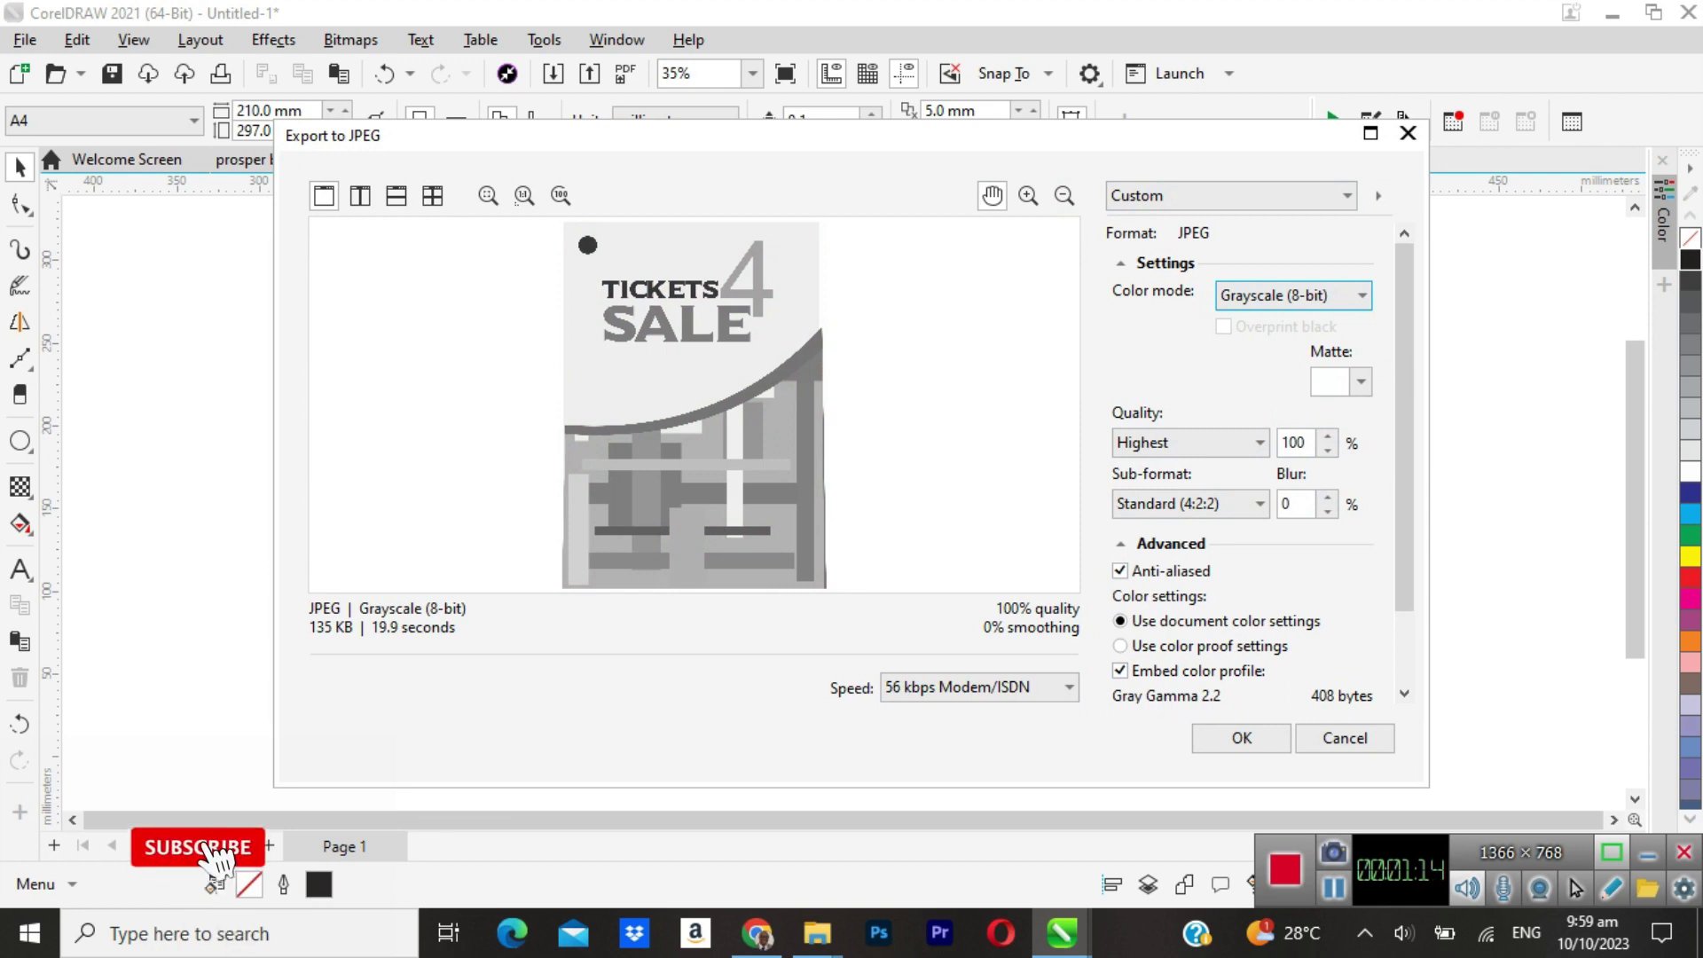
key(alt+Down)
key(Down)
key(Return)
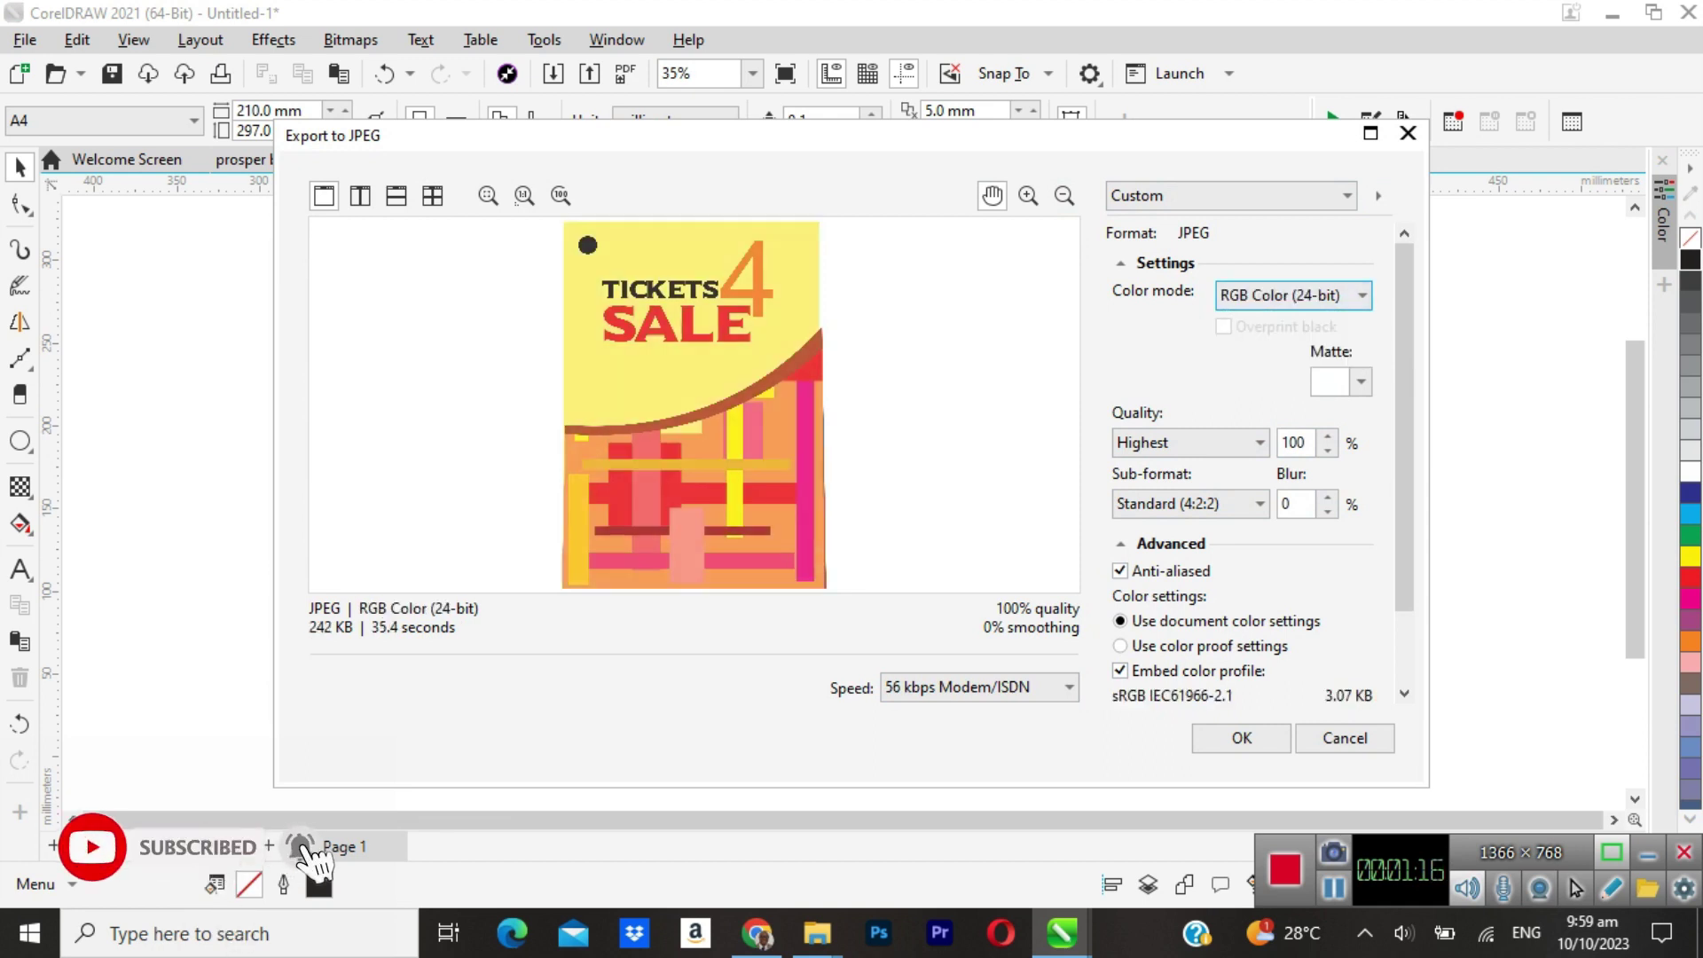
Set the JPEG's color mode to CMYK Color (32-bit) and complete the export.
key(alt+Down)
key(Down)
key(Down)
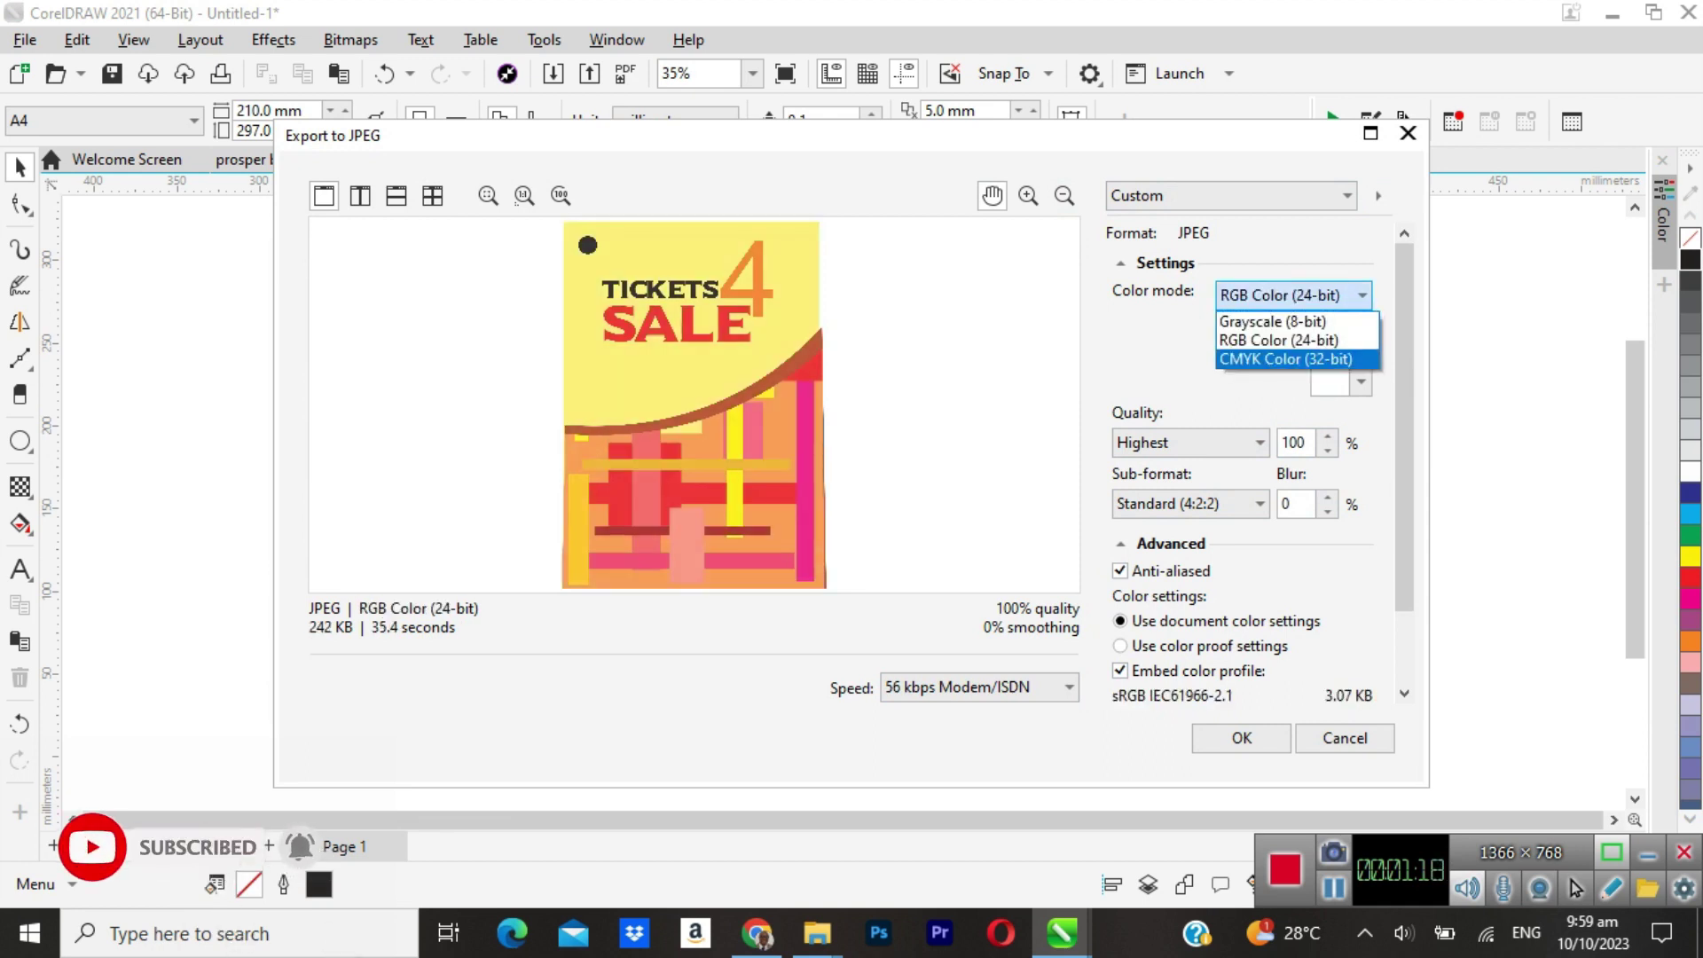
key(Return)
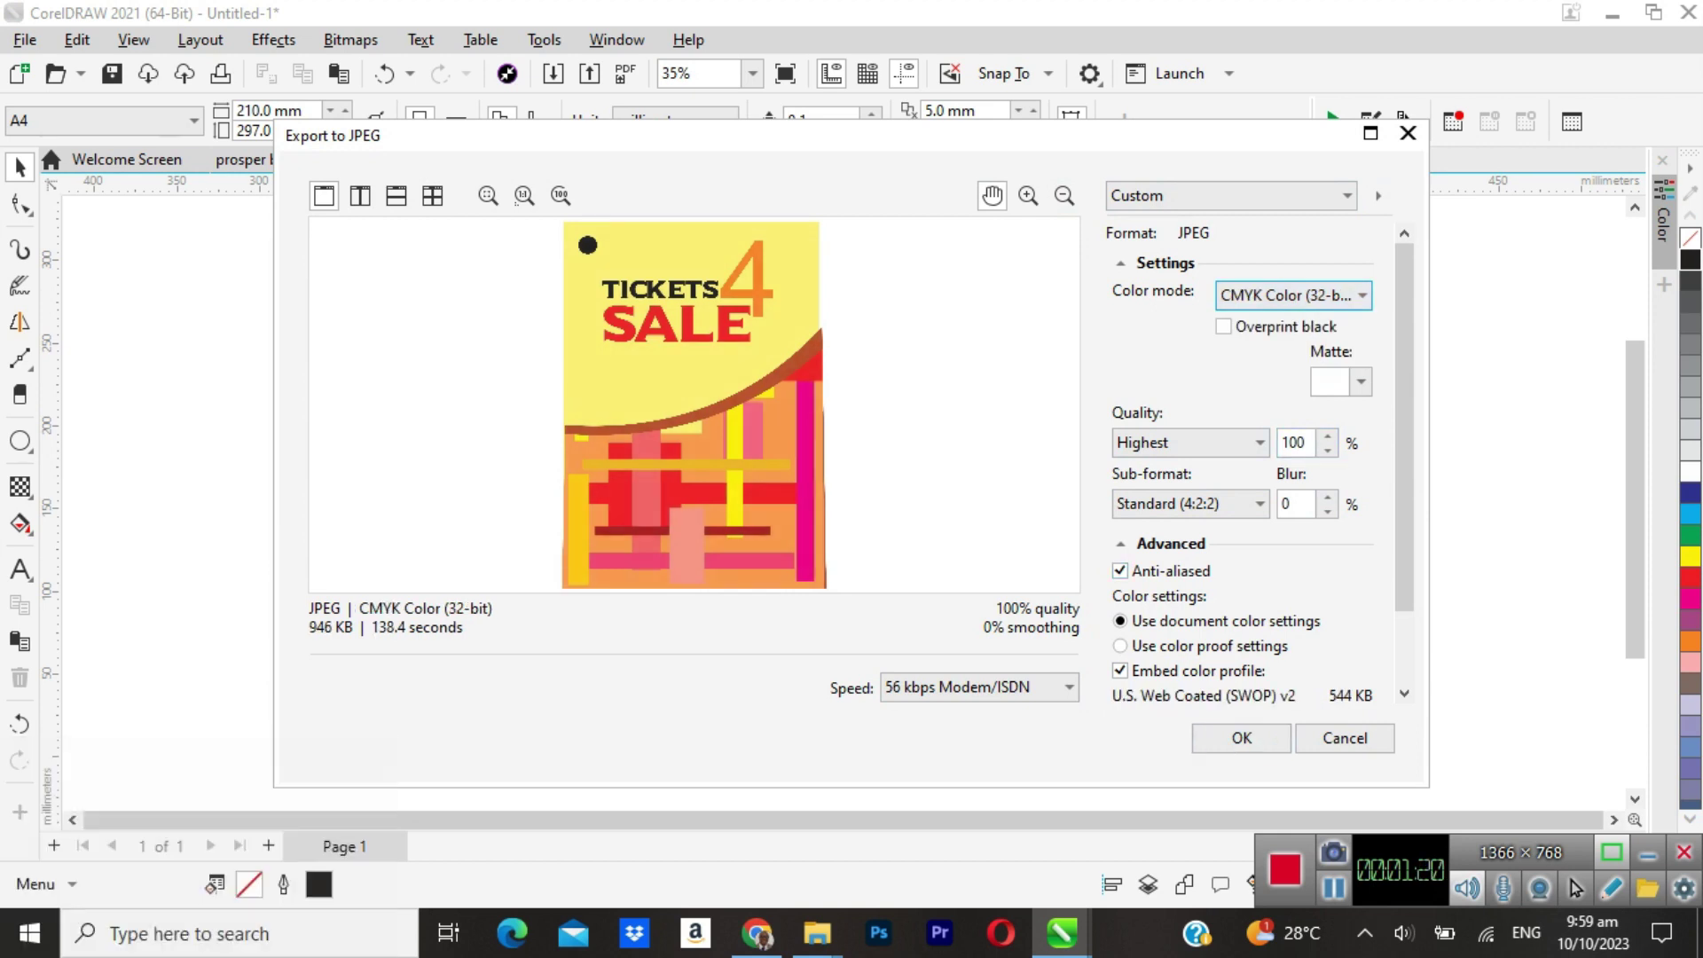
key(Return)
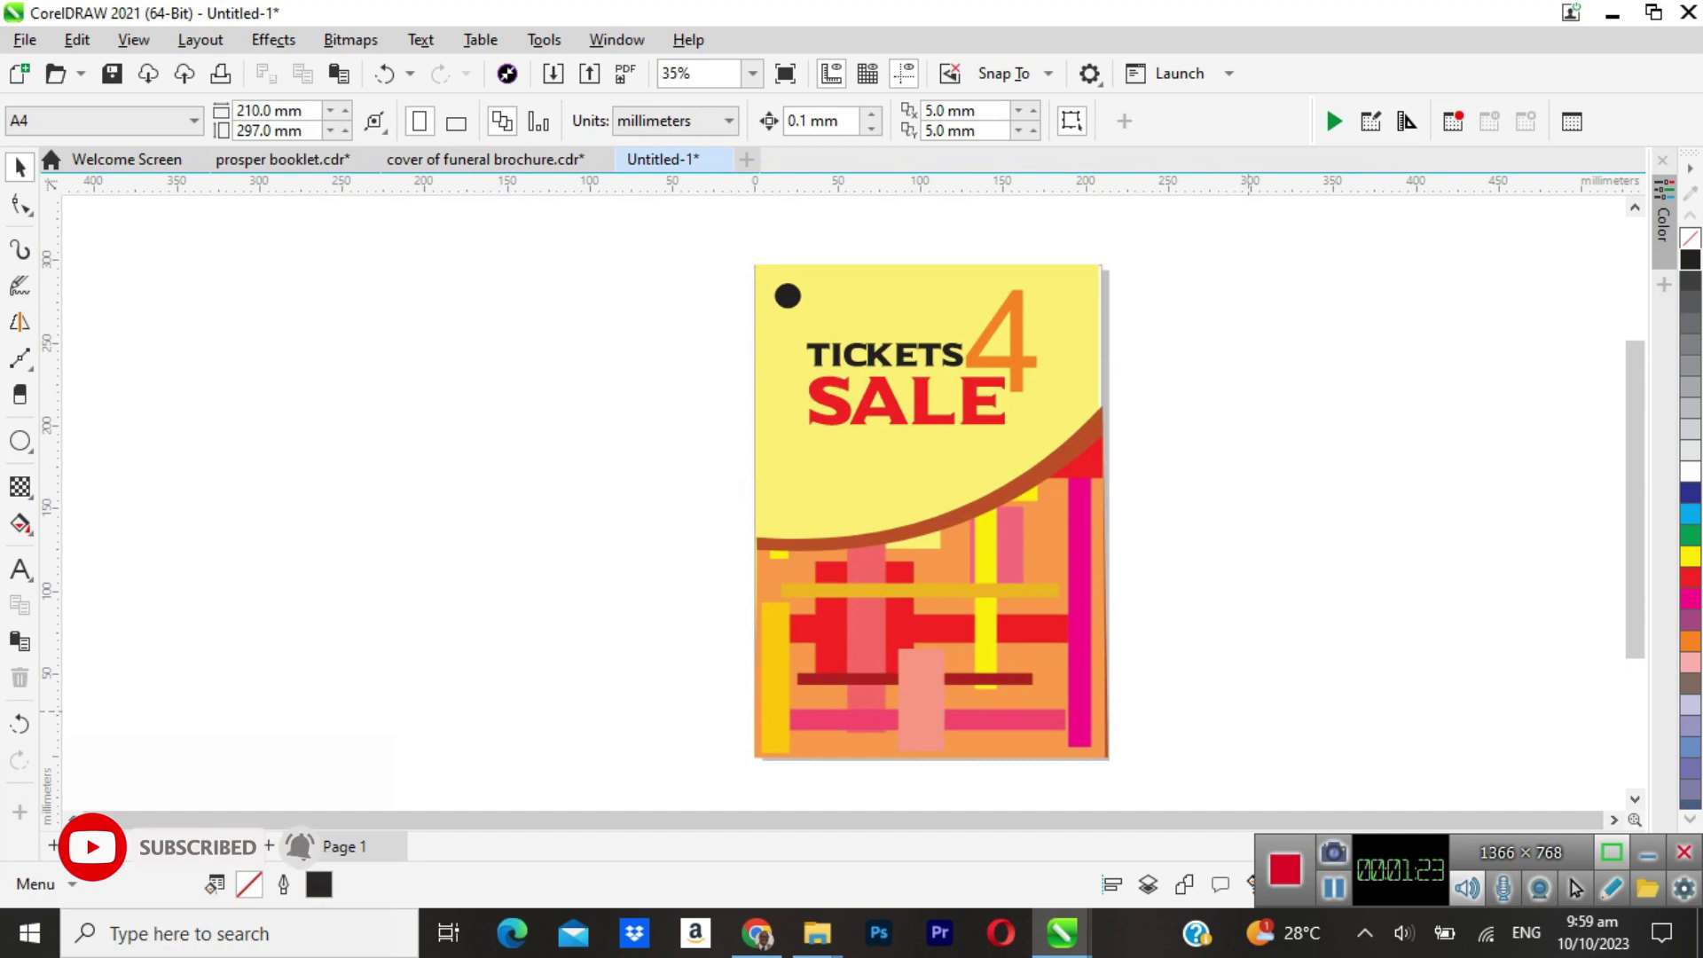
Switch to File Explorer, go to the Videos folder and select the exported GRESS POSTER image.
click(817, 934)
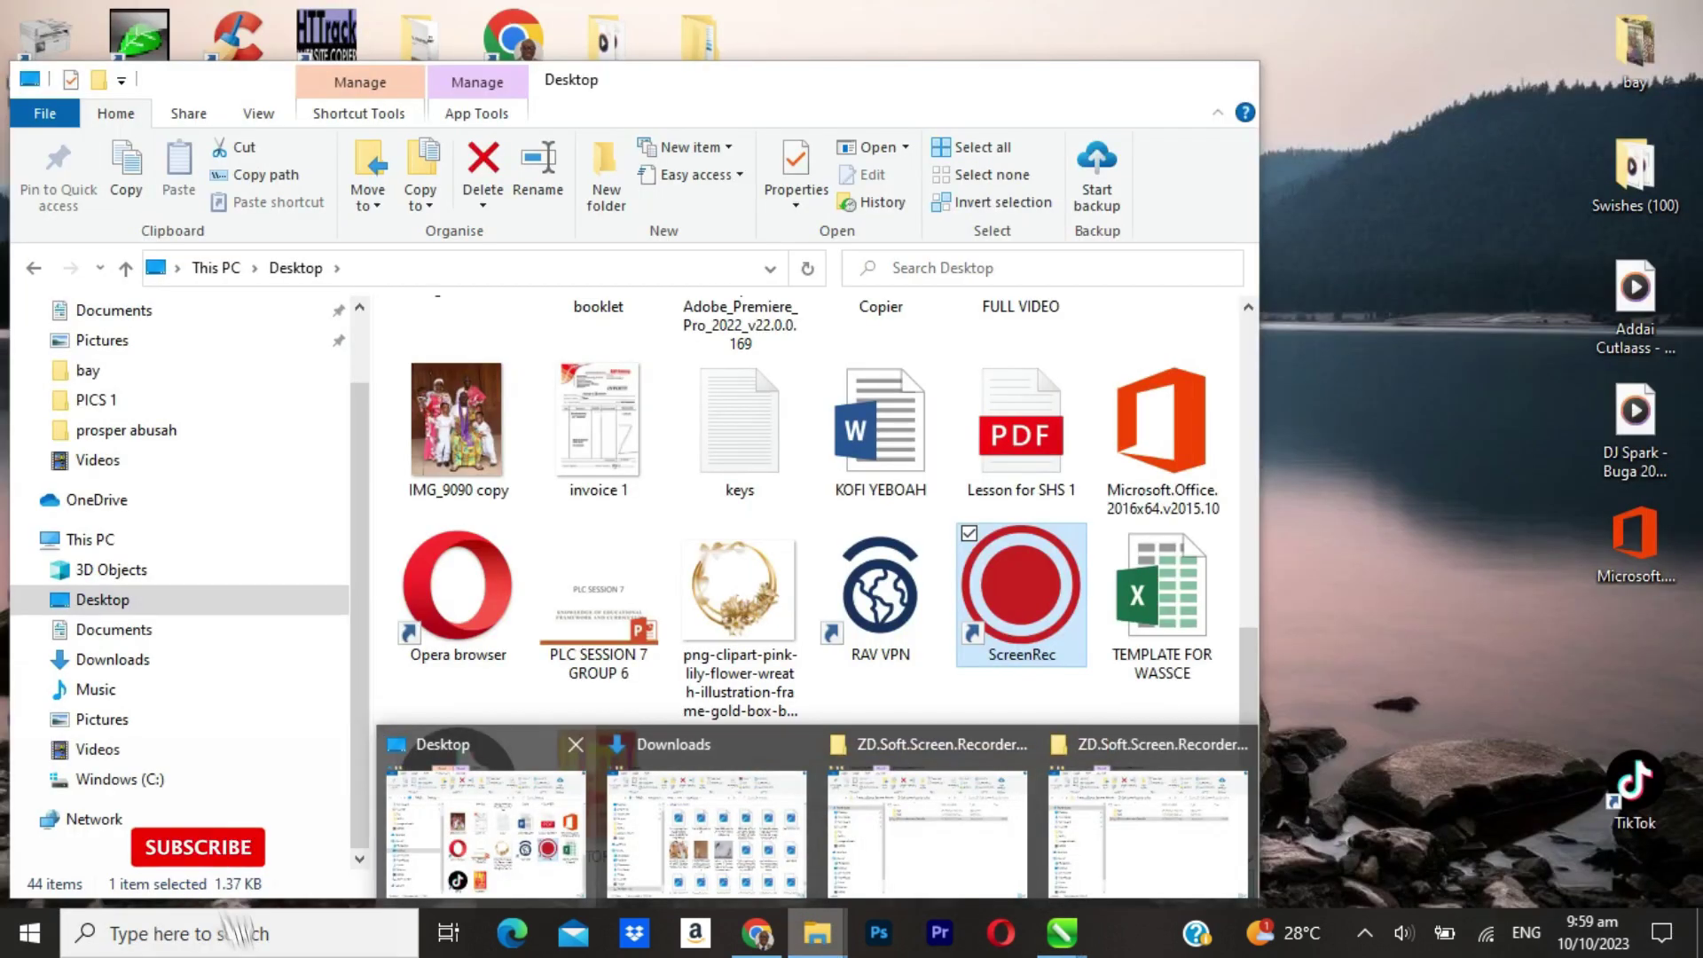
click(707, 799)
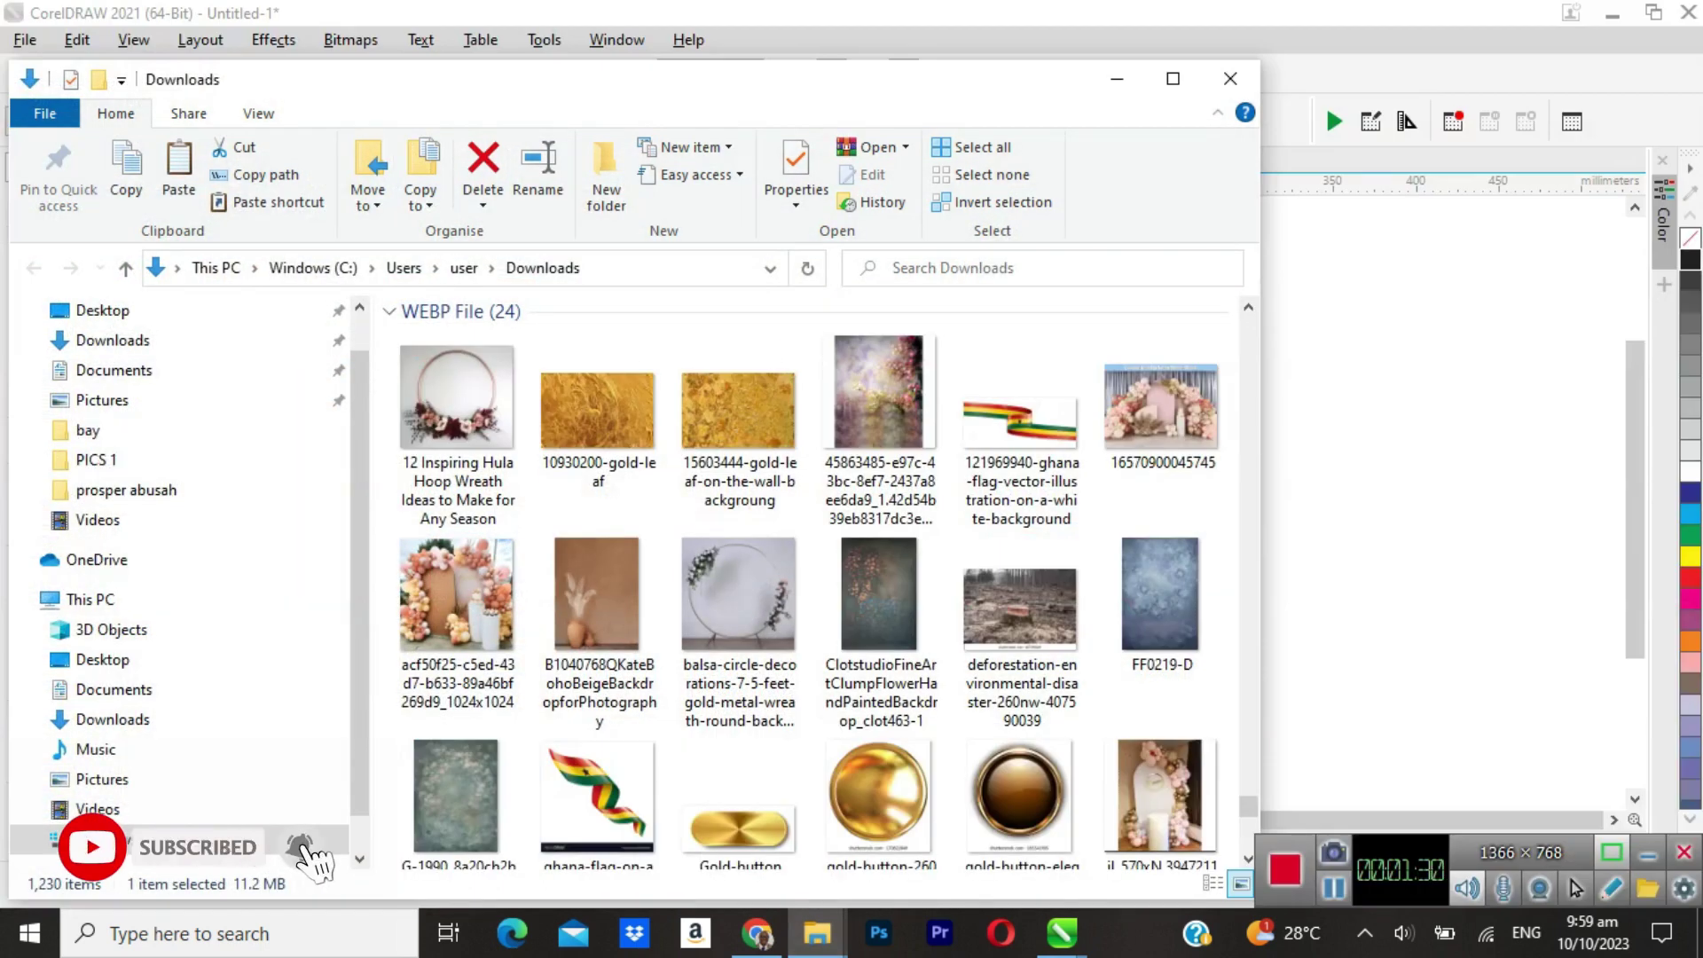
drag(621, 79, 671, 79)
scroll(231, 600, down, 2)
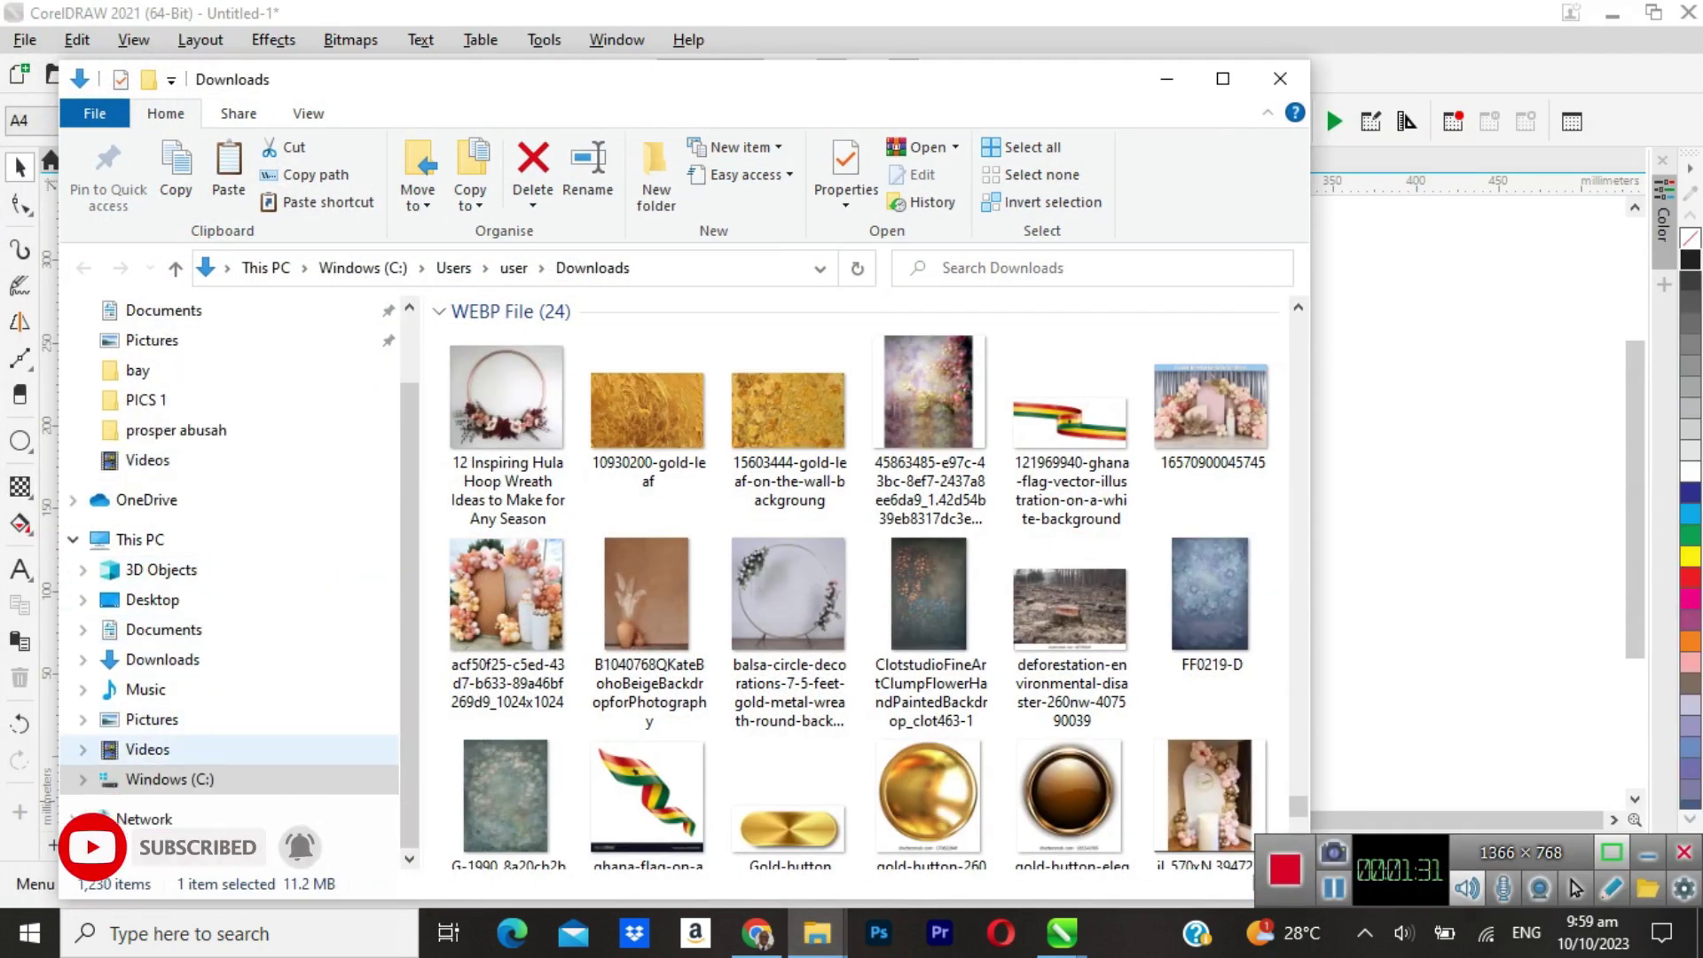
click(147, 749)
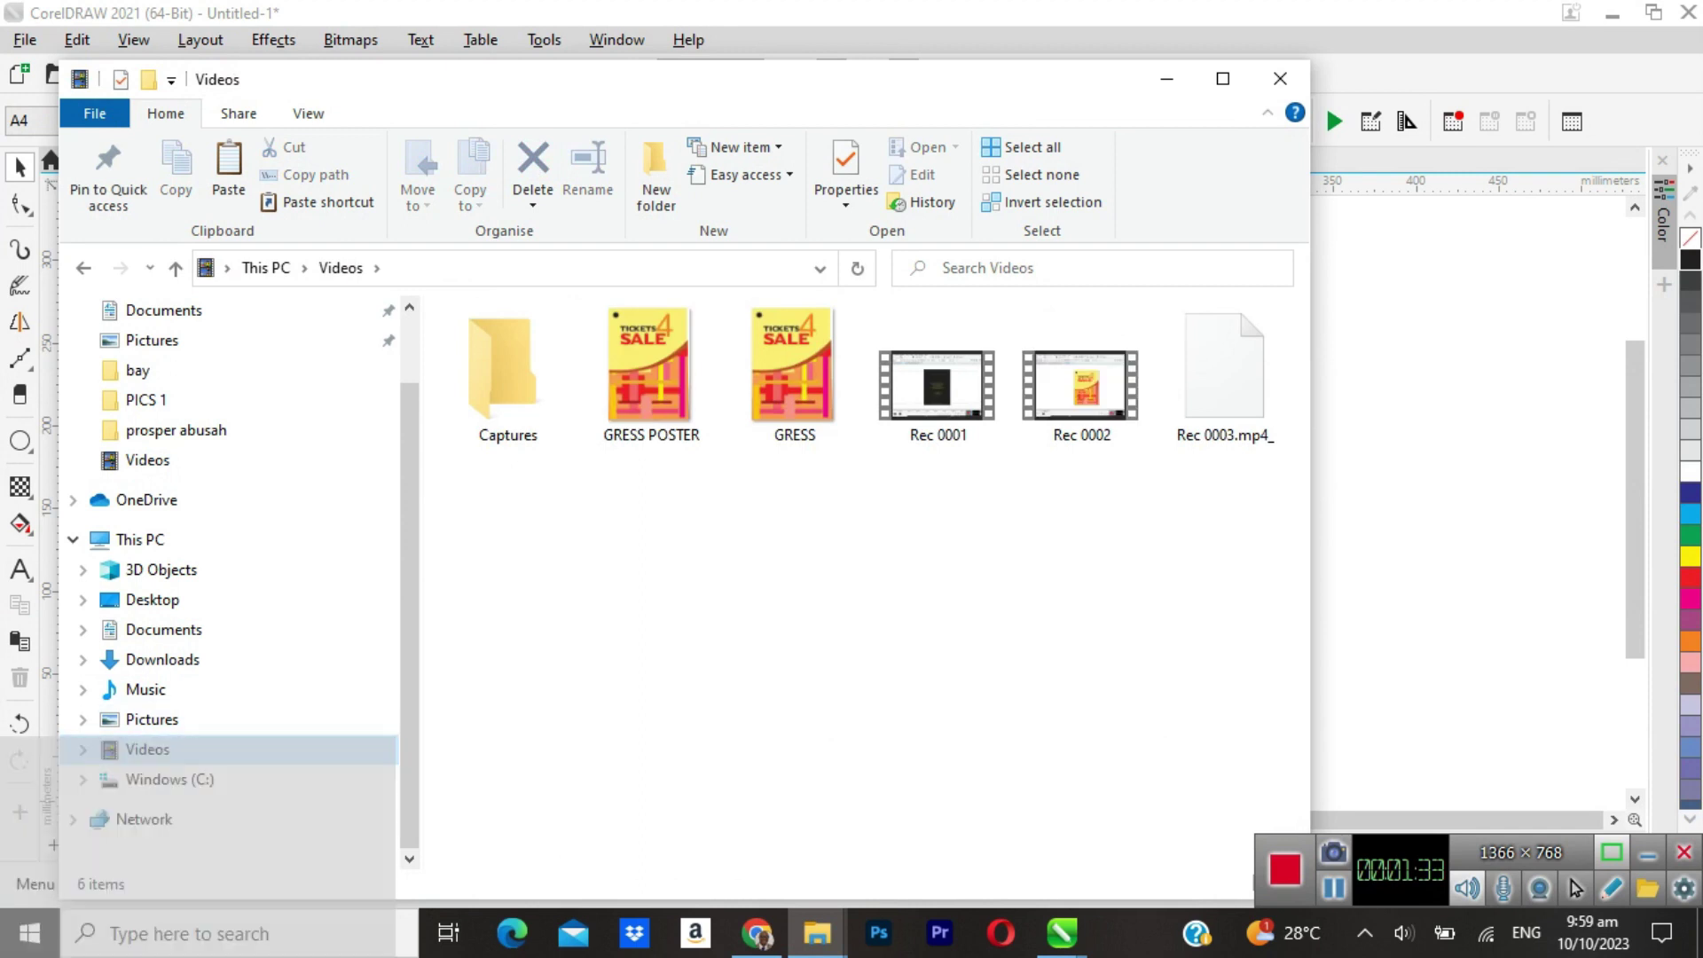
click(651, 375)
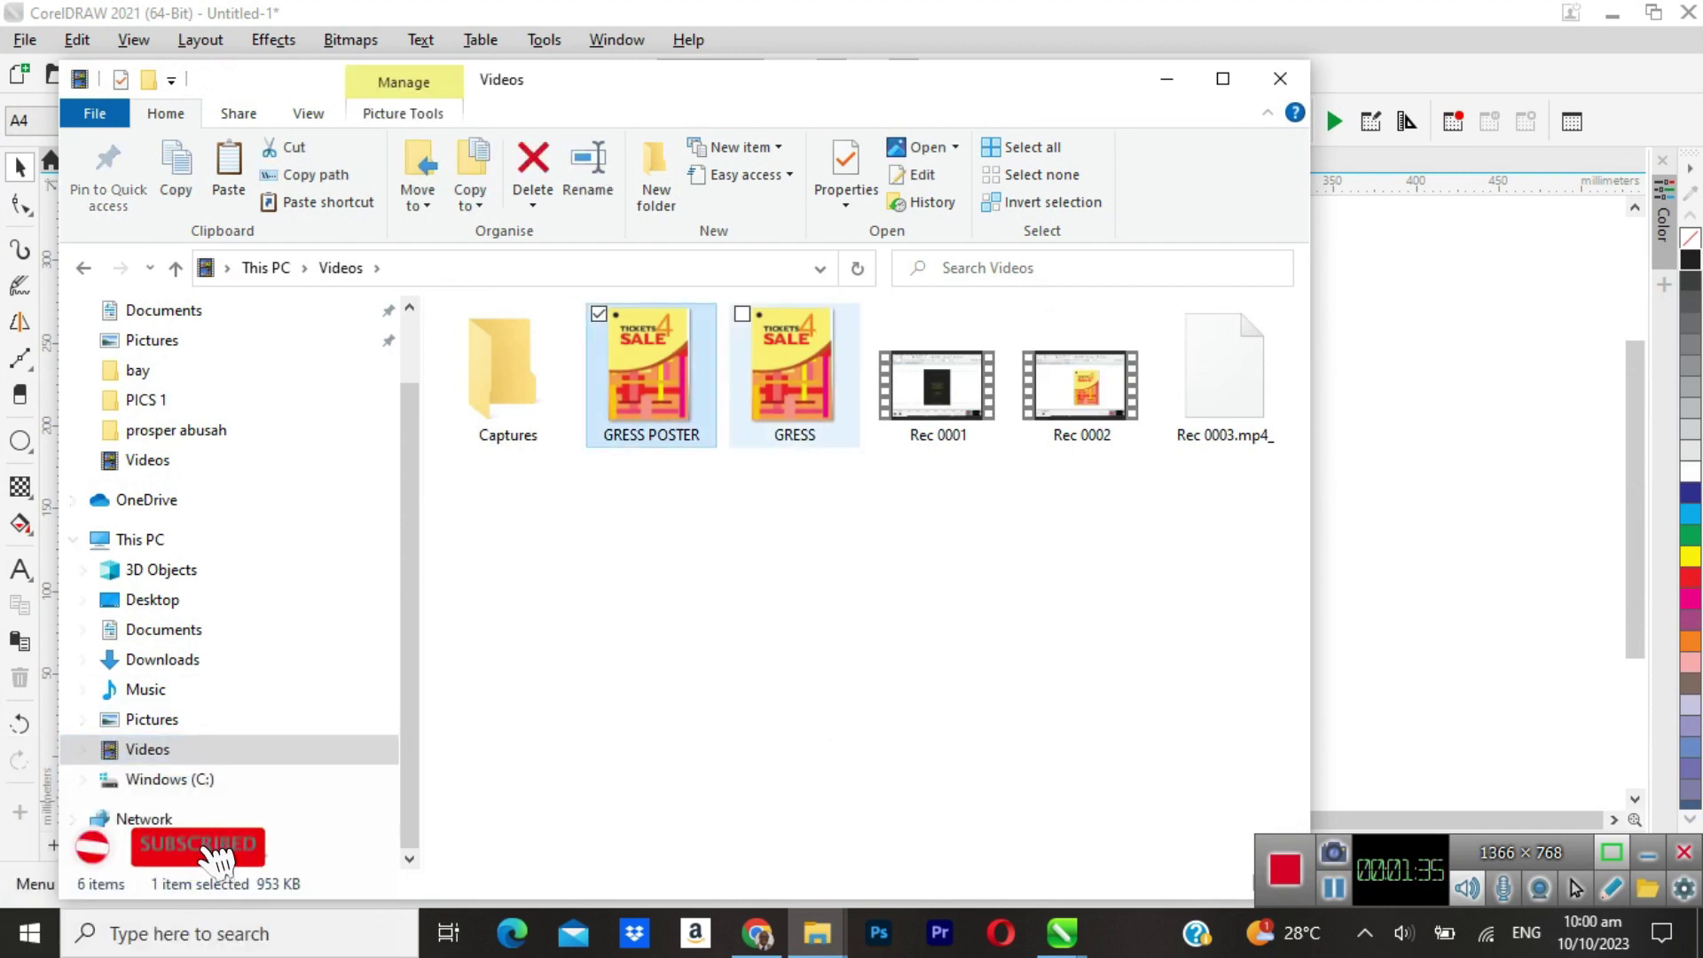